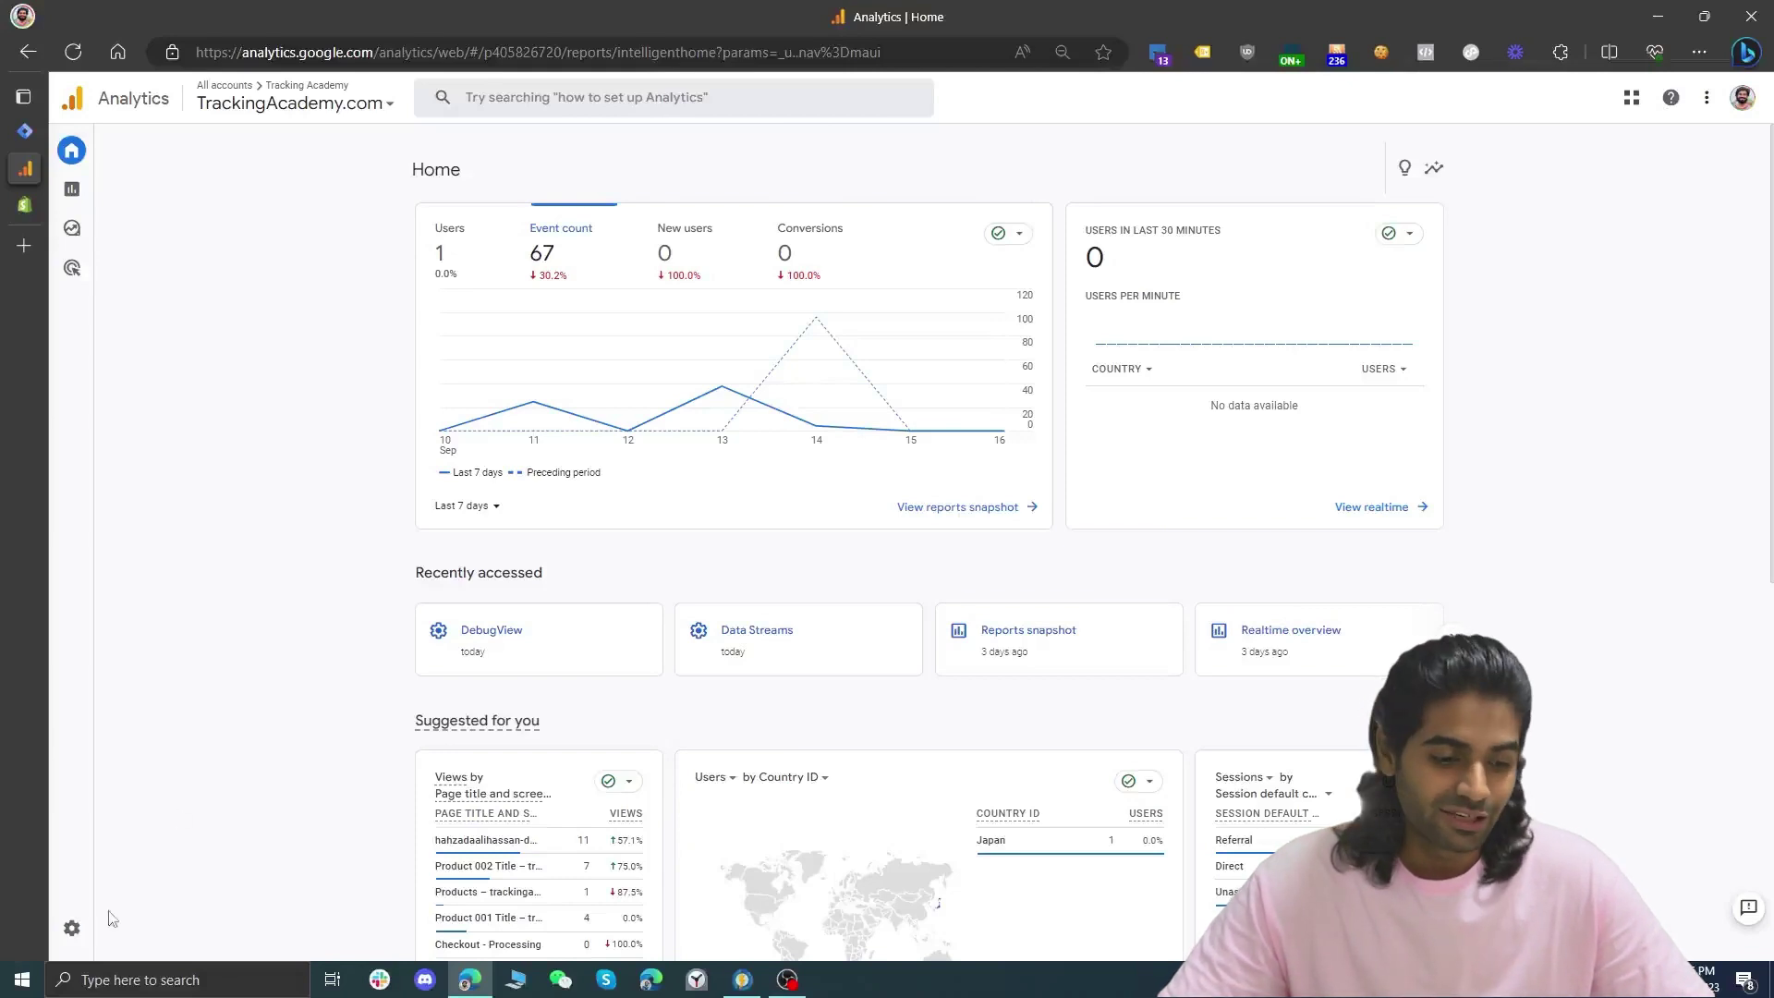
Copy the TrackingAcademy web stream's Measurement ID from Analytics admin data streams
left_click(78, 933)
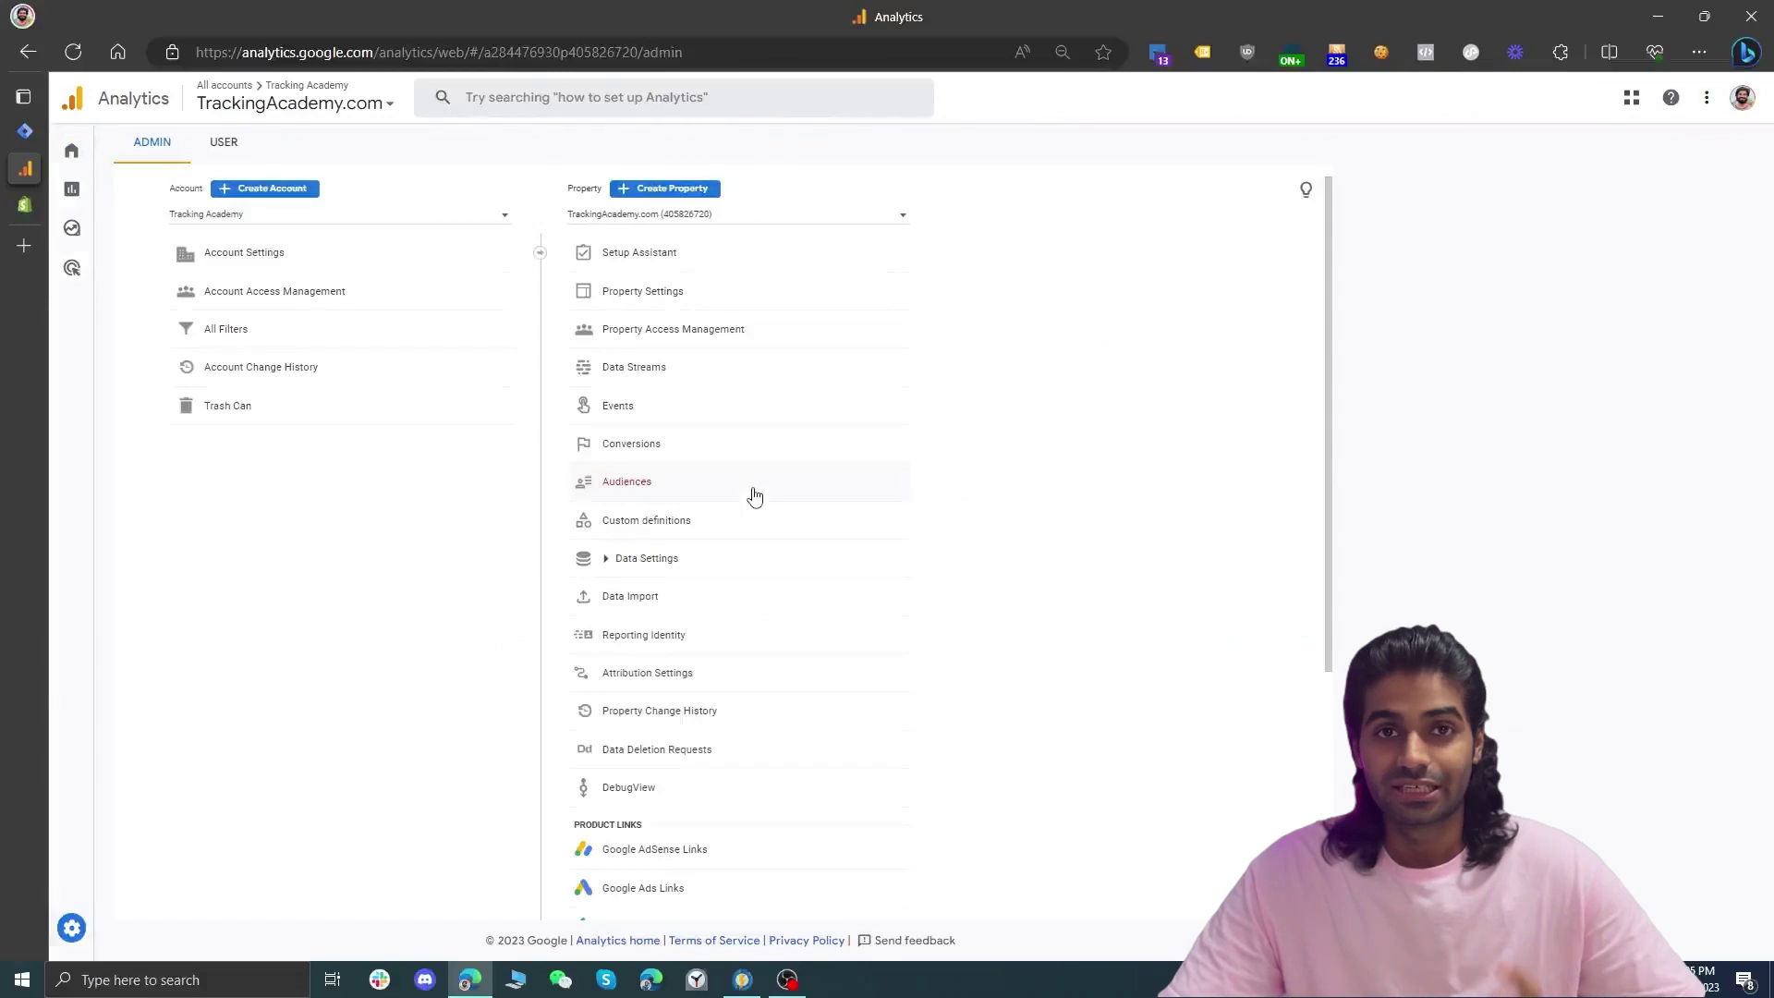
left_click(673, 386)
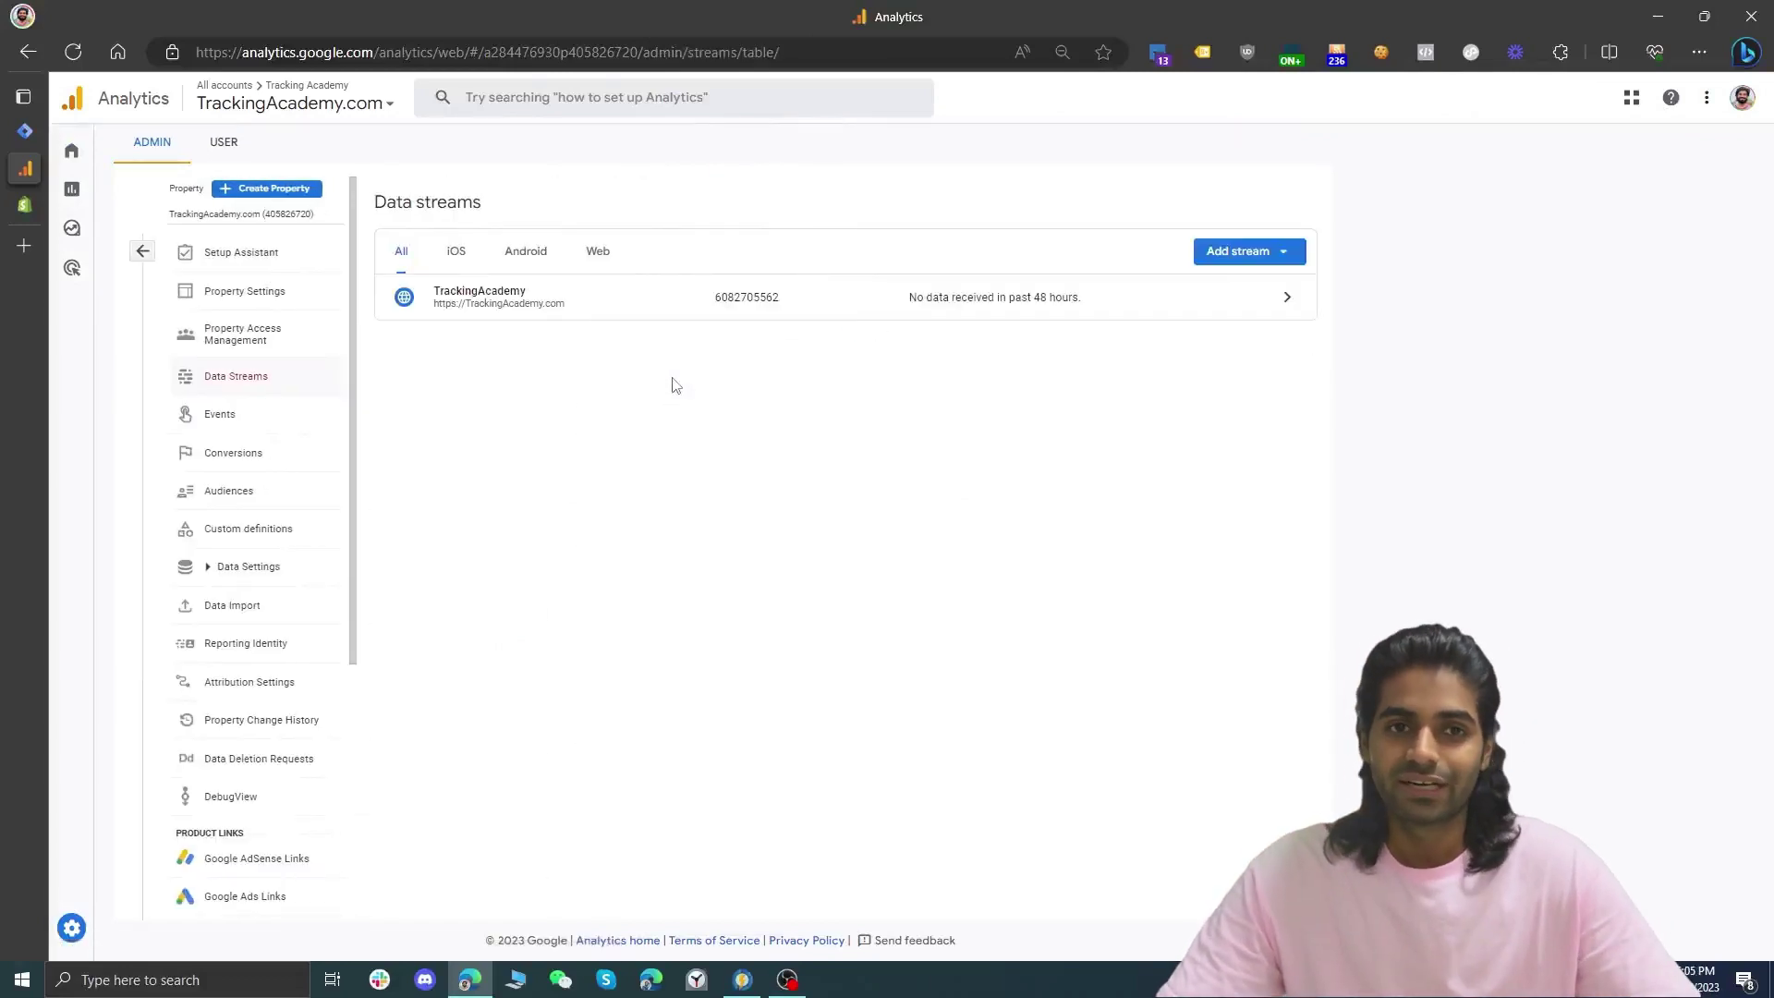
left_click(657, 301)
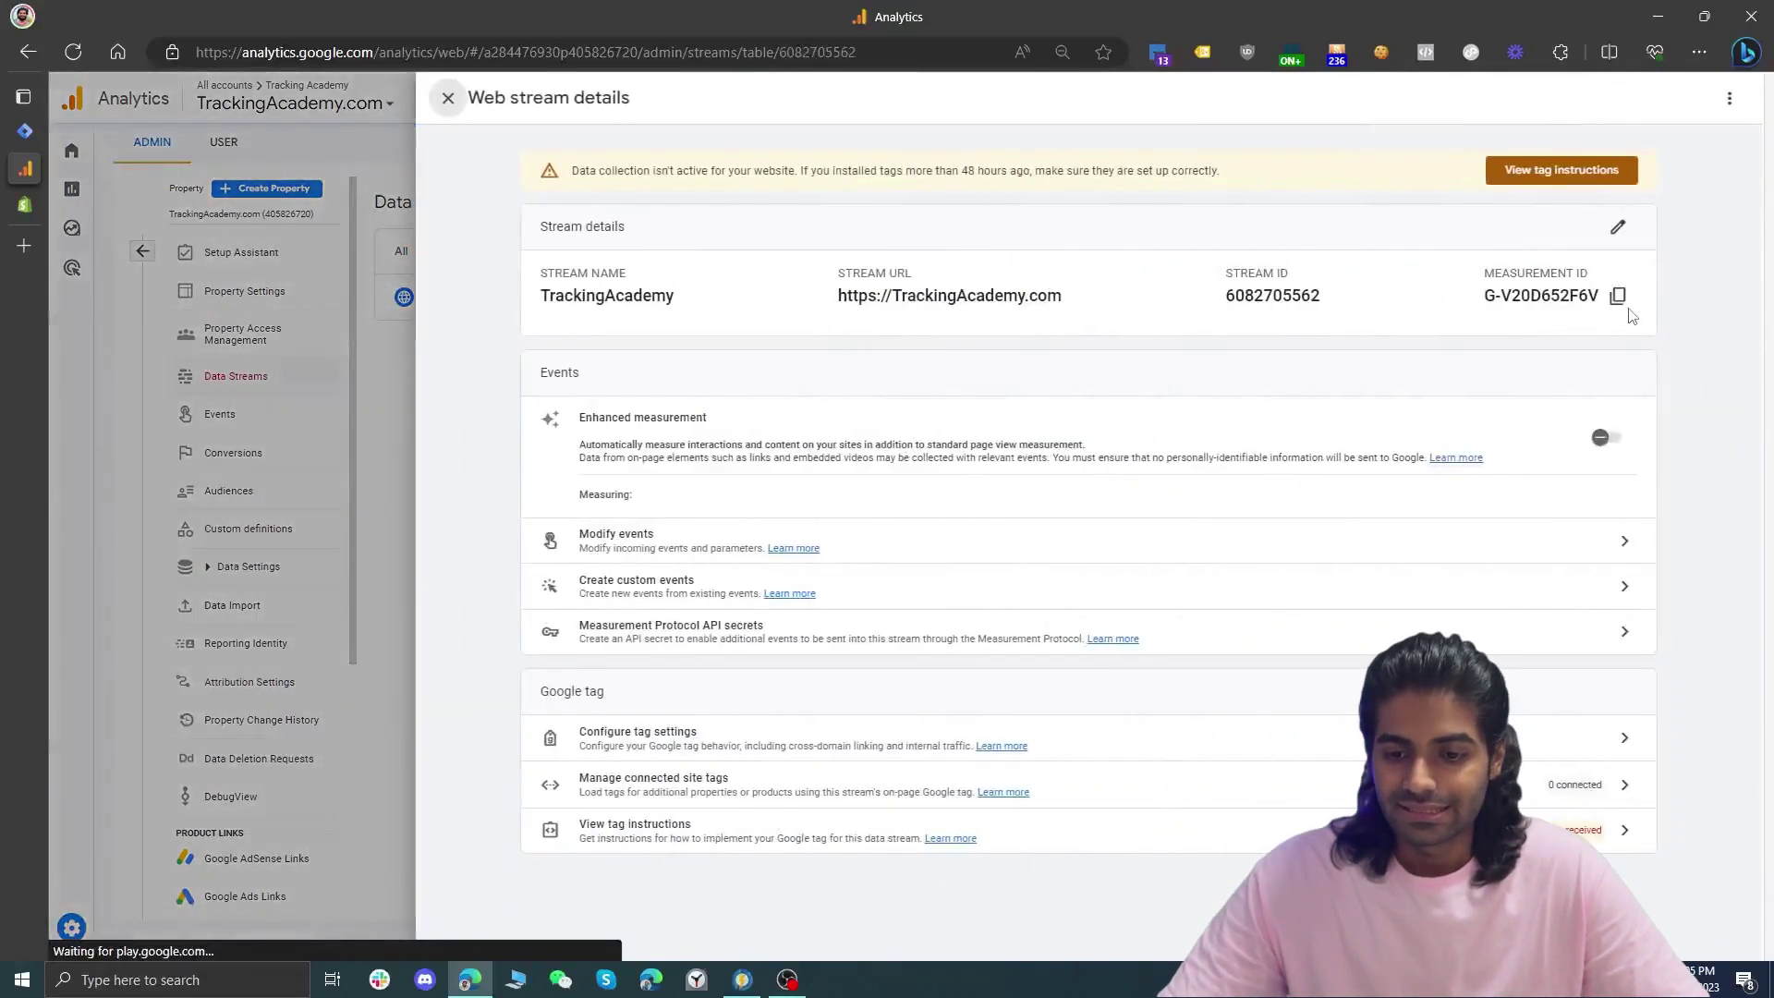
left_click(1618, 296)
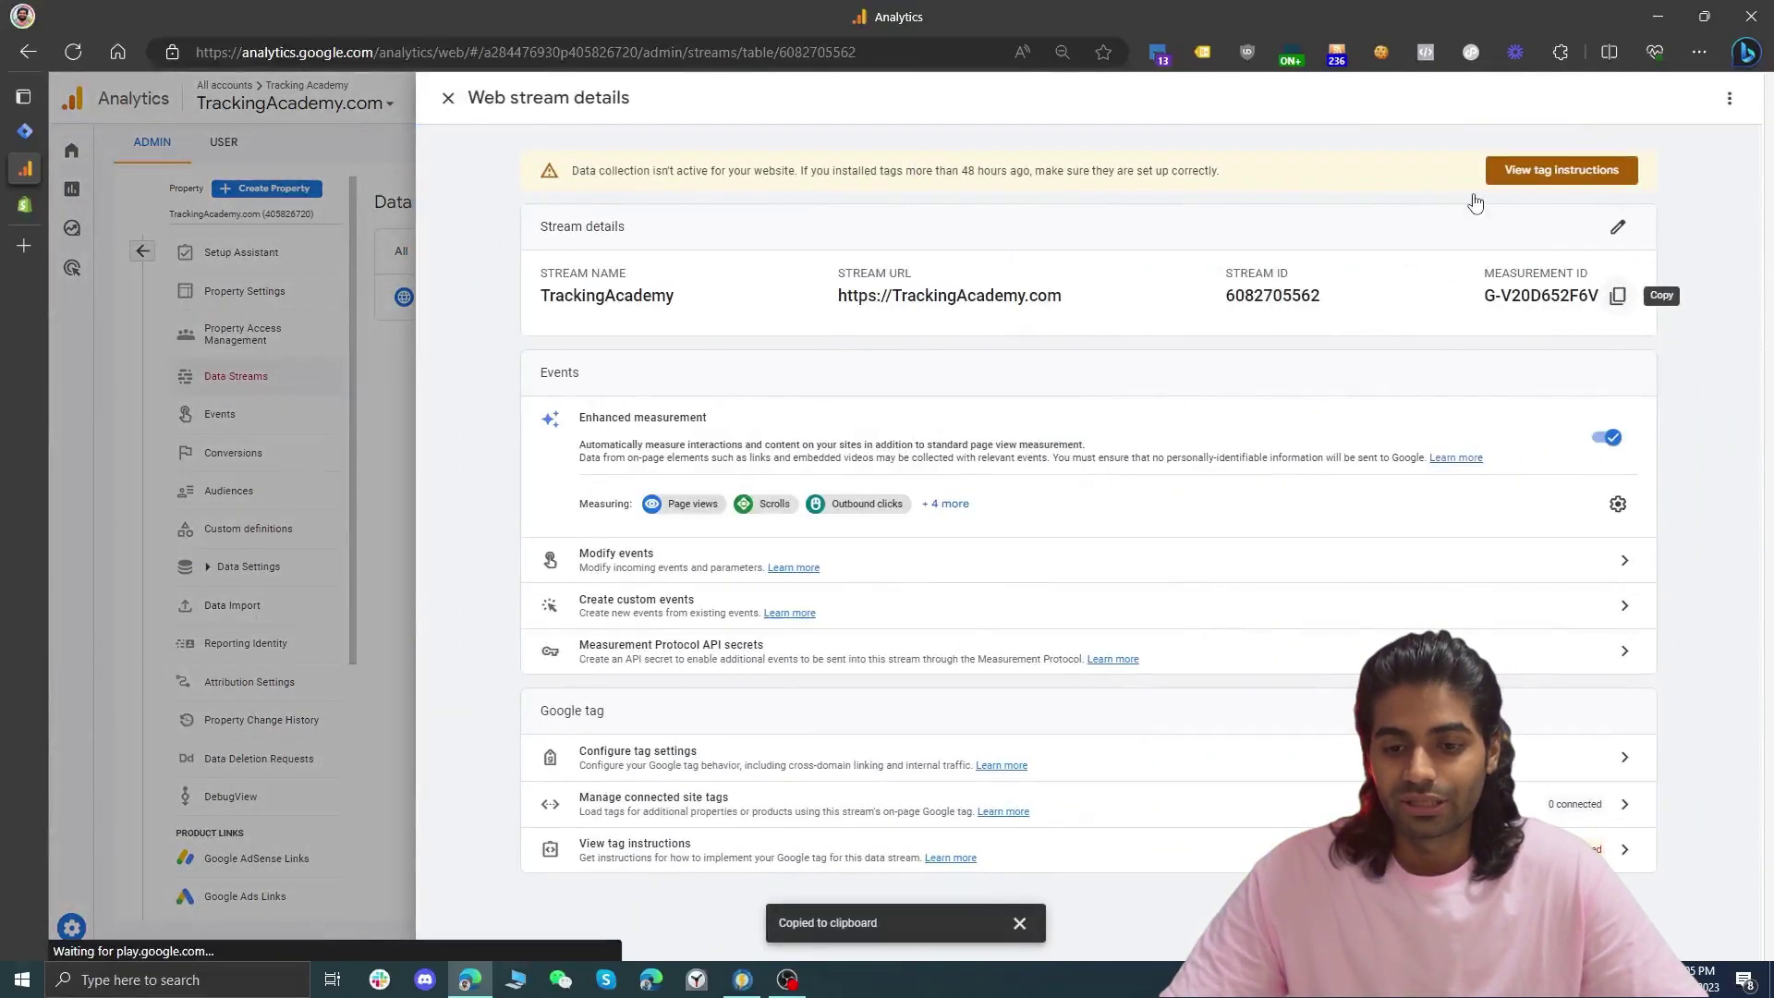
key("Escape")
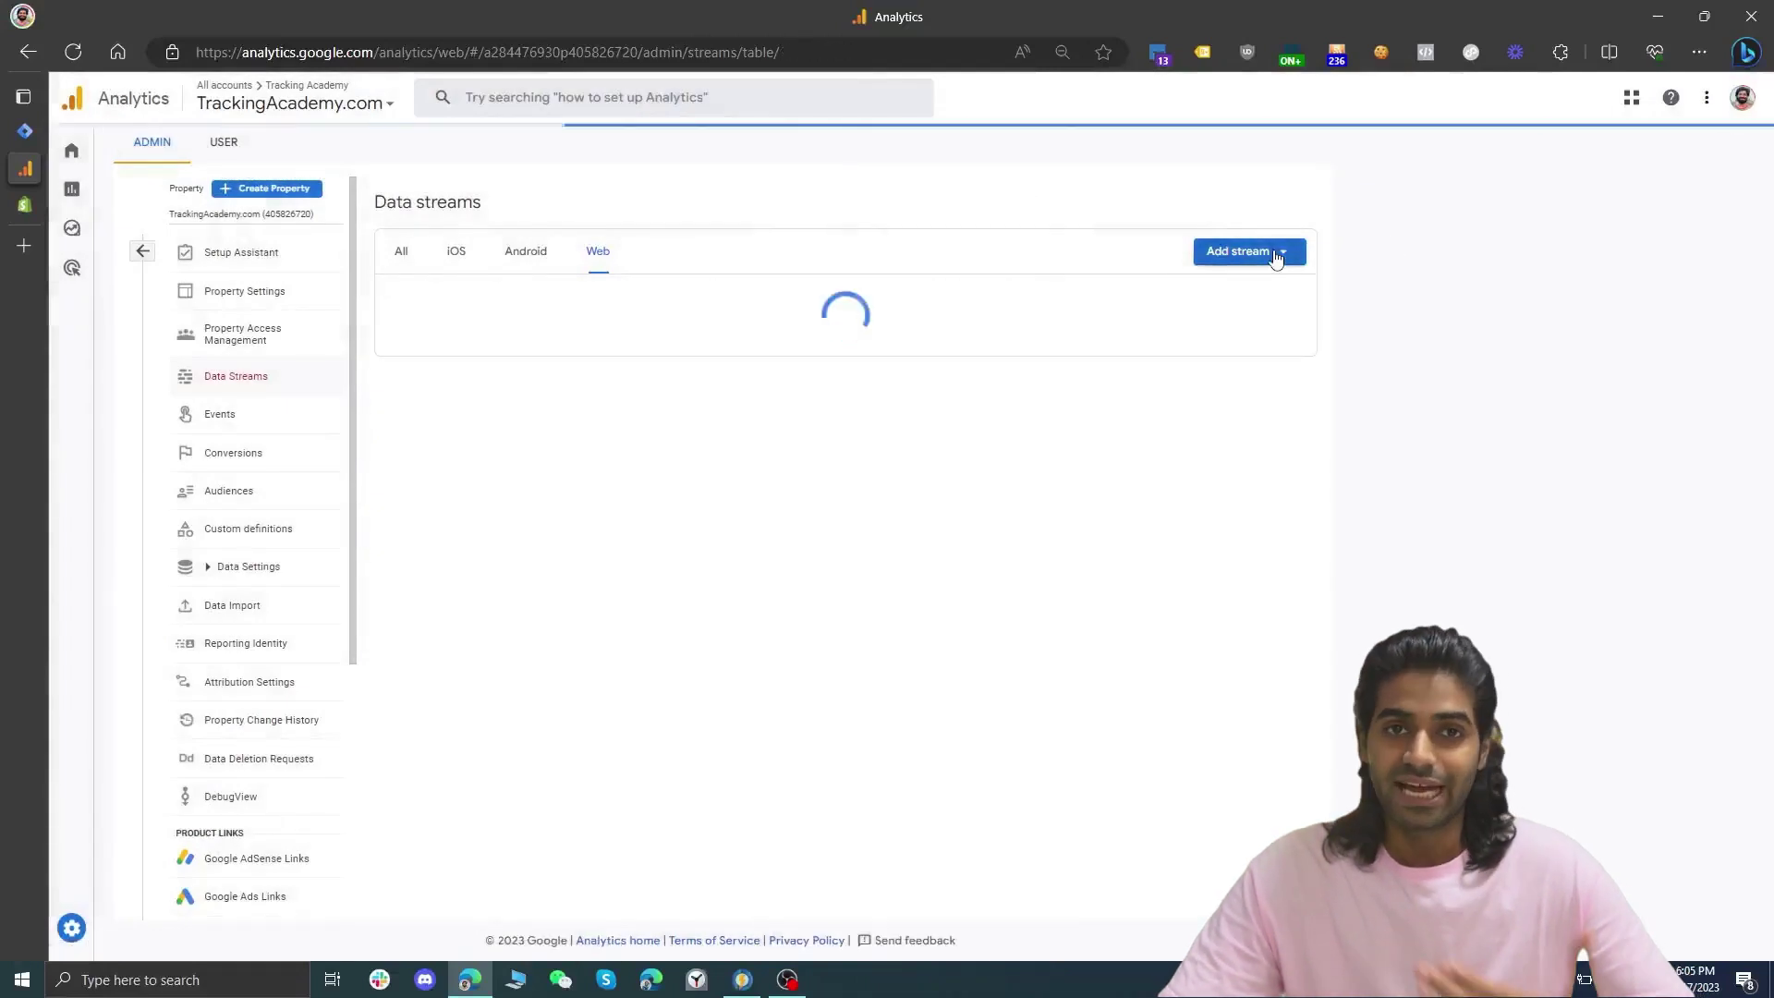
Glance at the available stream types, then move over to Tag Manager's Tags page
left_click(1278, 254)
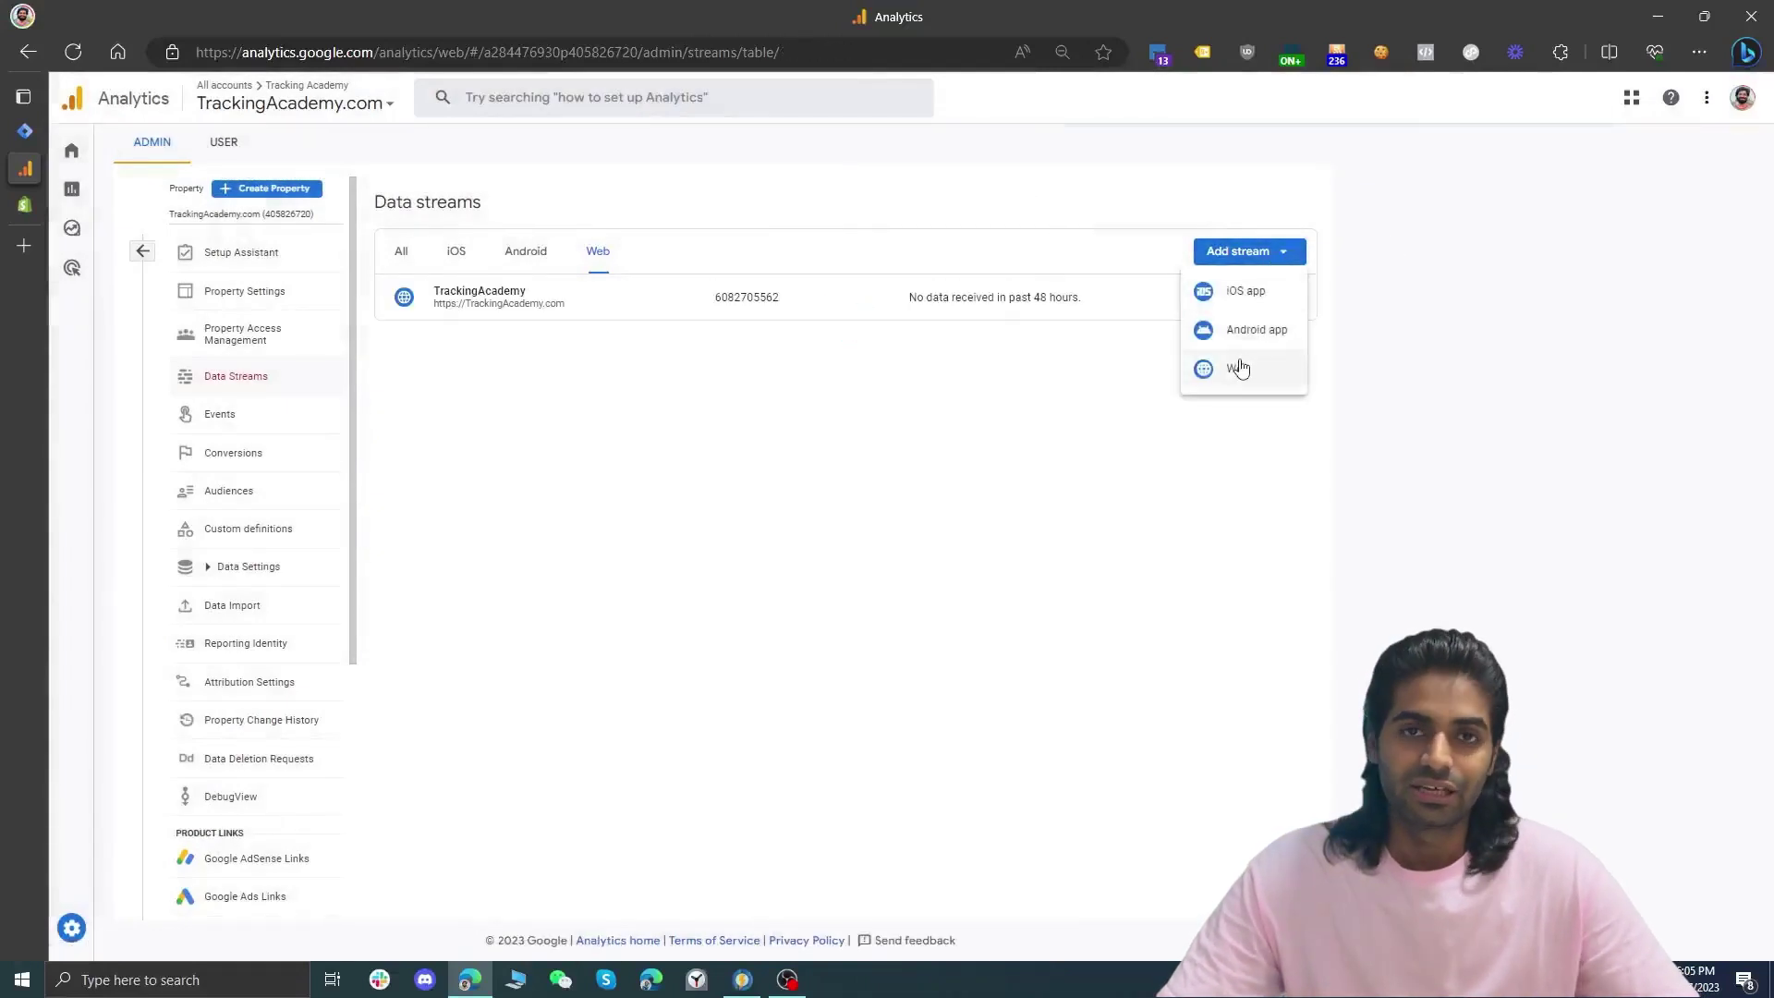
left_click(952, 394)
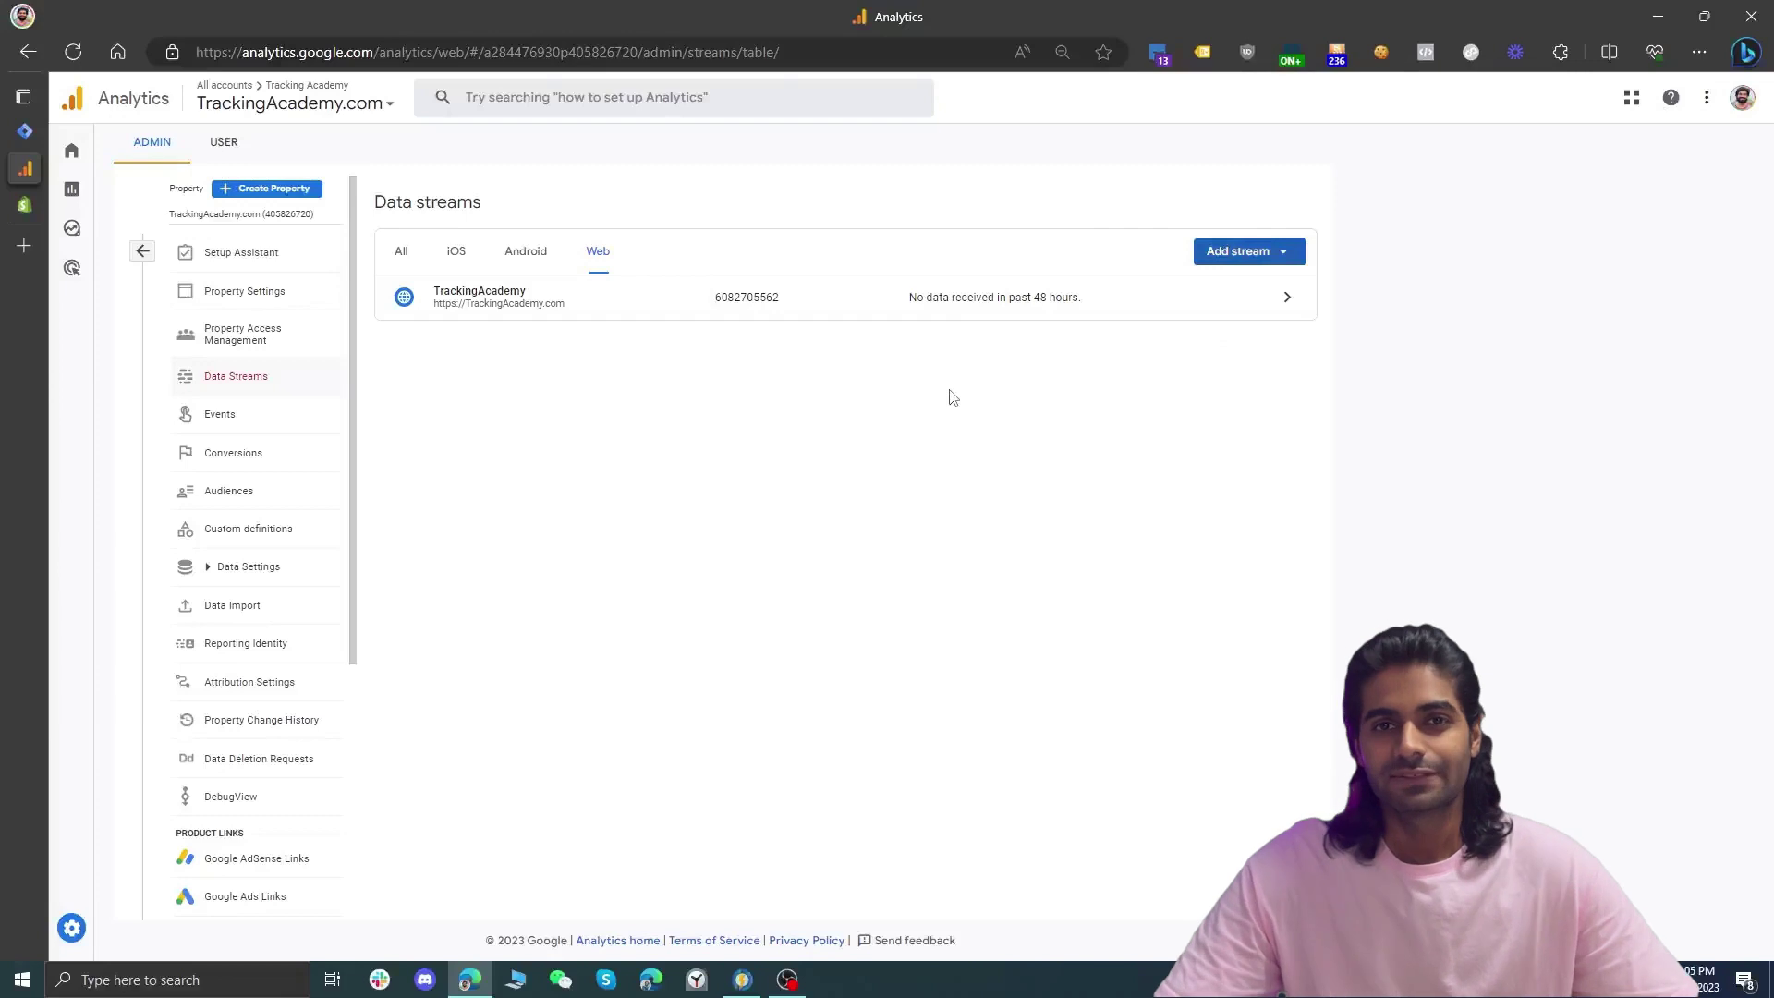
left_click(25, 130)
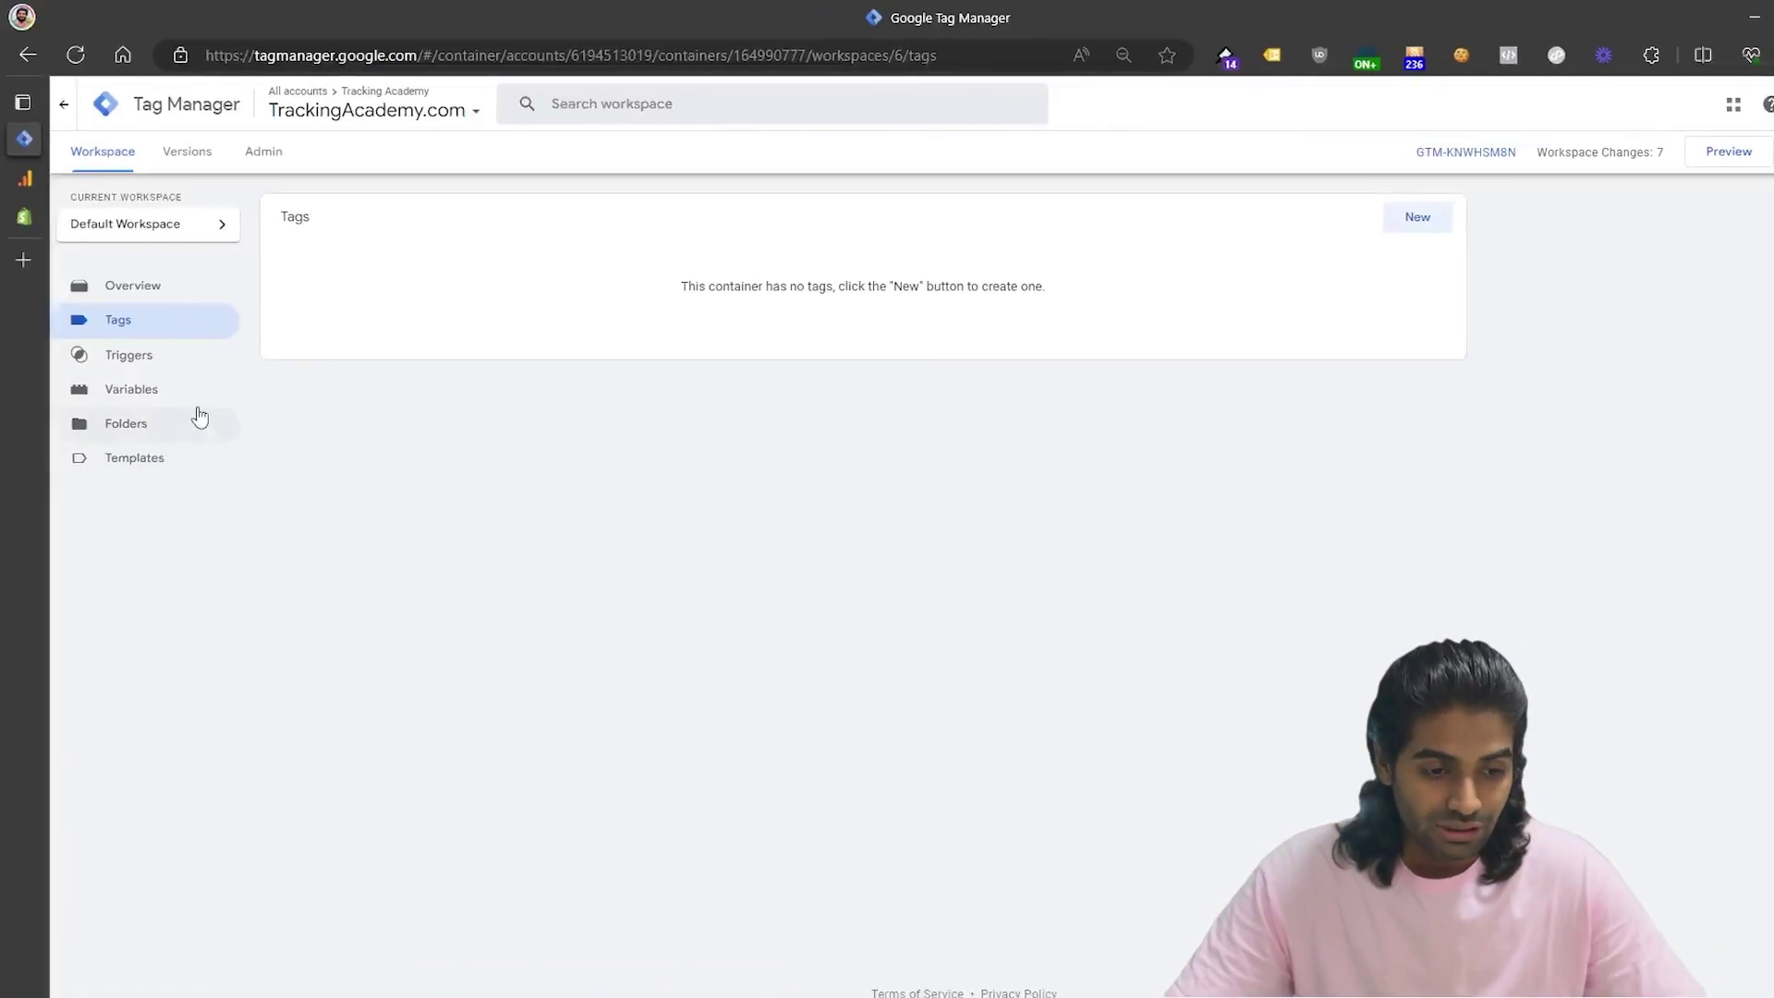
Save a Constant variable 'GA4 Measurment ID' with the pasted Measurement ID, then return to Tags
left_click(166, 389)
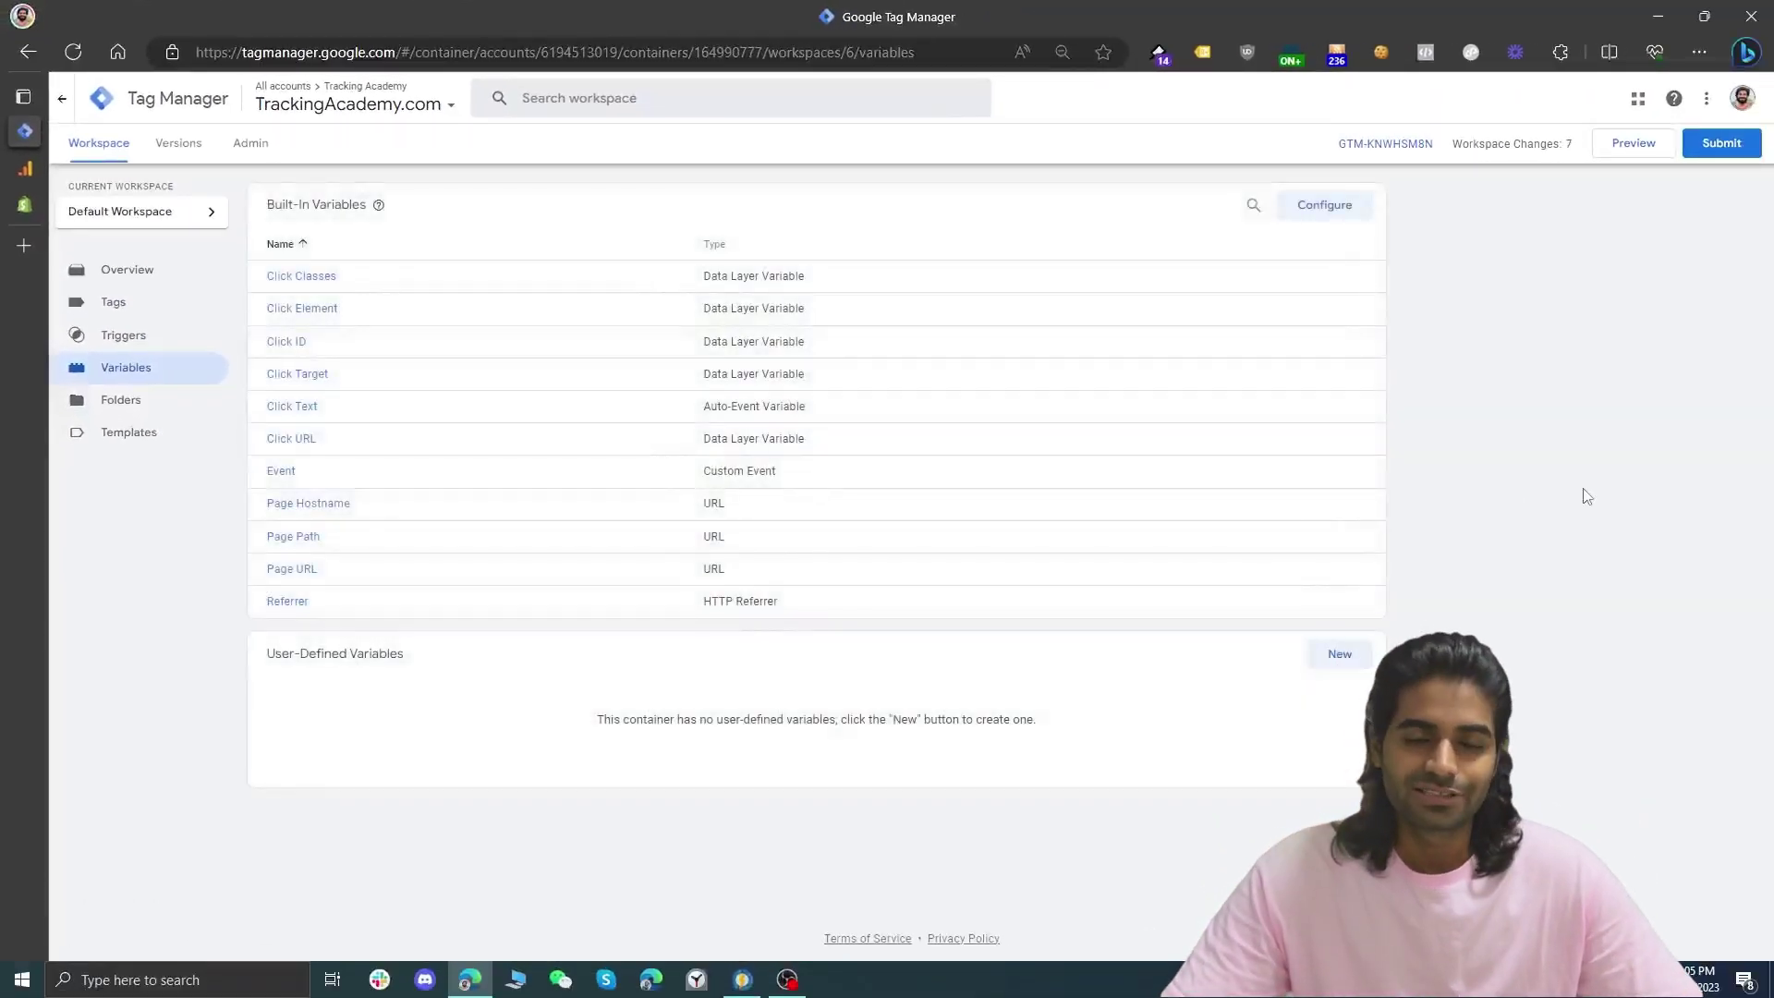
left_click(1340, 655)
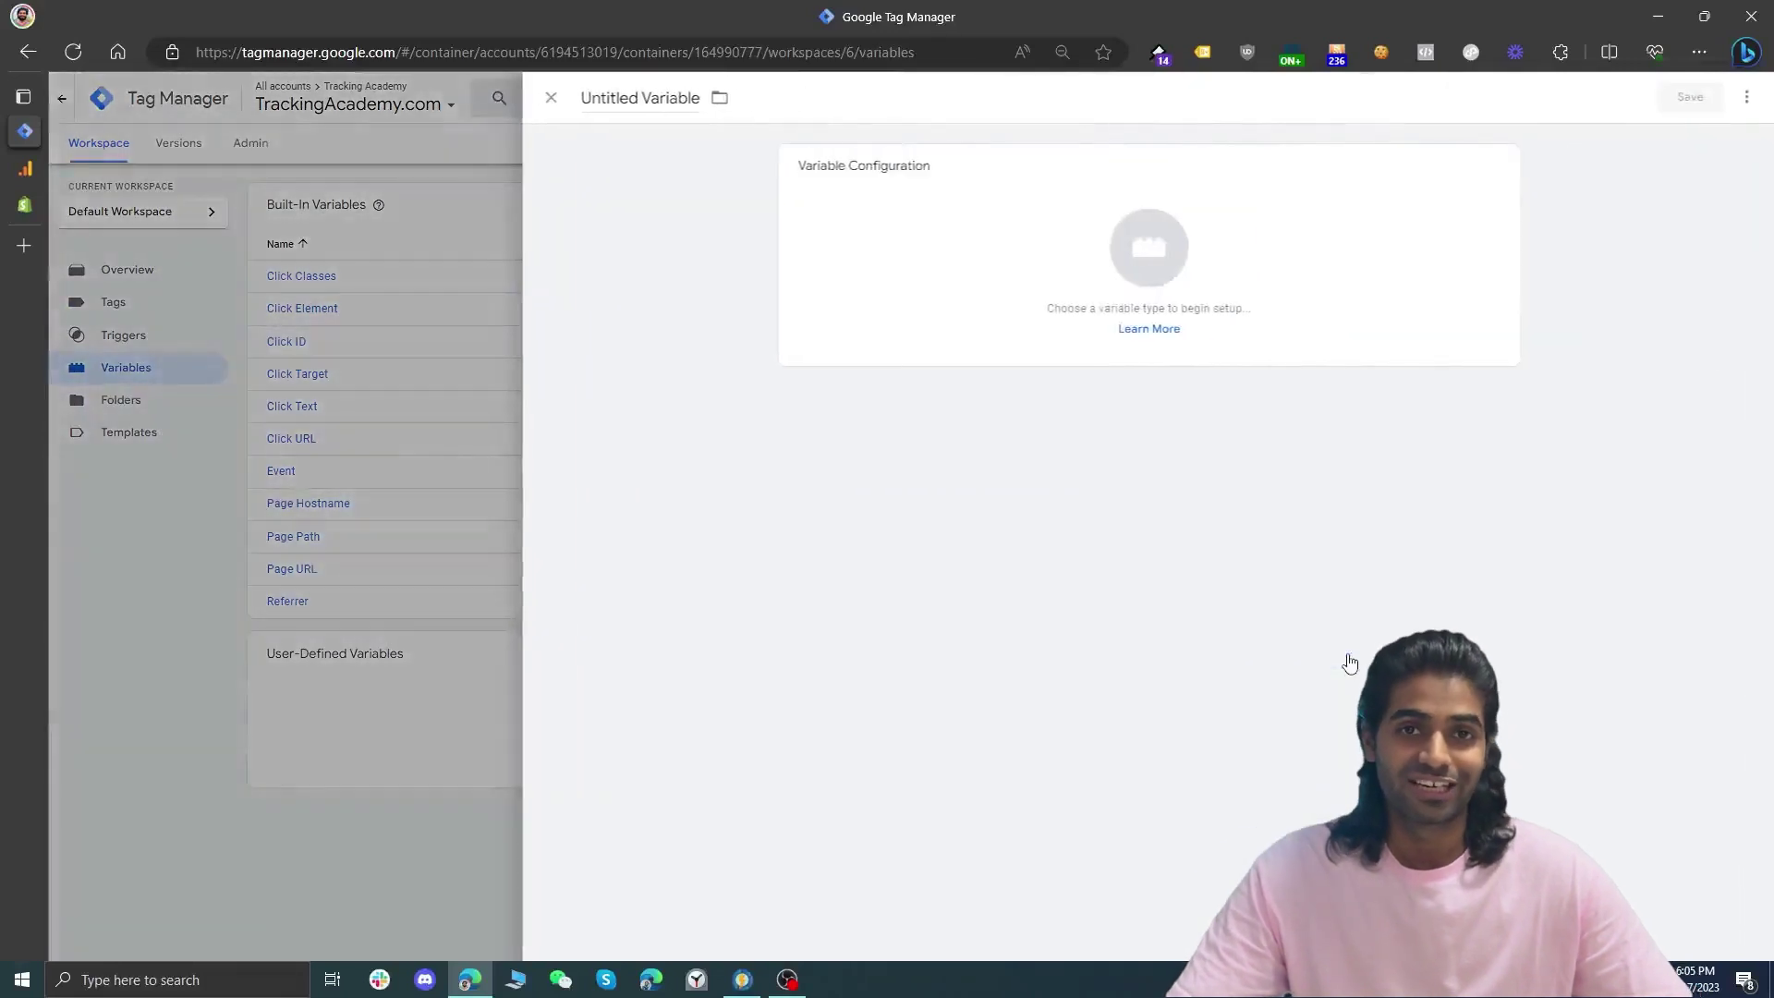
left_click(1430, 299)
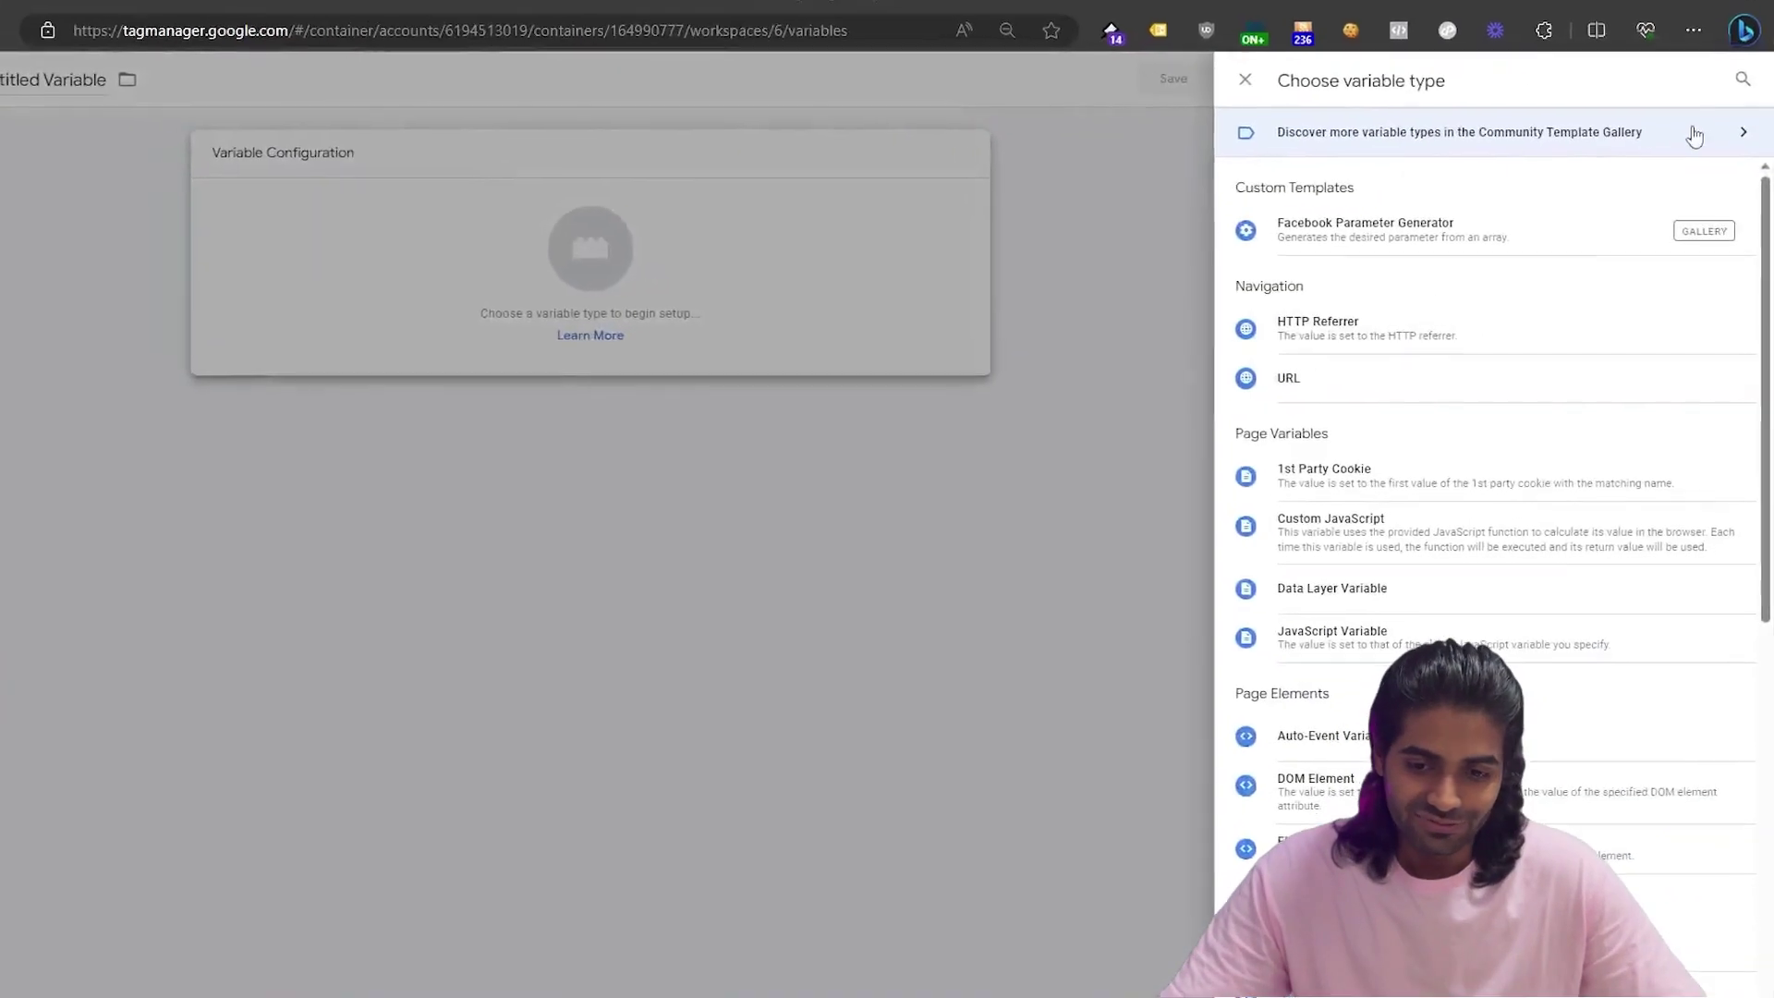
left_click(1745, 97)
type("cons")
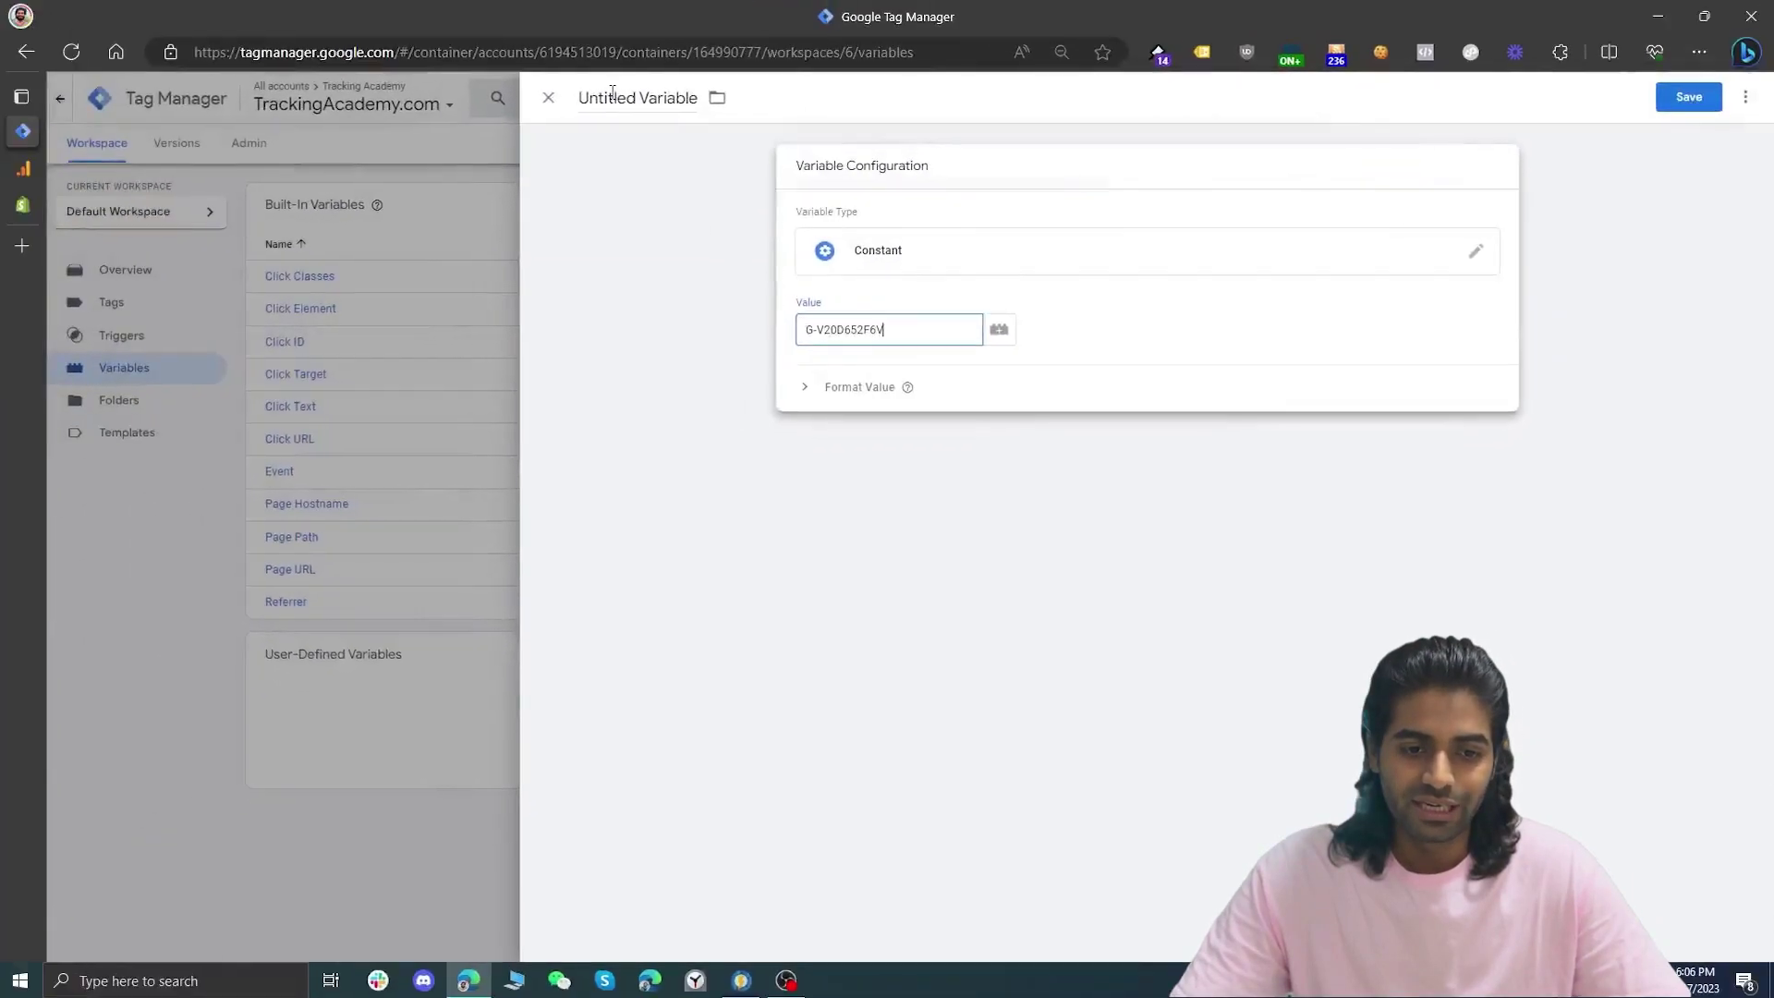
left_click(613, 96)
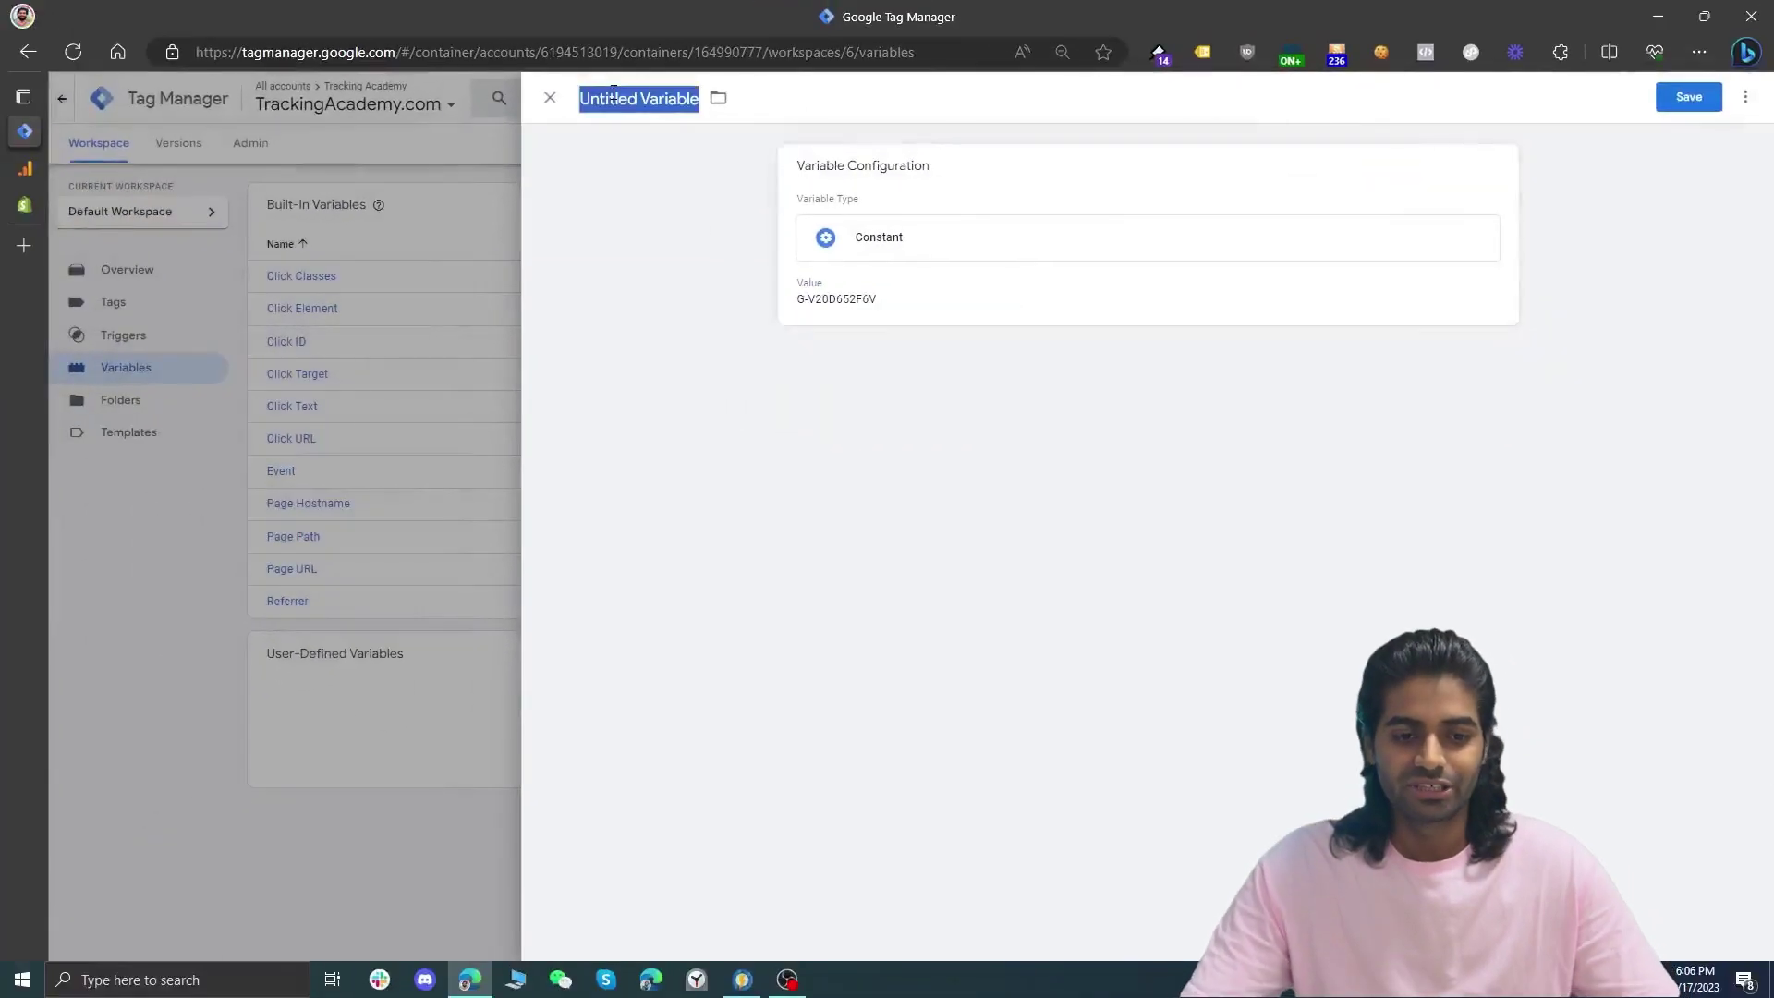
type("GA4 Measurment ID")
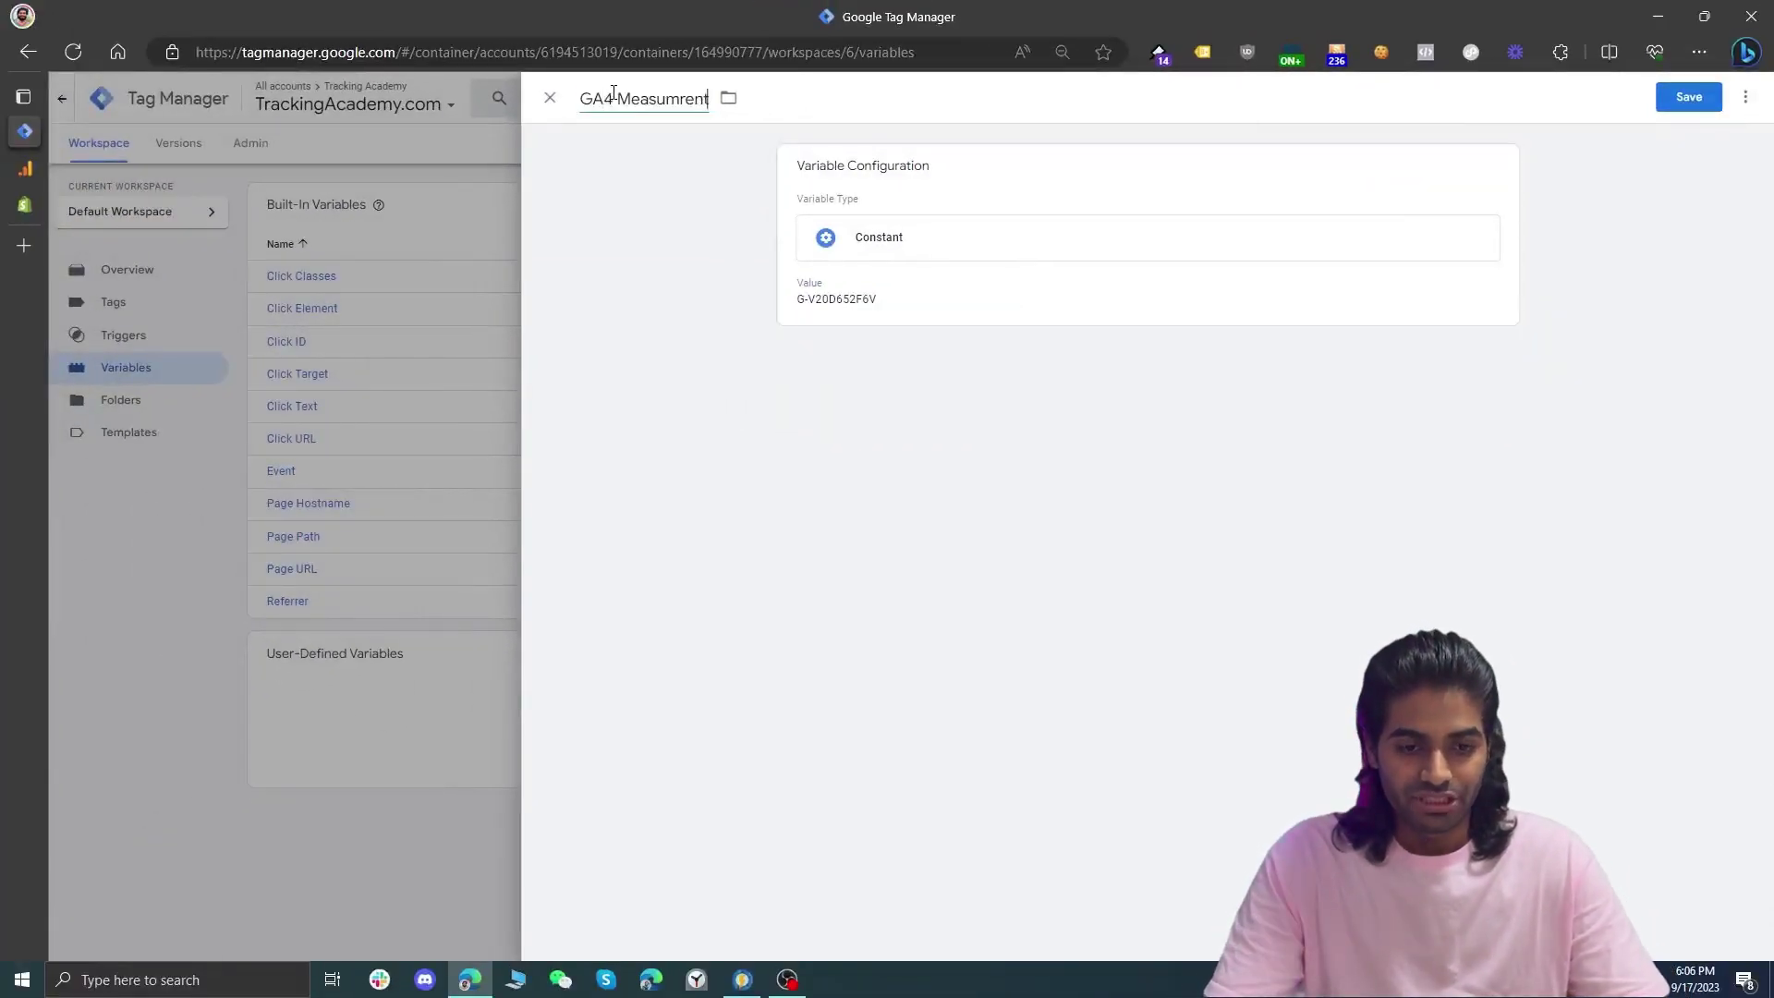
left_click(1688, 98)
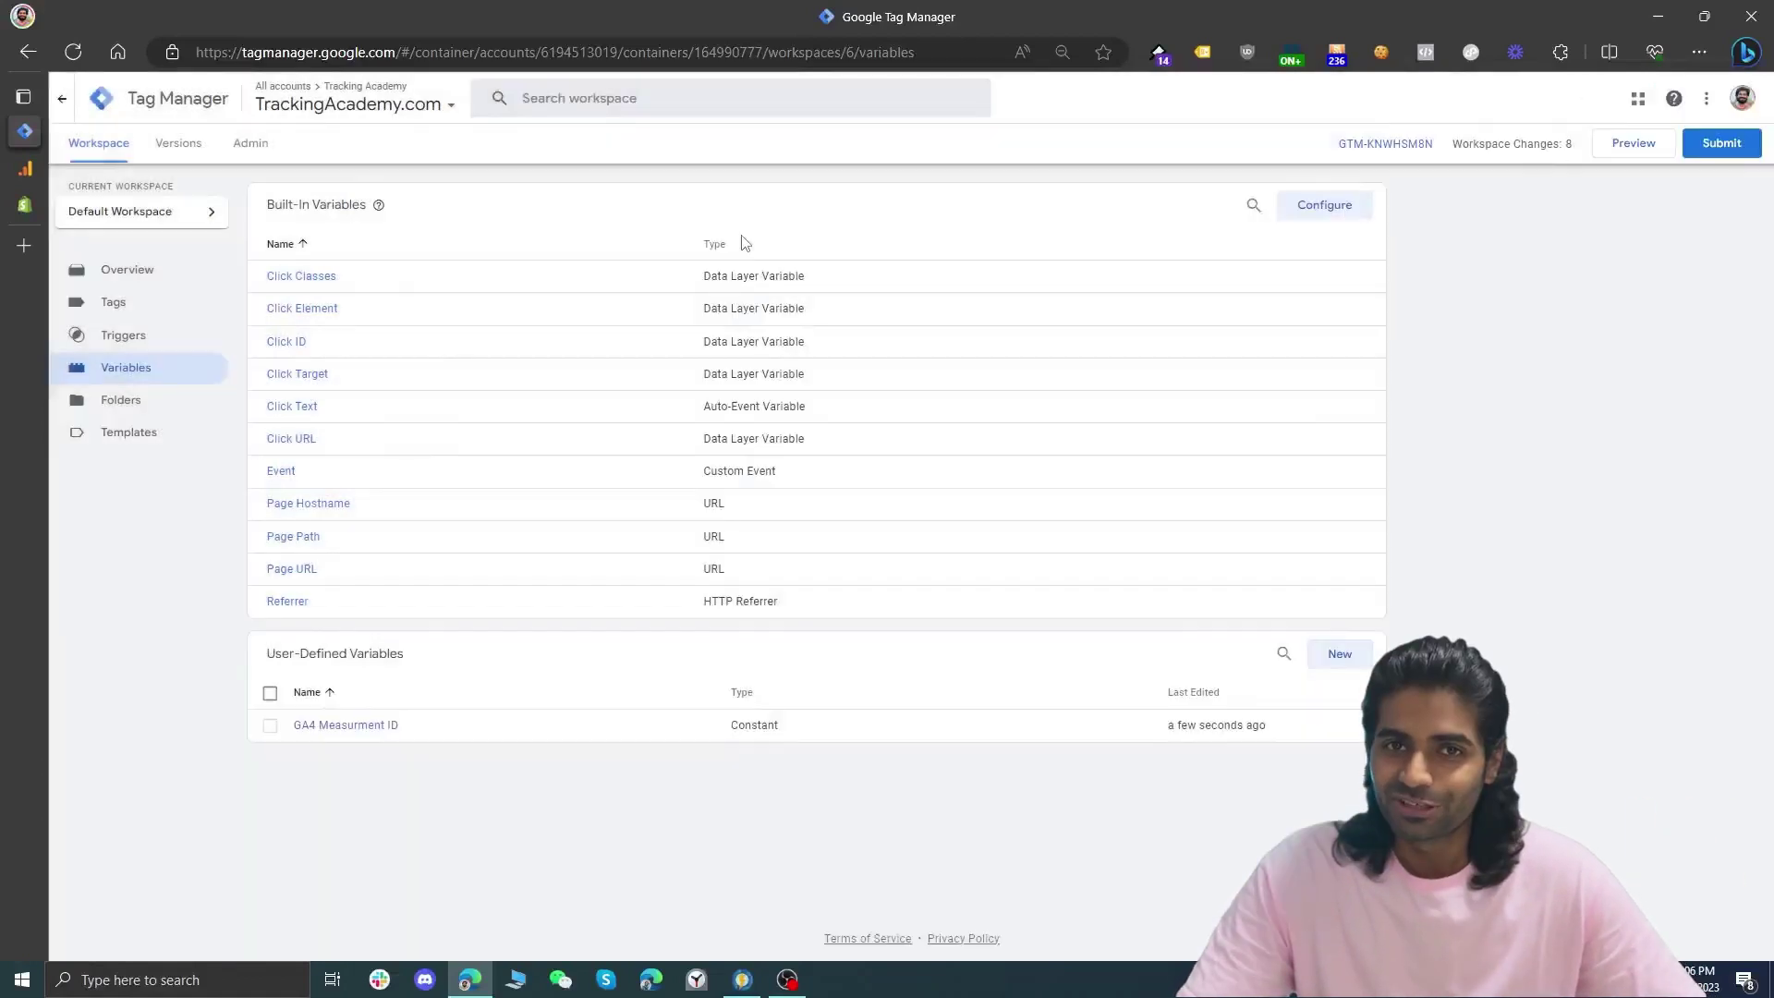
left_click(102, 314)
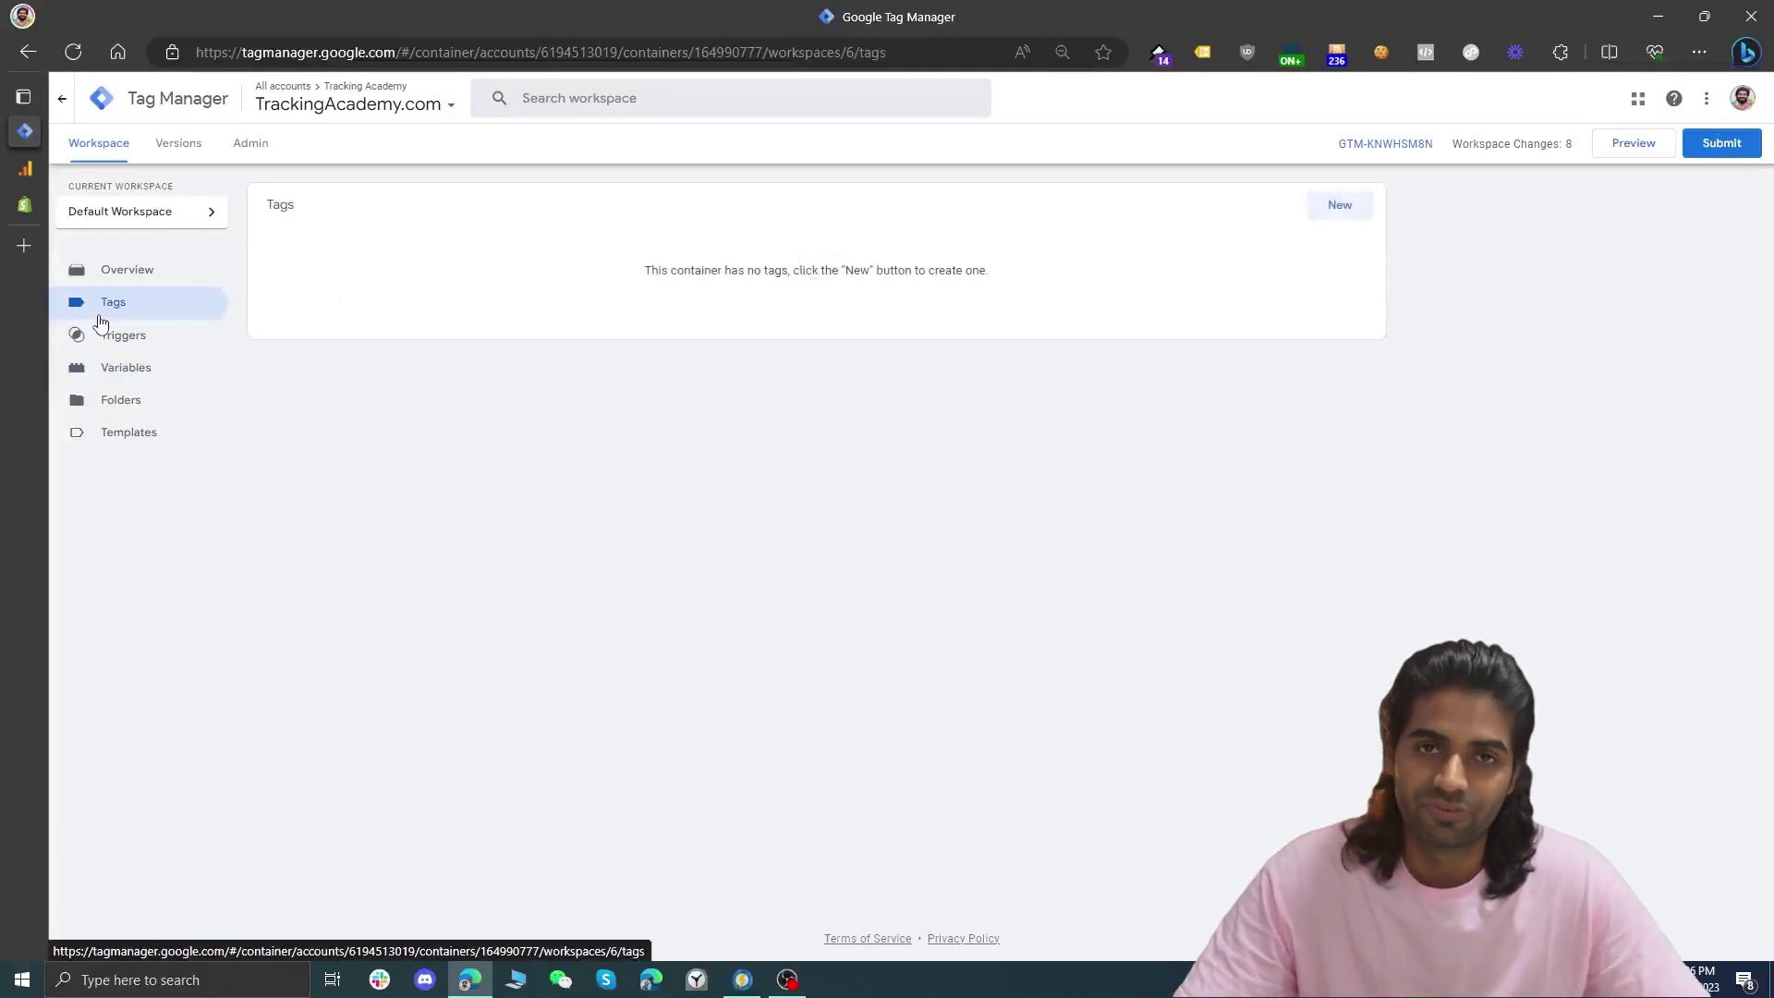
Set up a new Google Tag firing on All Pages with Tag ID {{GA4 Measurment ID}}
left_click(1365, 213)
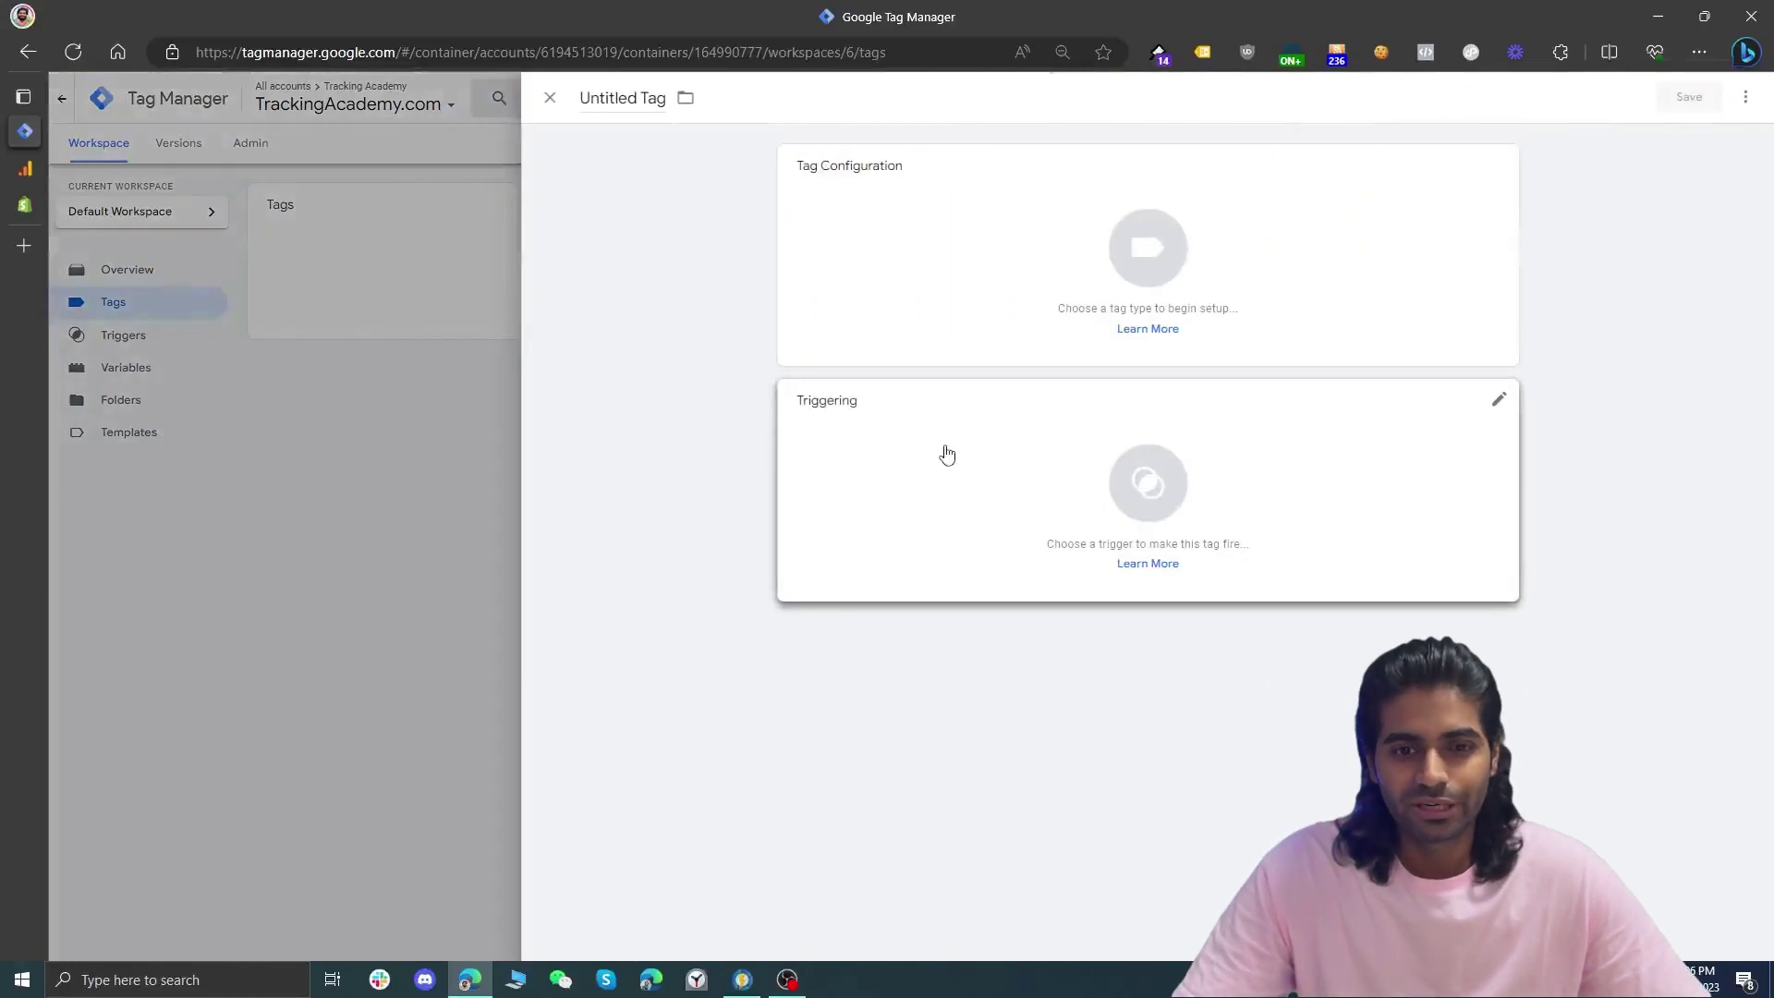
left_click(947, 454)
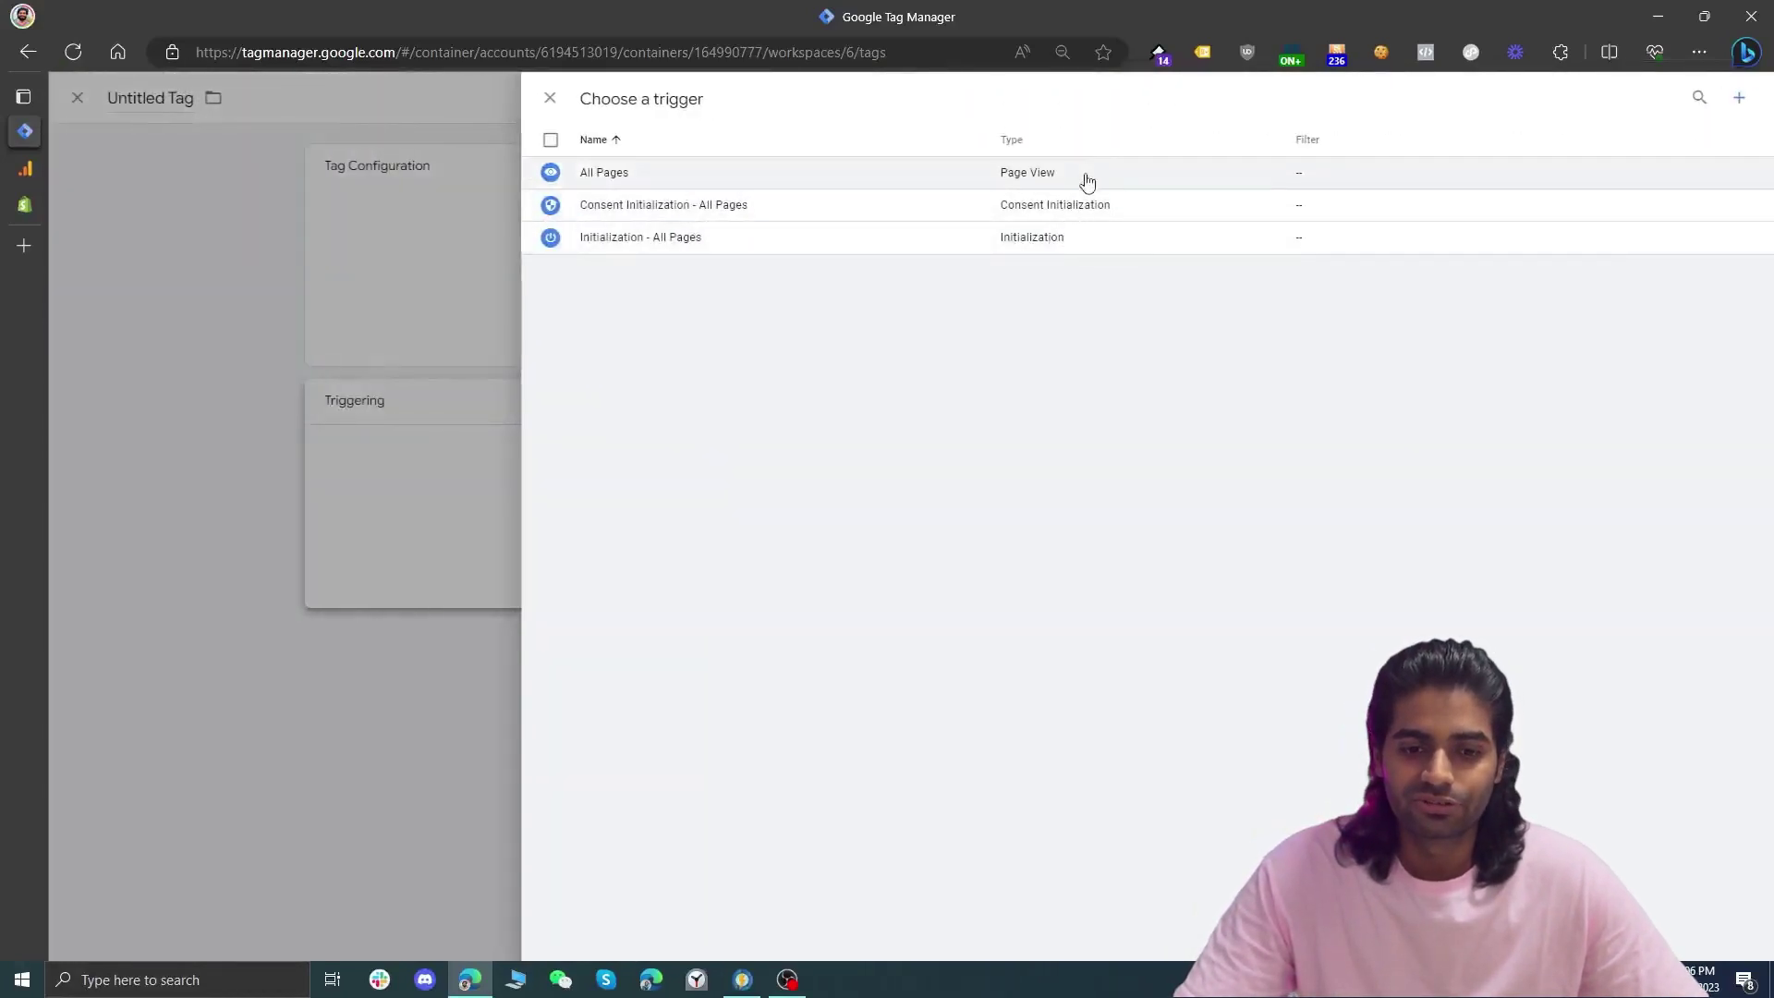
left_click(1088, 182)
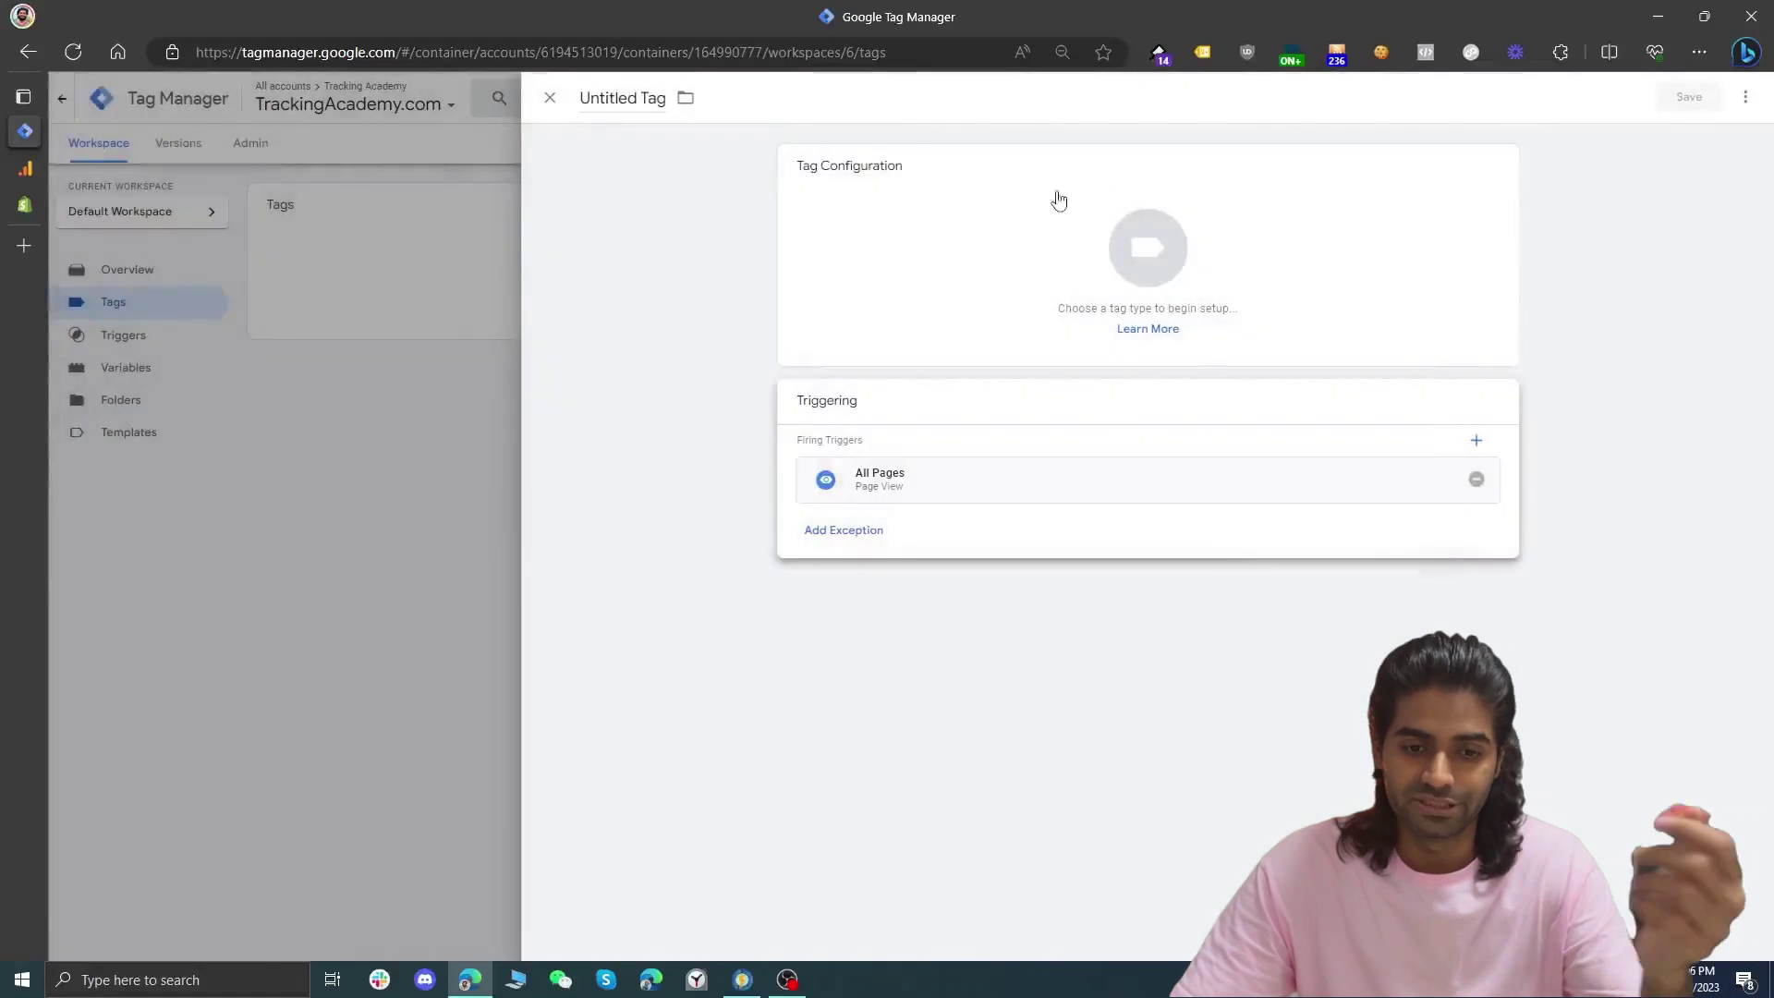
left_click(987, 263)
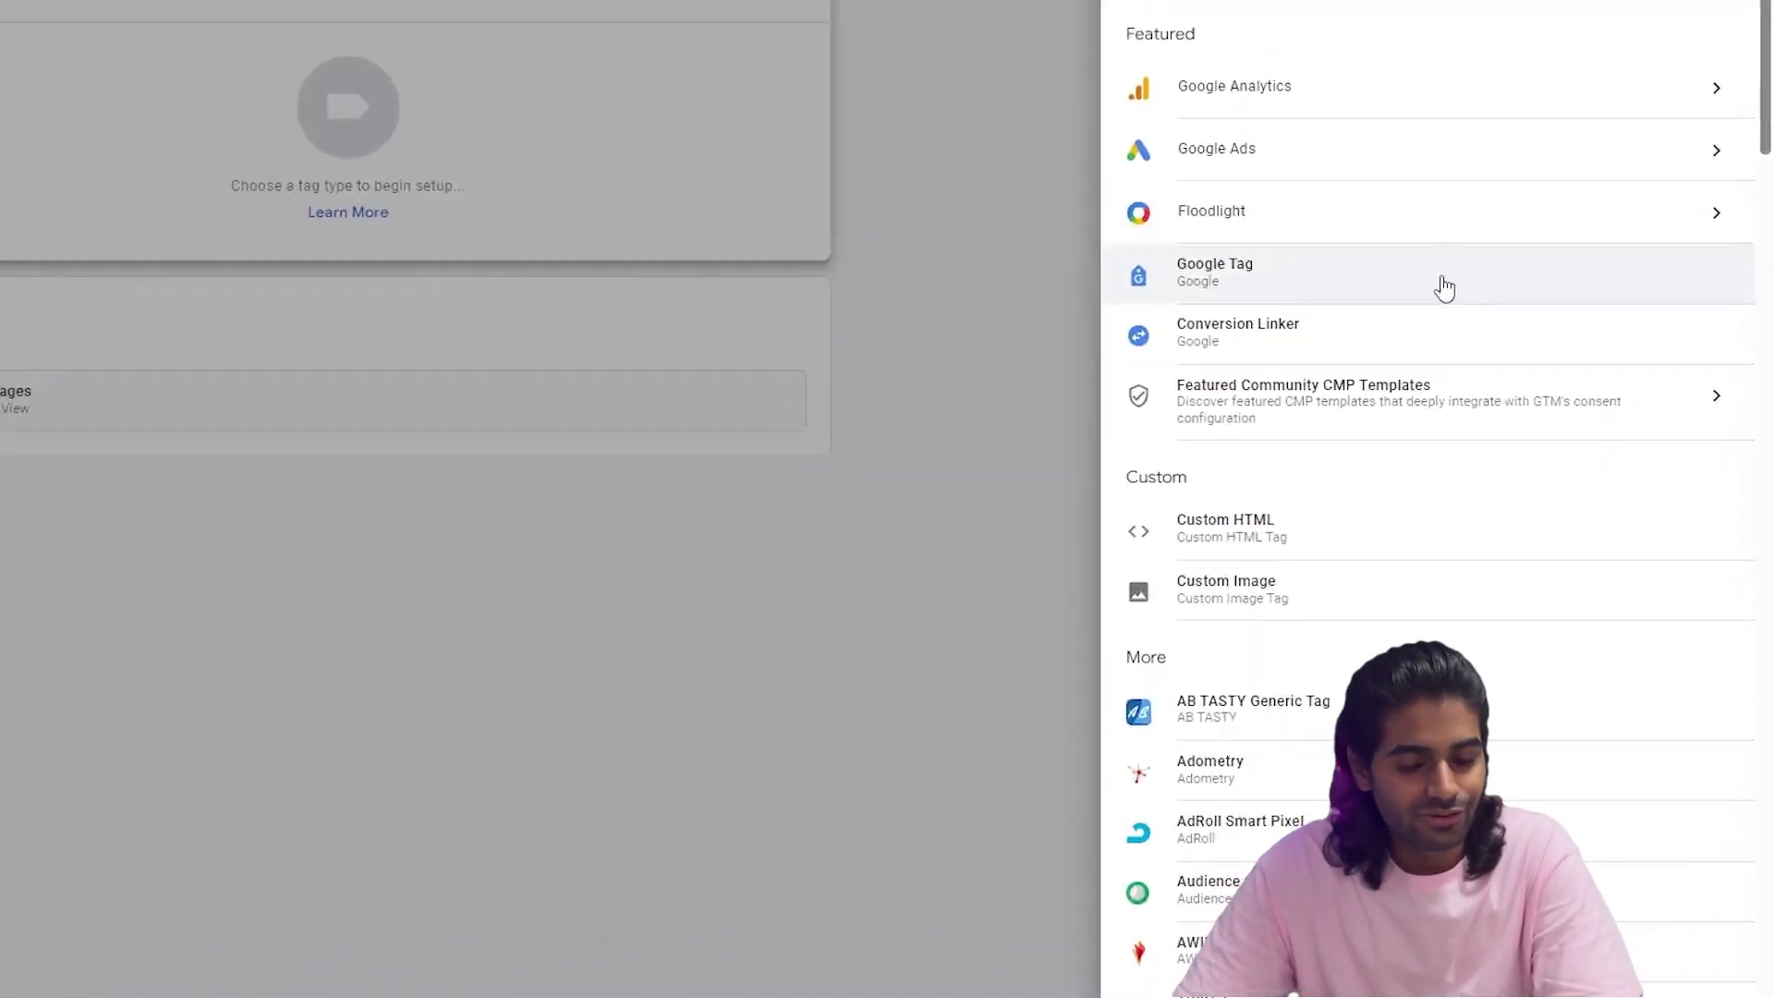
left_click(1234, 92)
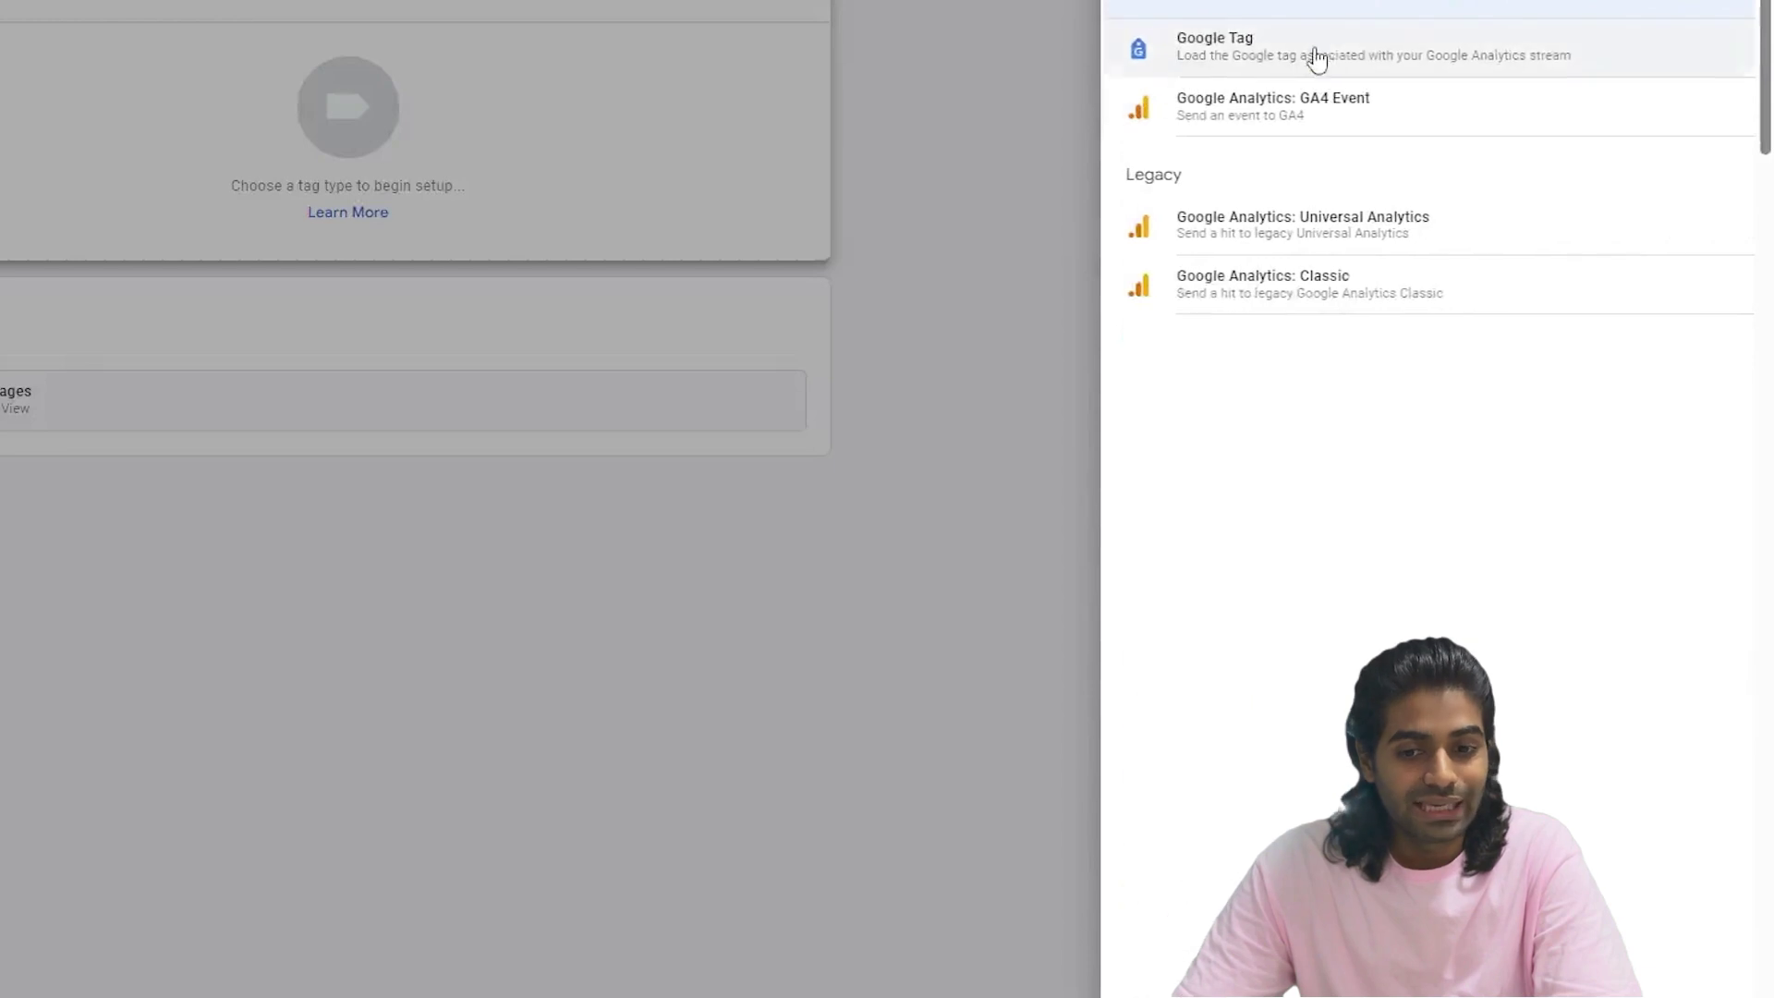
left_click(1307, 53)
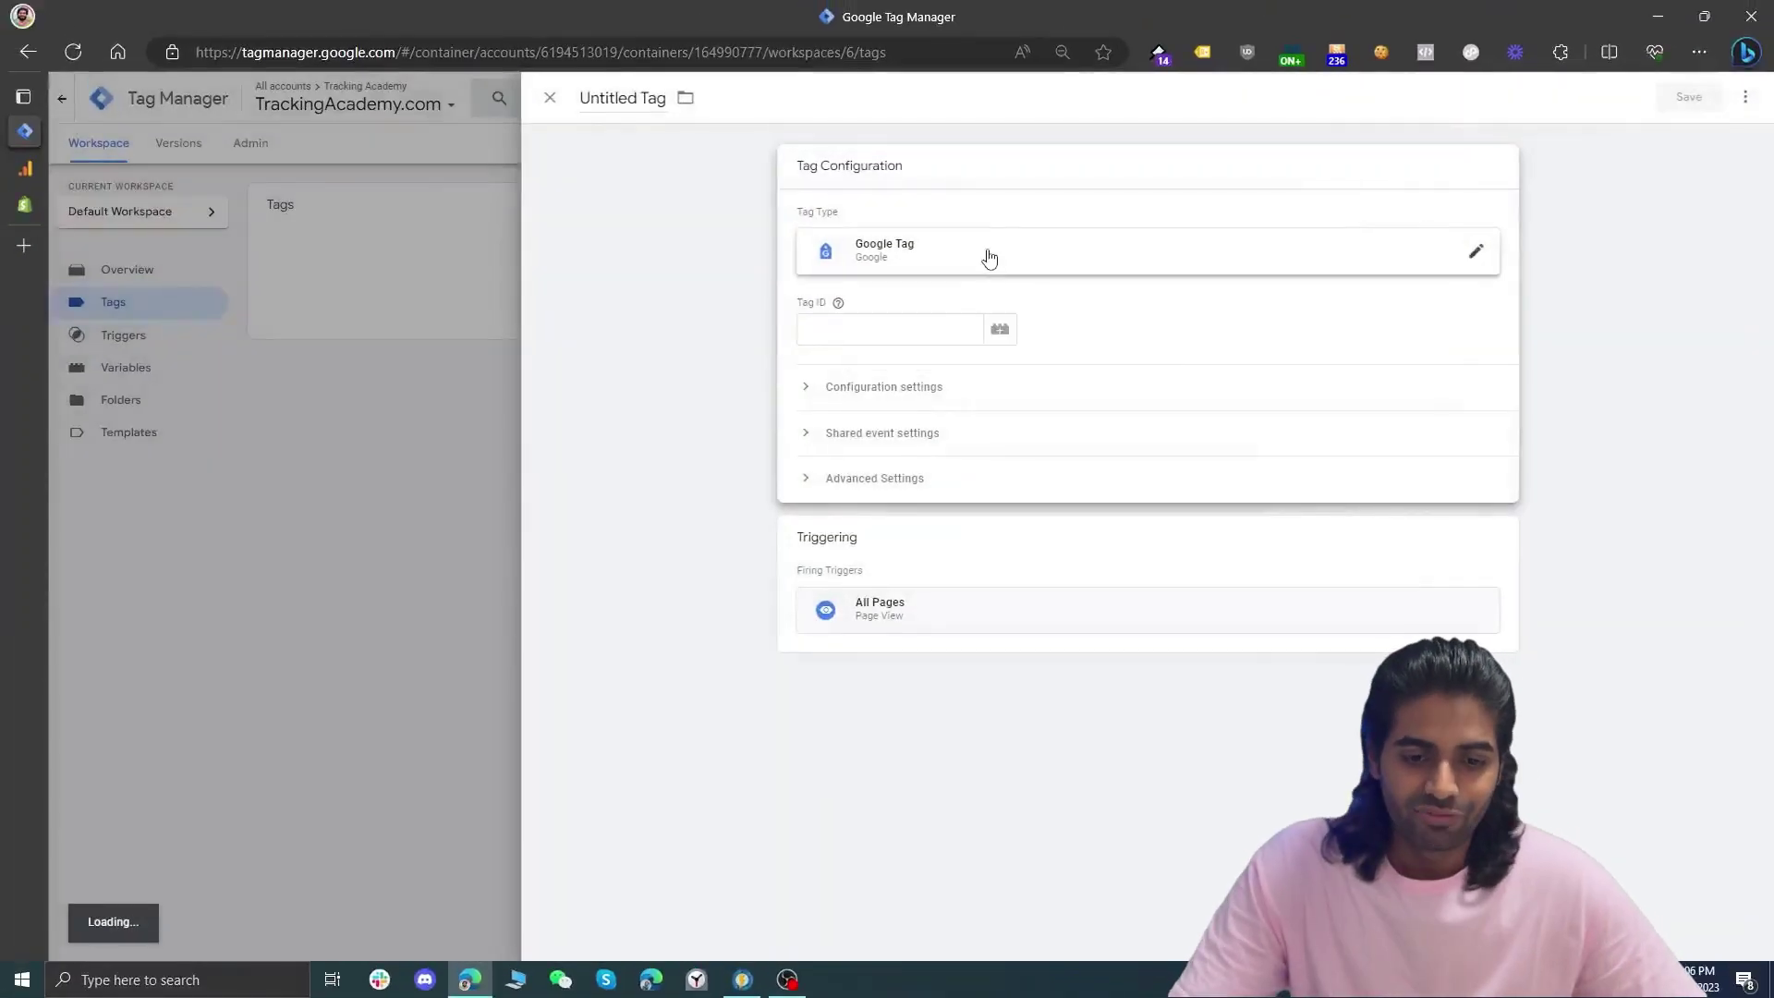
left_click(988, 339)
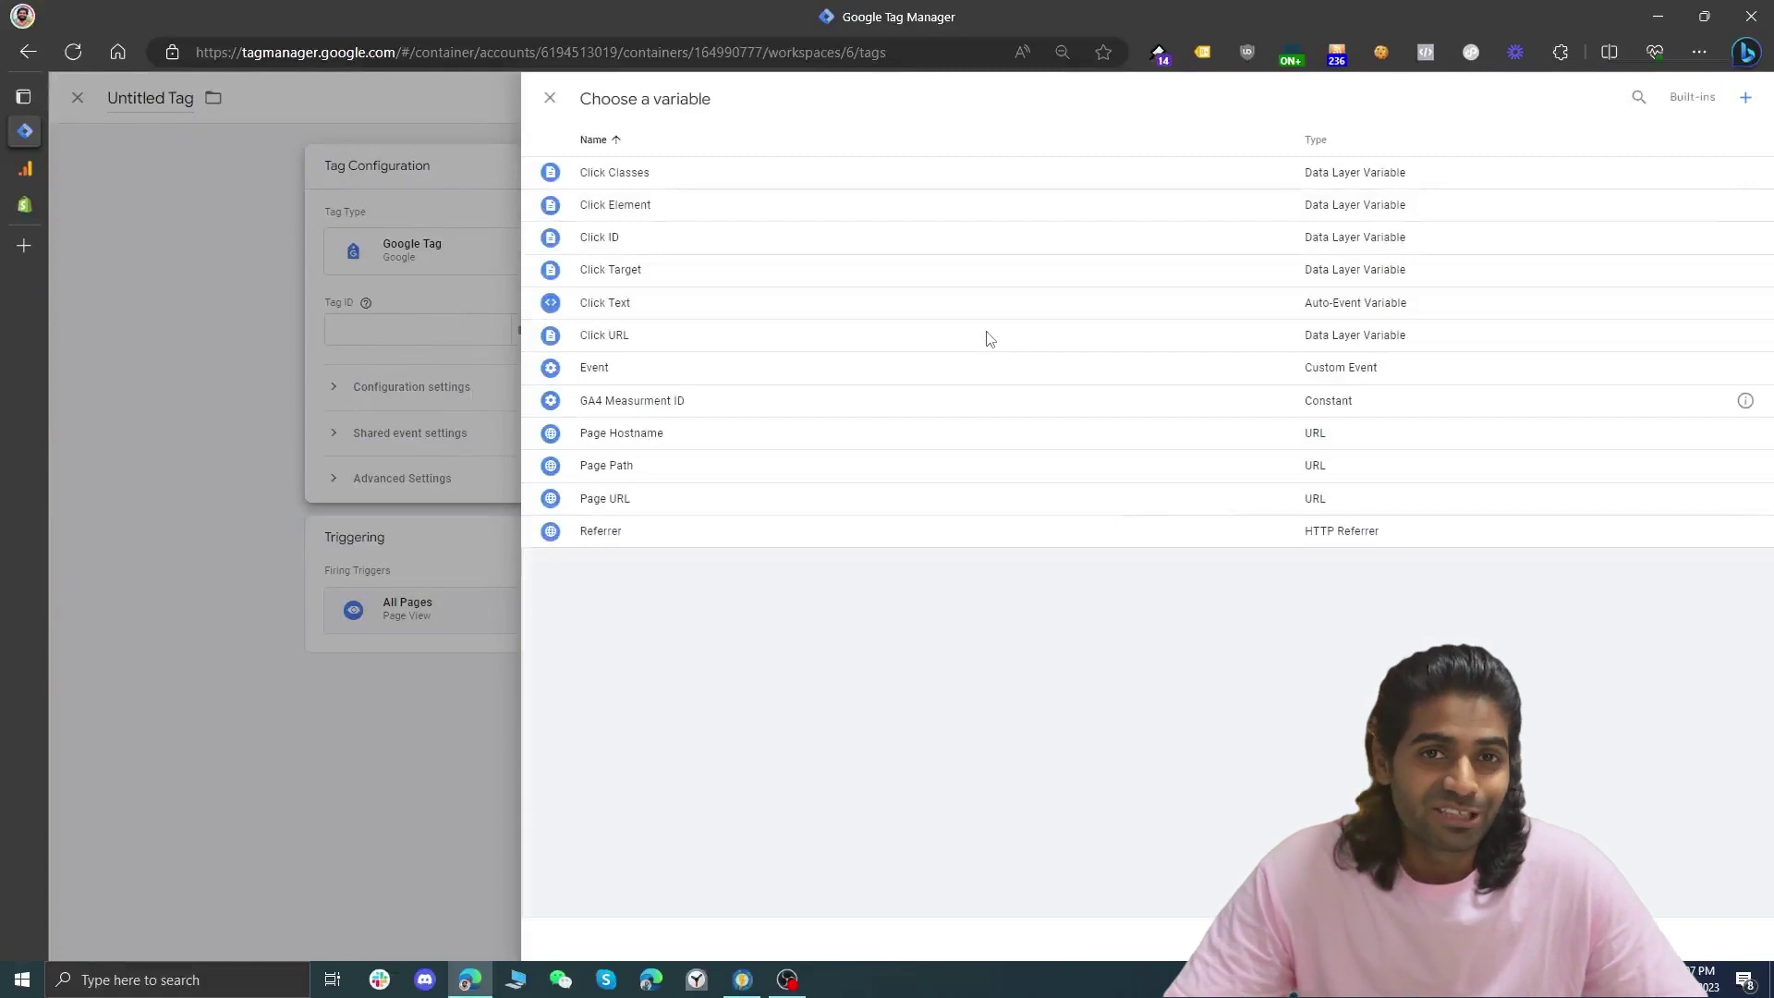
left_click(764, 404)
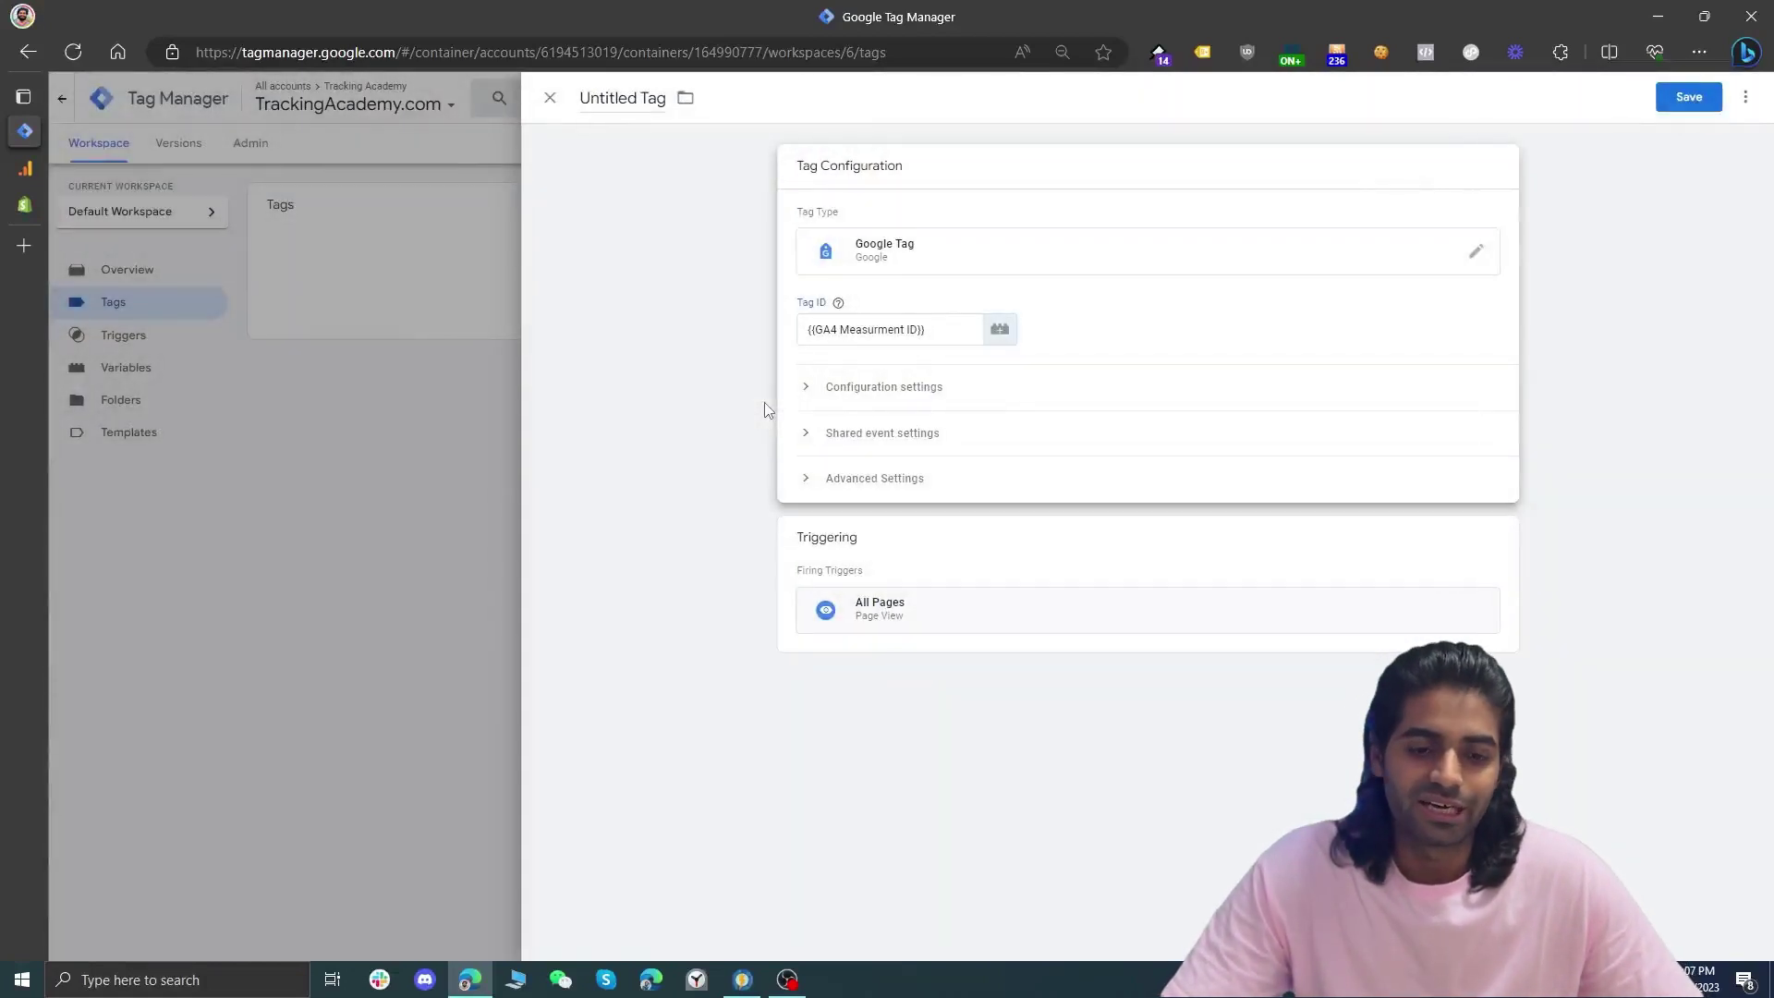
Name the tag 'GT GA4 Configuration Tag', save it, and launch Preview mode
left_click(590, 103)
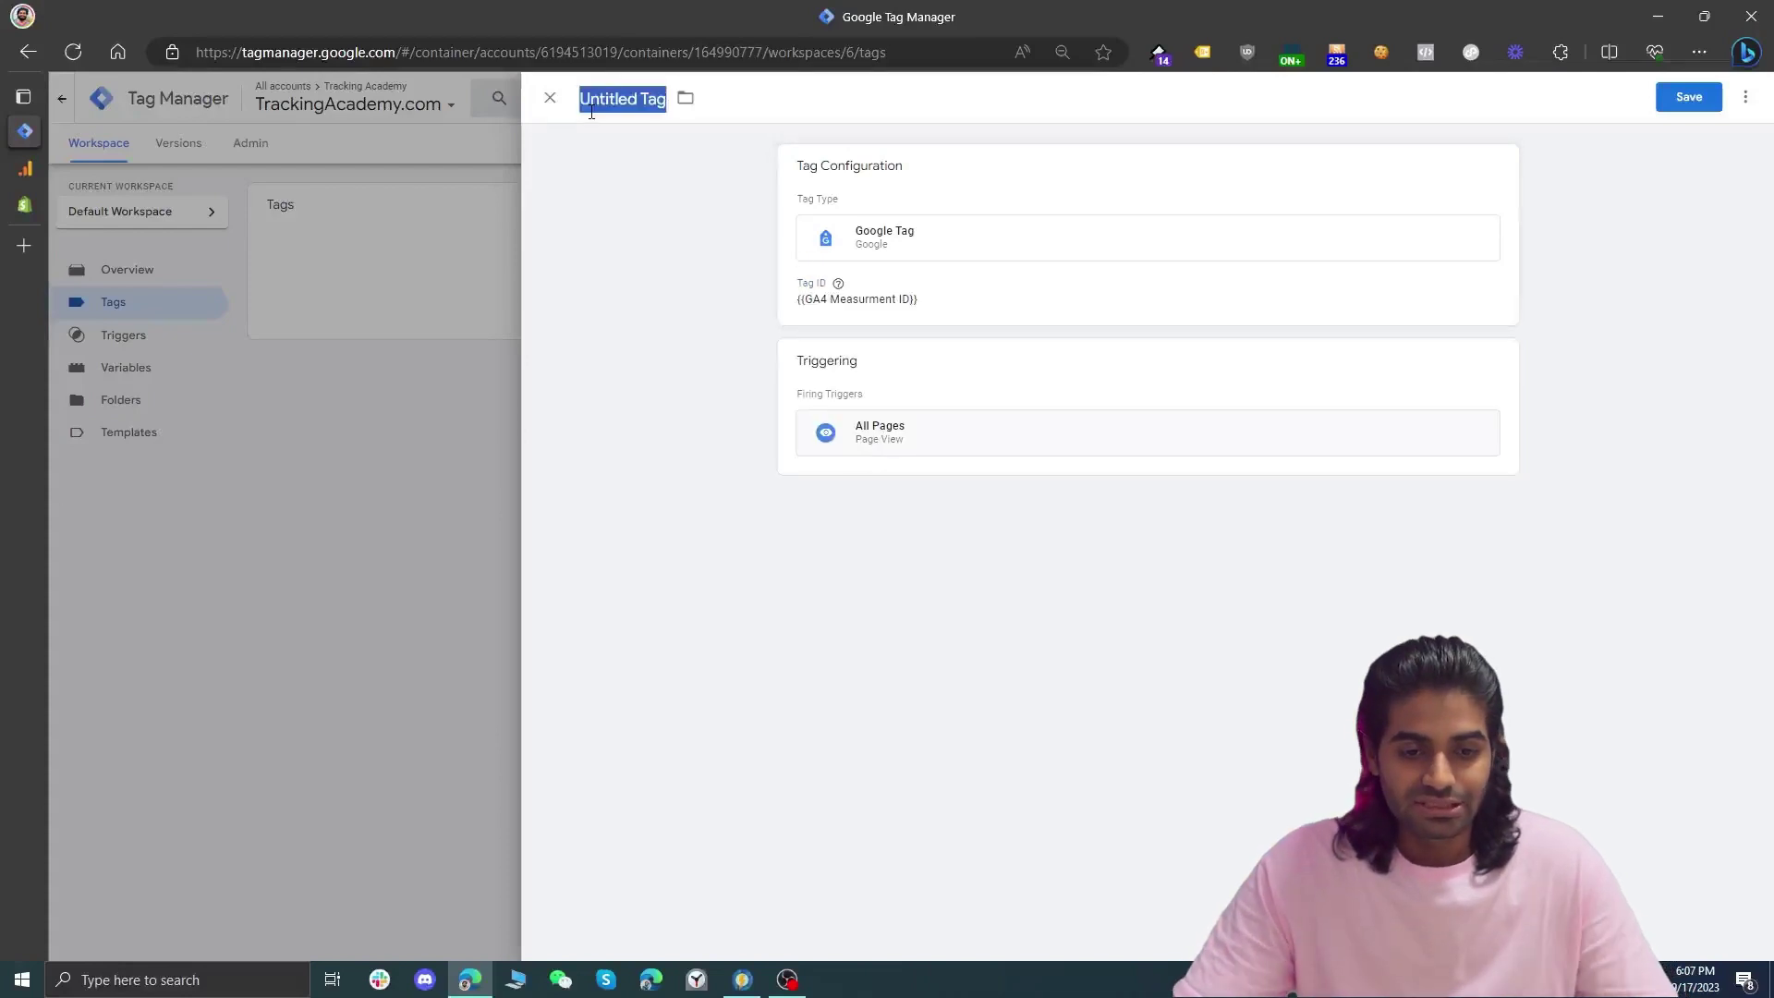
type("GT GA4 Configuration Tag")
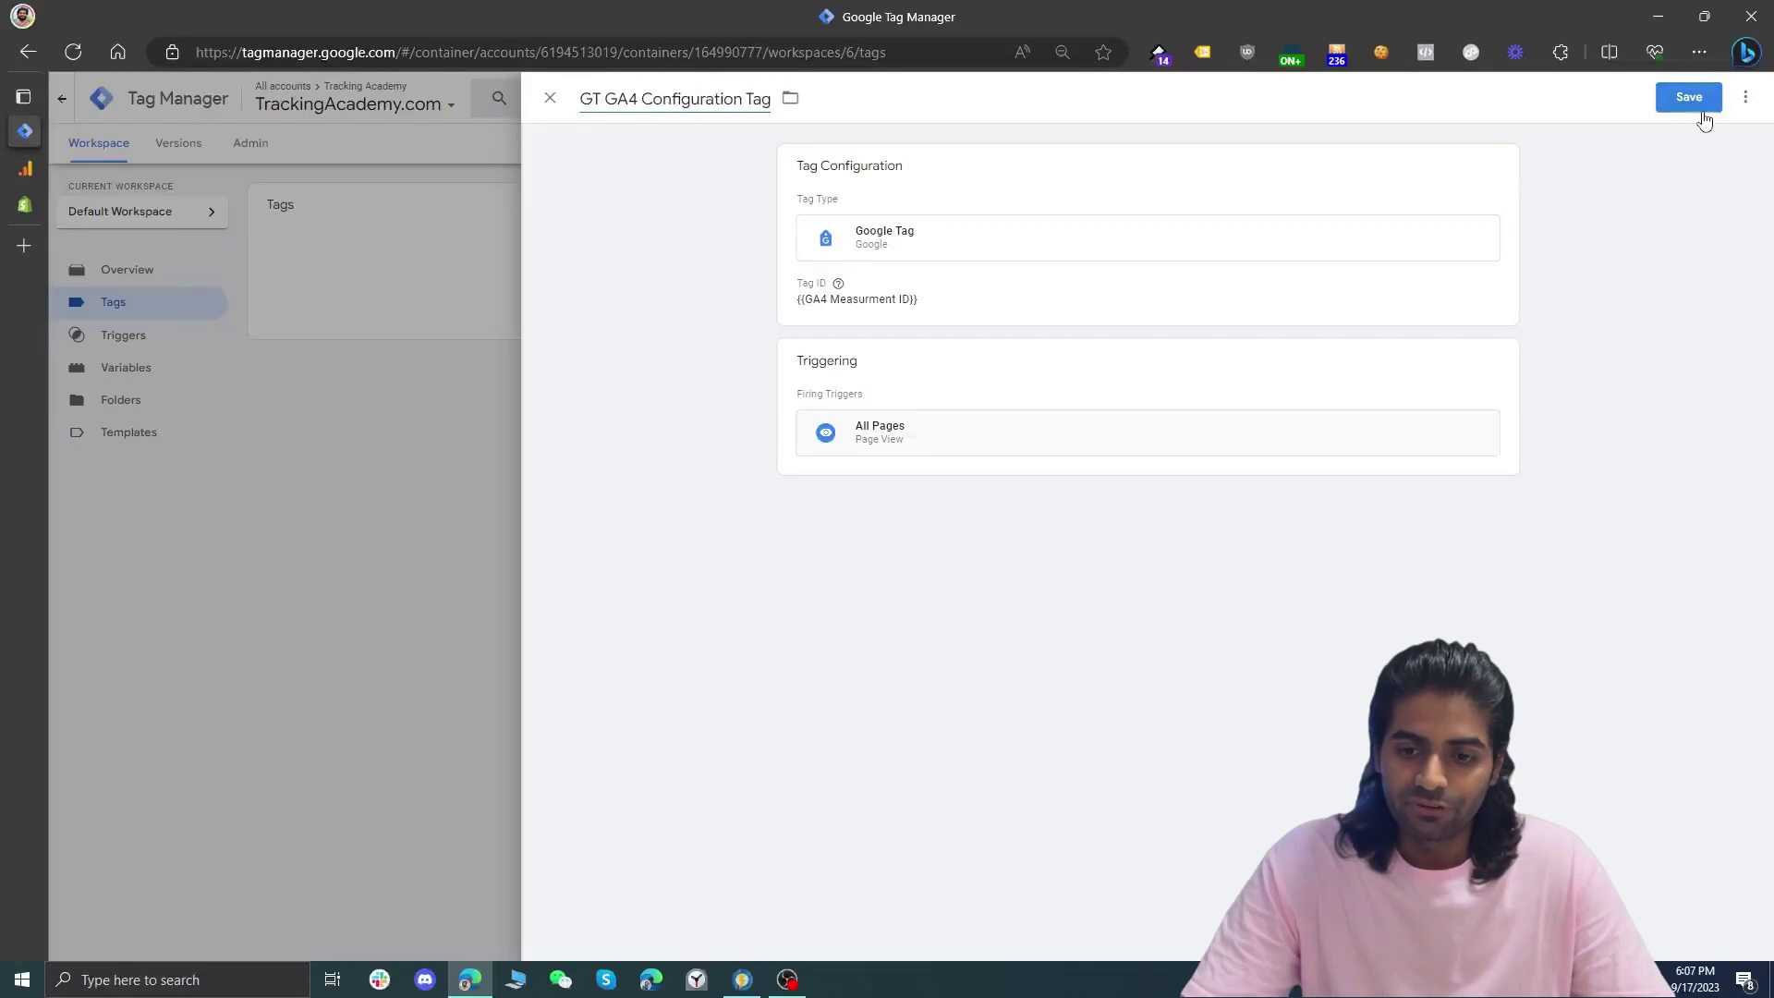
left_click(1696, 103)
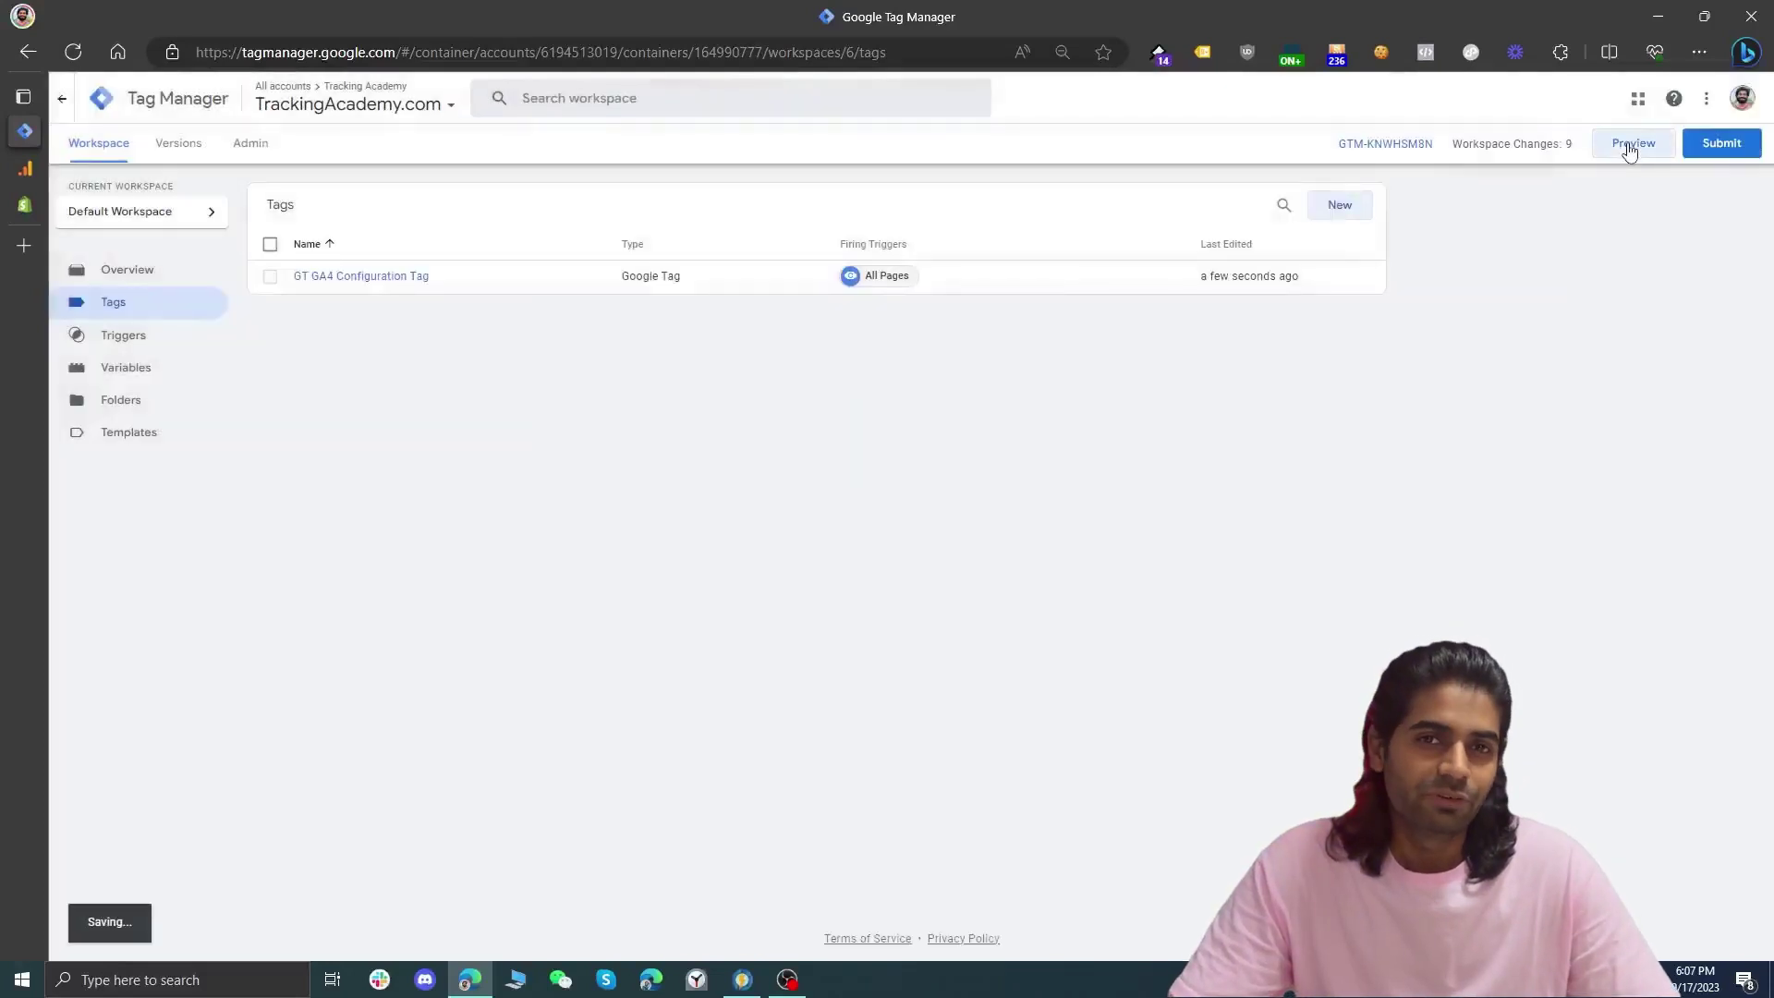
left_click(1630, 146)
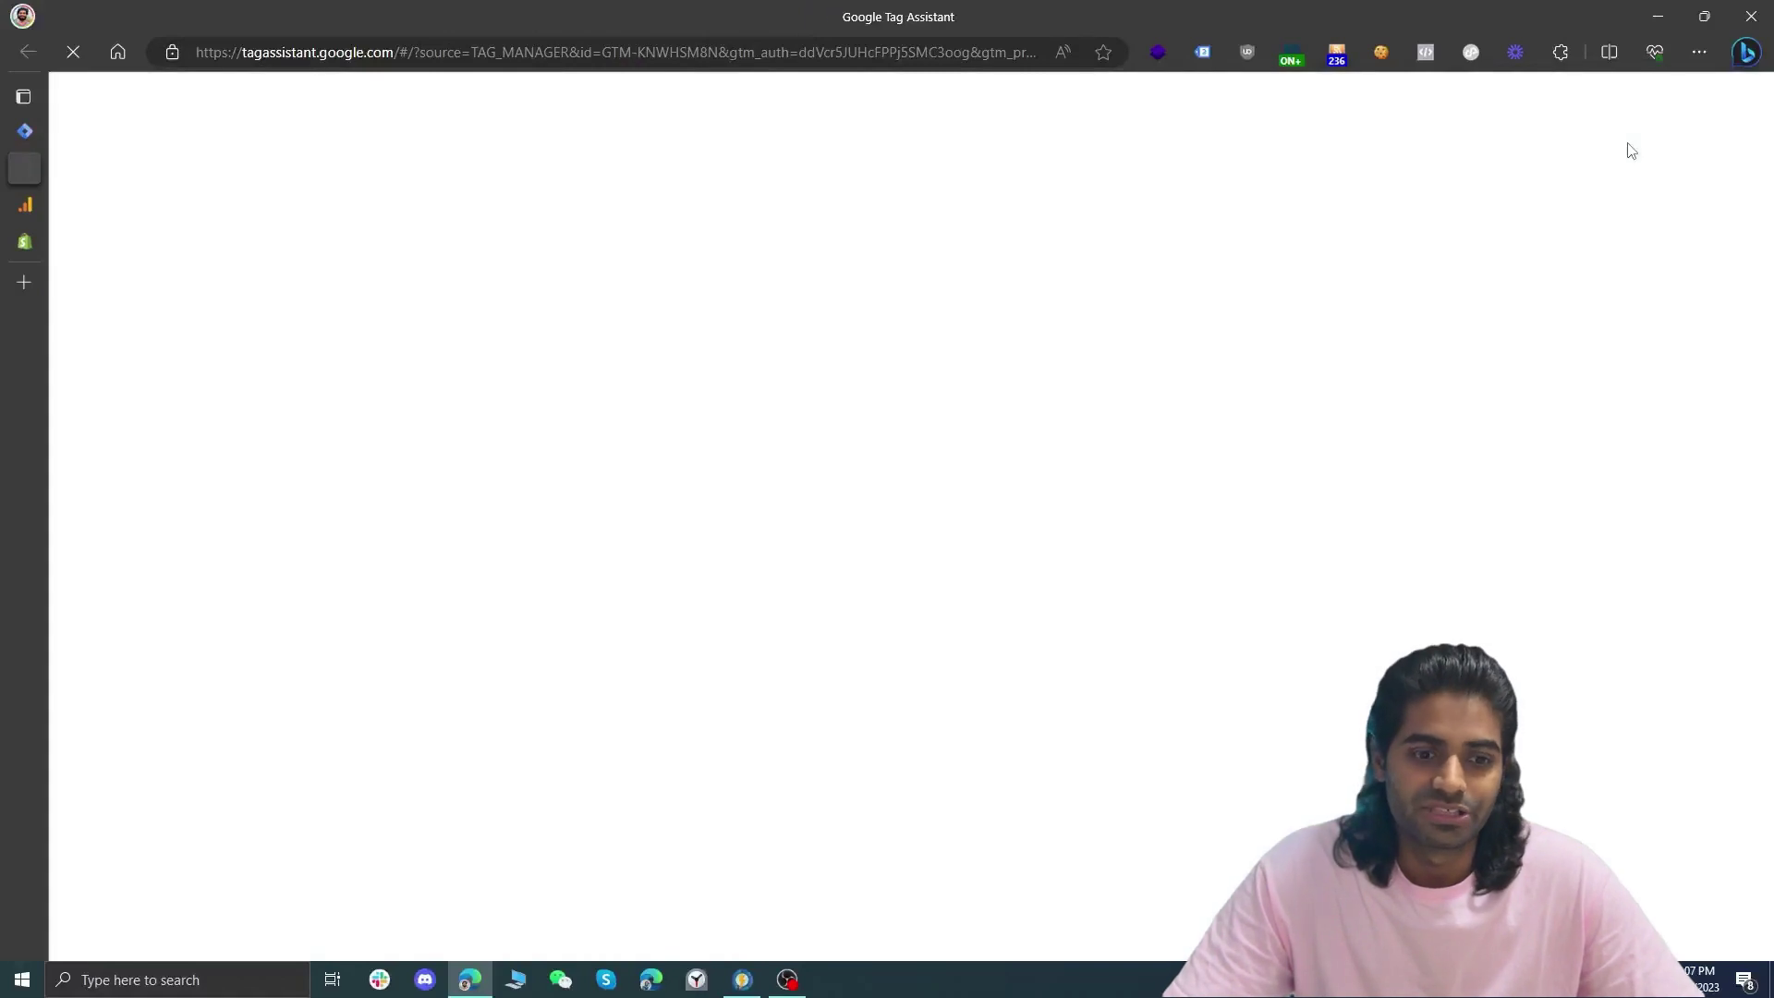
Connect Tag Assistant to the store and open the Product 002 Title page
left_click(950, 622)
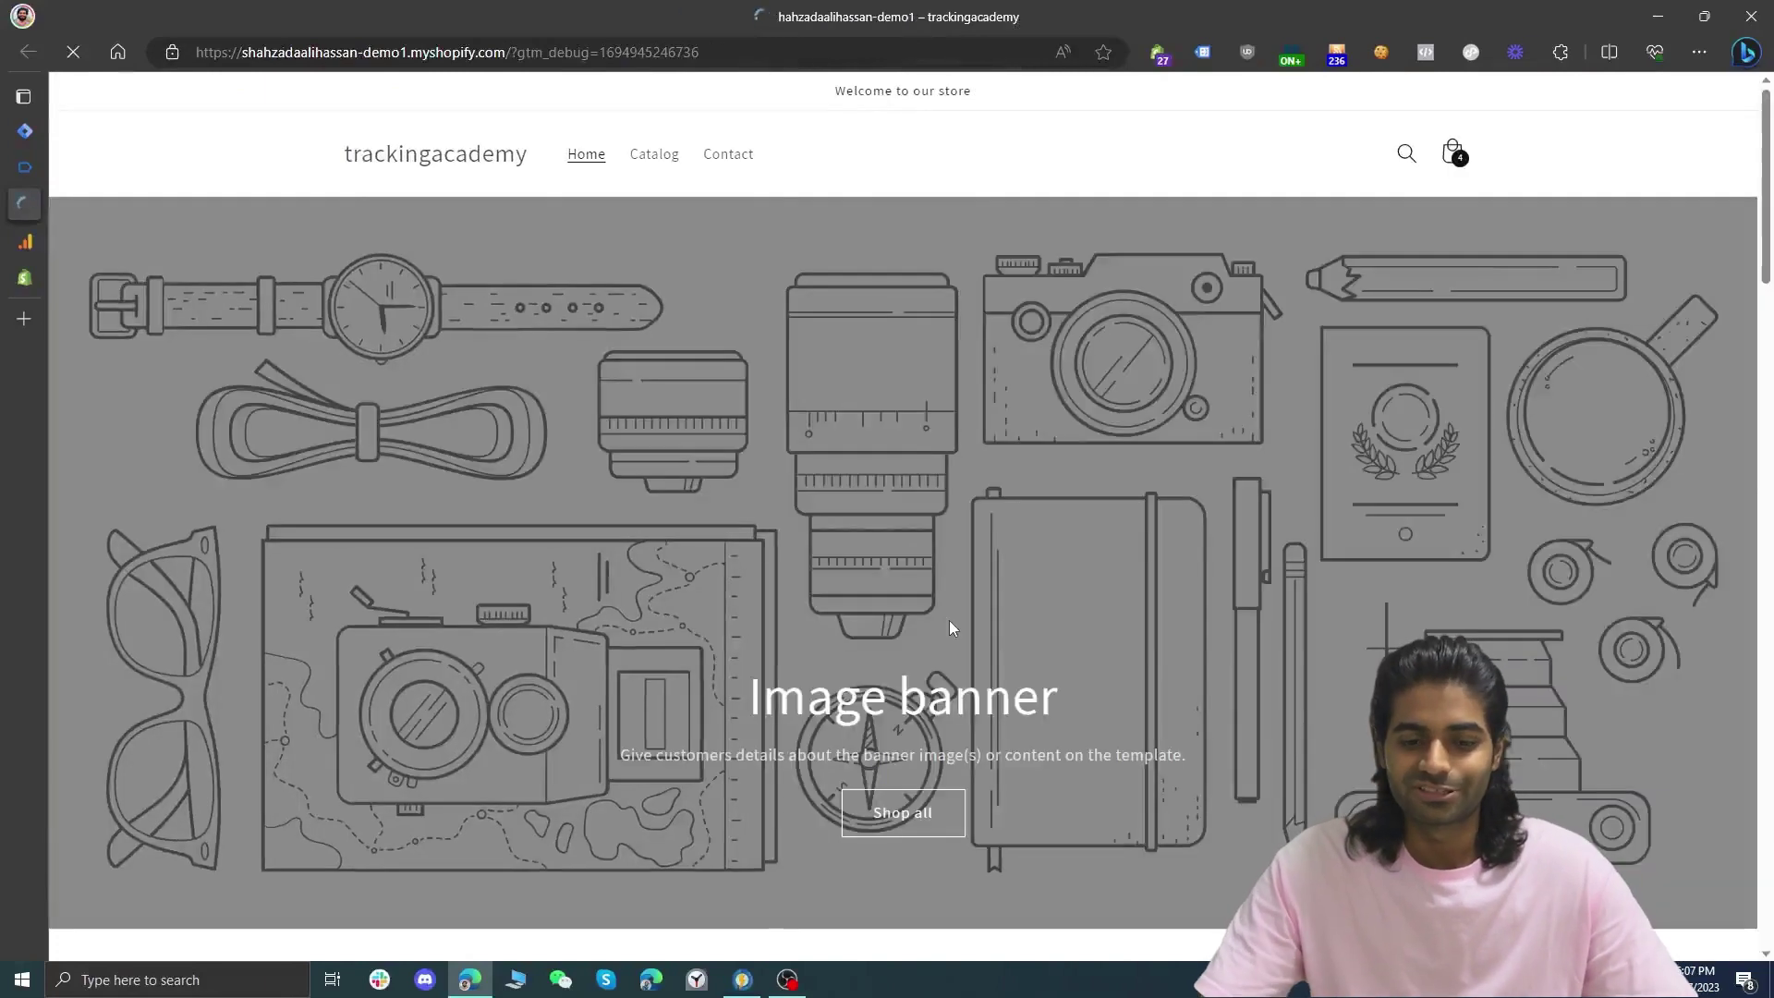
scroll(904, 578, "down", 5)
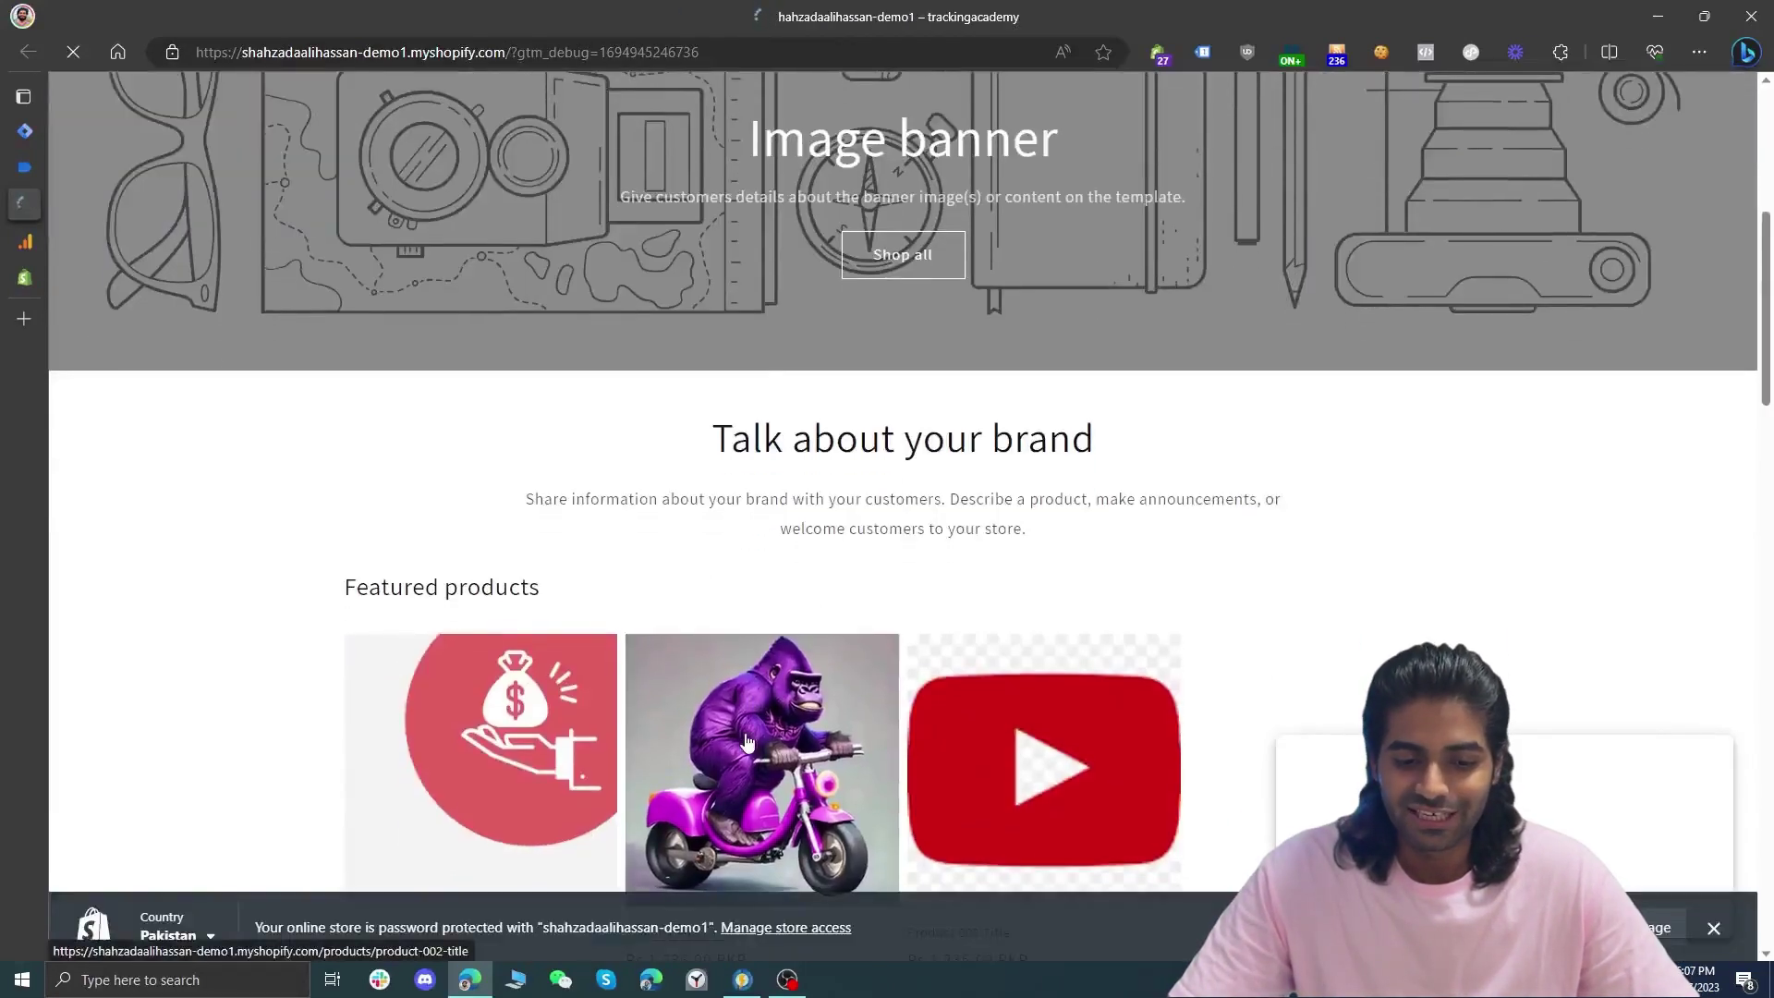
left_click(748, 743)
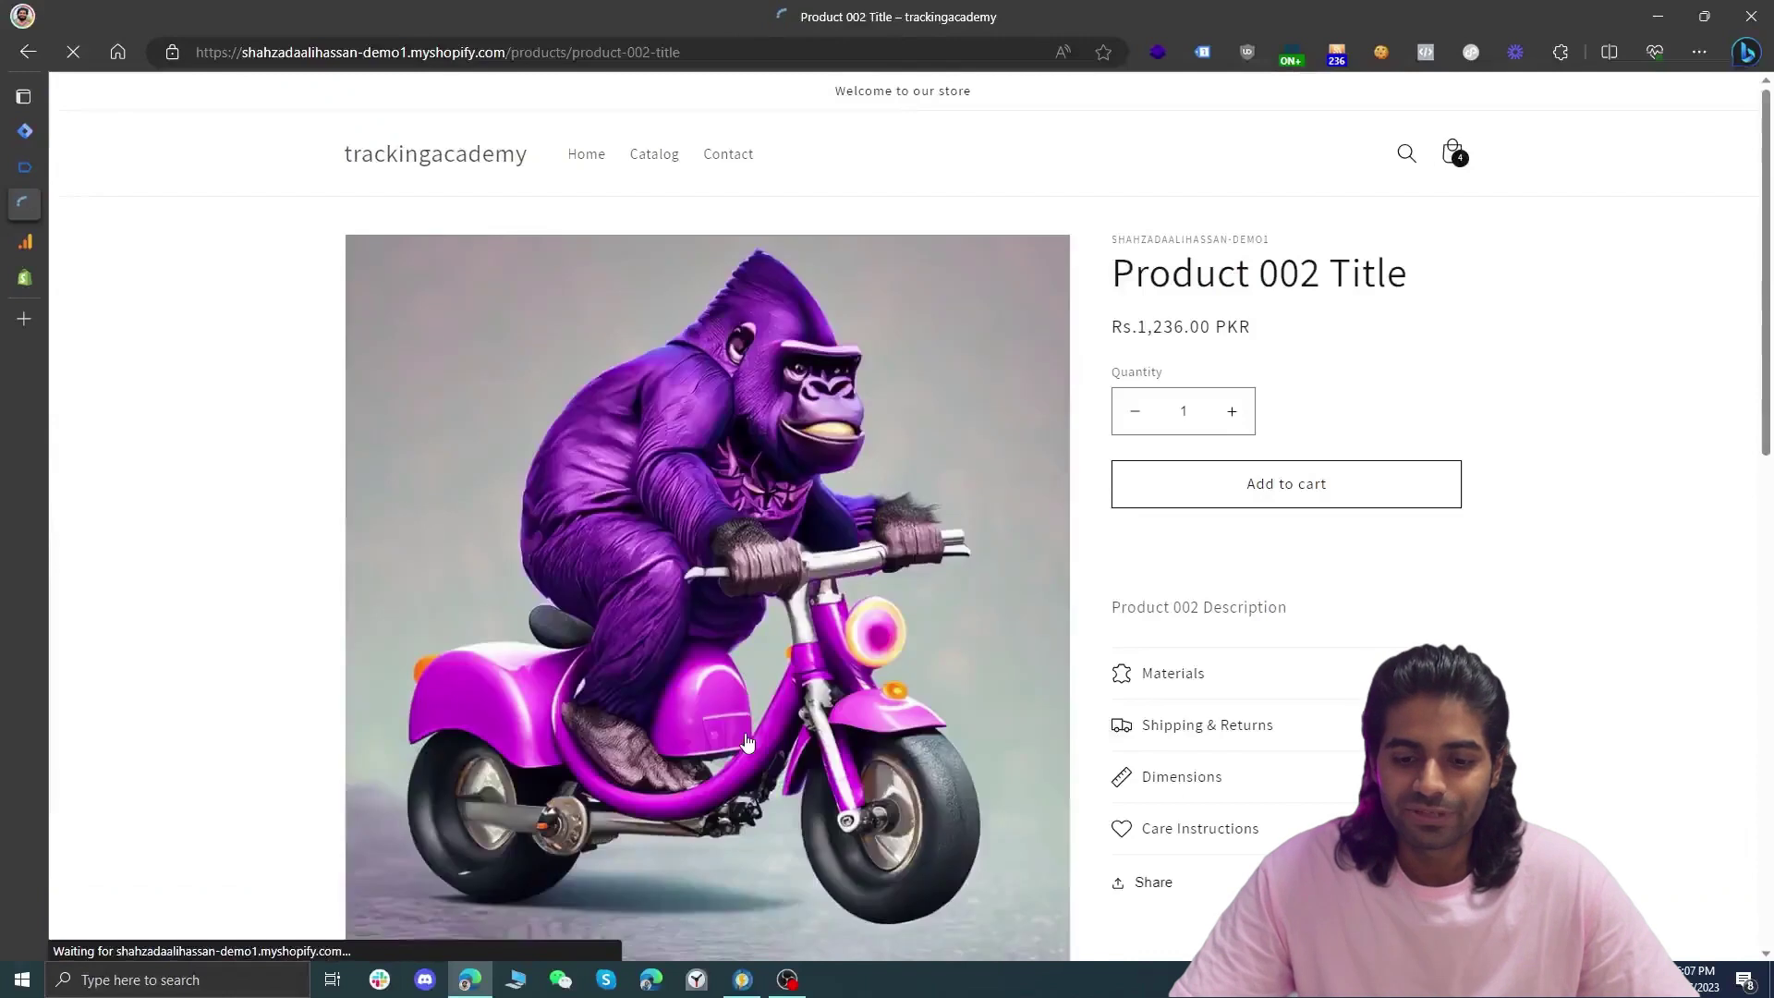
left_click(32, 168)
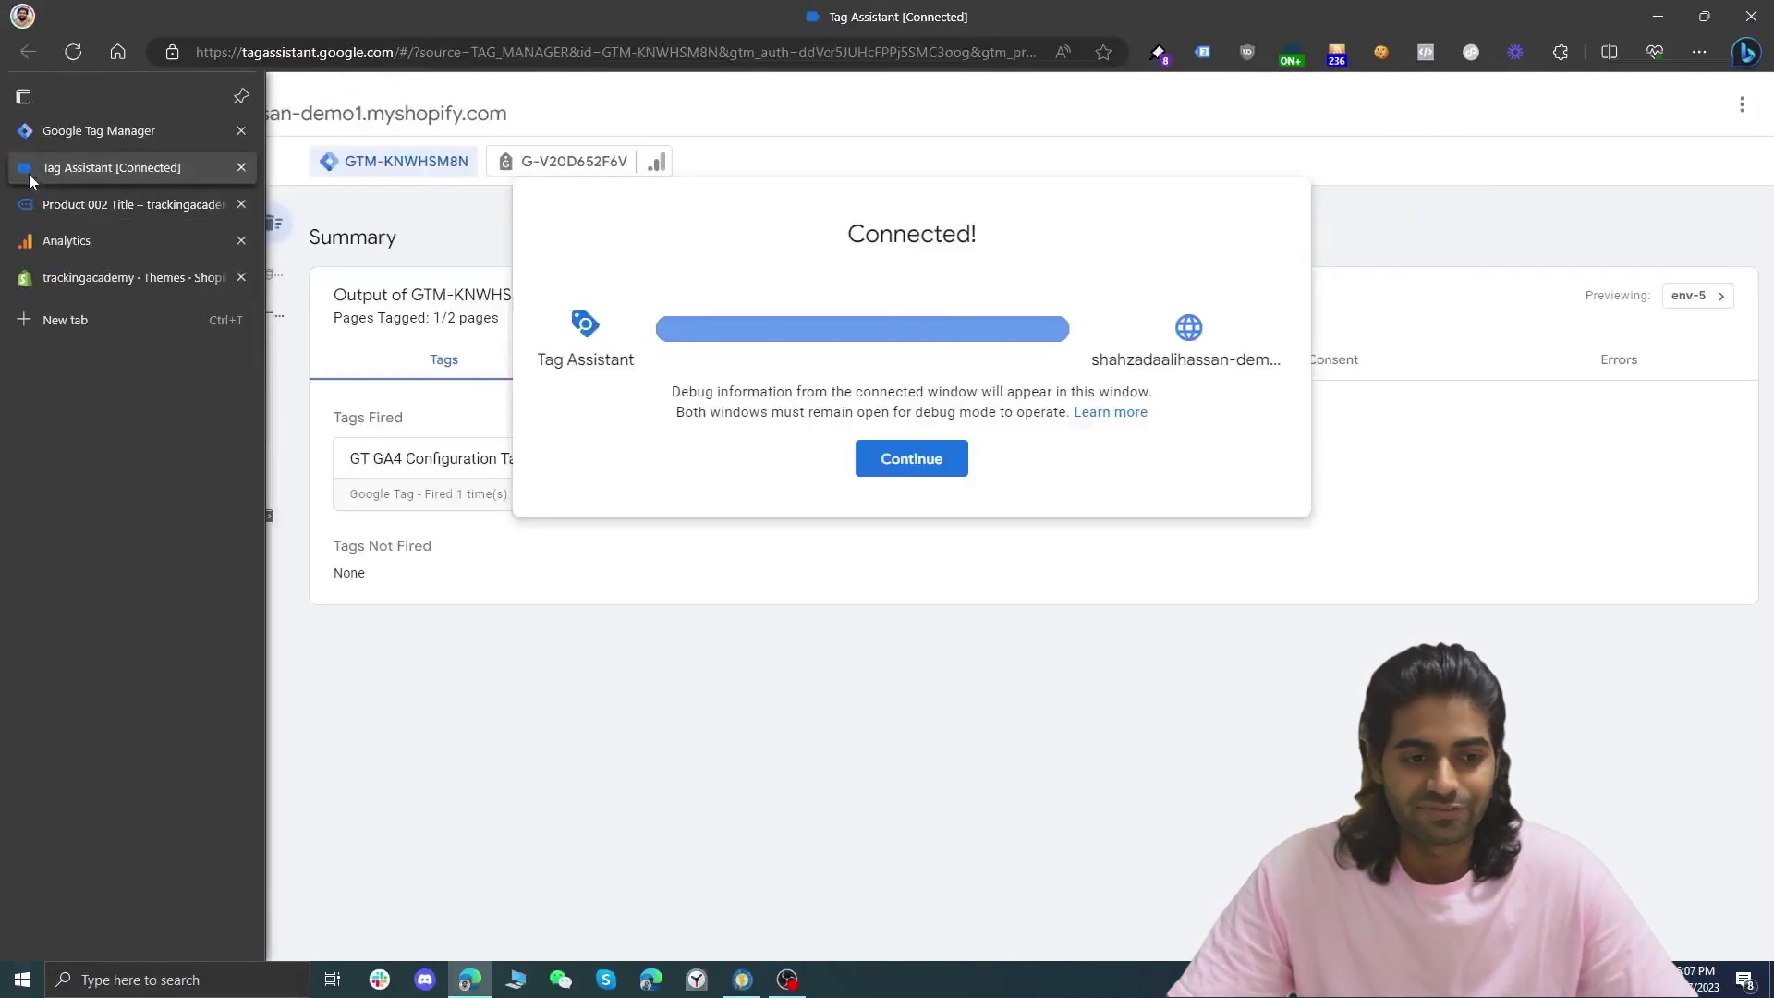
left_click(918, 461)
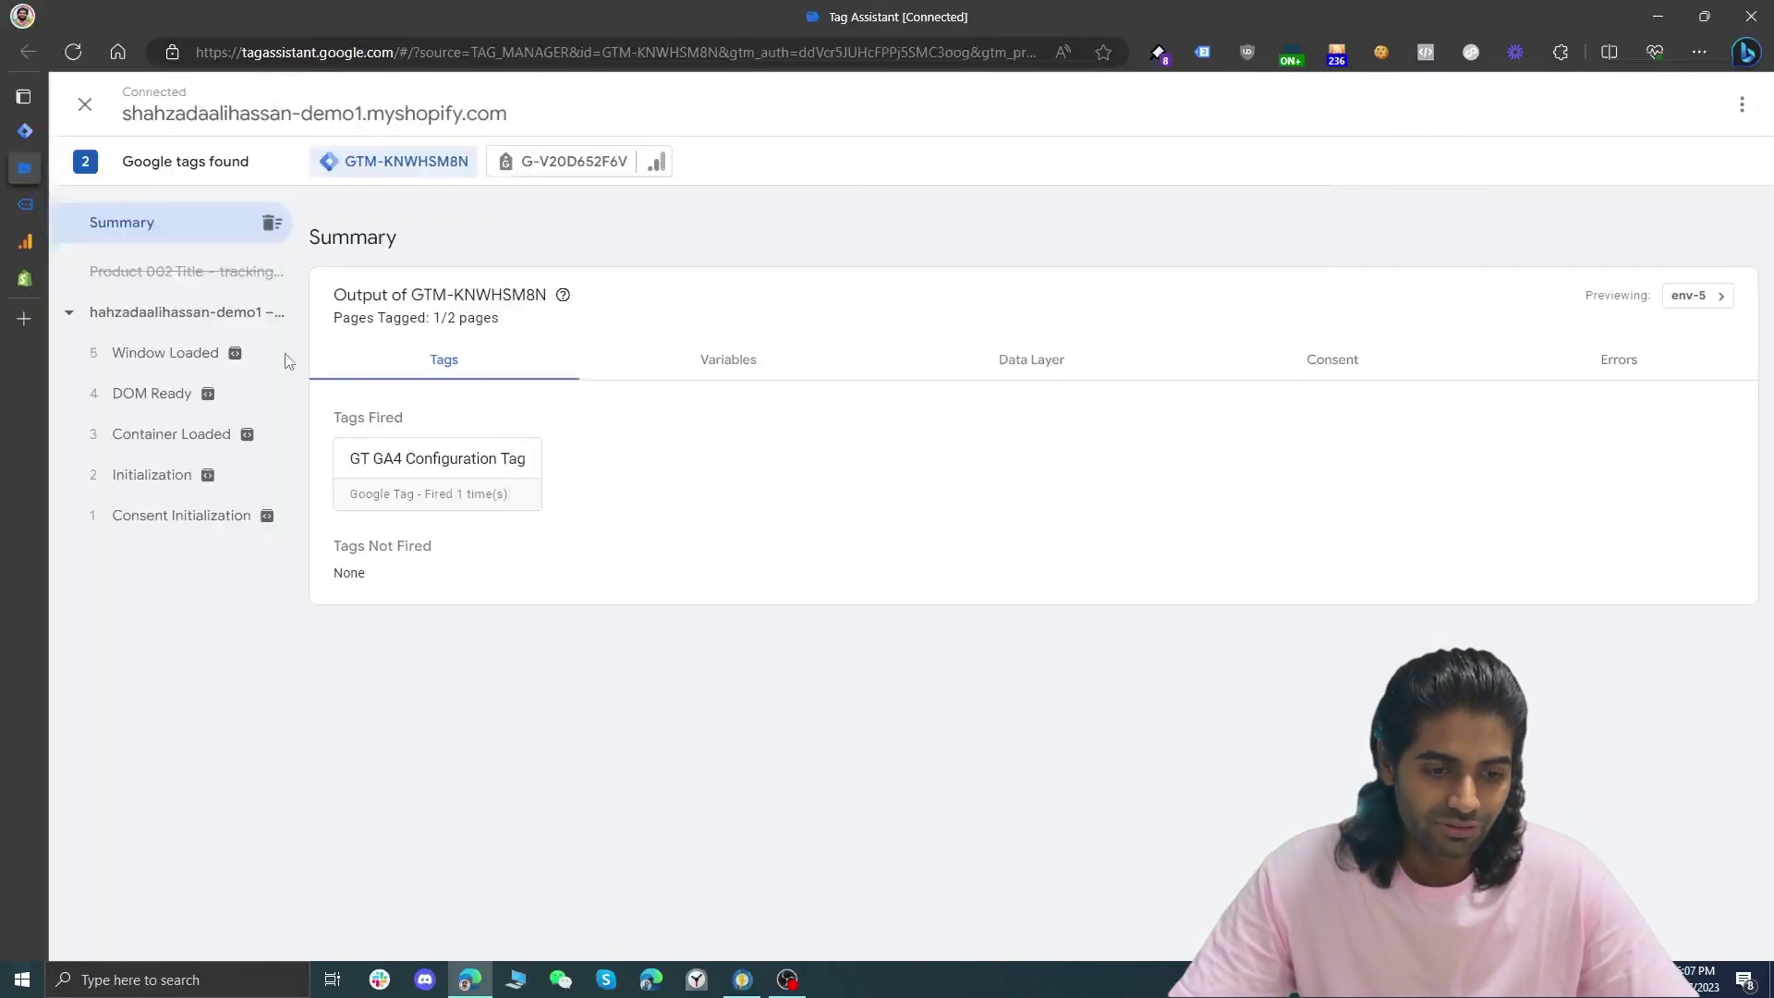
Confirm GT GA4 Configuration Tag fired and Page View hits reached G-V20D652F6V for both pages
left_click(220, 320)
left_click(479, 496)
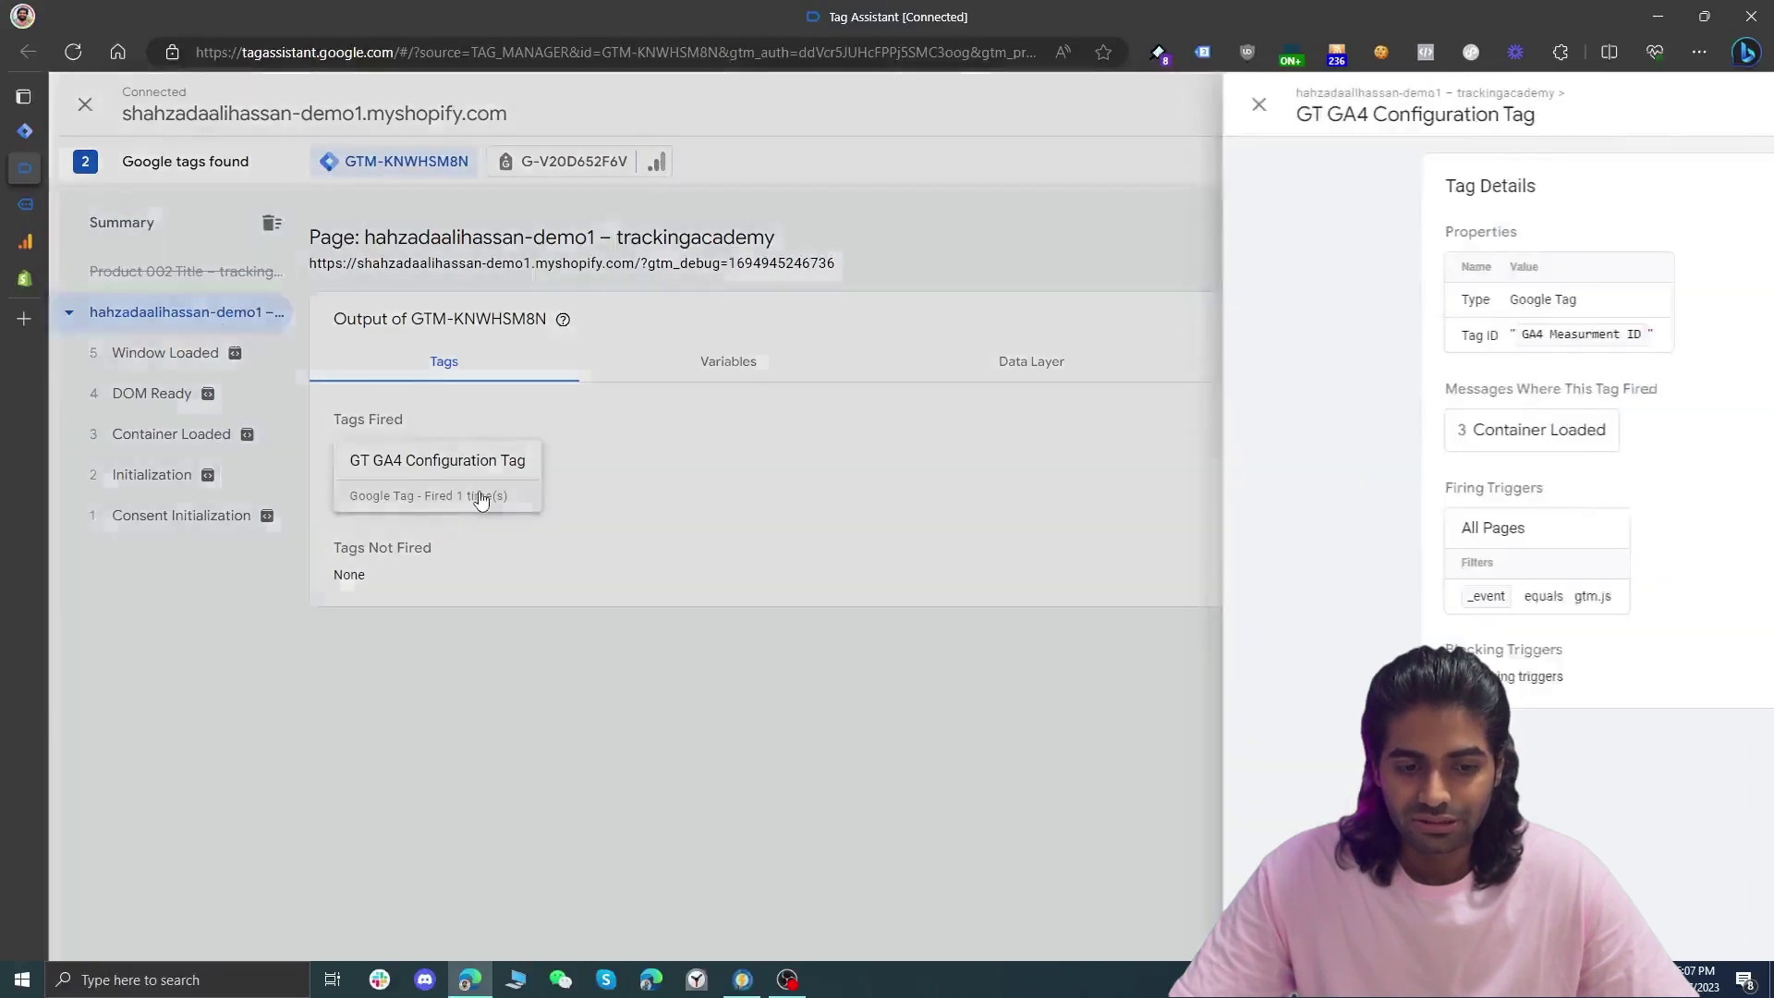
left_click(768, 447)
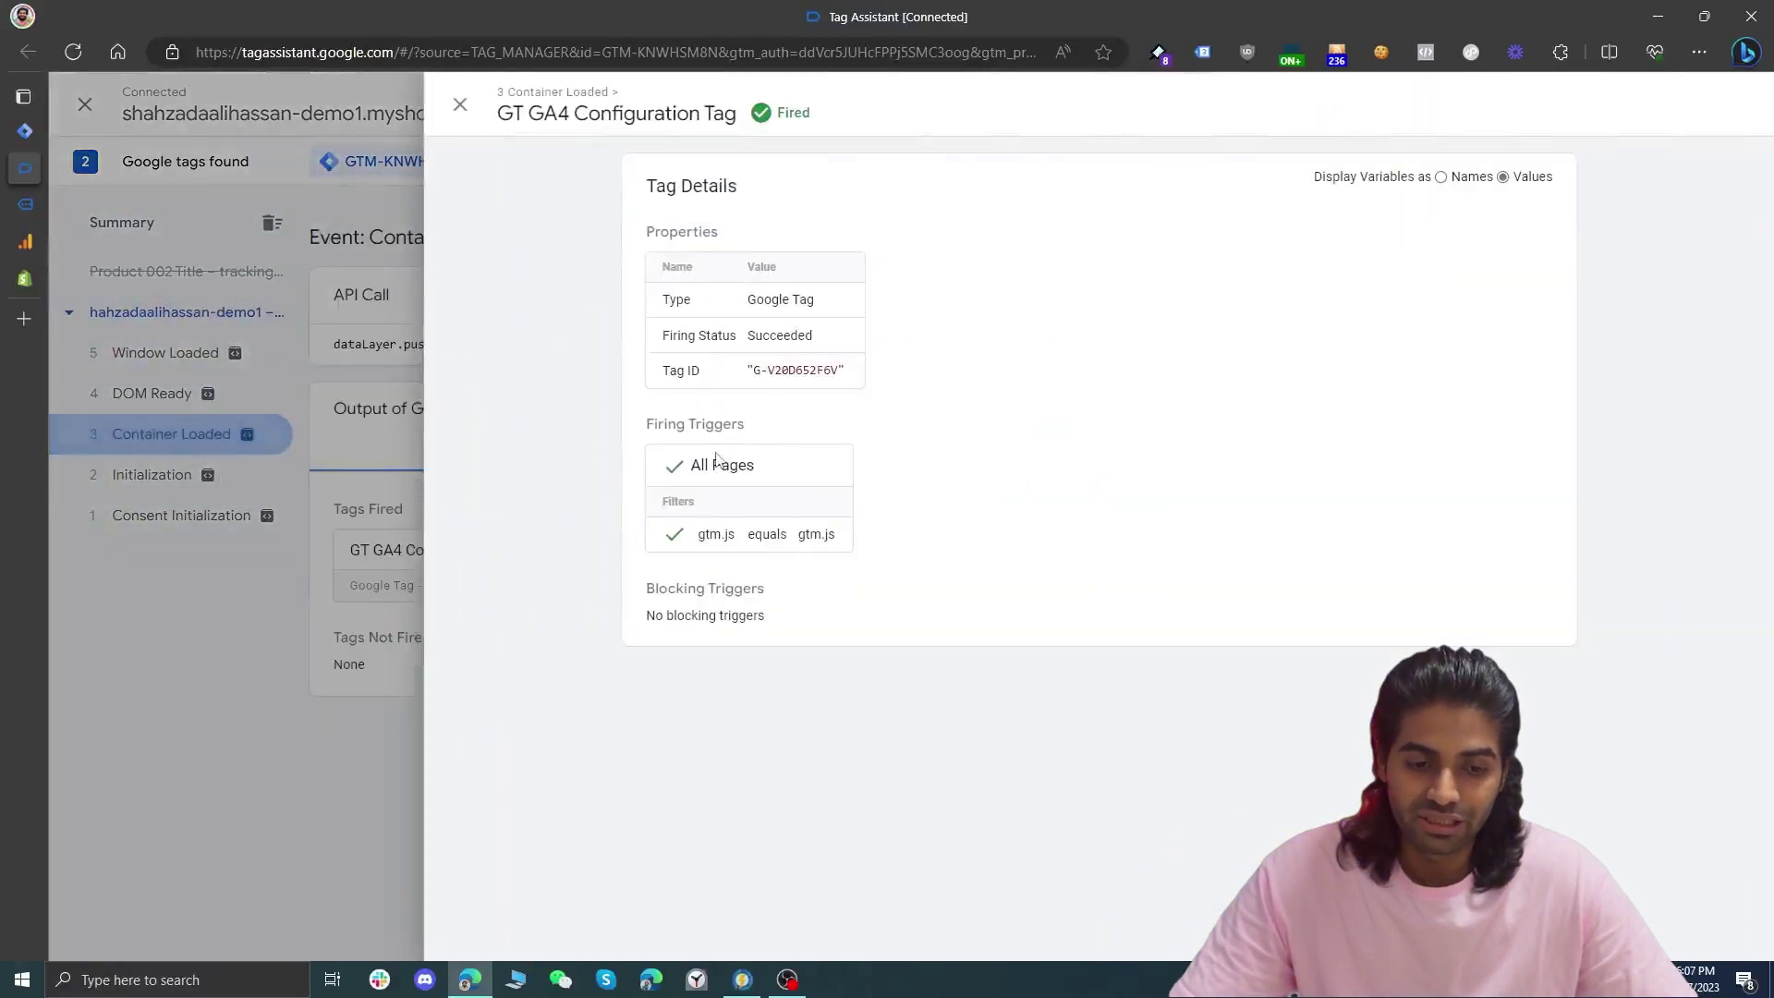
left_click(372, 420)
left_click(594, 164)
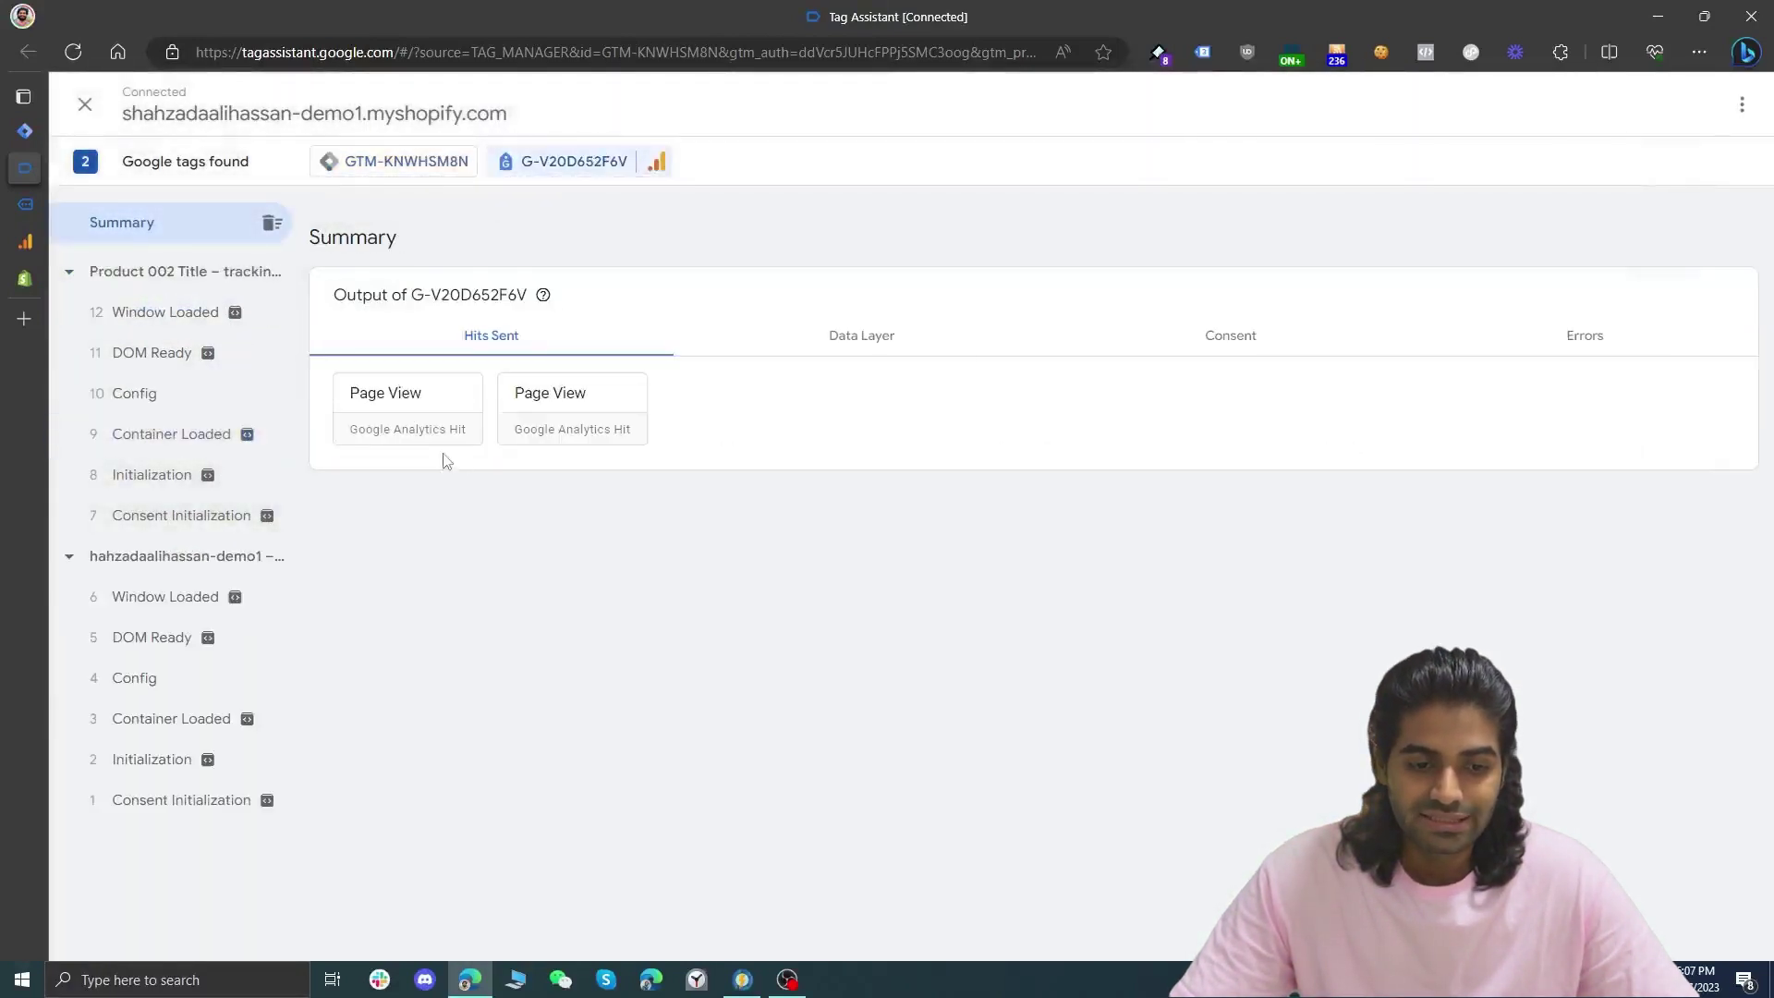
left_click(215, 559)
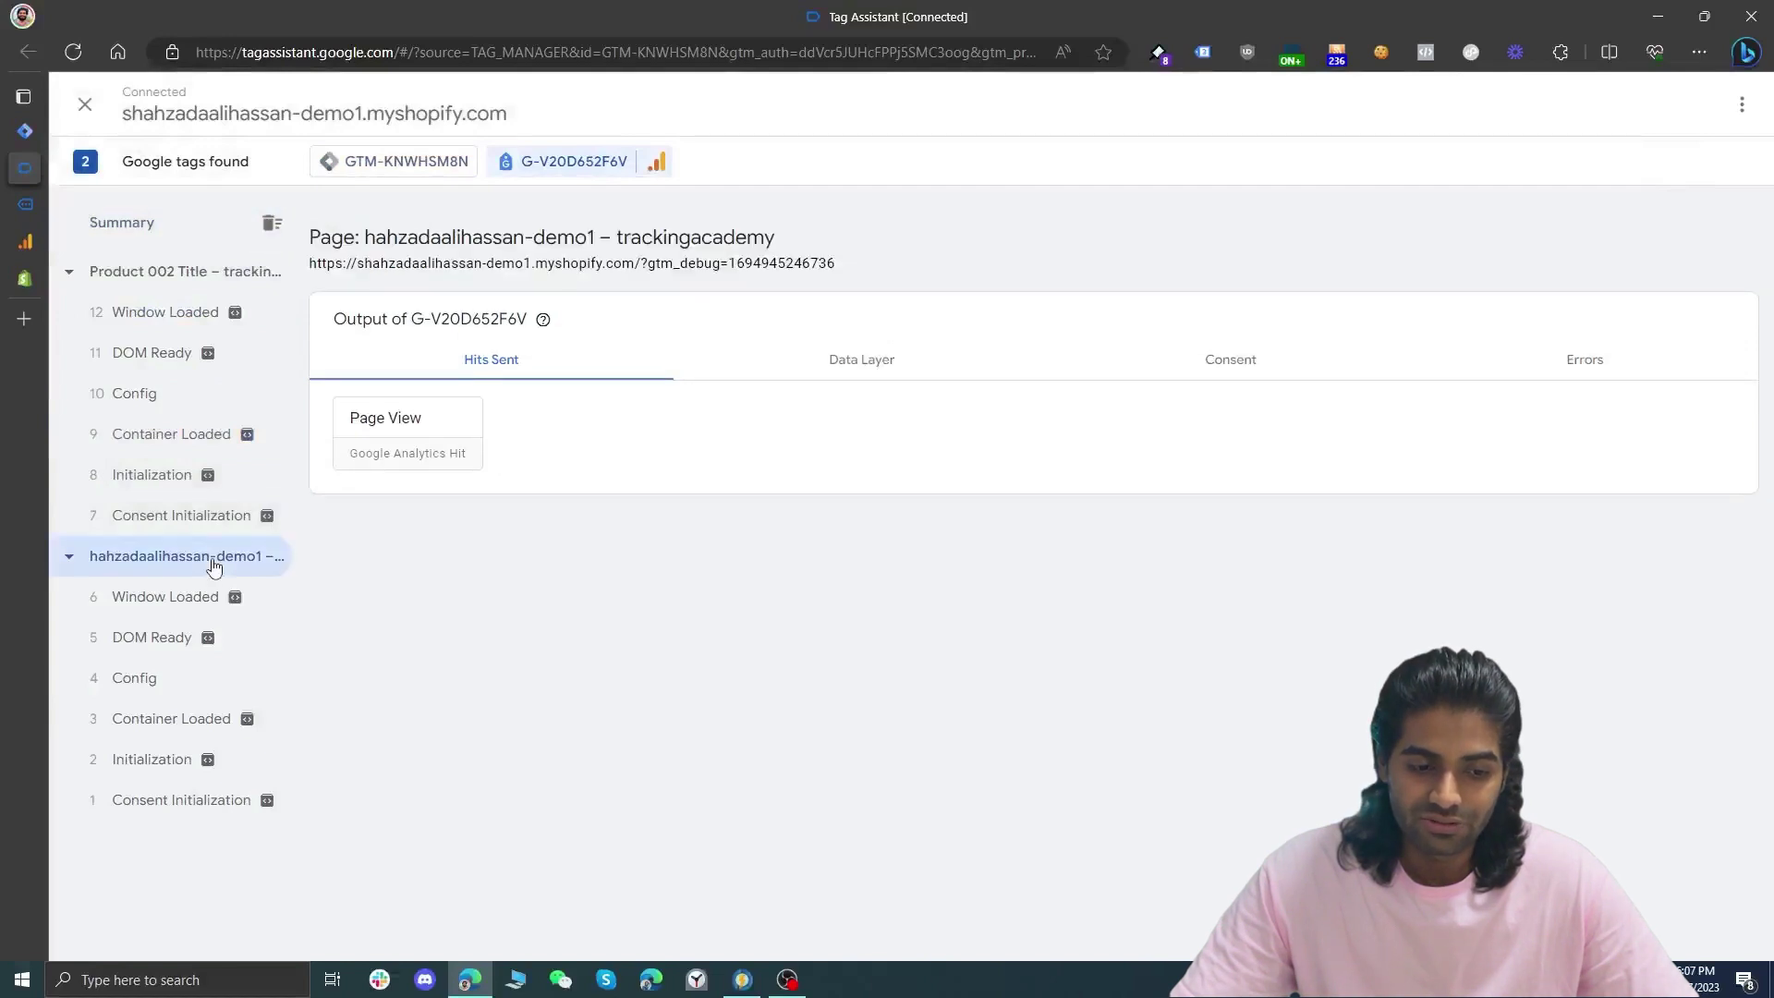
left_click(178, 274)
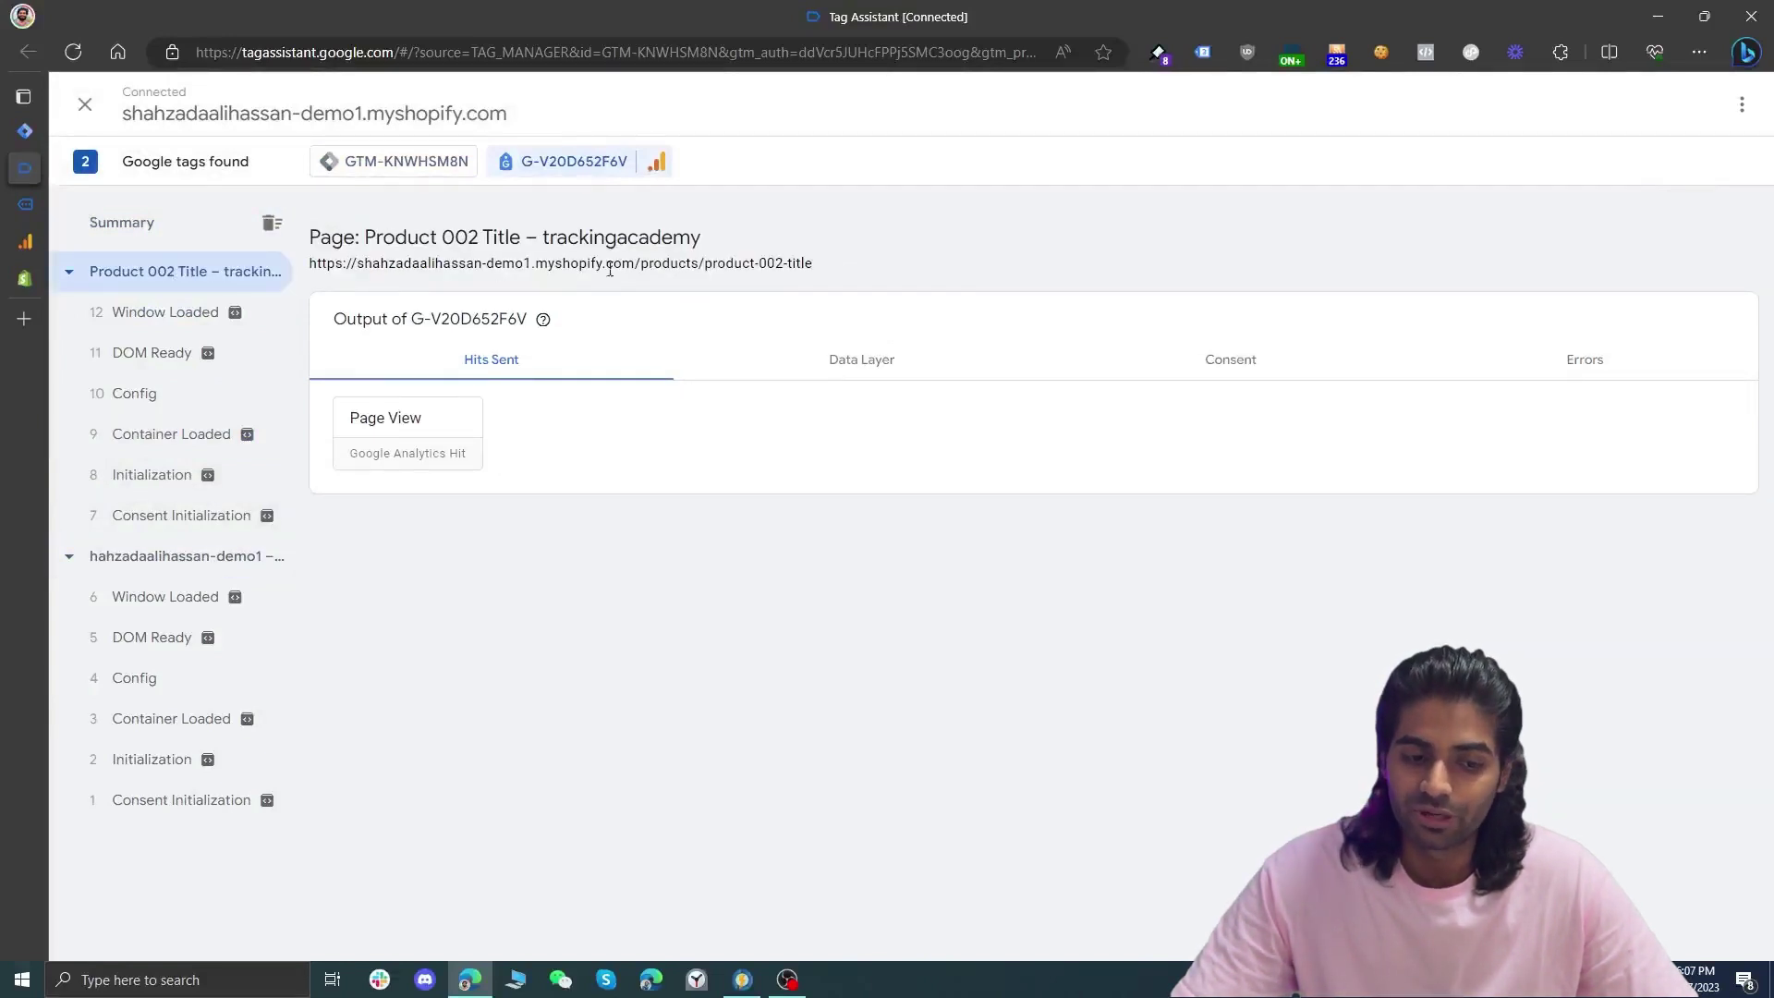
left_click(26, 244)
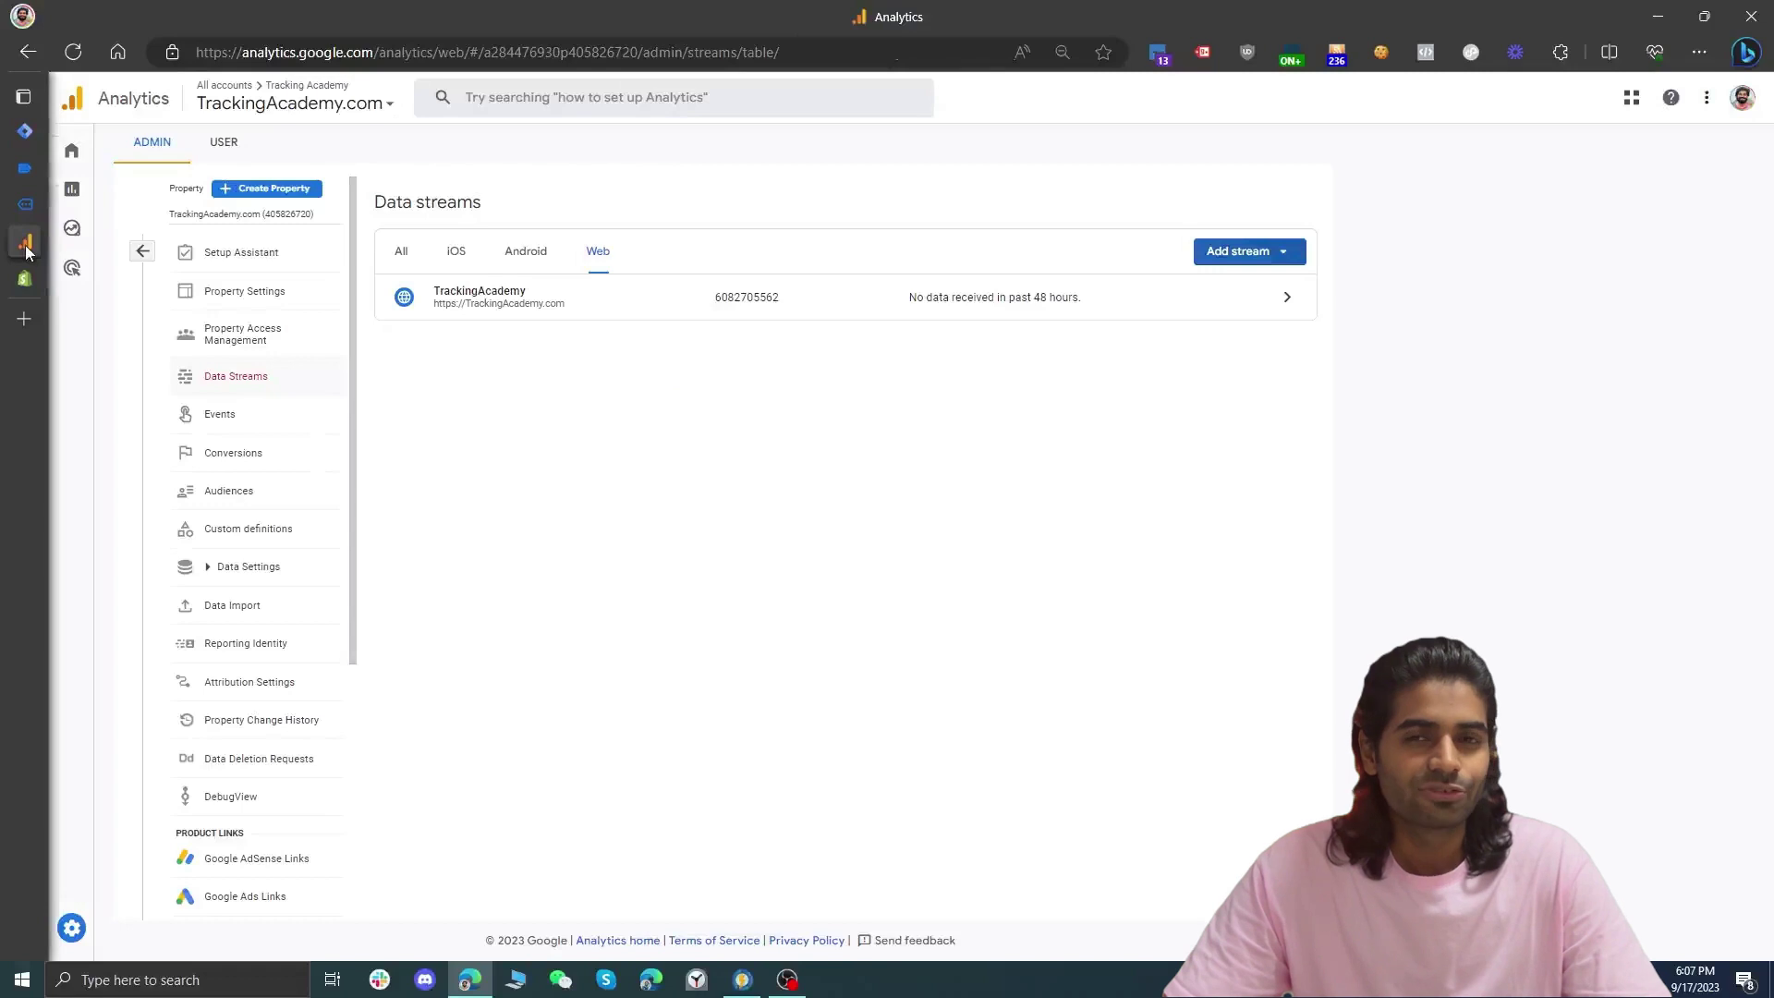
Inspect the parameters of the live page_view events in Analytics DebugView
left_click(242, 799)
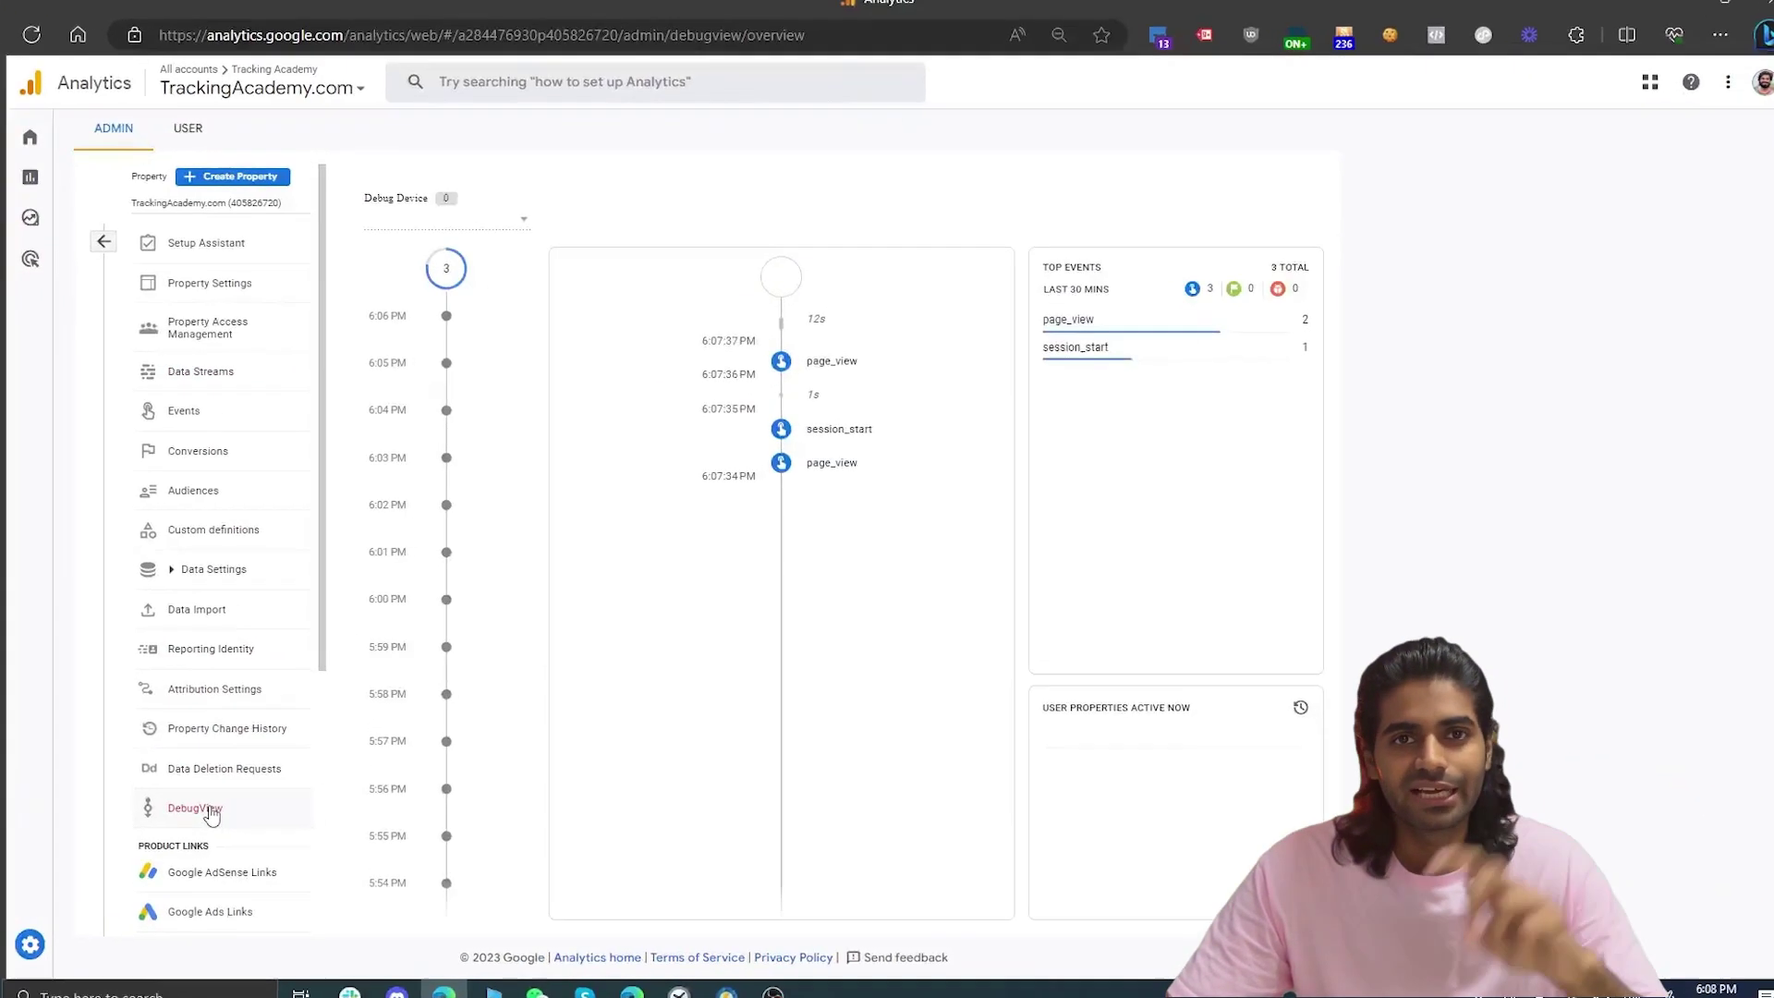
left_click(807, 366)
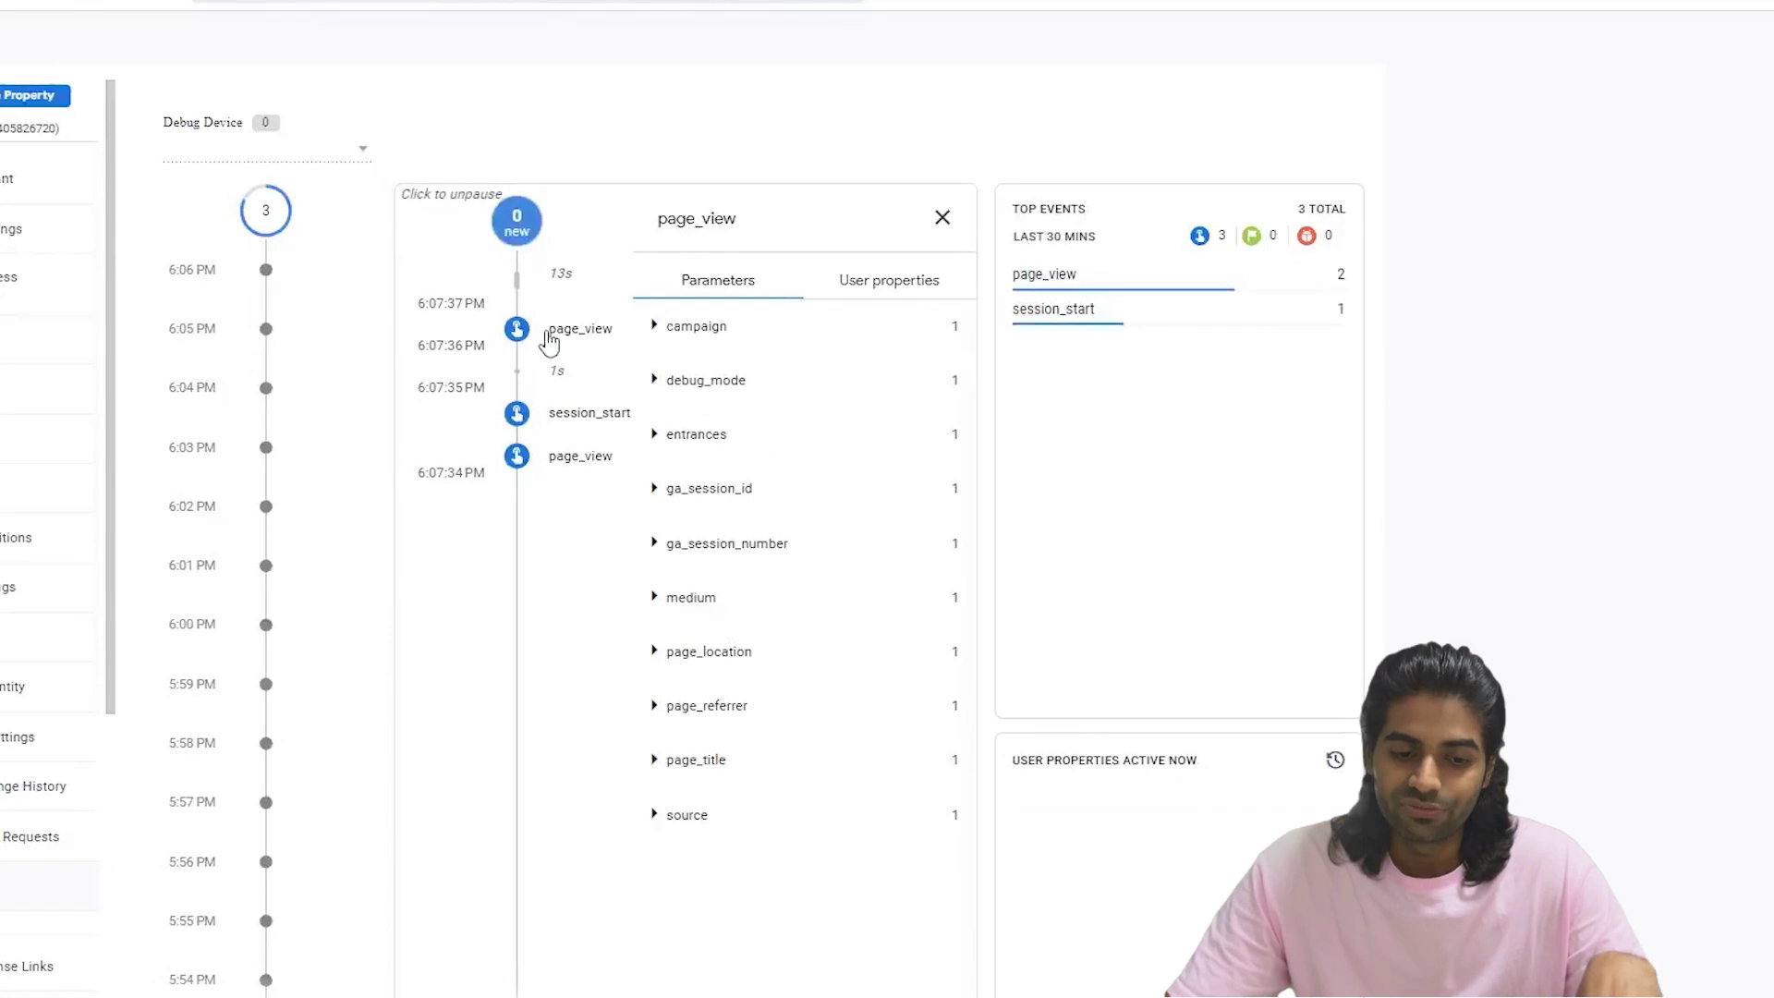
left_click(551, 341)
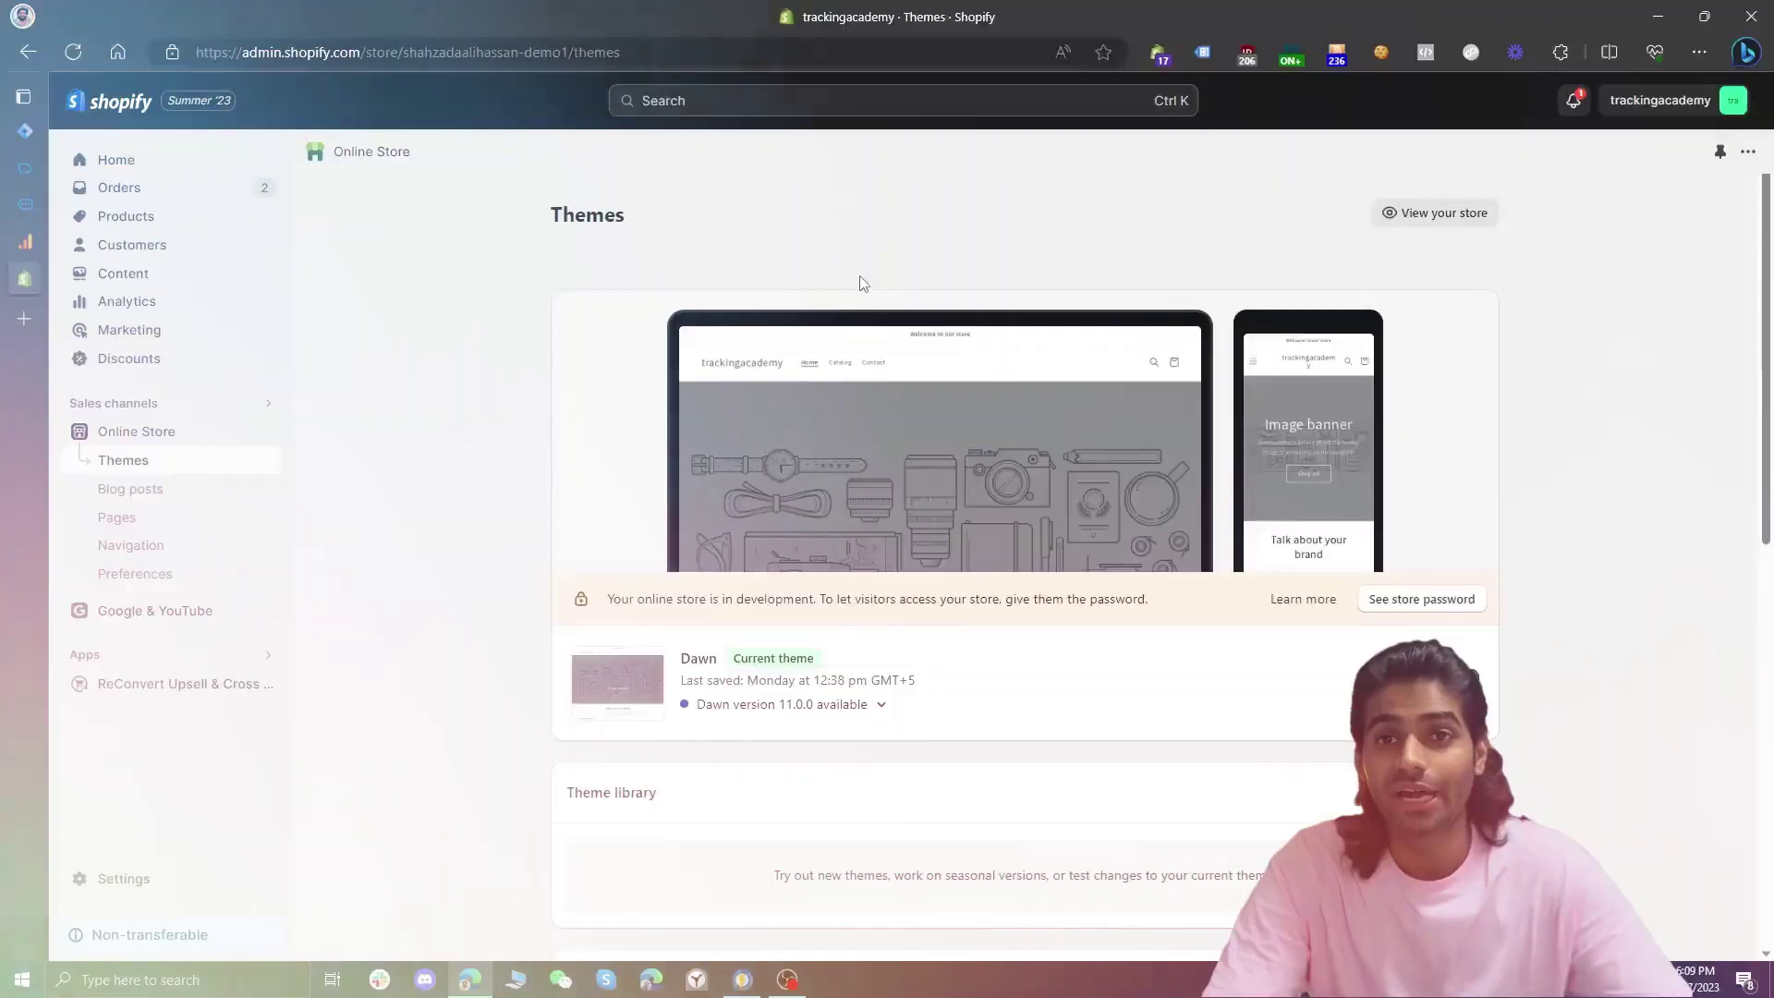
Open Shopify's checkout settings and locate the Order status page additional scripts
left_click(180, 889)
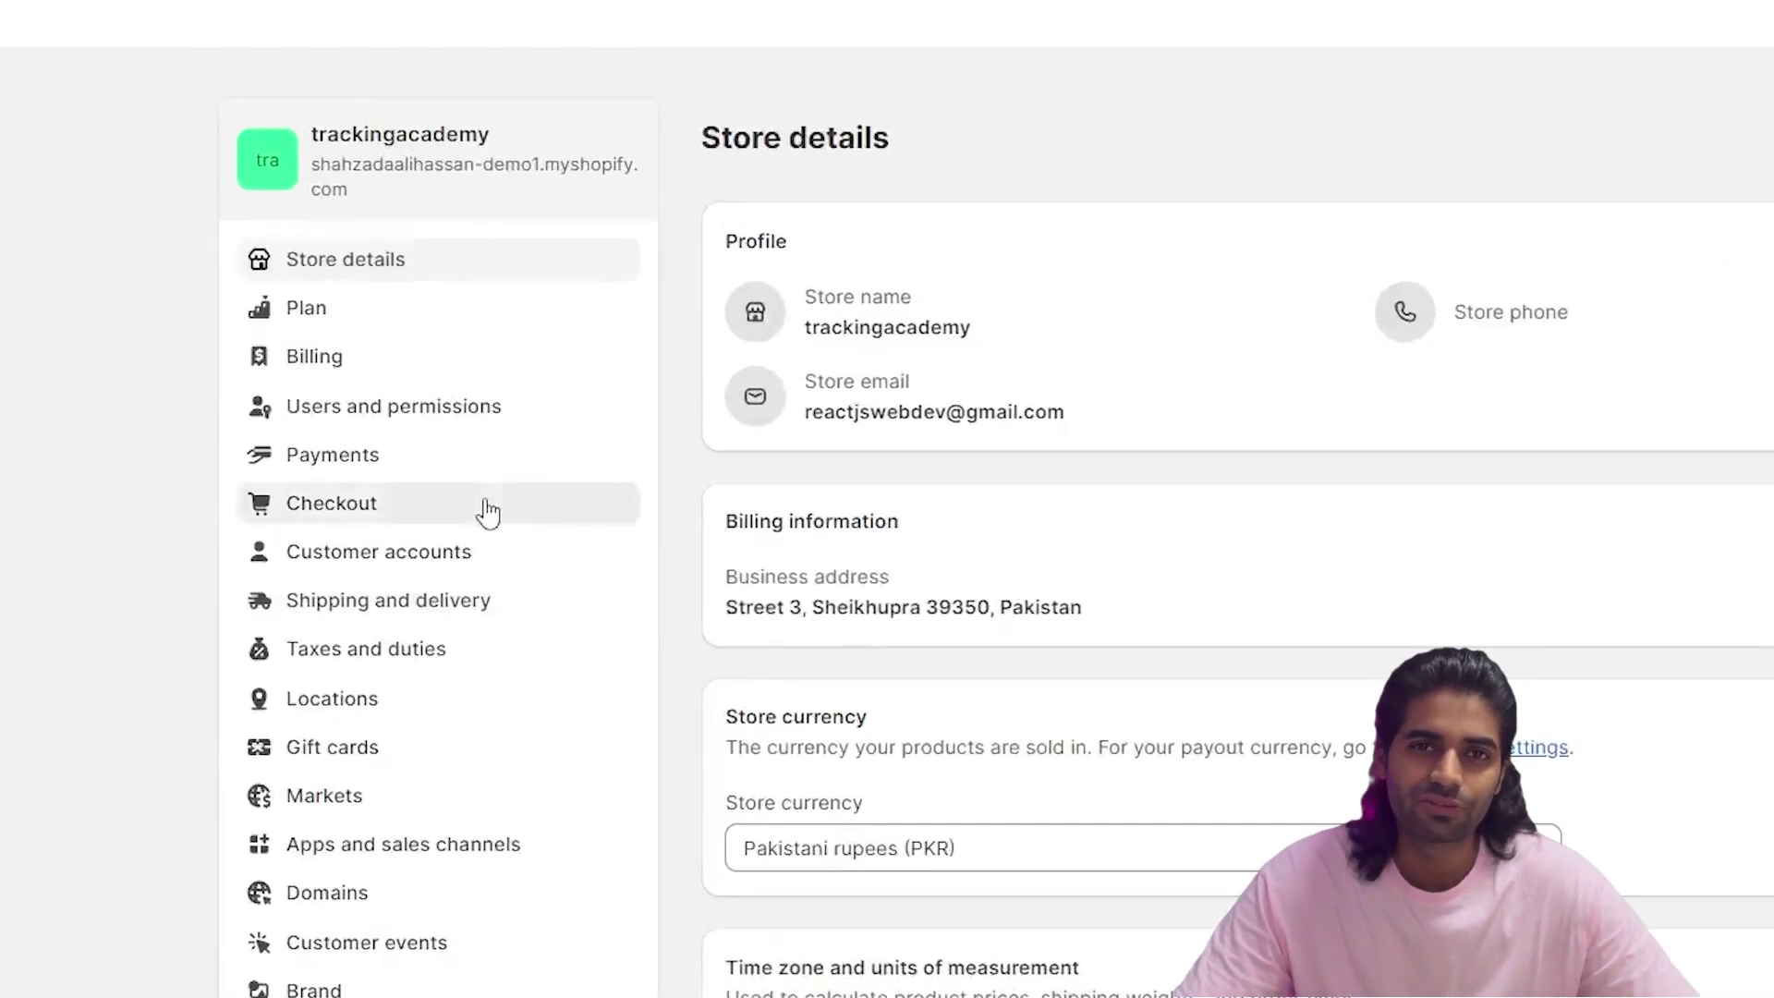
left_click(487, 513)
scroll(1217, 507, "down", 20)
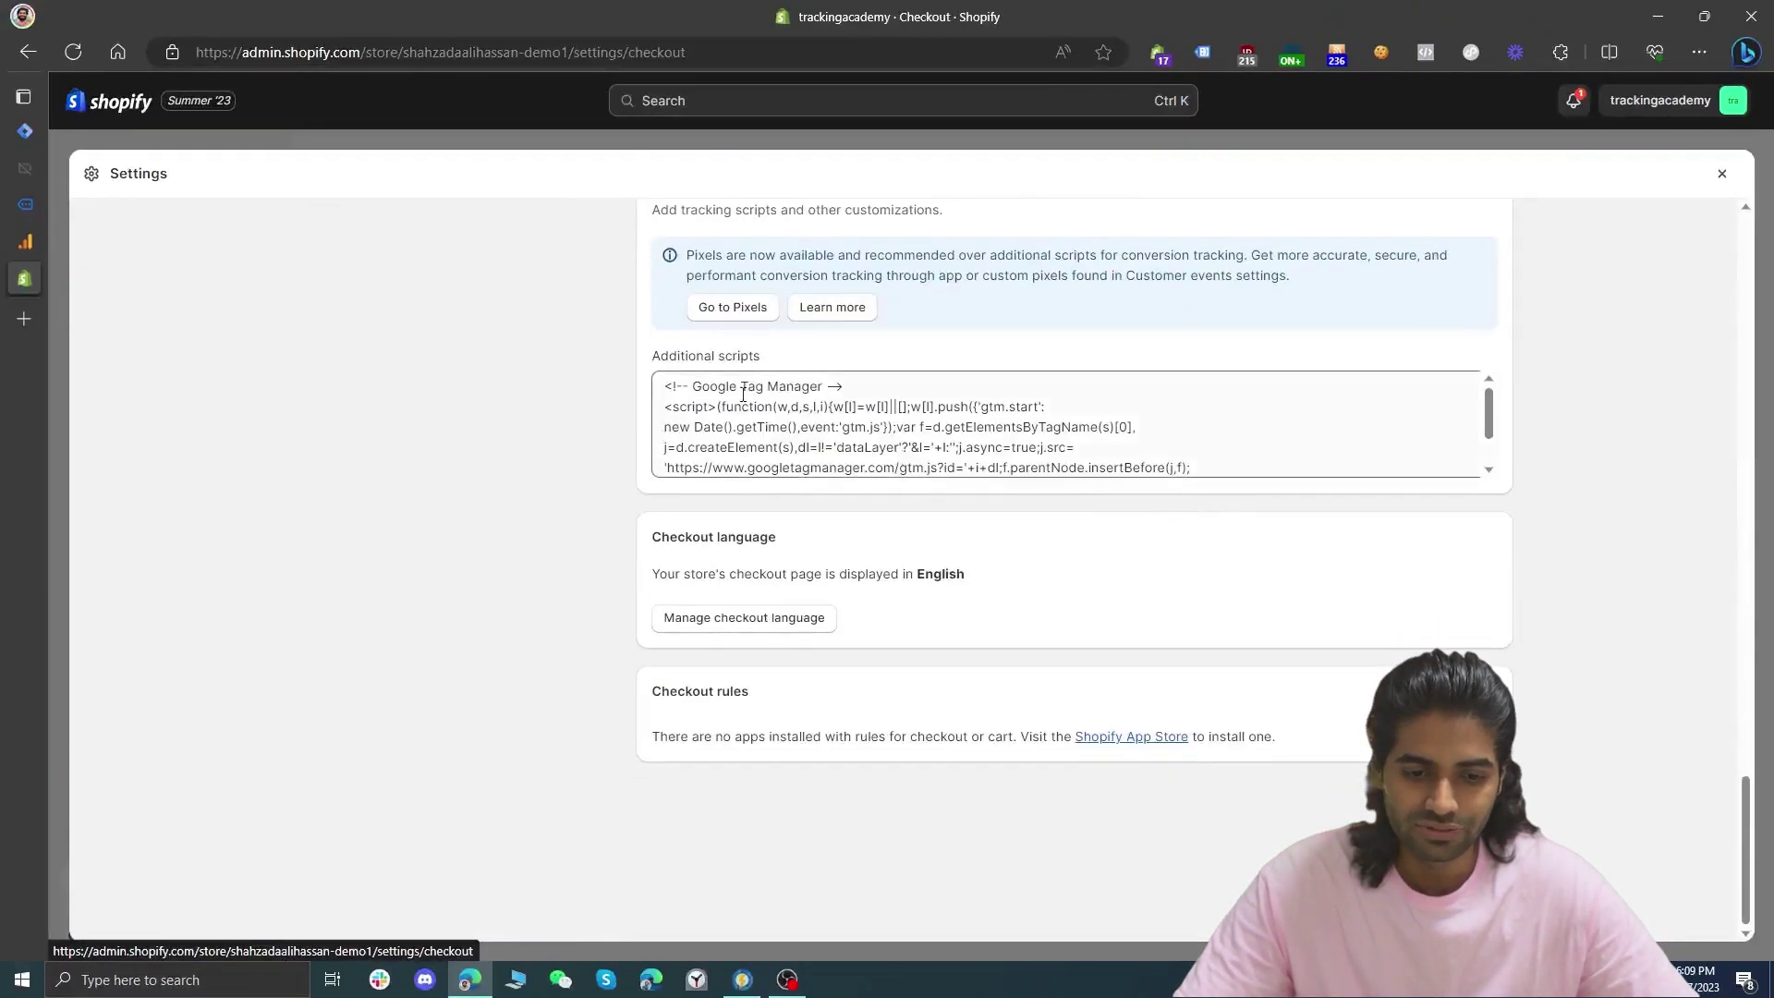
scroll(686, 375, "up", 1)
left_click_drag(653, 305, 768, 305)
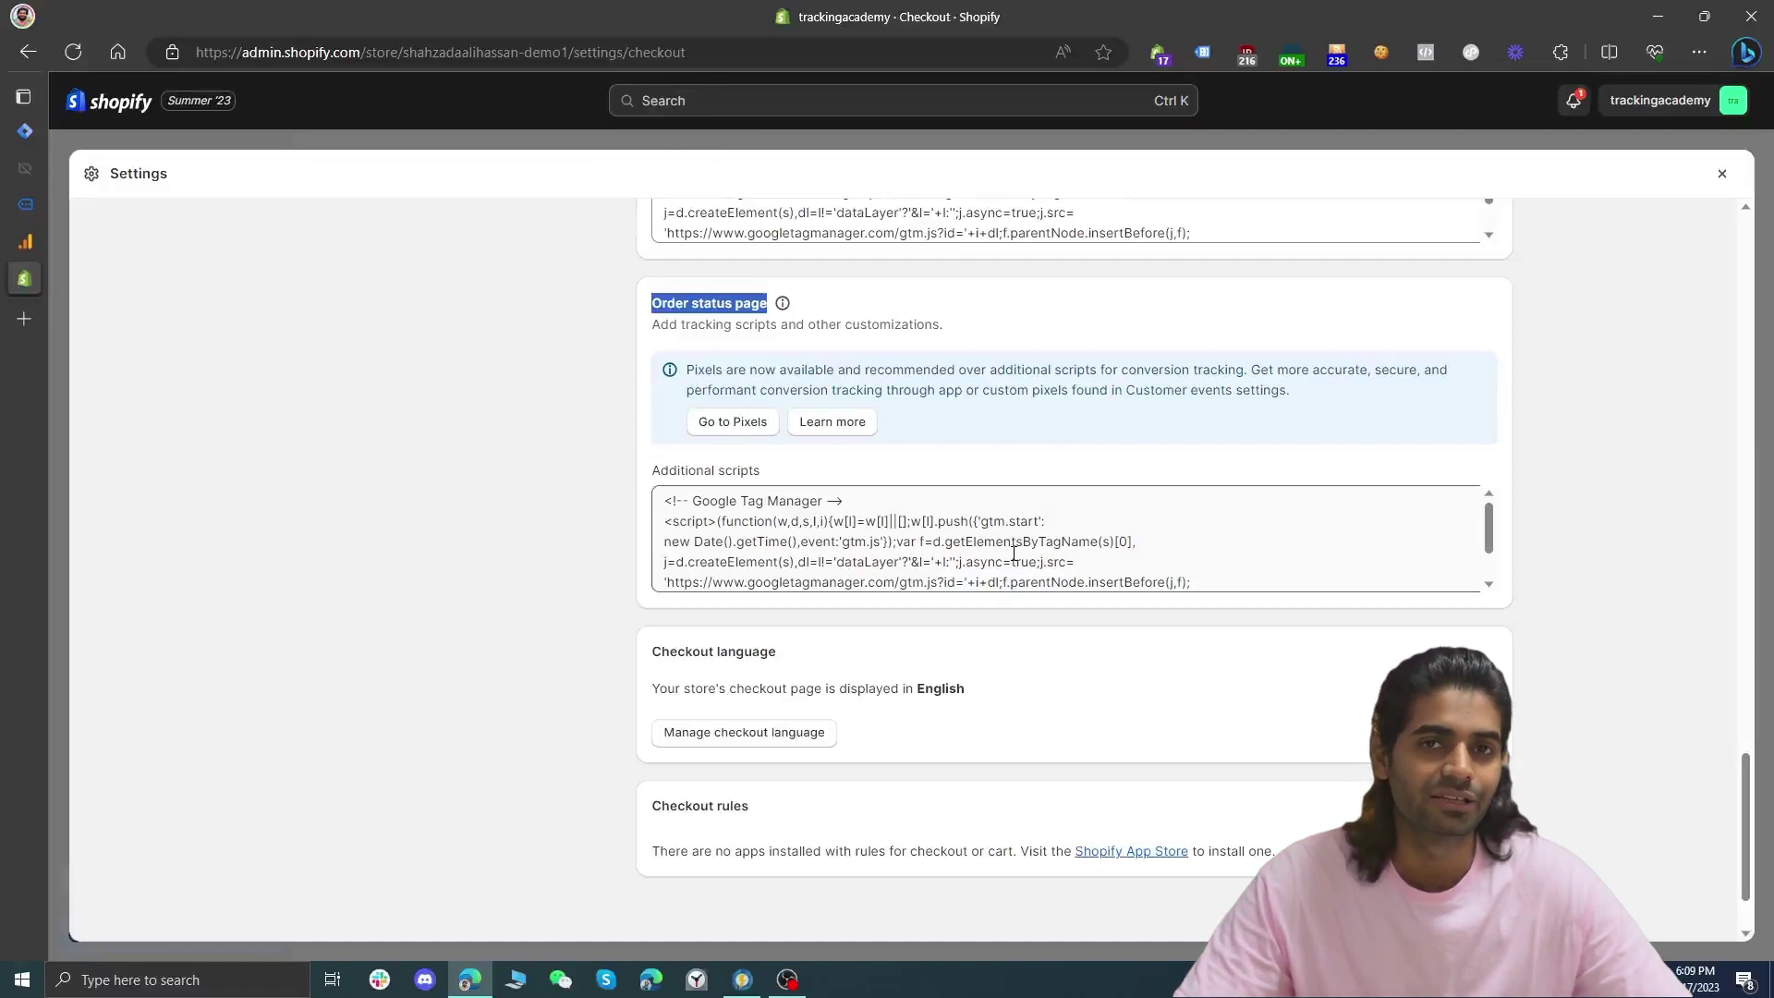
scroll(1014, 552, "down", 3)
Paste the custom_purchase dataLayer.push script below the GTM snippet and save the checkout settings
left_click(1025, 578)
key("Return")
key("Return")
key("Return")
key("Return")
key("ctrl+v")
scroll(1025, 579, "up", 5)
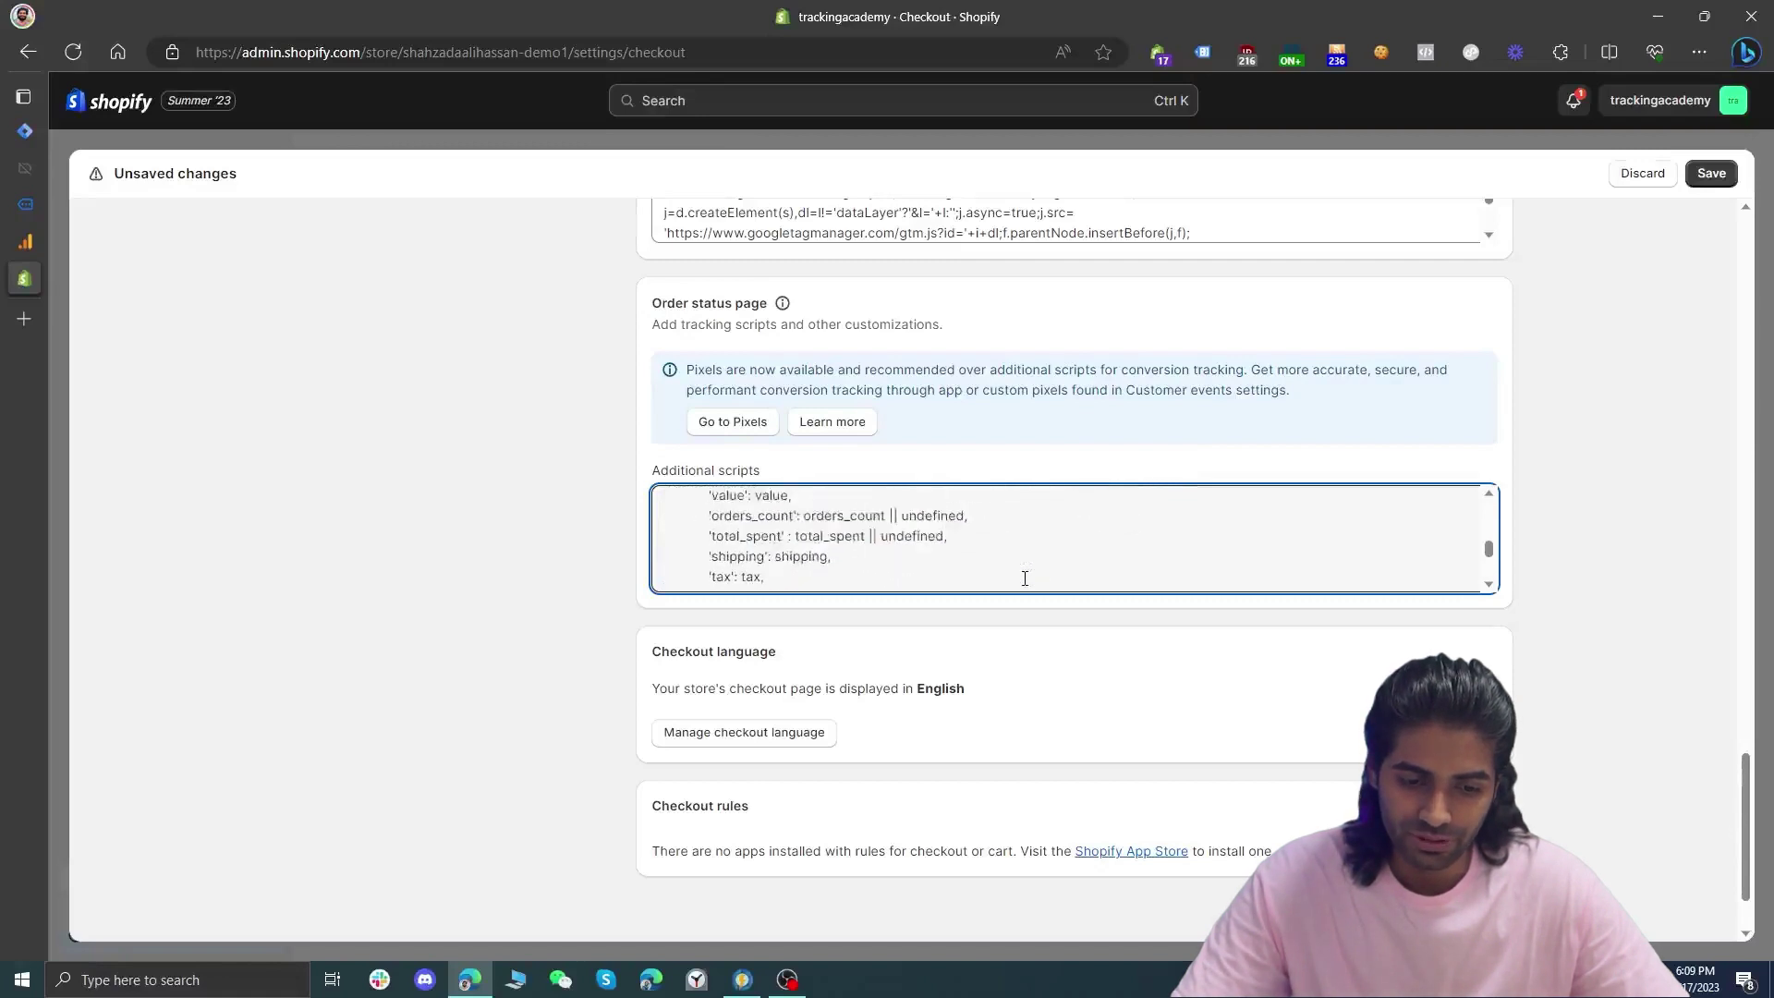
scroll(1025, 579, "up", 3)
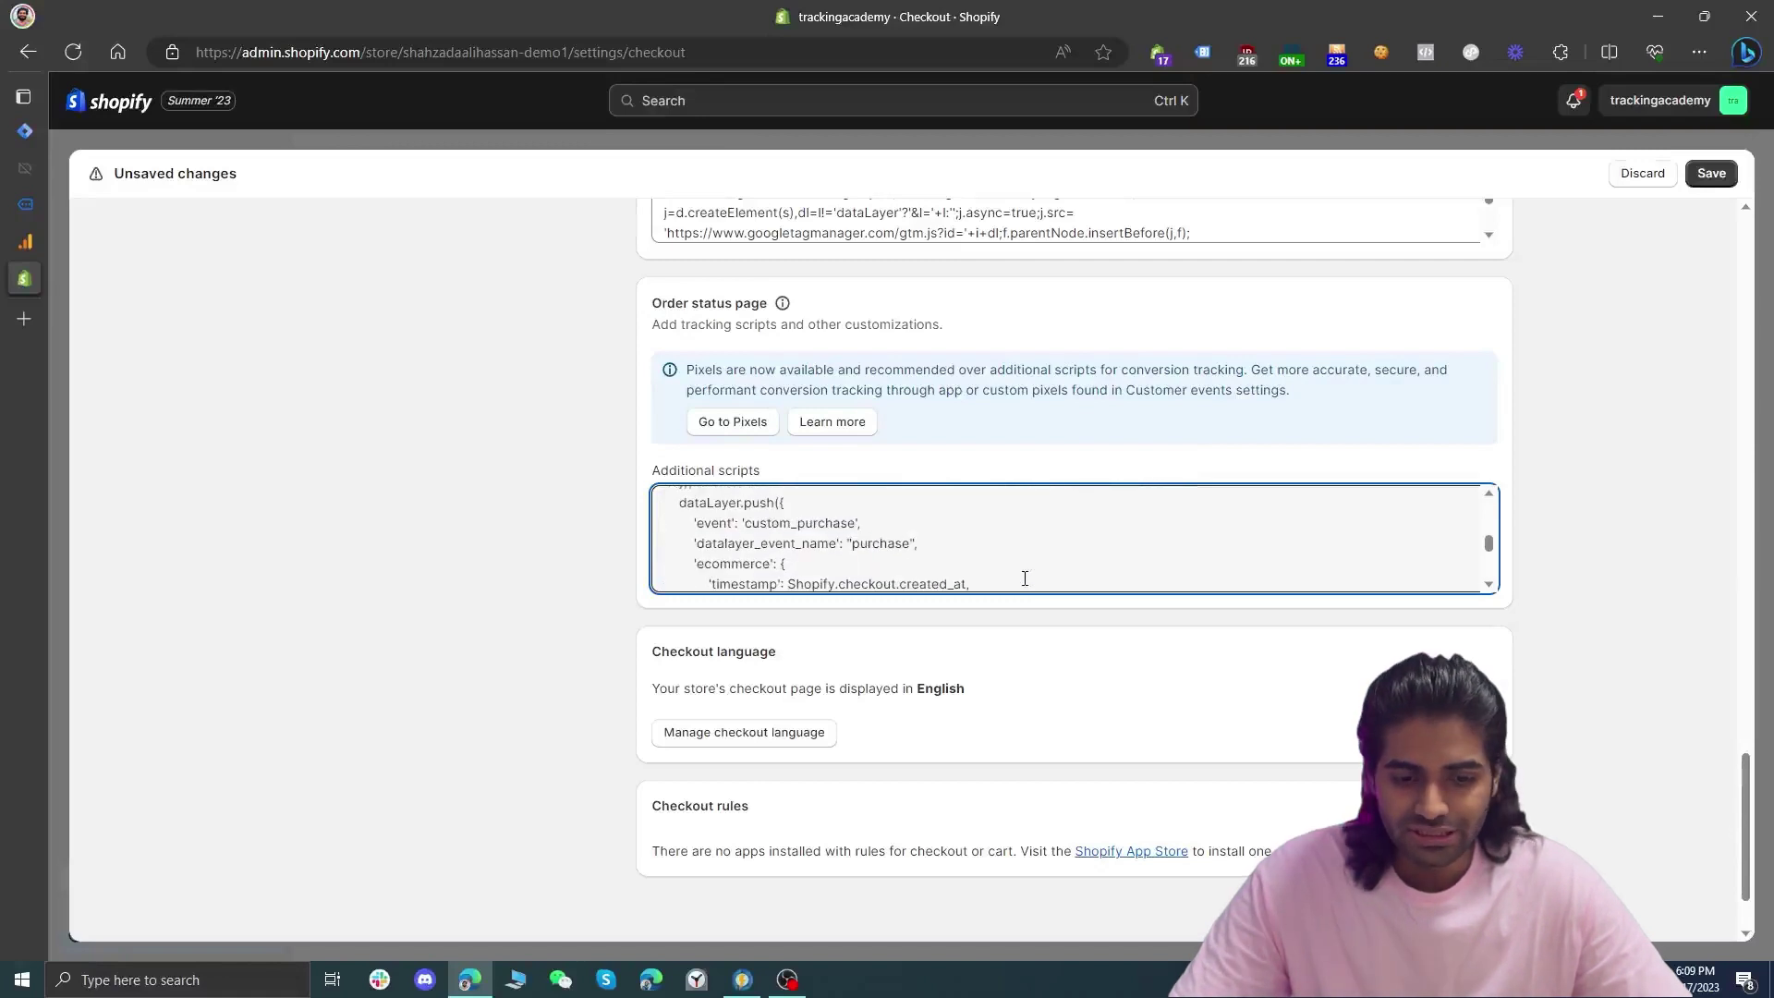
double_click(757, 530)
scroll(794, 534, "down", 5)
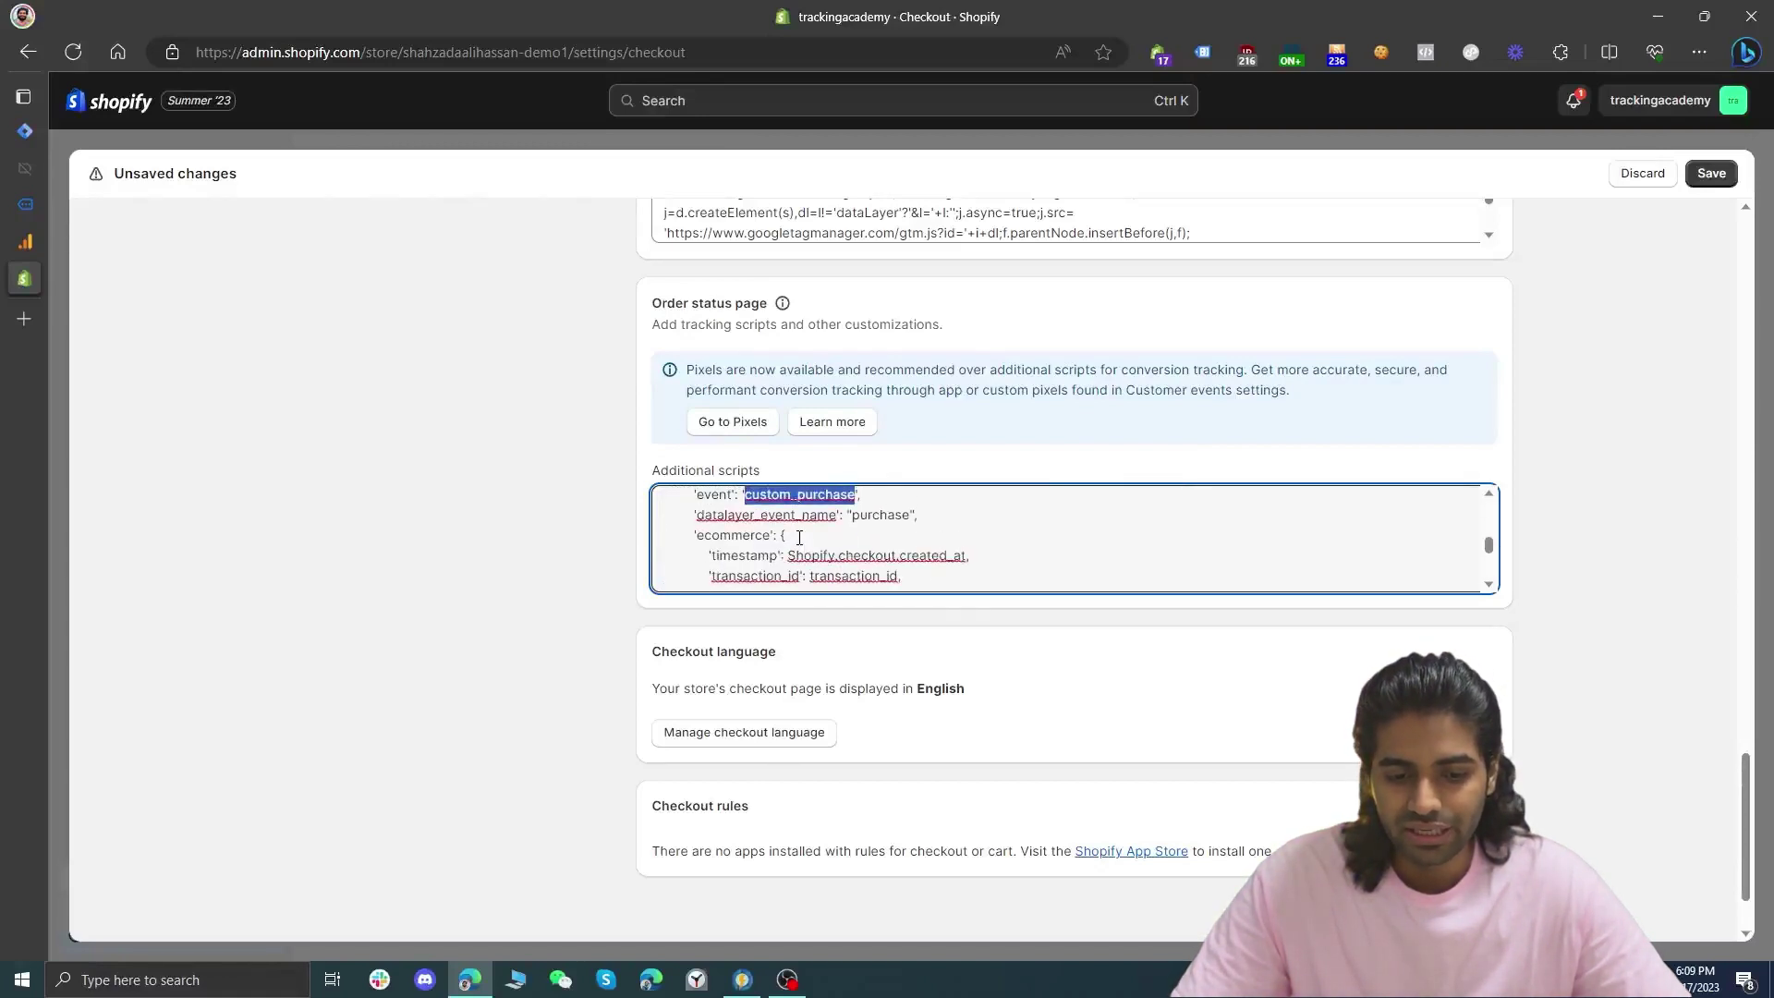
scroll(799, 539, "down", 15)
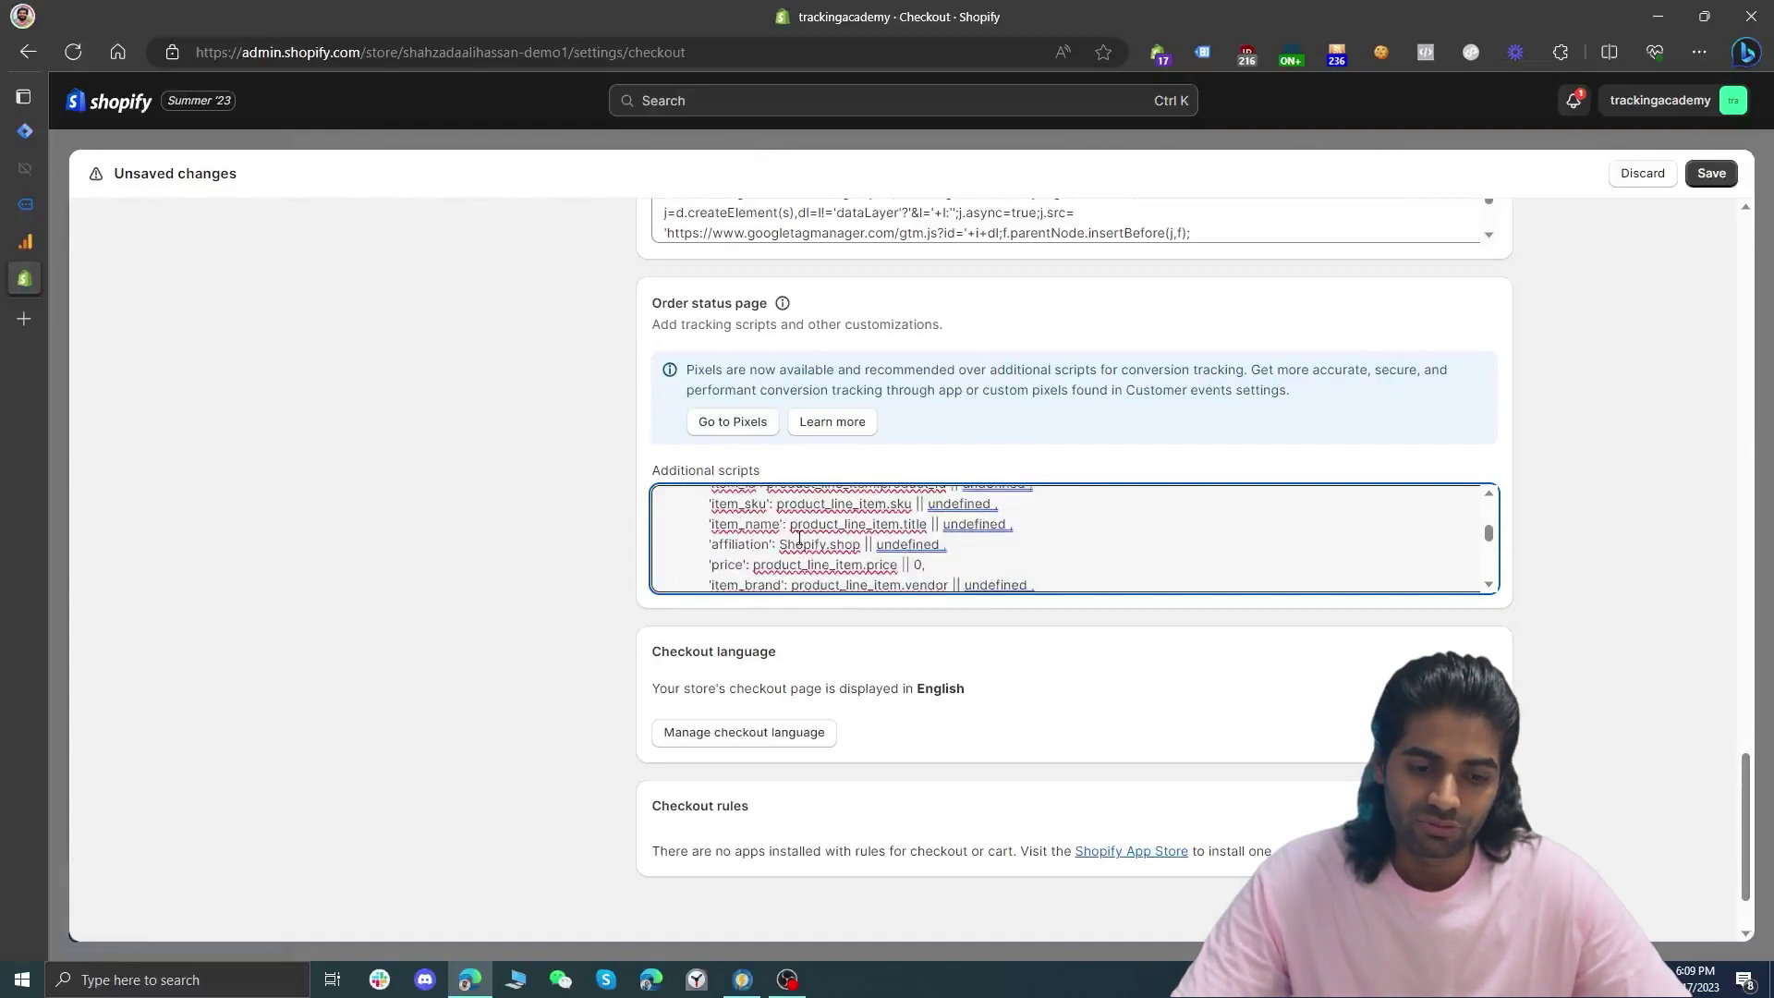
scroll(799, 539, "up", 10)
left_click(1707, 177)
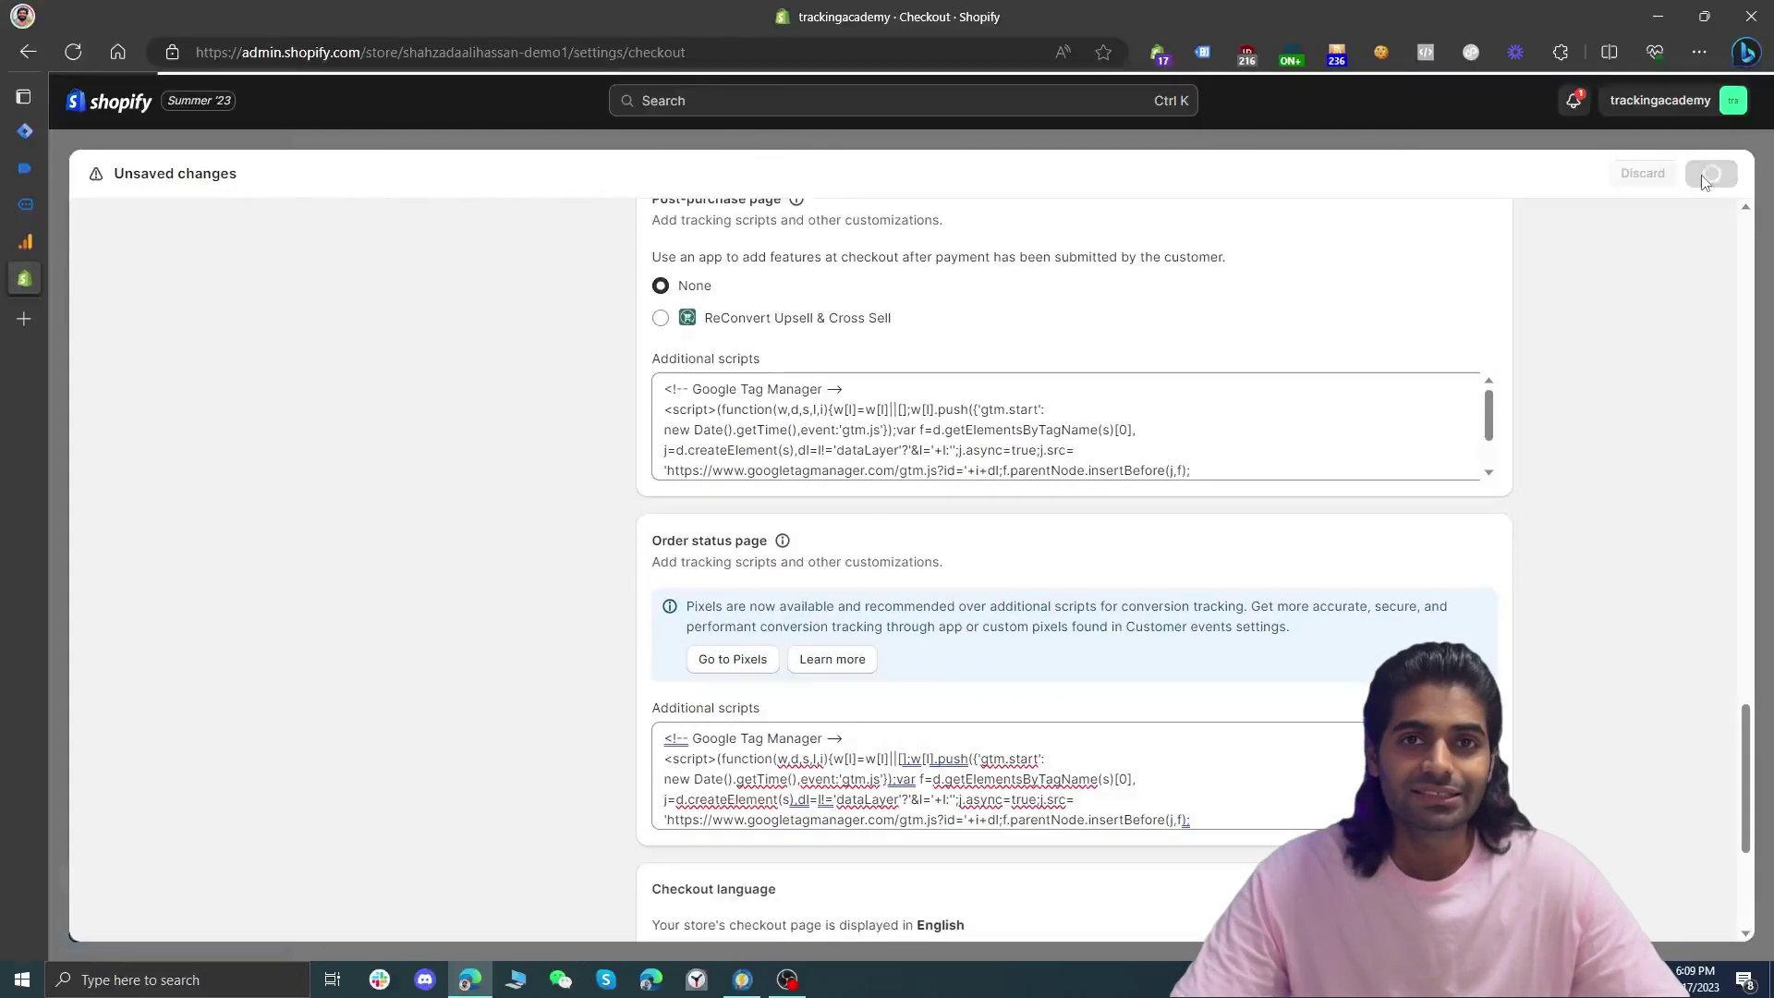
left_click(1721, 176)
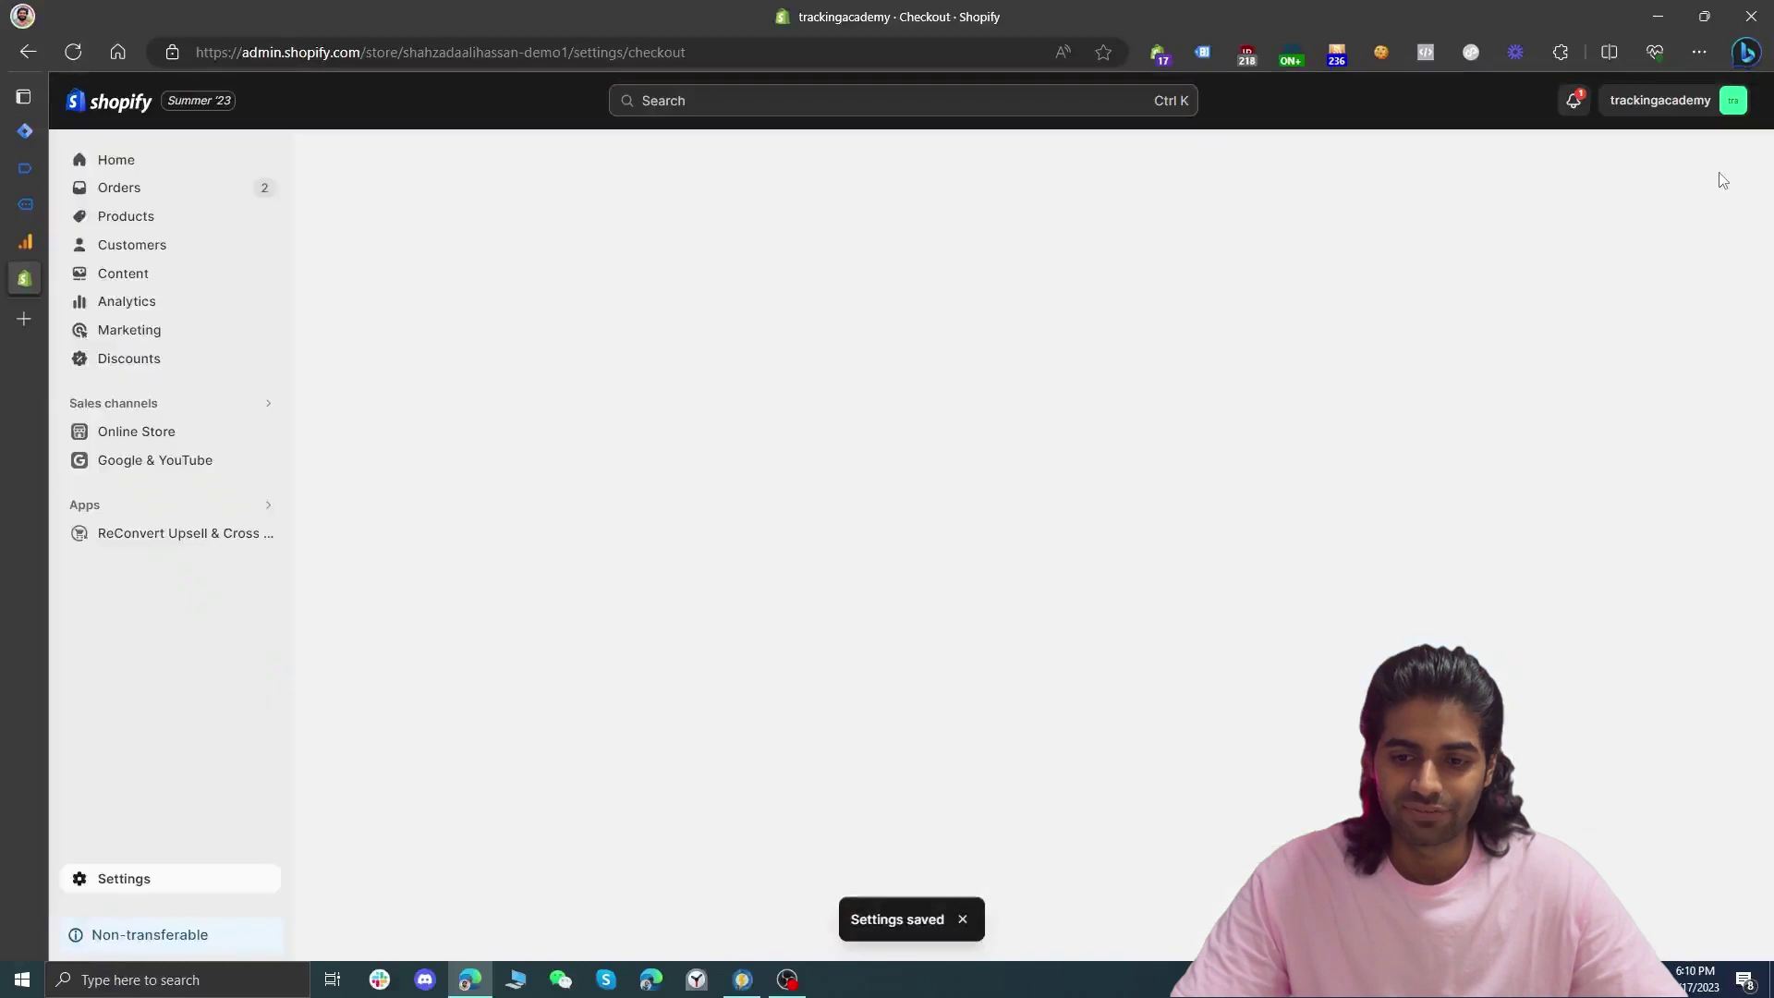
Open the storefront cart with the three items and start checkout
left_click(139, 428)
left_click(33, 200)
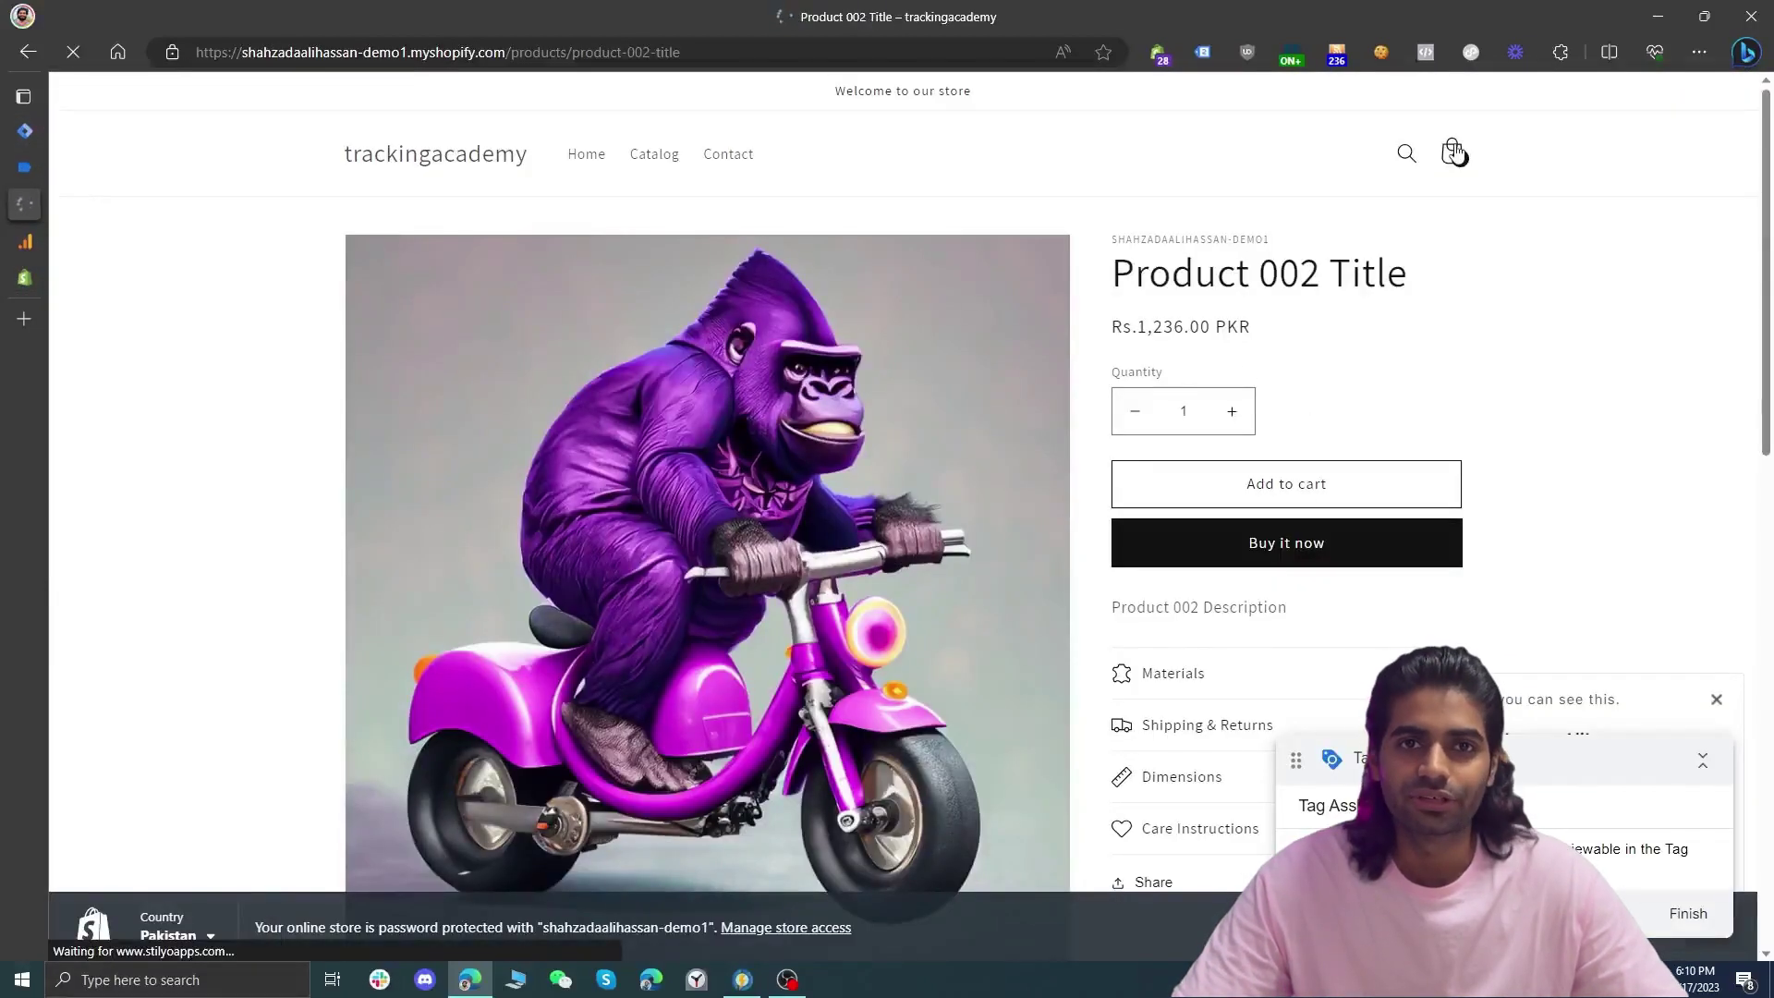
left_click(1454, 153)
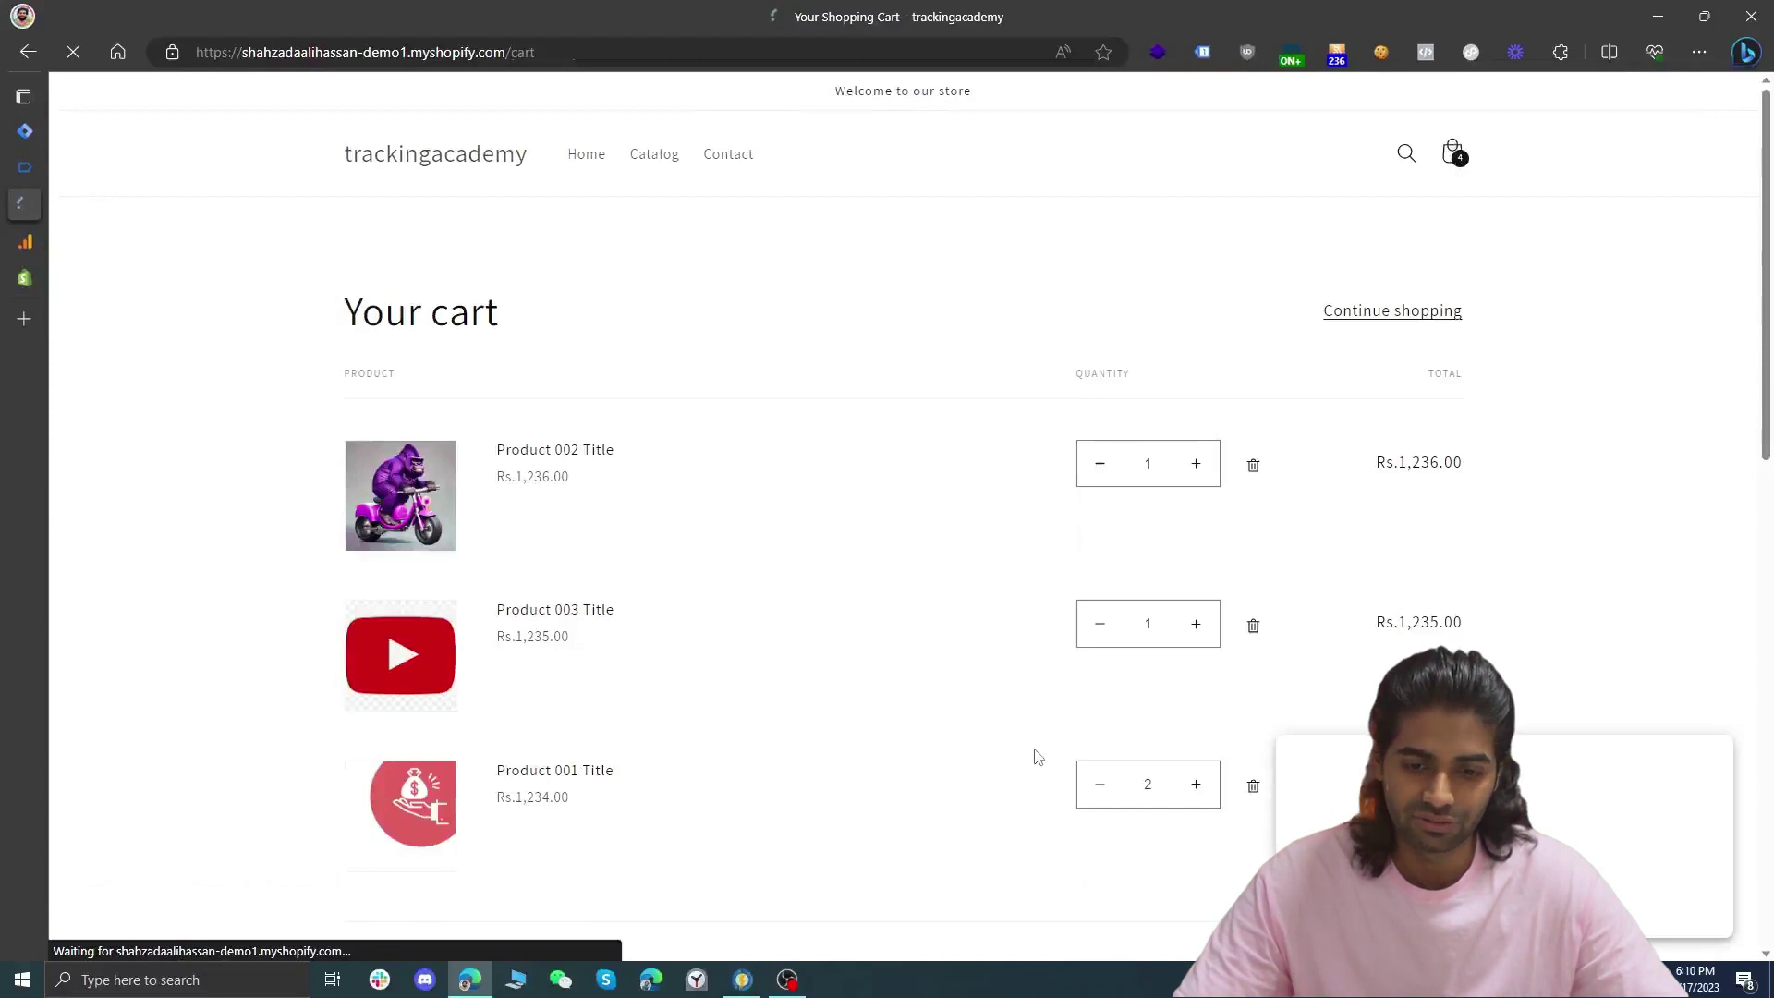
scroll(1037, 756, "down", 5)
left_click(1307, 499)
Enter the contact e-mail and Bogus test card details, then pay for the Rs5,729.24 order
left_click(601, 283)
type("test003@teser")
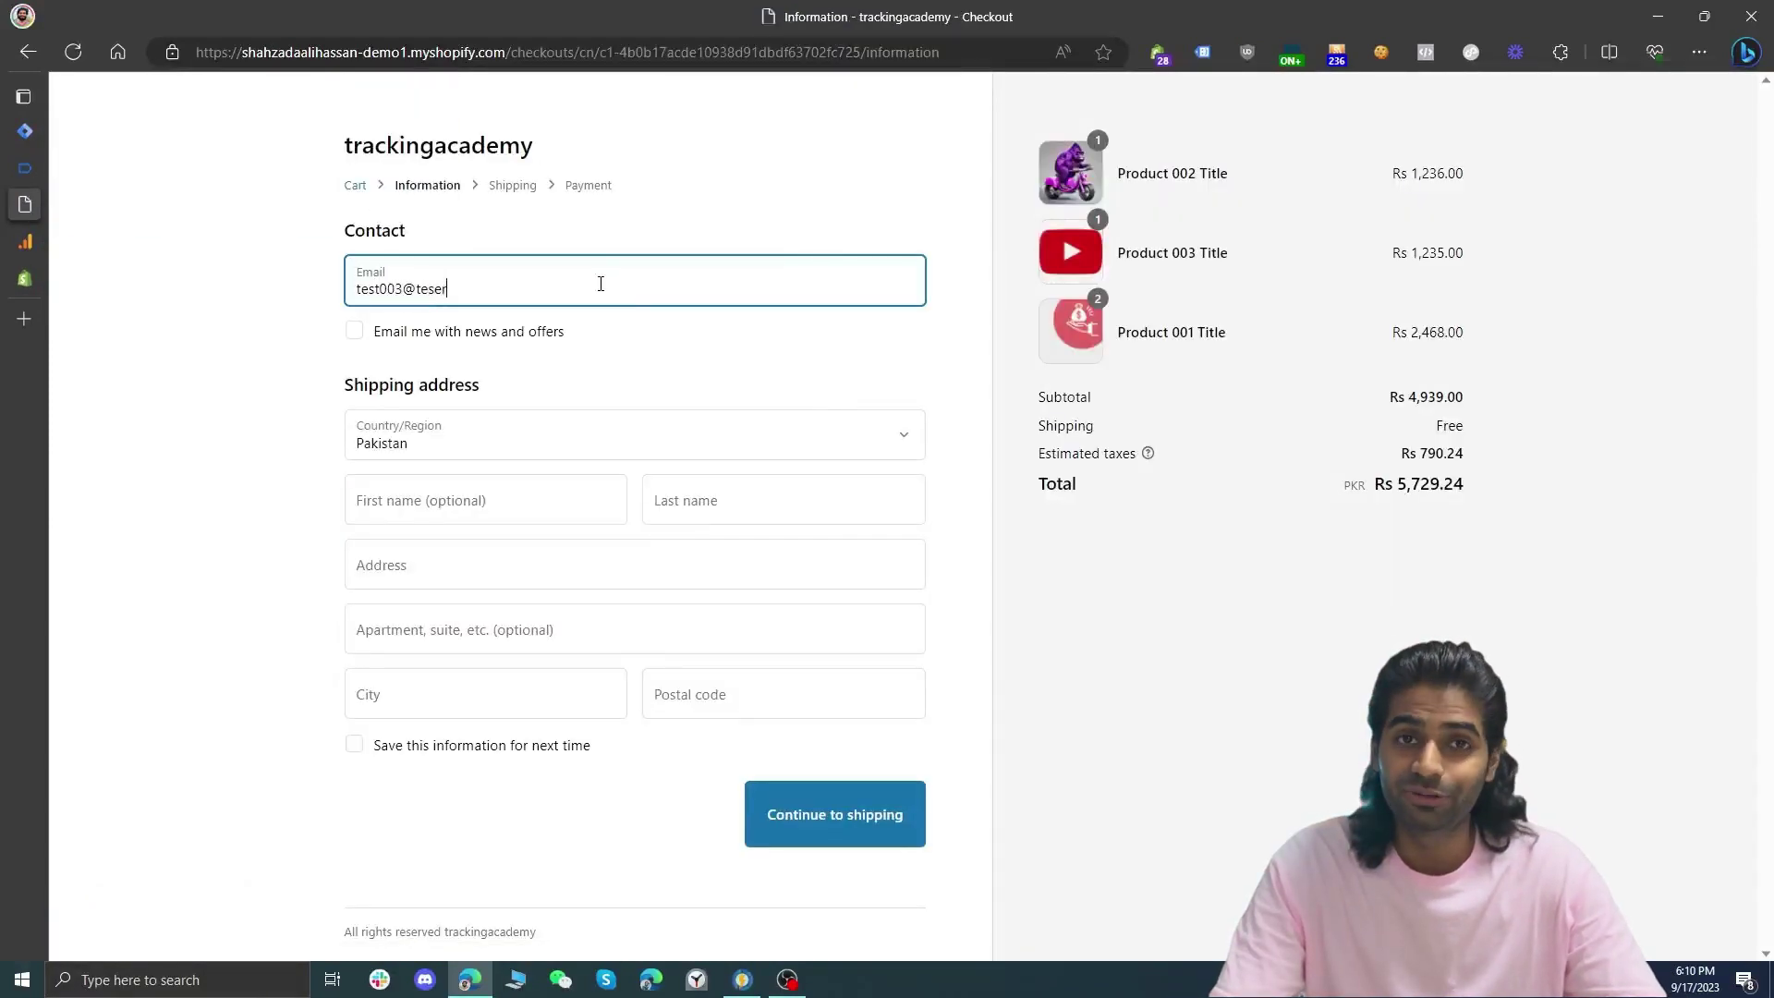
type(".cp")
type("m")
key("Tab")
key("Tab")
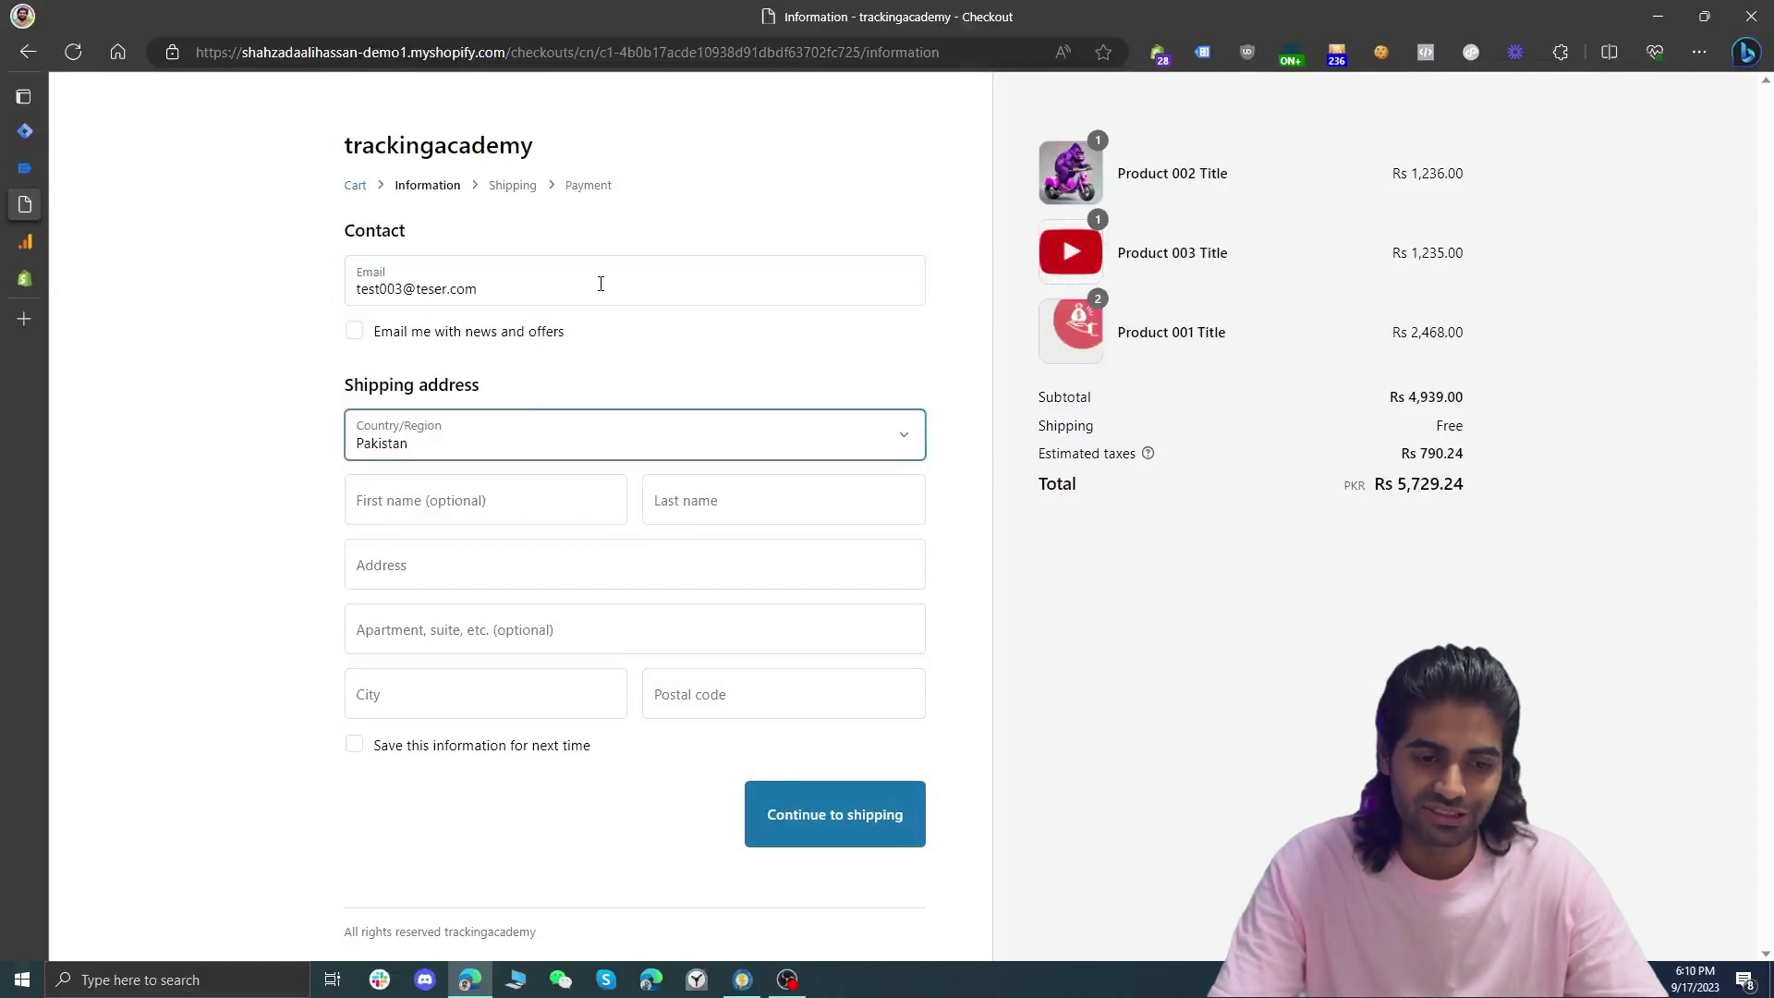
key("Tab")
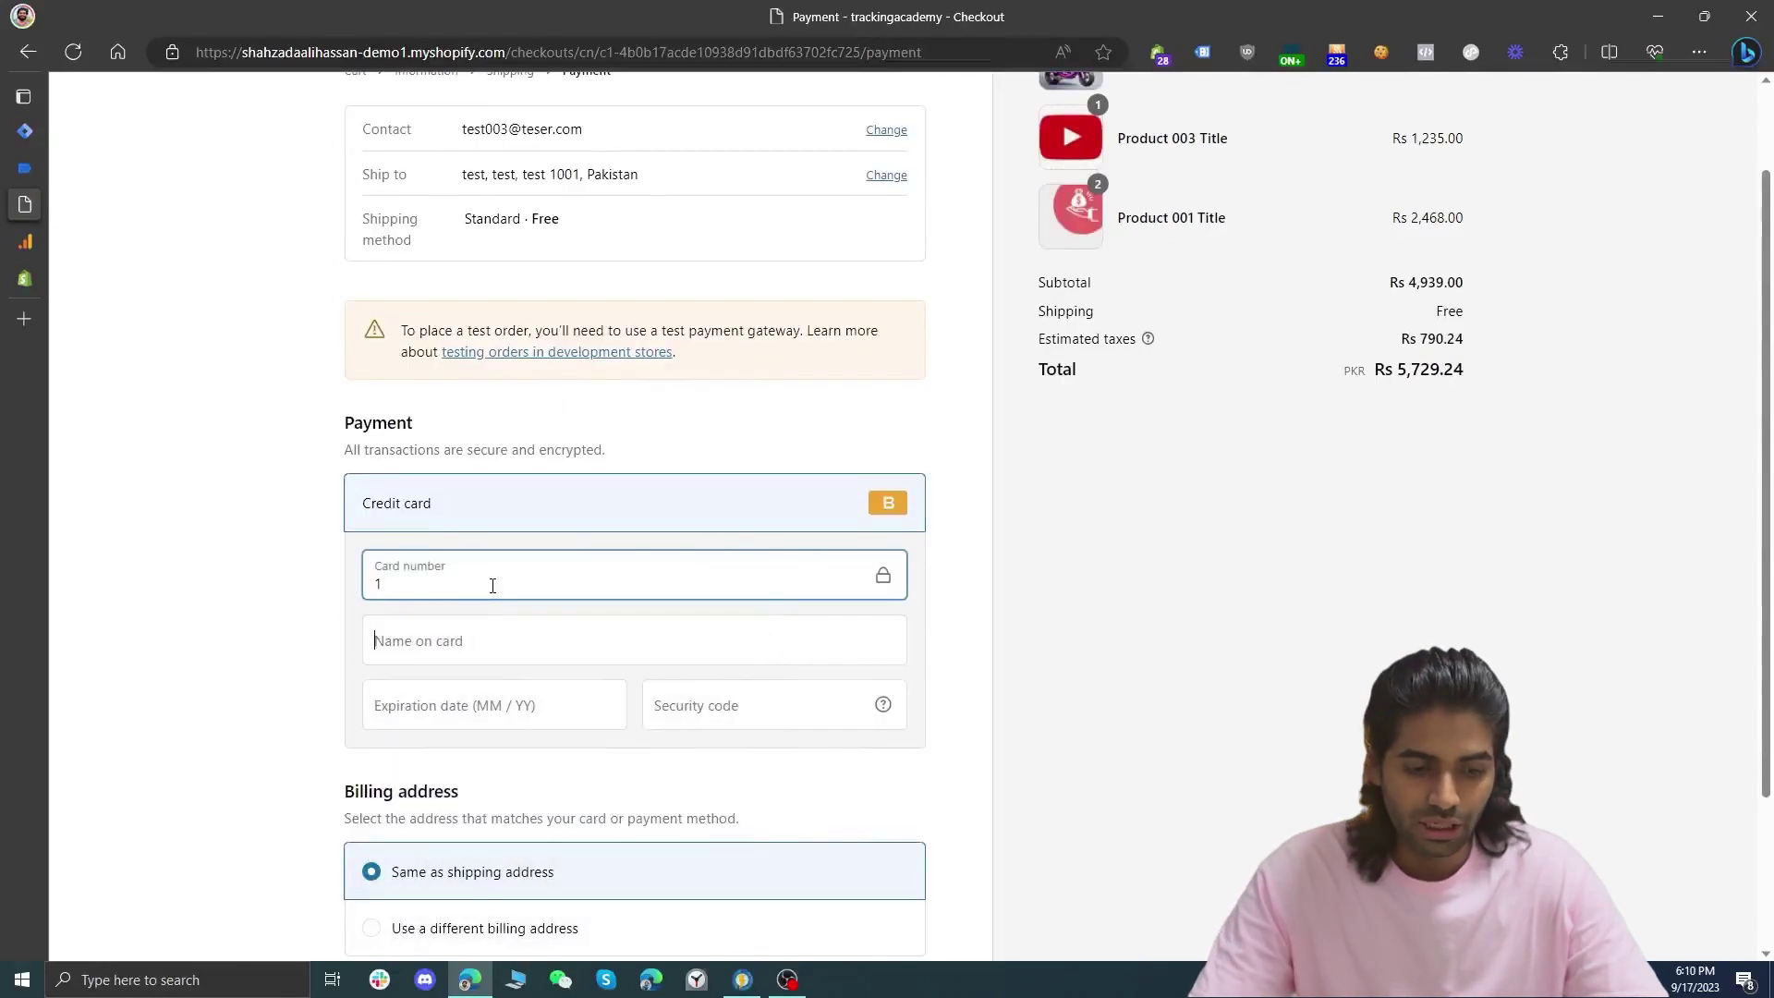
key("Tab")
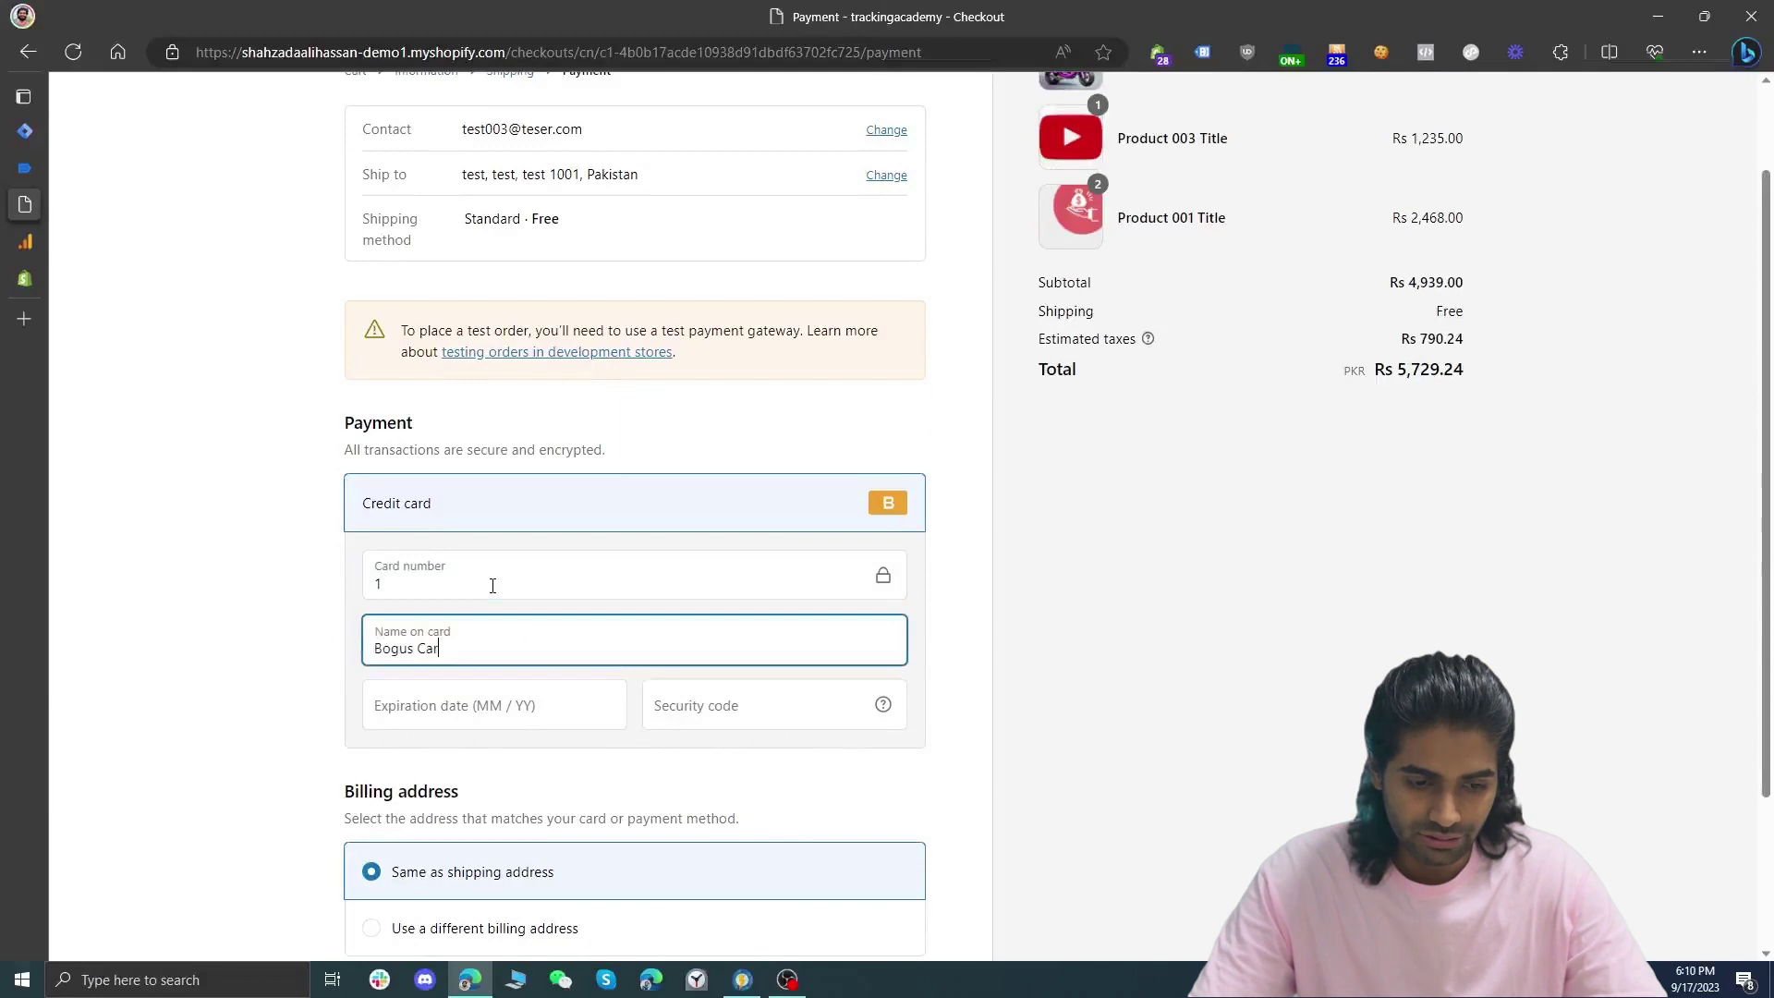
key("Tab")
type("123")
scroll(492, 585, "down", 2)
left_click(881, 811)
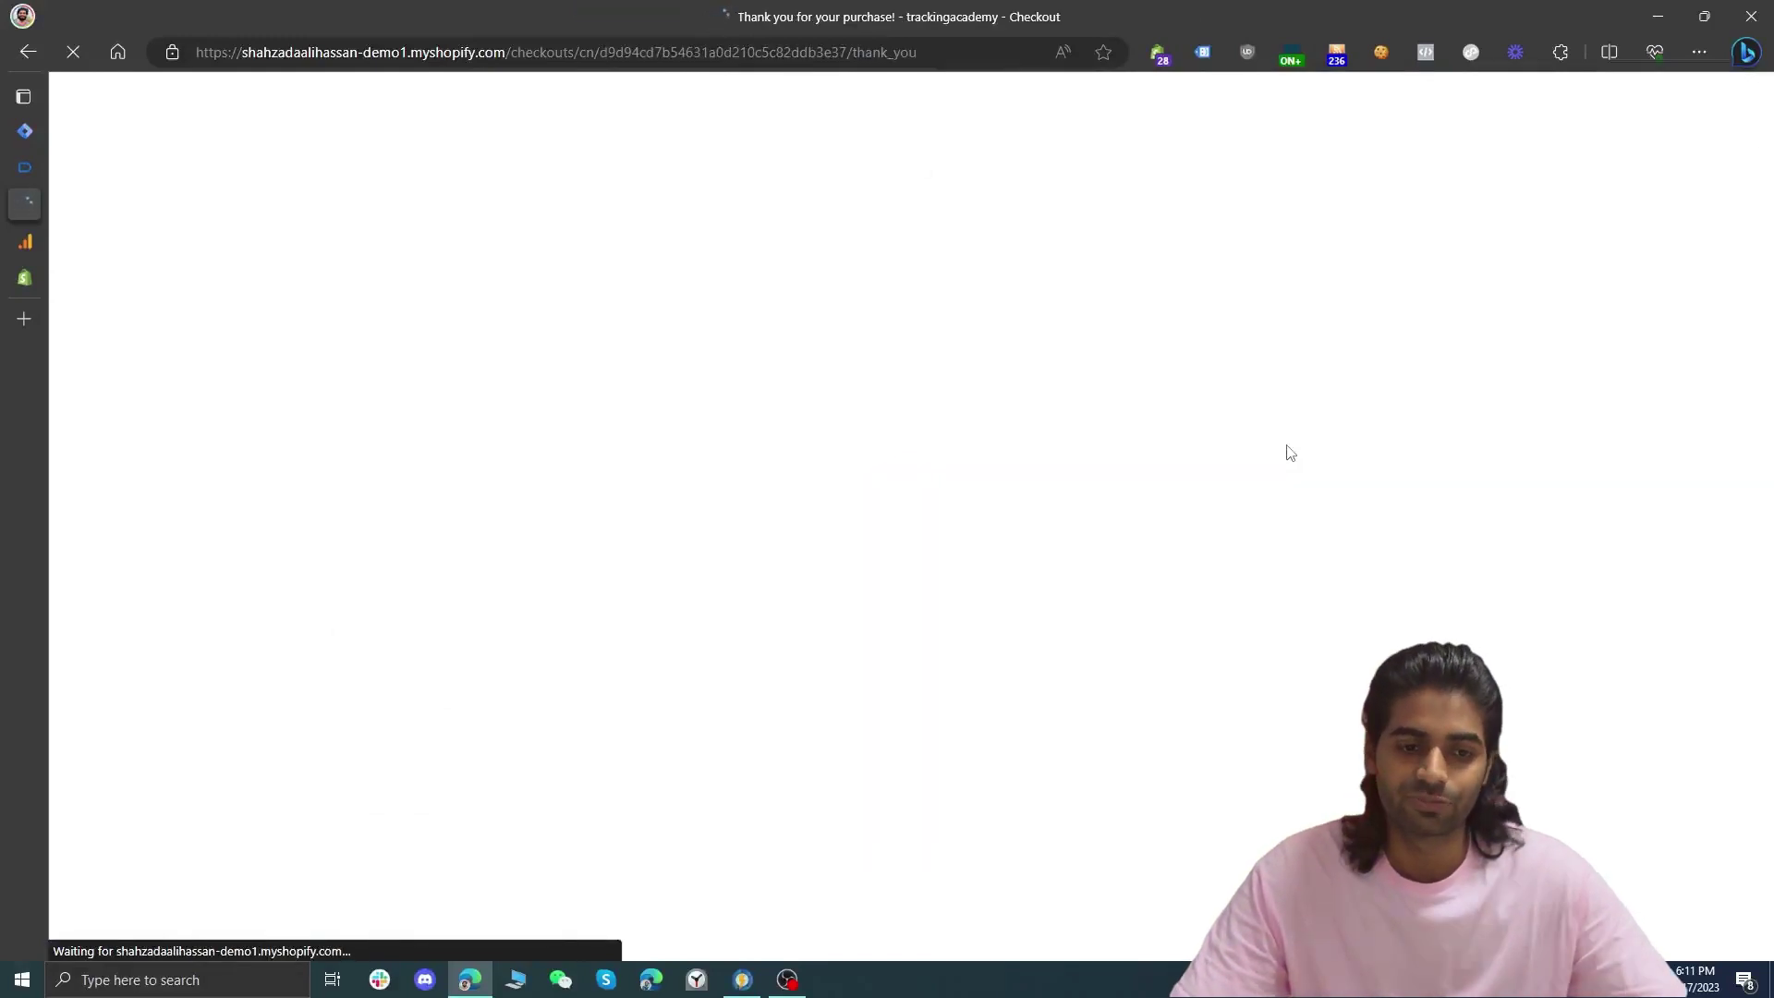
mouse_move(25, 172)
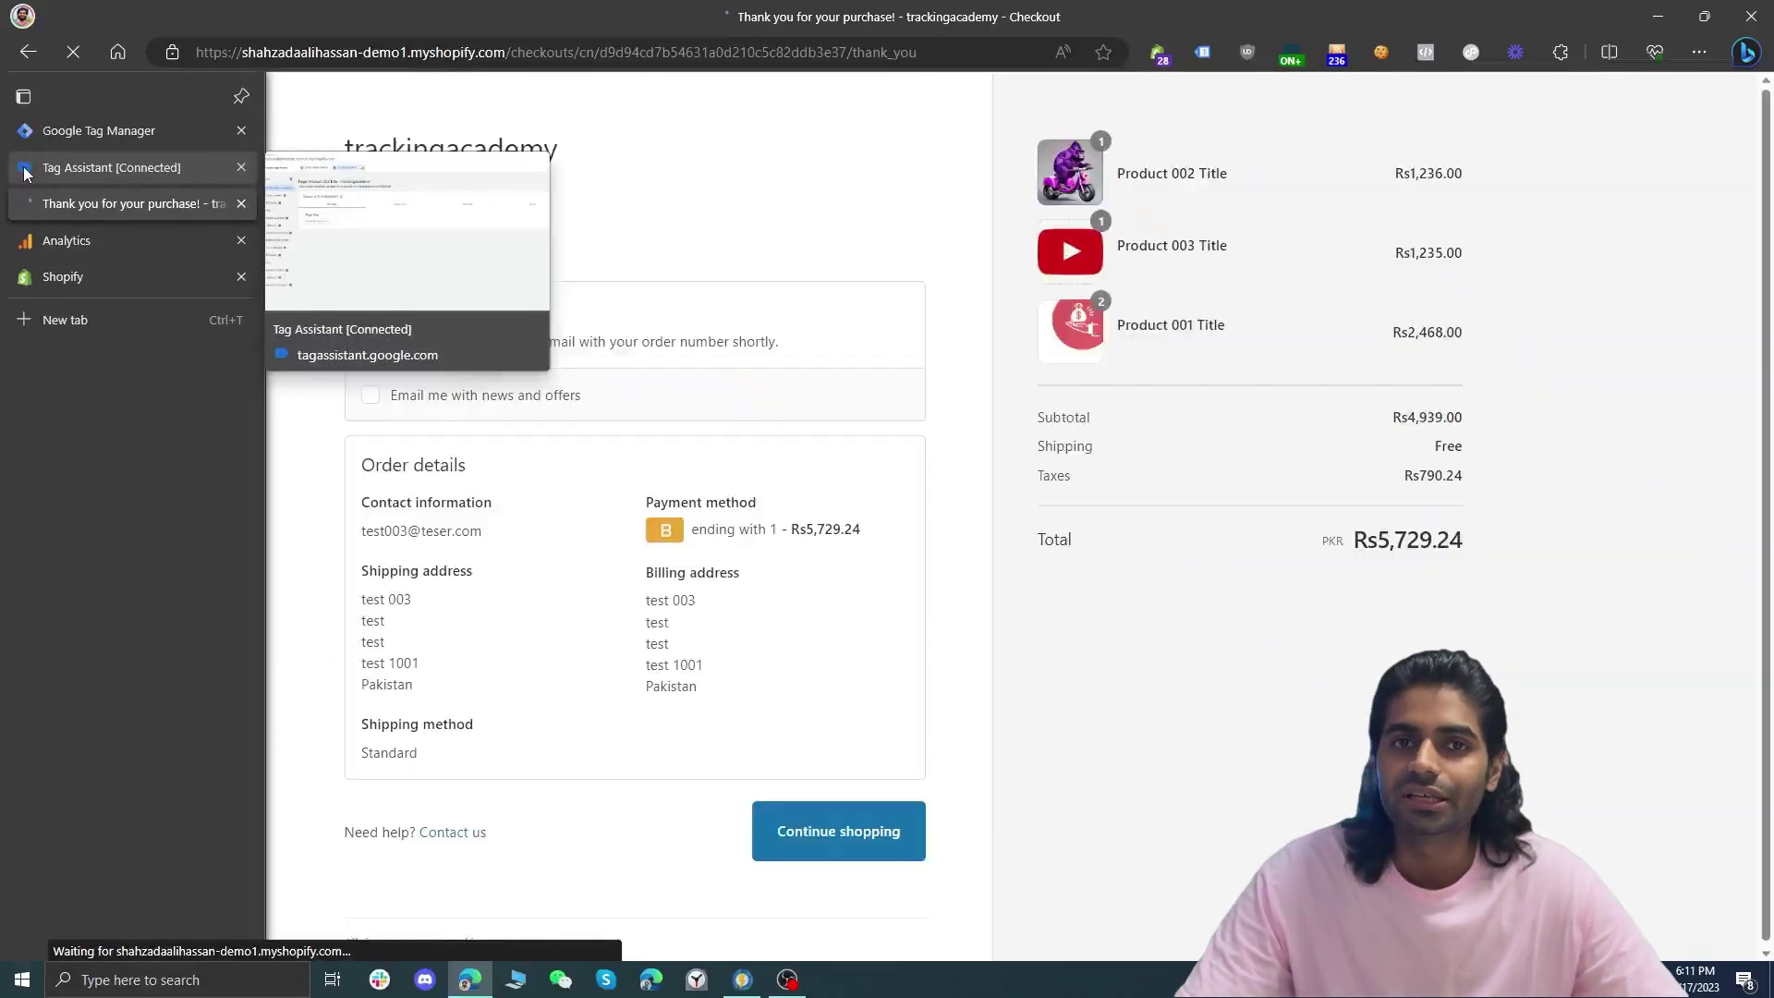
Expand the thank-you page's custom_purchase push for GTM-KNWHSM8N, reviewing transaction, items and user_data
left_click(25, 173)
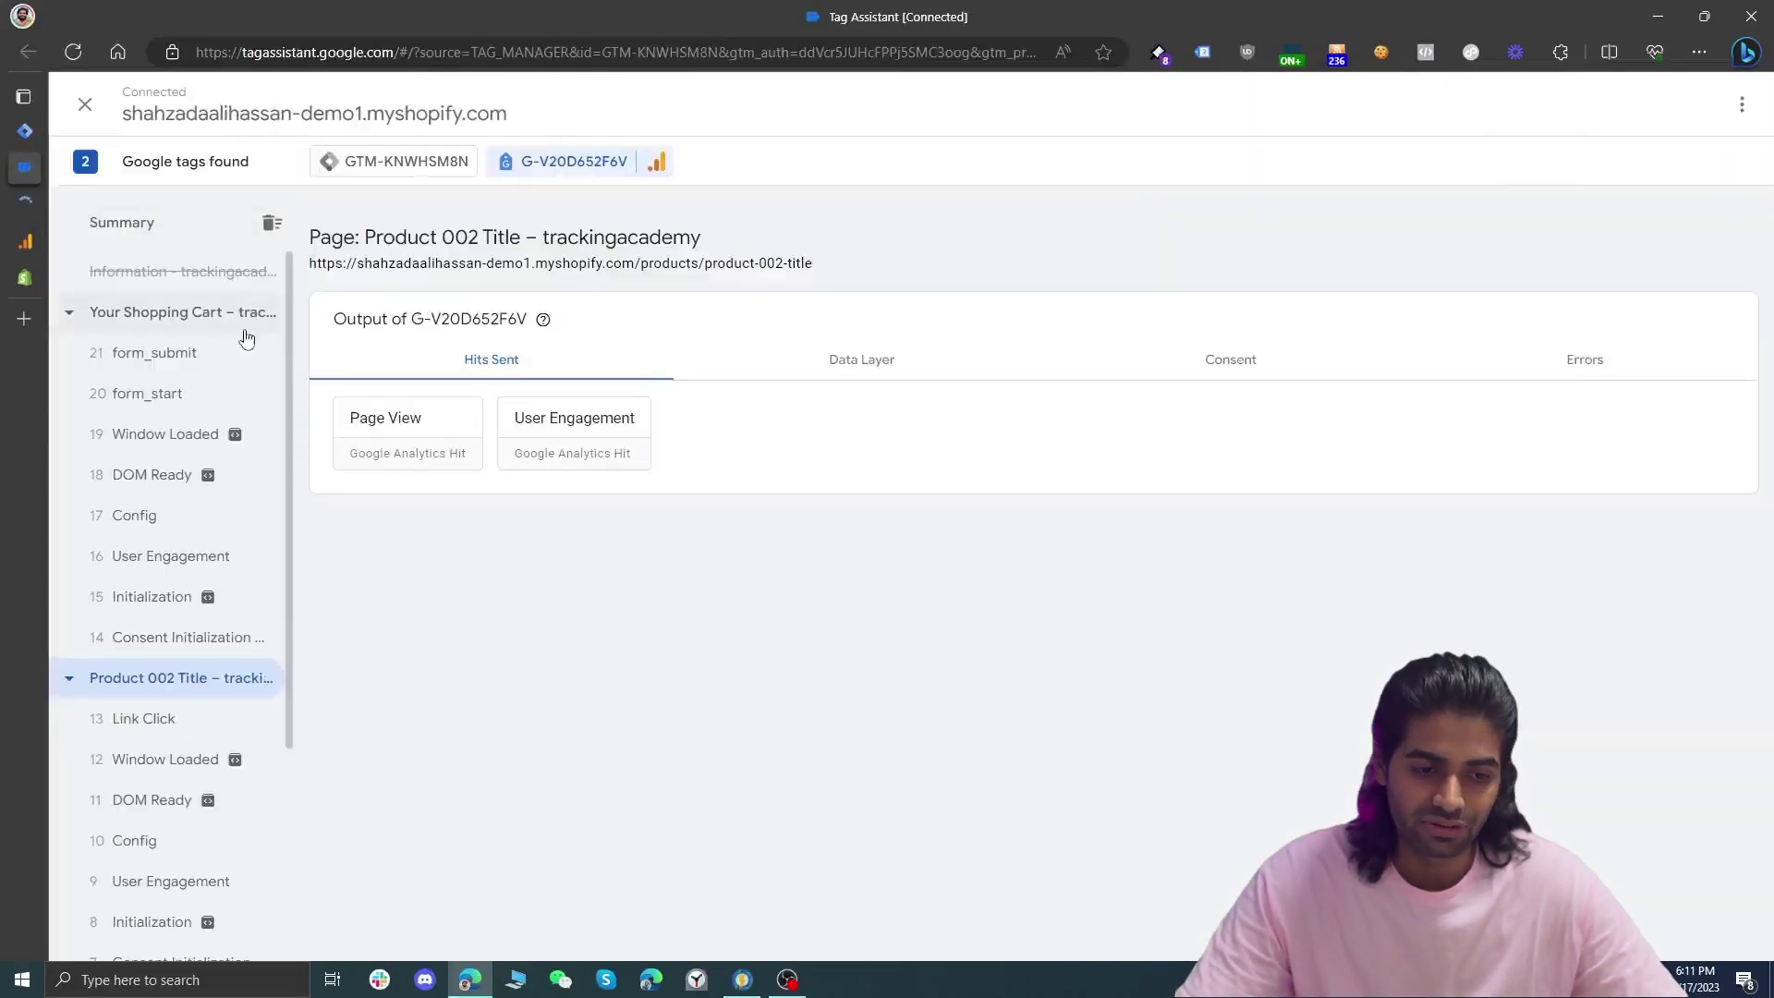
left_click(207, 271)
left_click(208, 272)
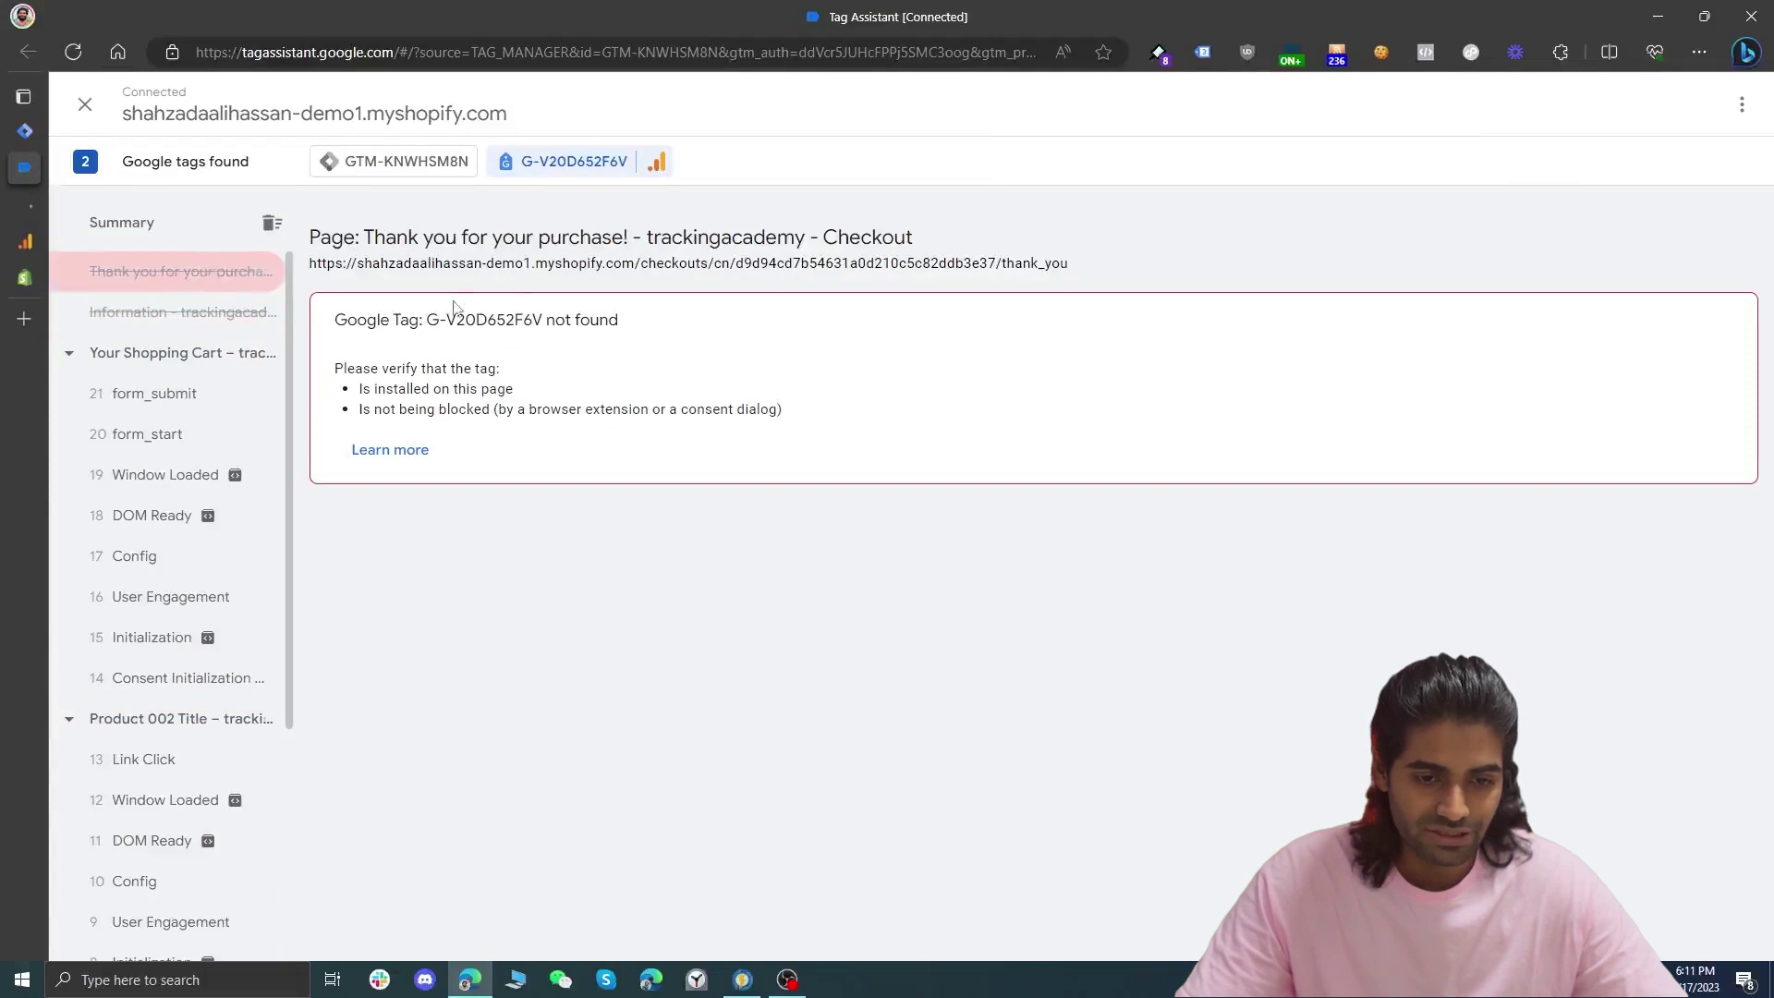
left_click(192, 442)
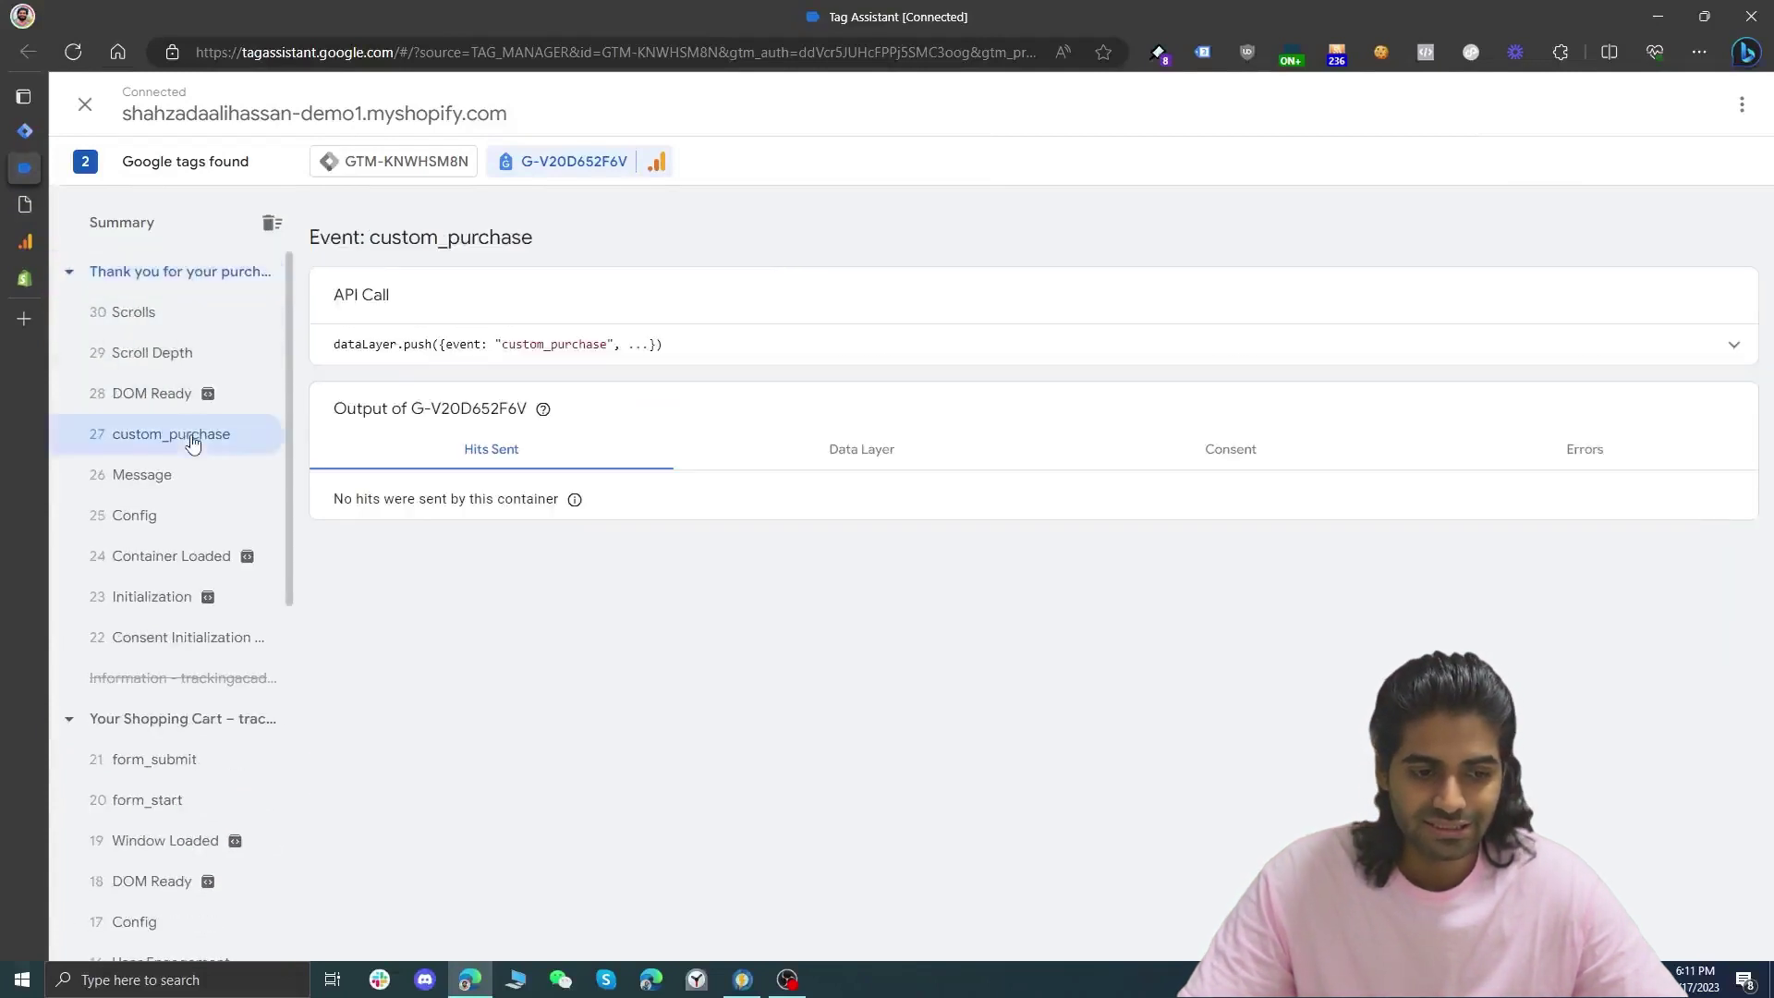
left_click(399, 162)
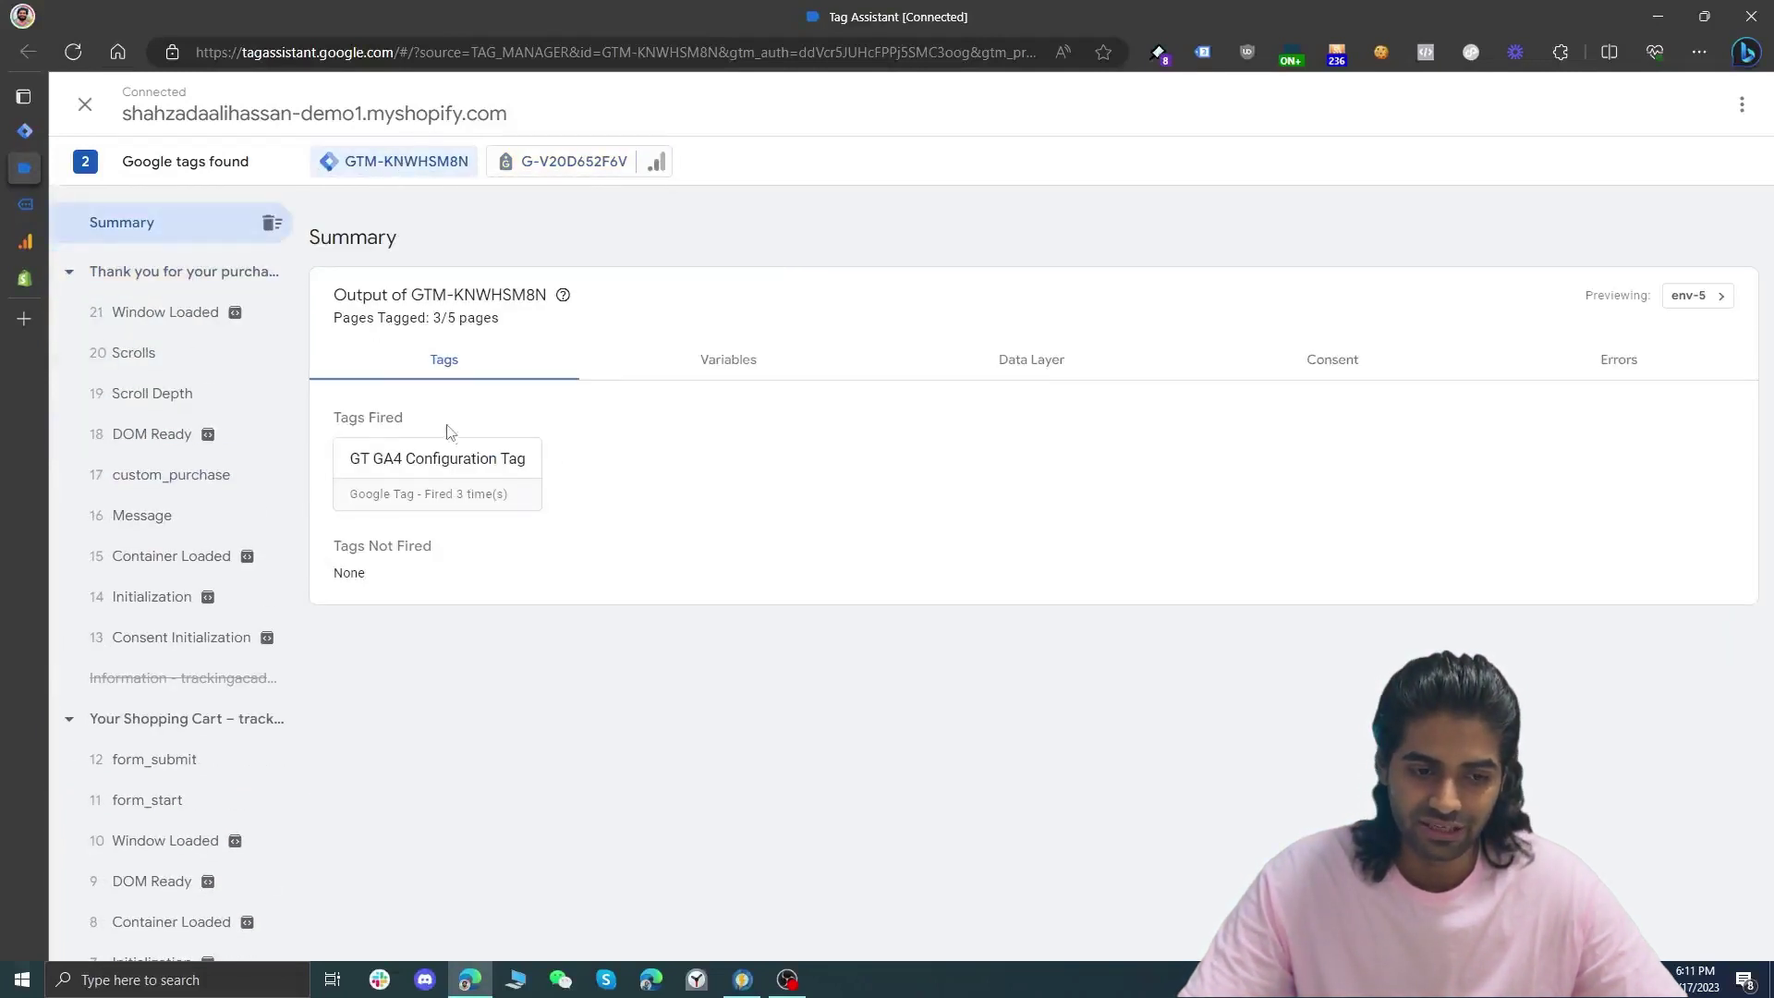
left_click(1736, 343)
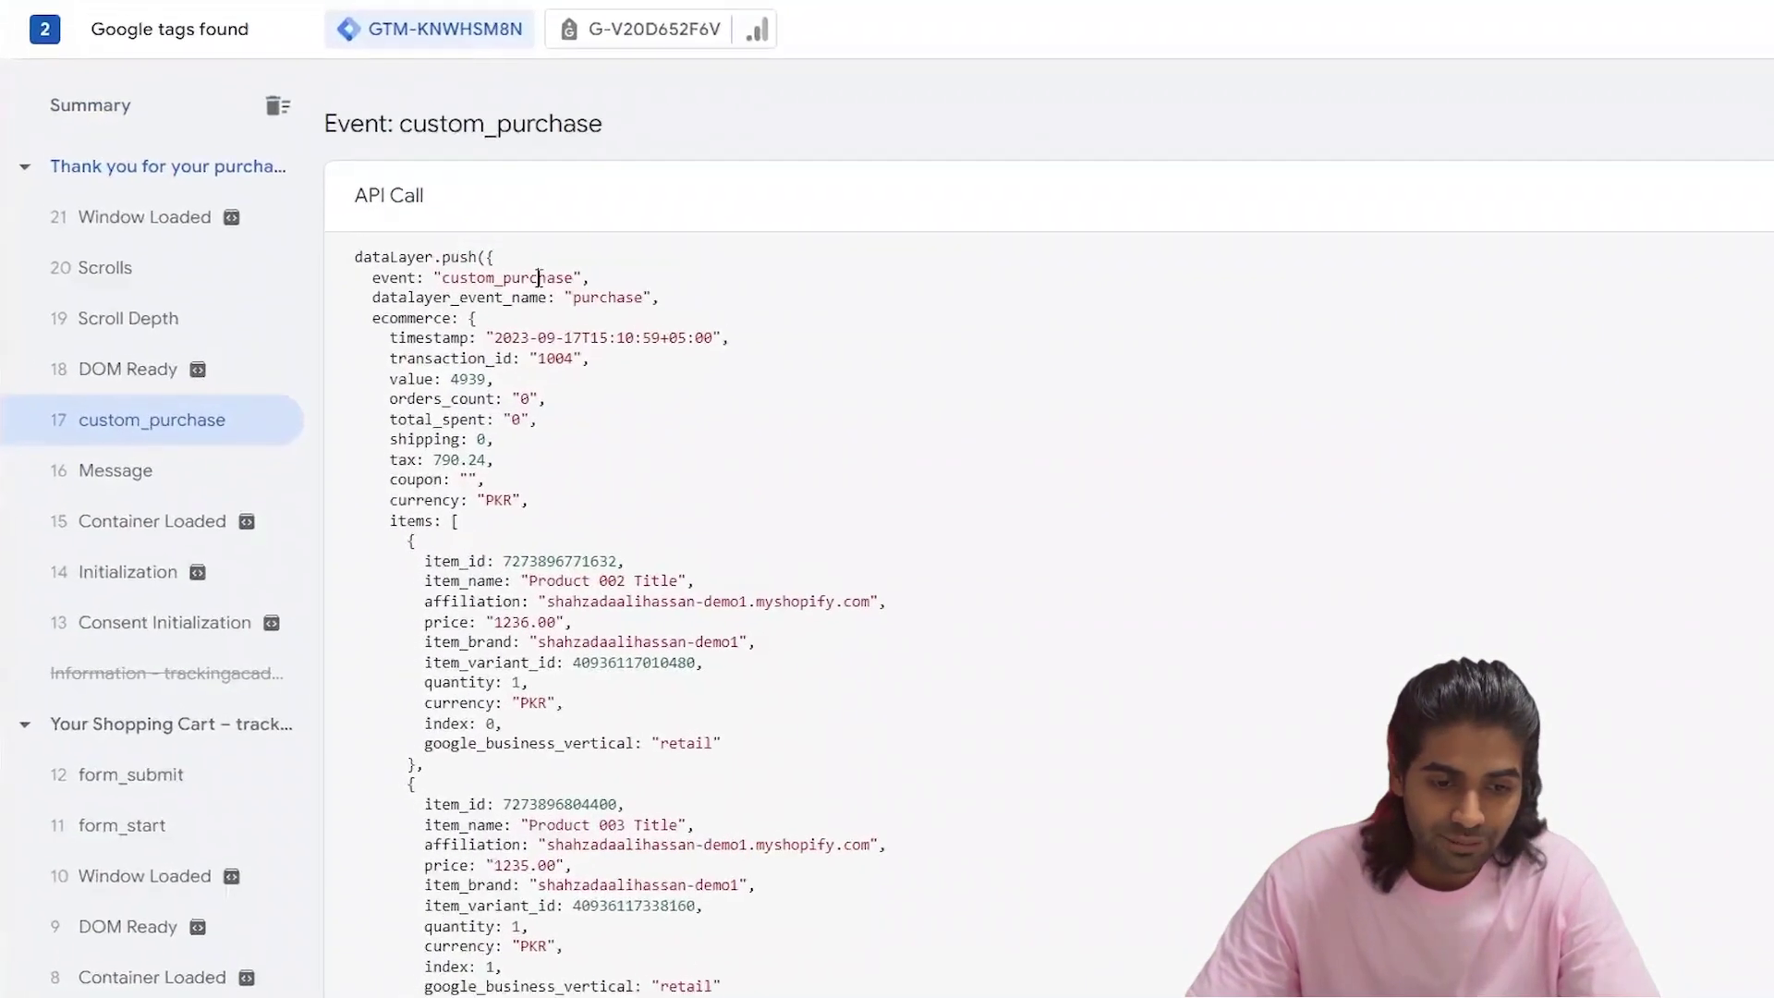
left_click_drag(404, 181, 802, 187)
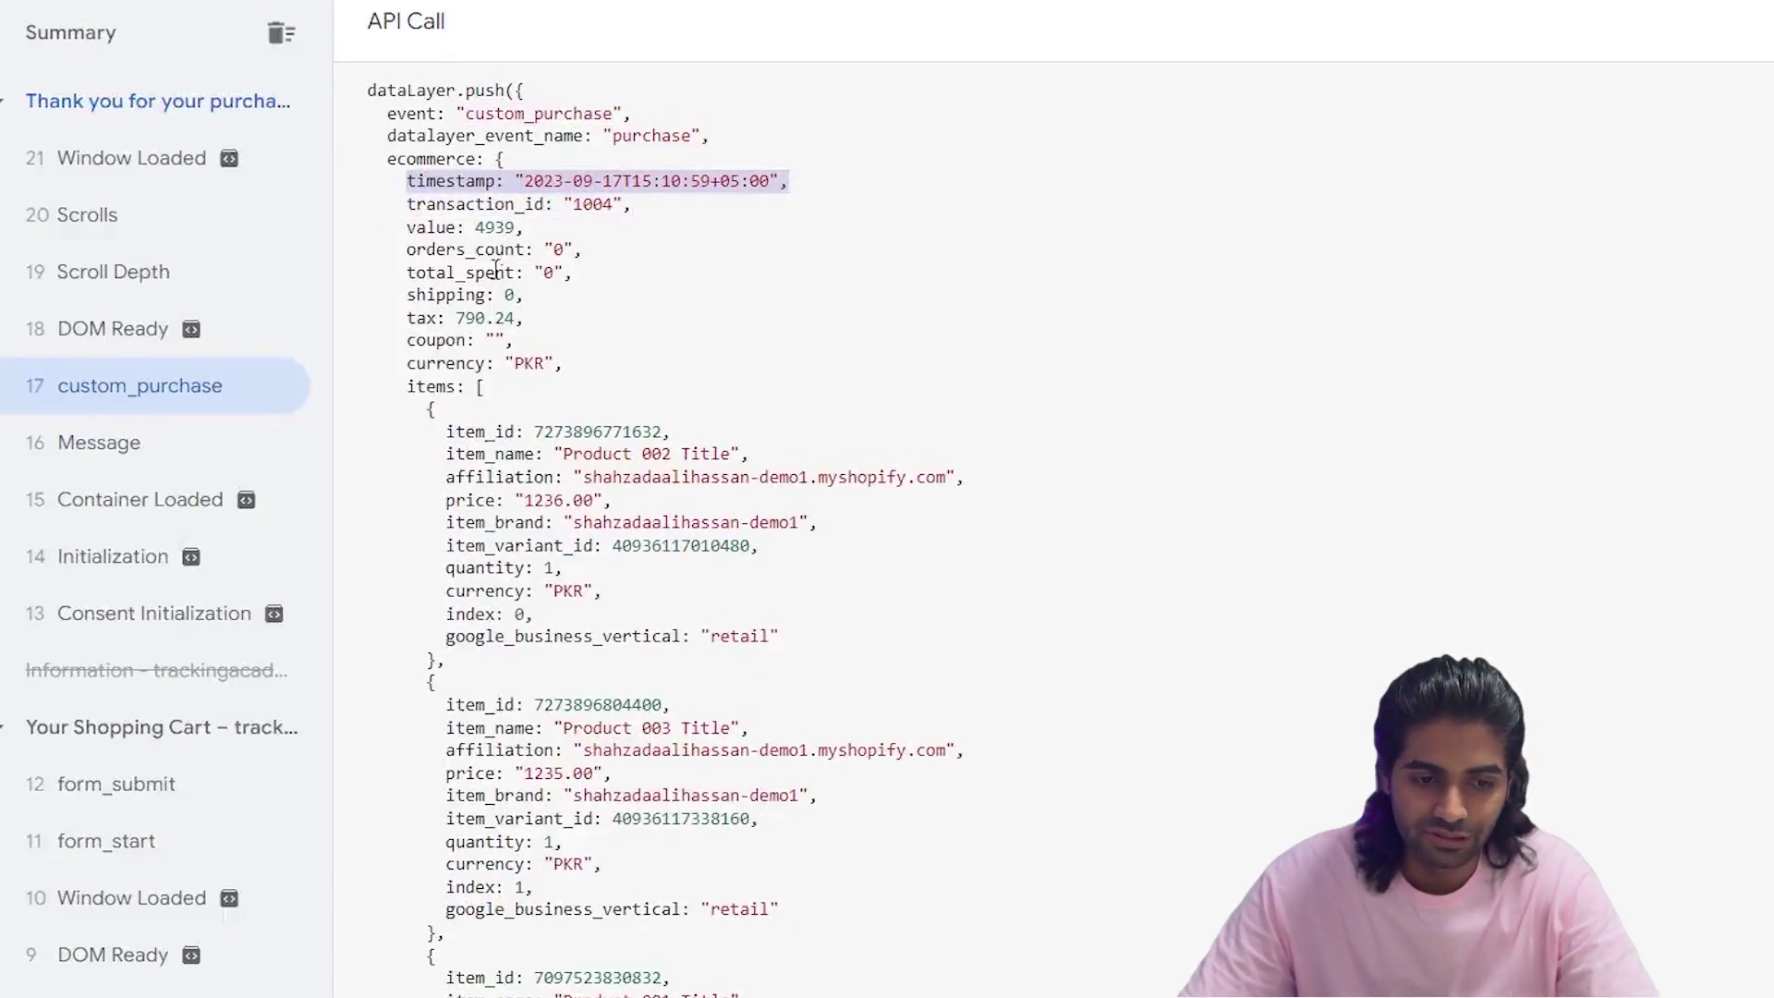
scroll(475, 439, "down", 10)
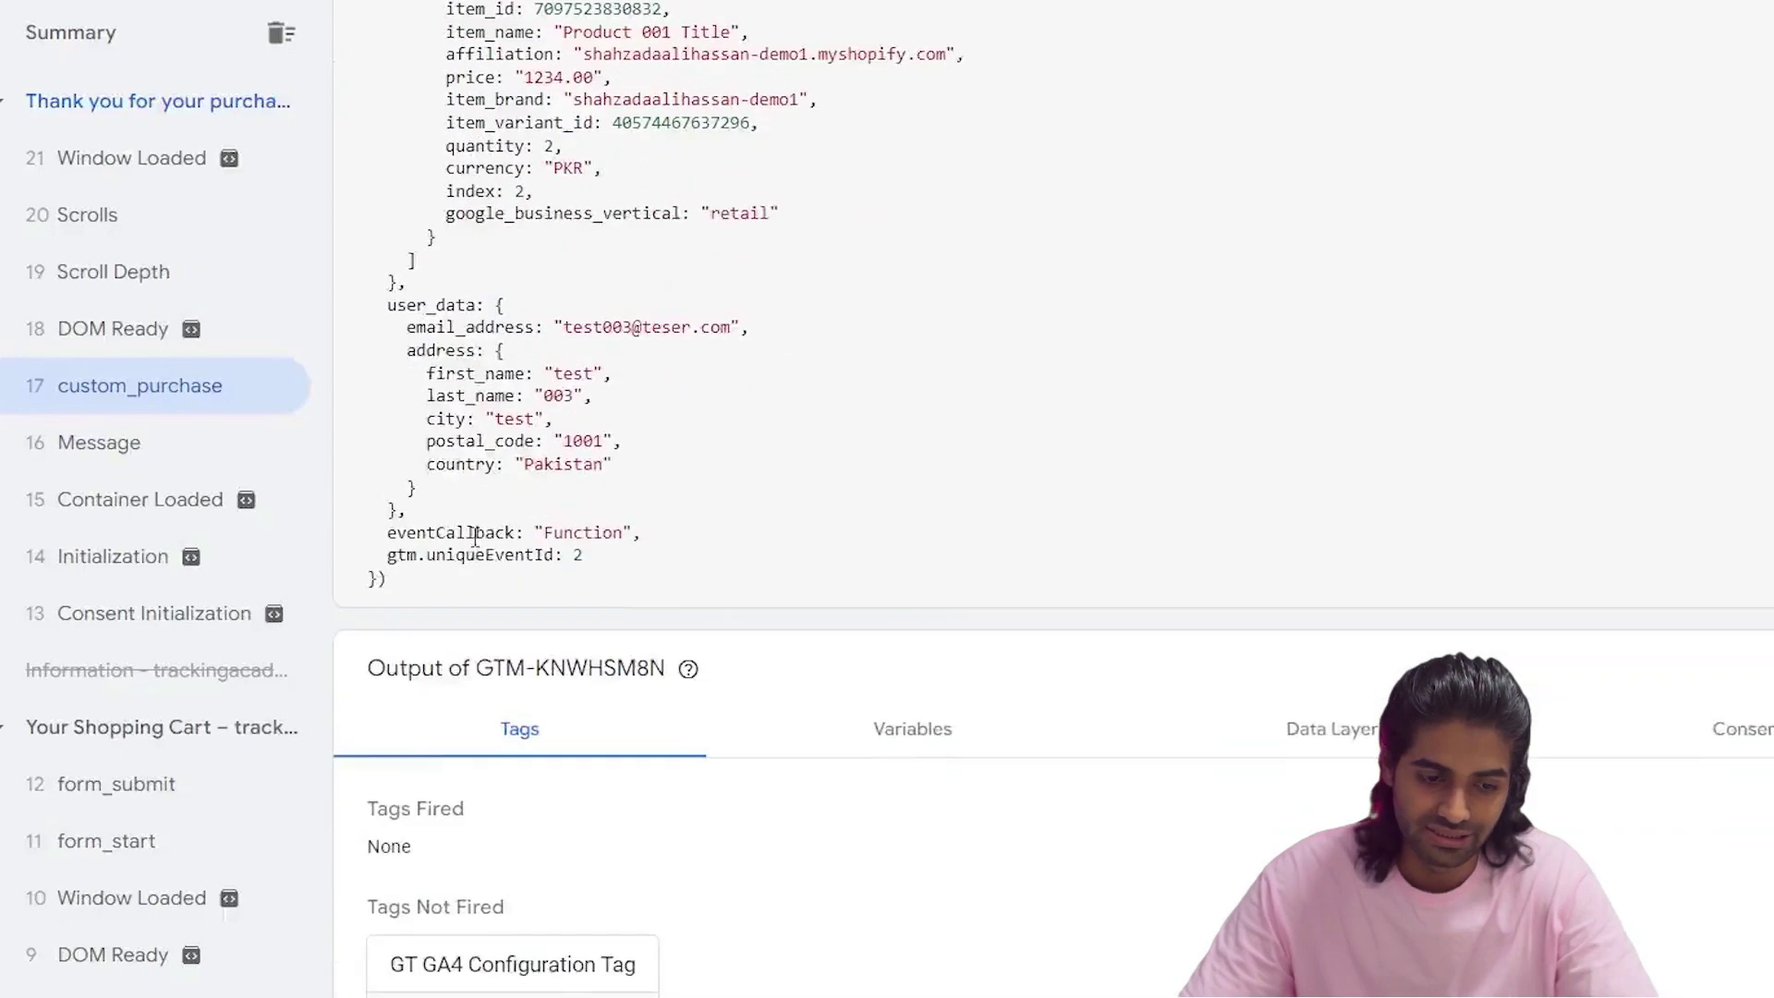
left_click_drag(412, 500, 293, 303)
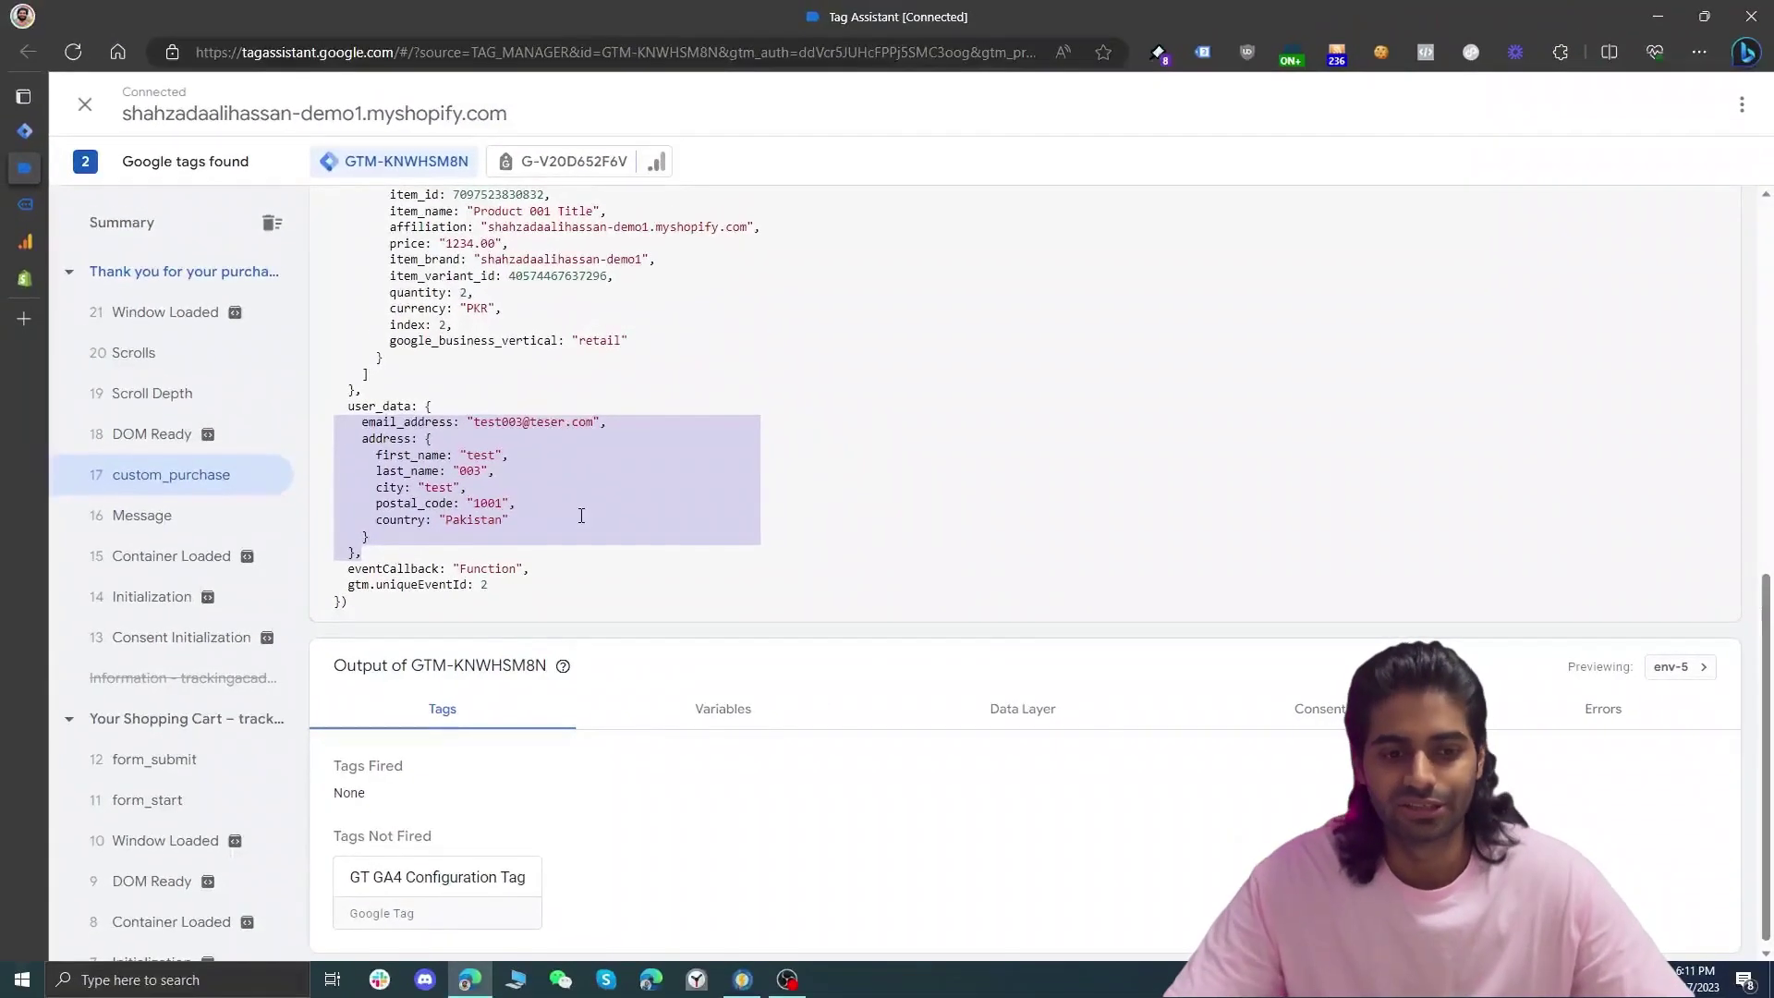
scroll(383, 325, "up", 7)
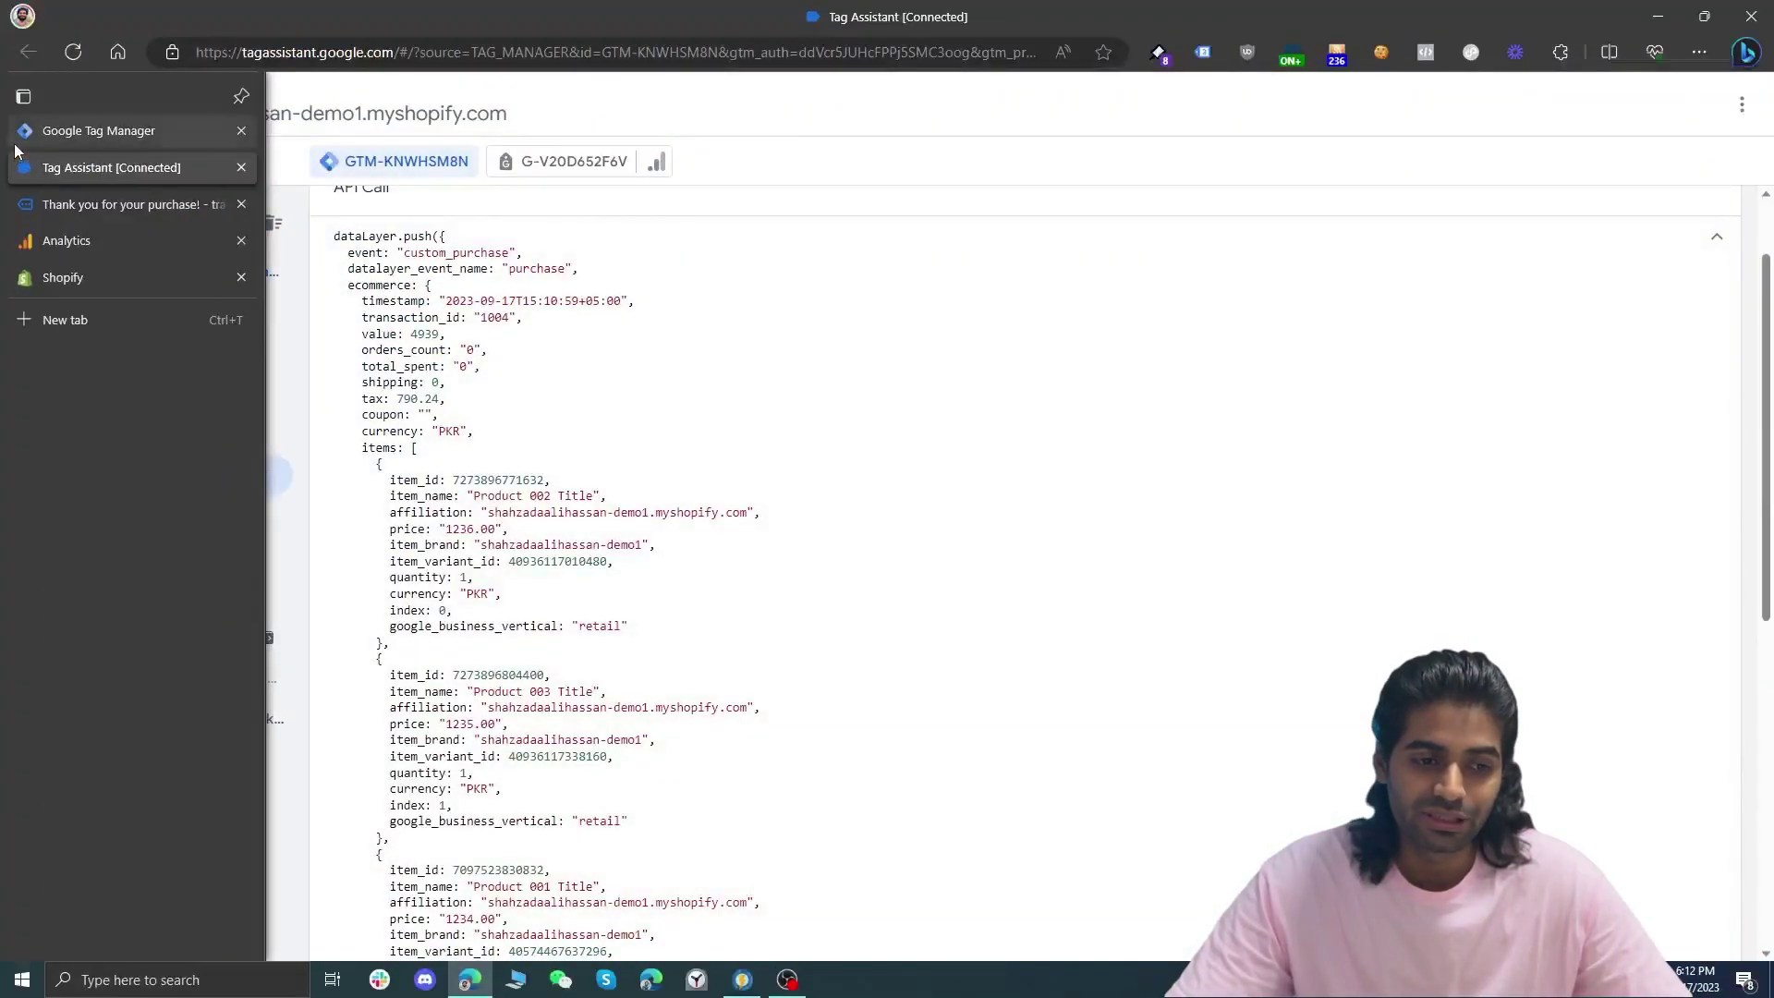
Open Tag Manager's triggers list, checking the event name in Tag Assistant along the way
left_click(37, 130)
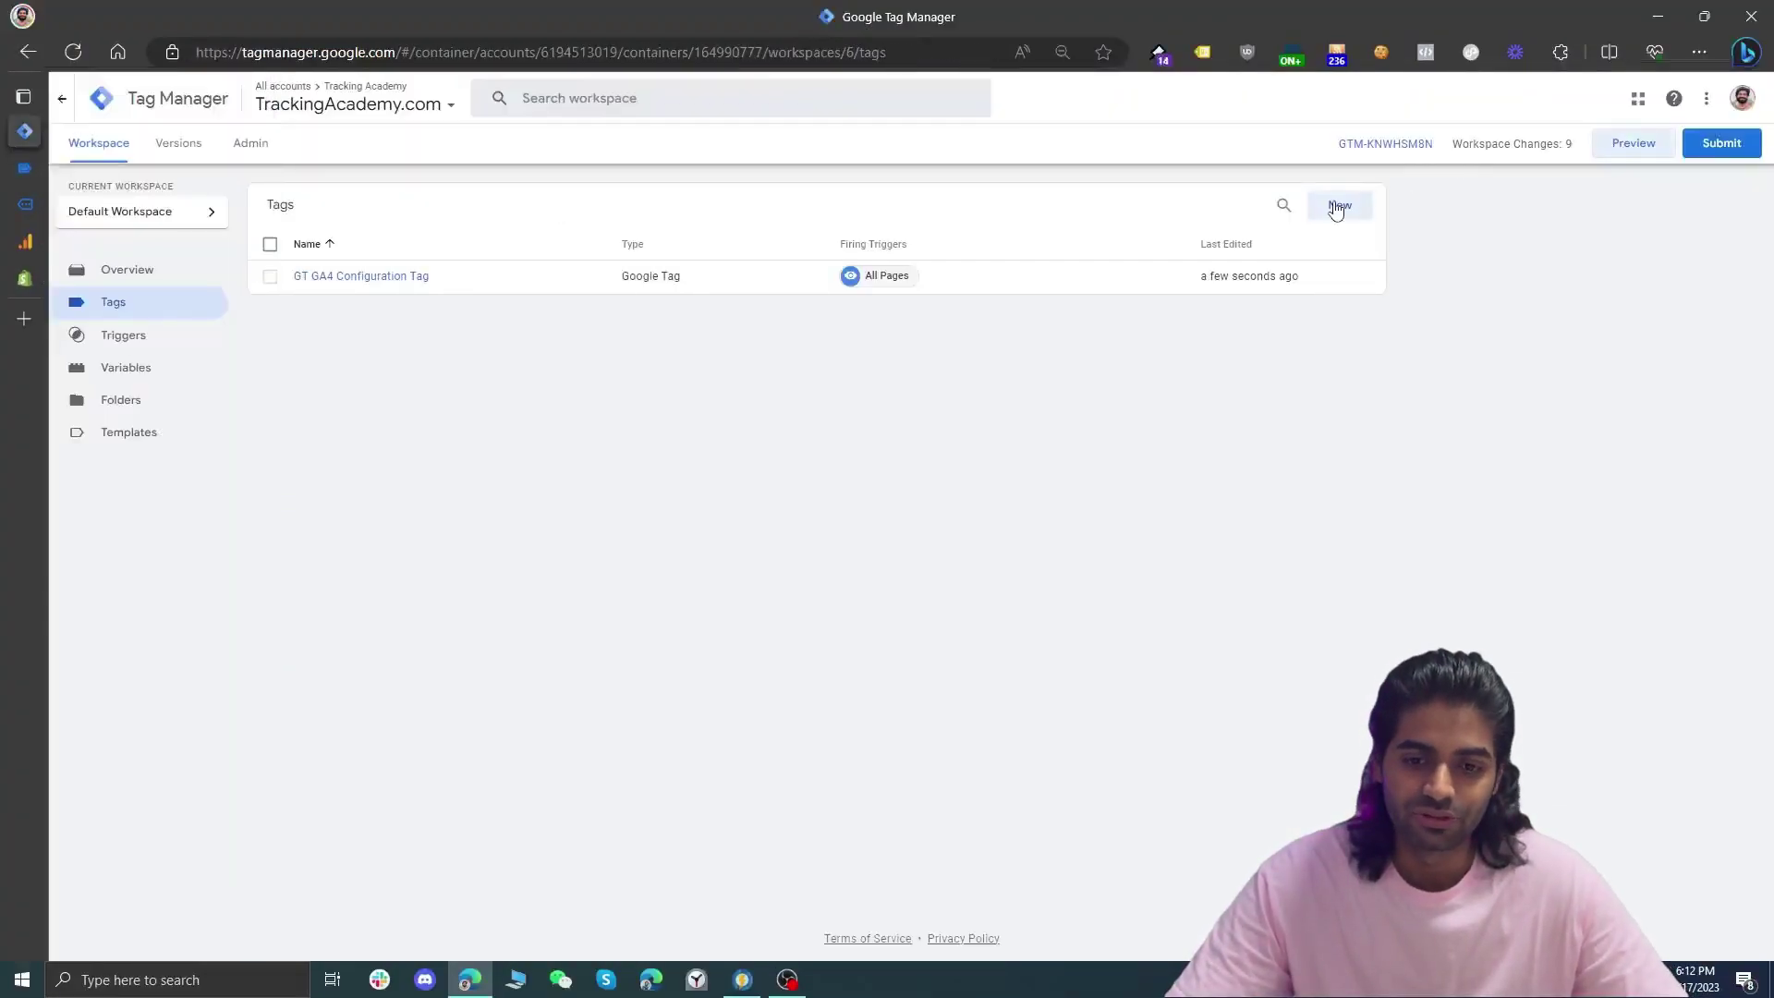
left_click(179, 350)
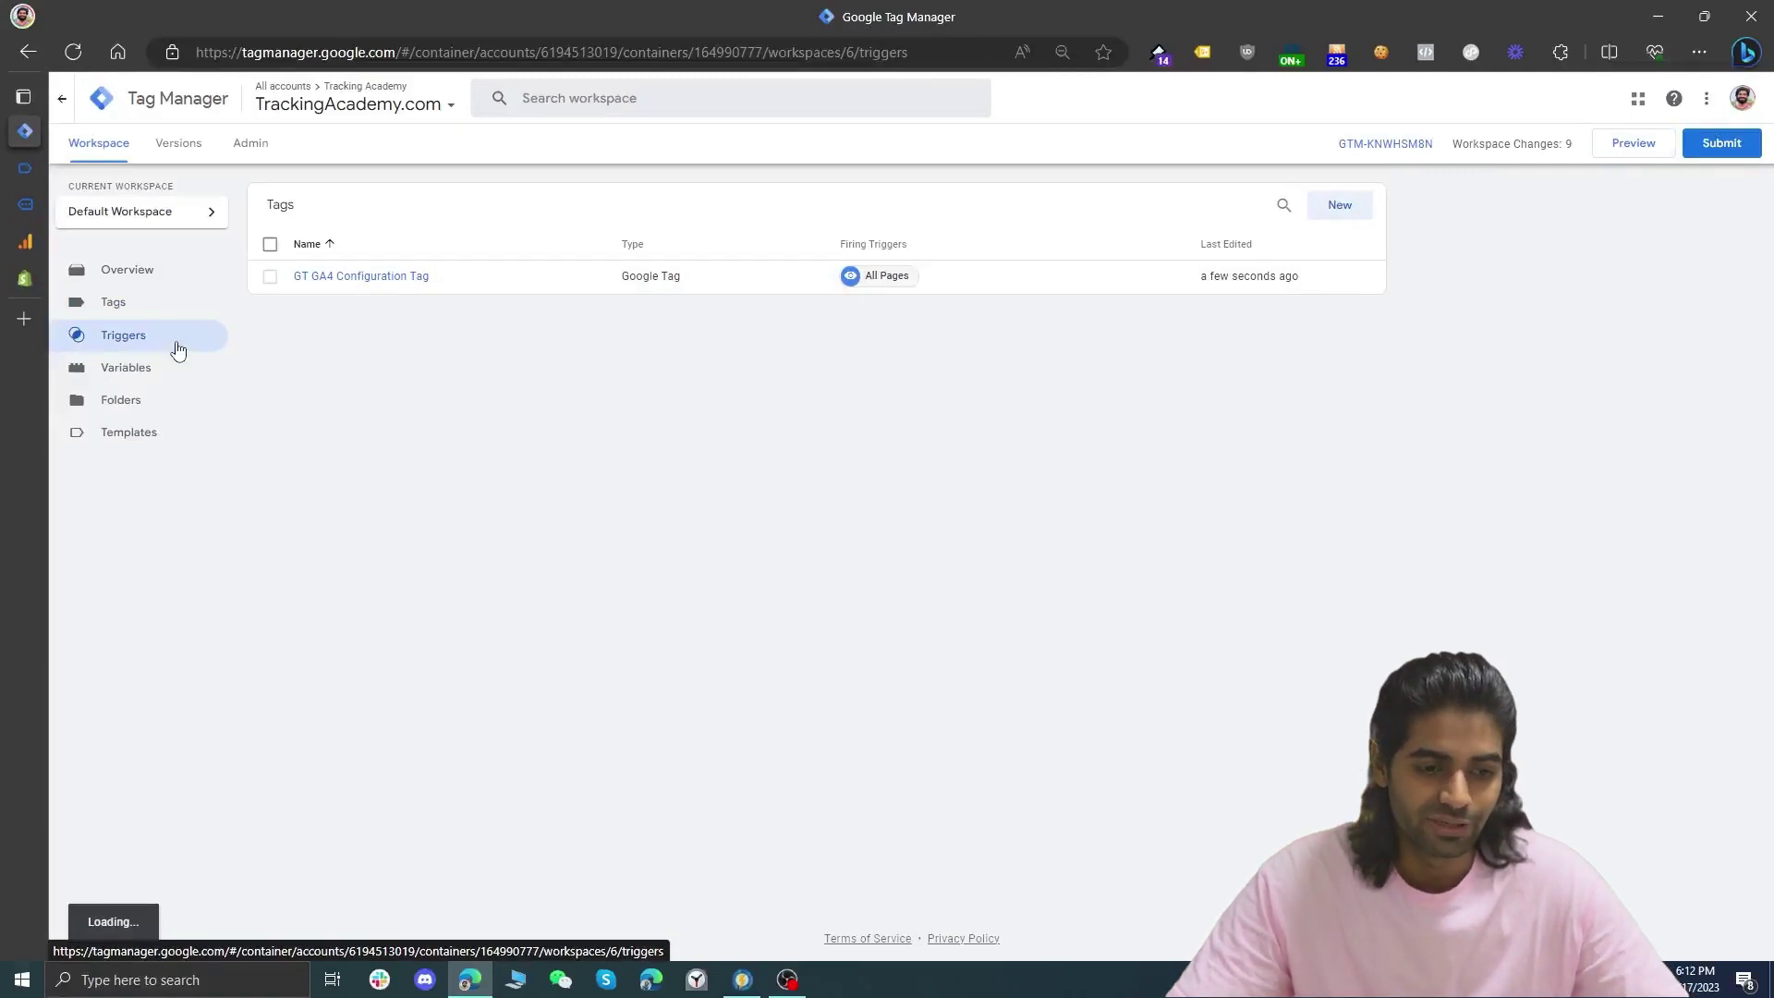
left_click(27, 175)
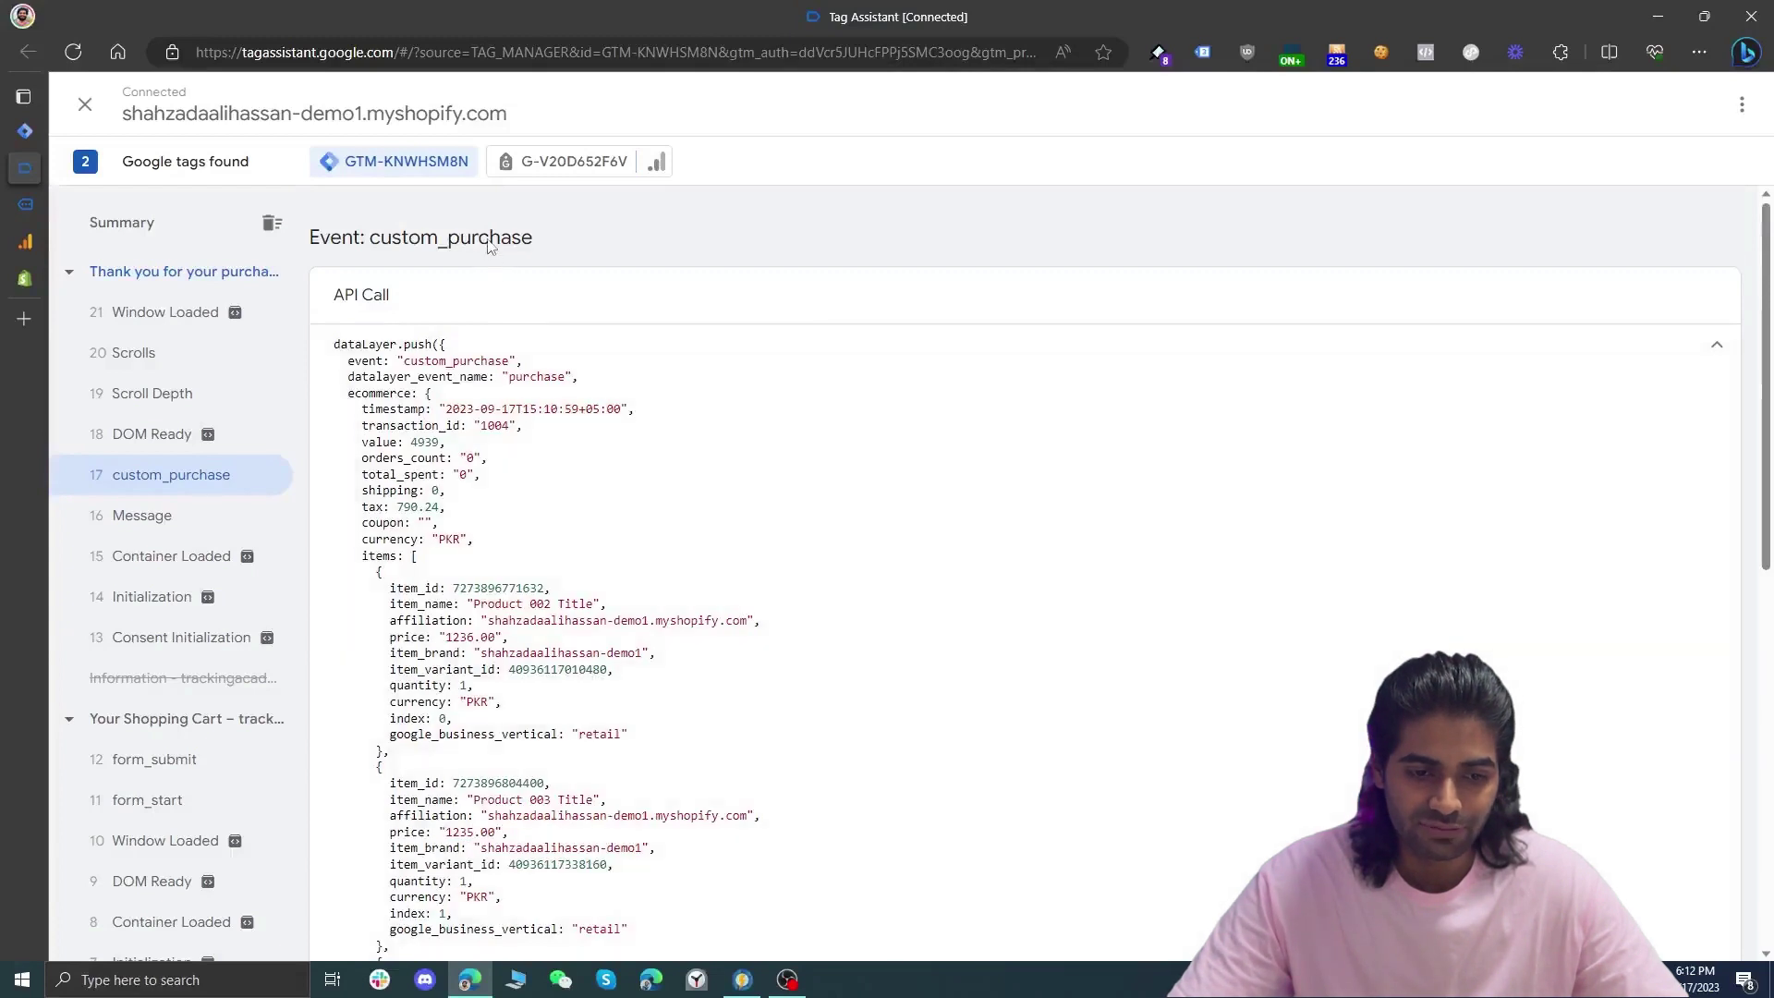
right_click(489, 245)
key("Escape")
key("ctrl+shift+Tab")
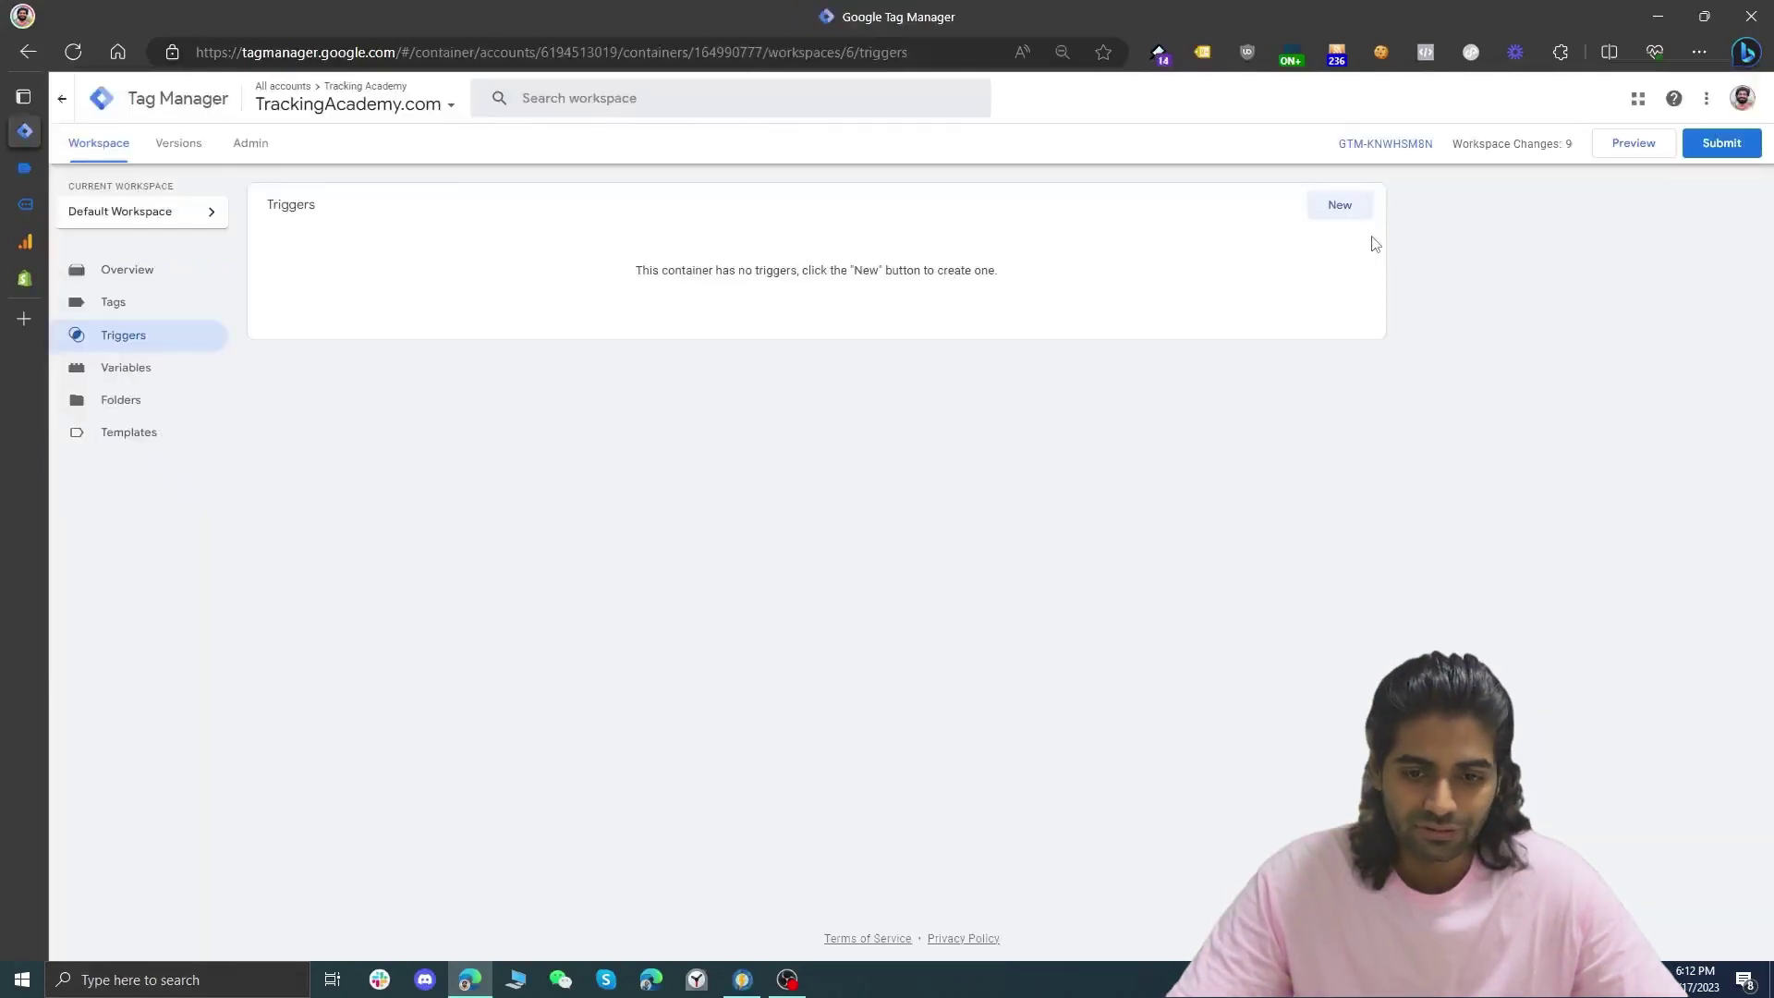
Save a Custom Event trigger 'CE custom_purchase' listening for event name custom_purchase
left_click(1333, 204)
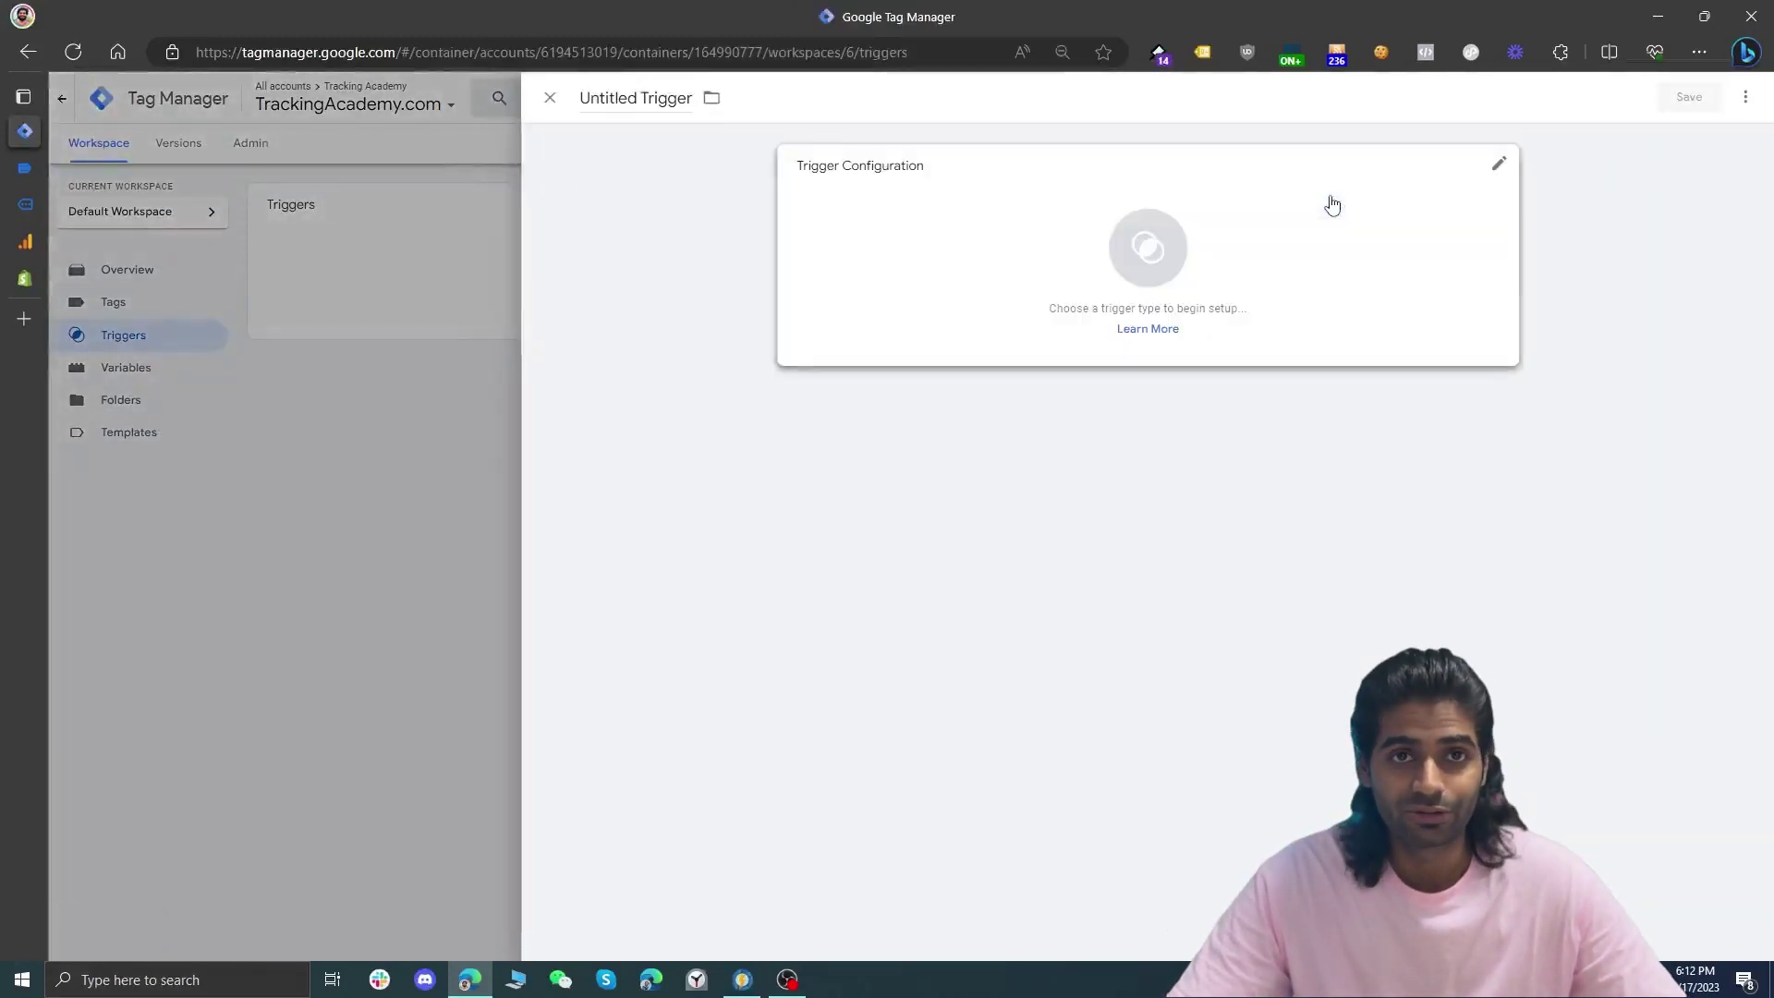
left_click(1345, 295)
left_click(1349, 828)
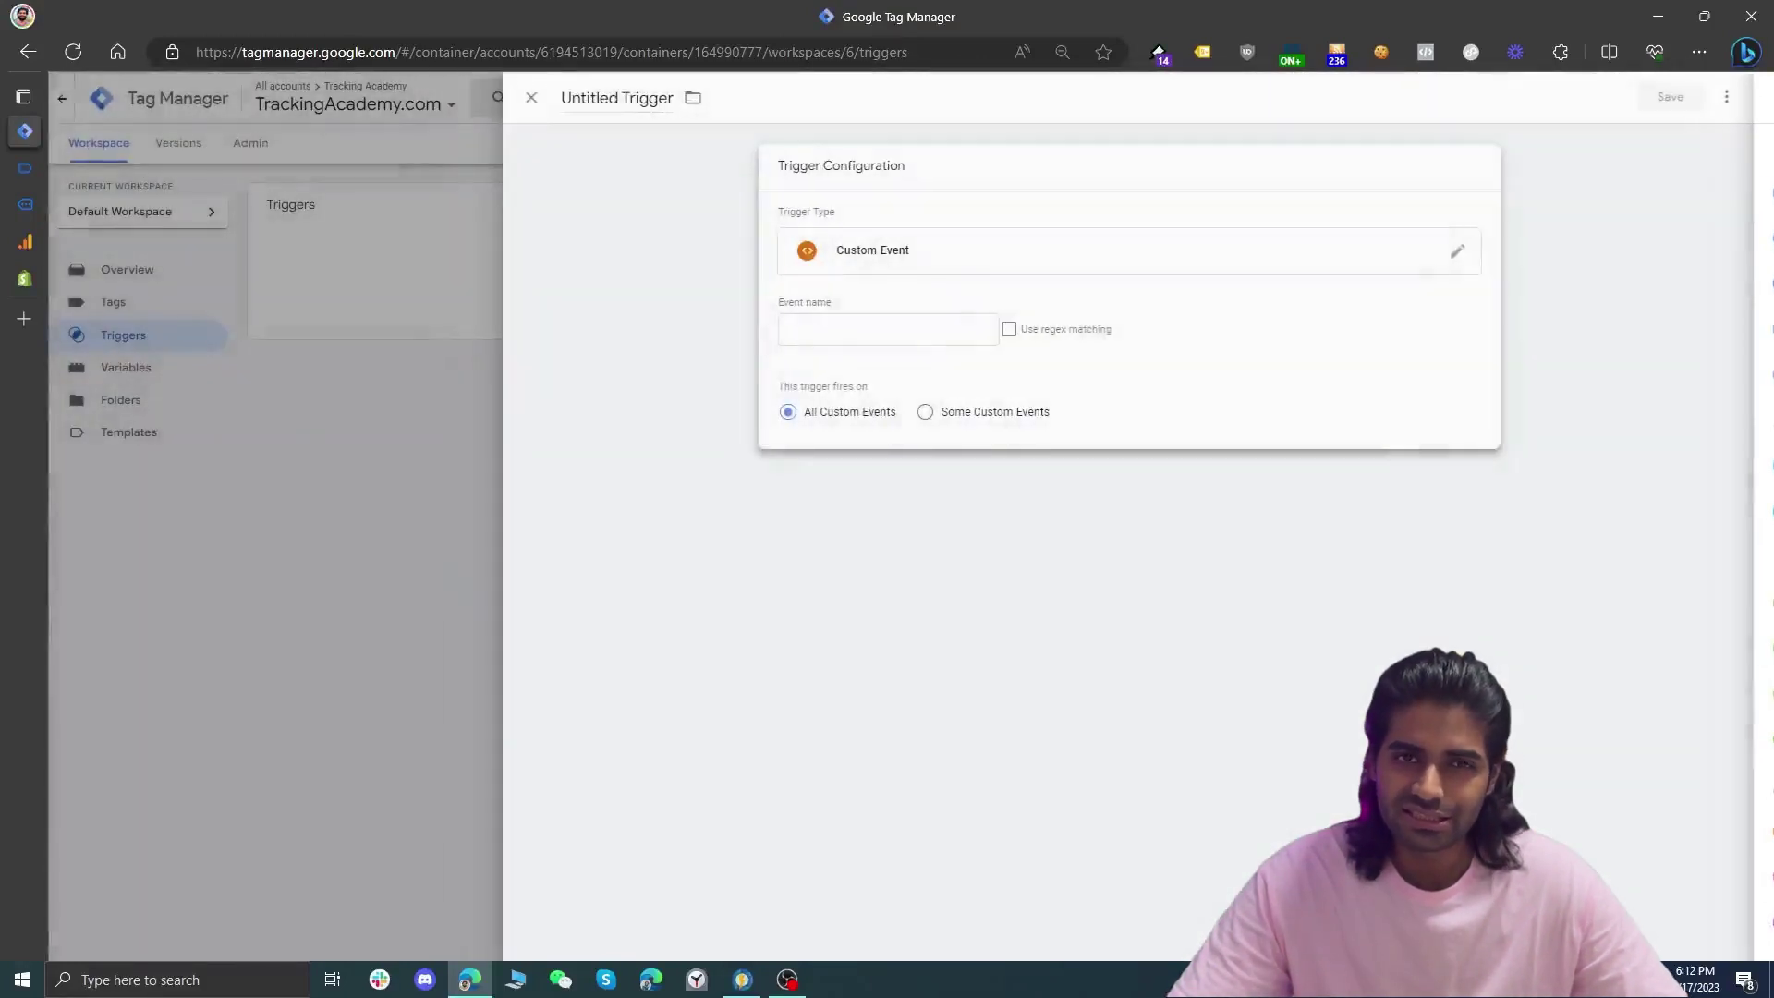
left_click(837, 337)
type("custom_purchase")
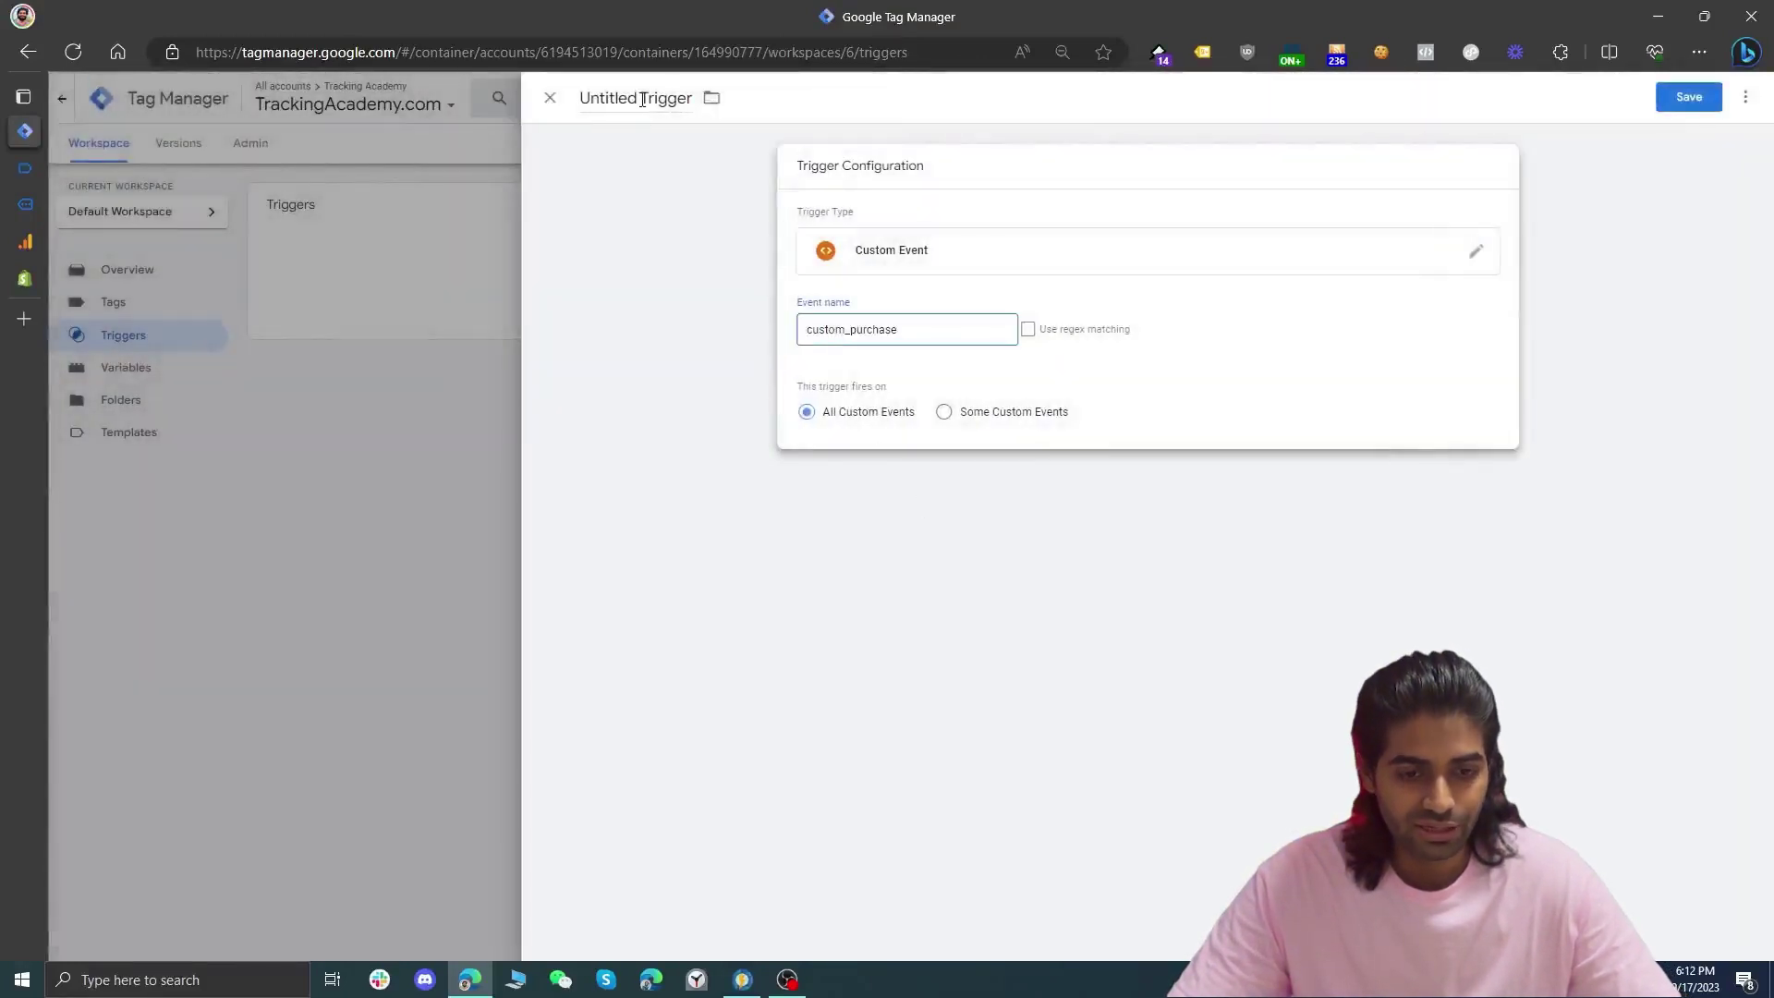
left_click(643, 99)
type("CE")
type("custom_purchase")
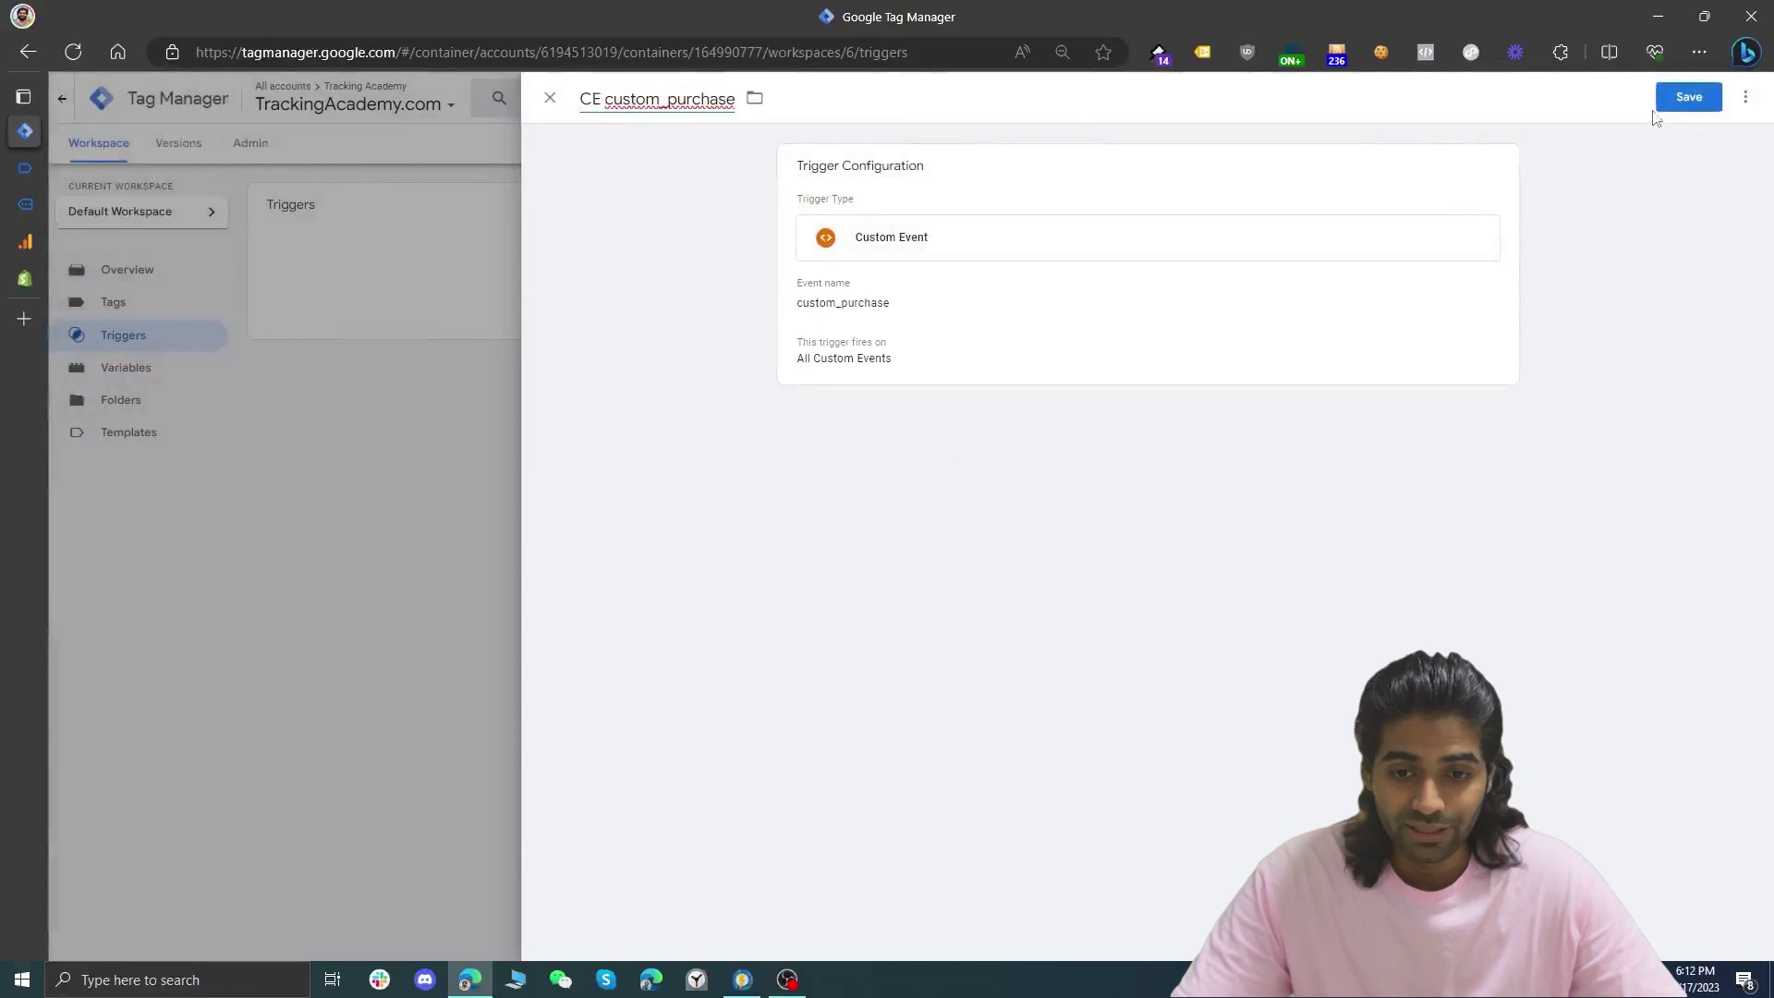
left_click(1687, 97)
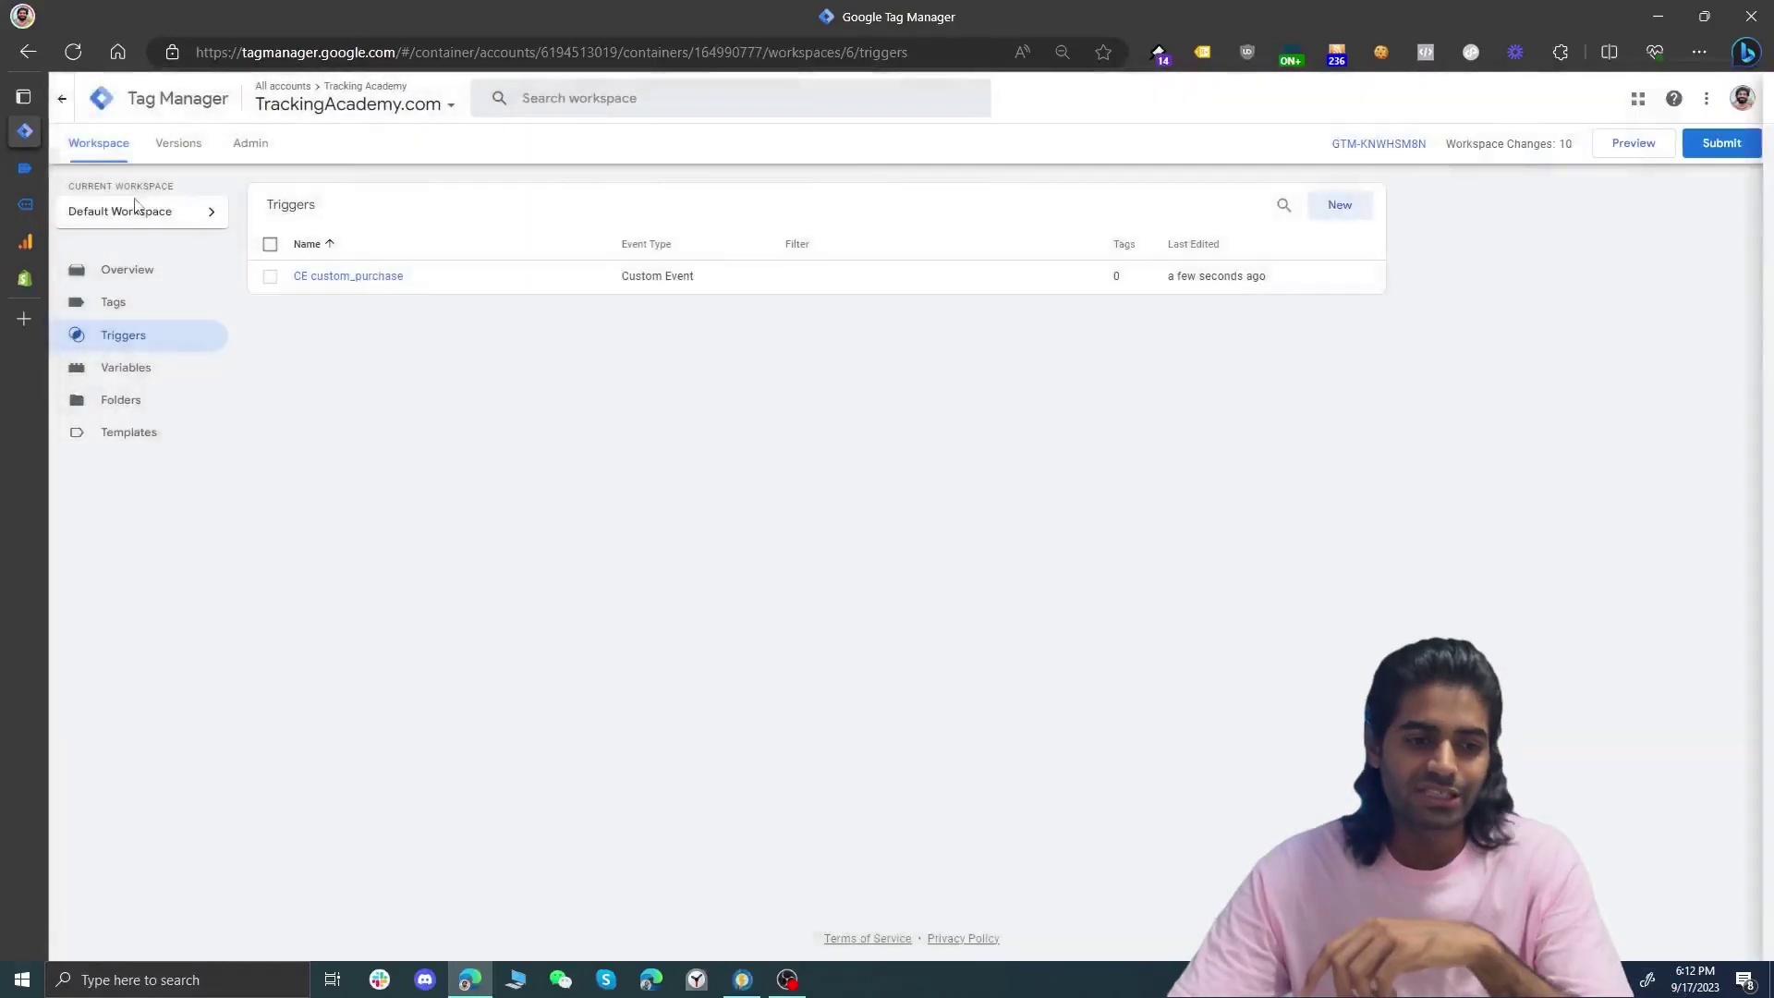
Recheck the custom_purchase event name in Tag Assistant, then return to Tag Manager
left_click(31, 162)
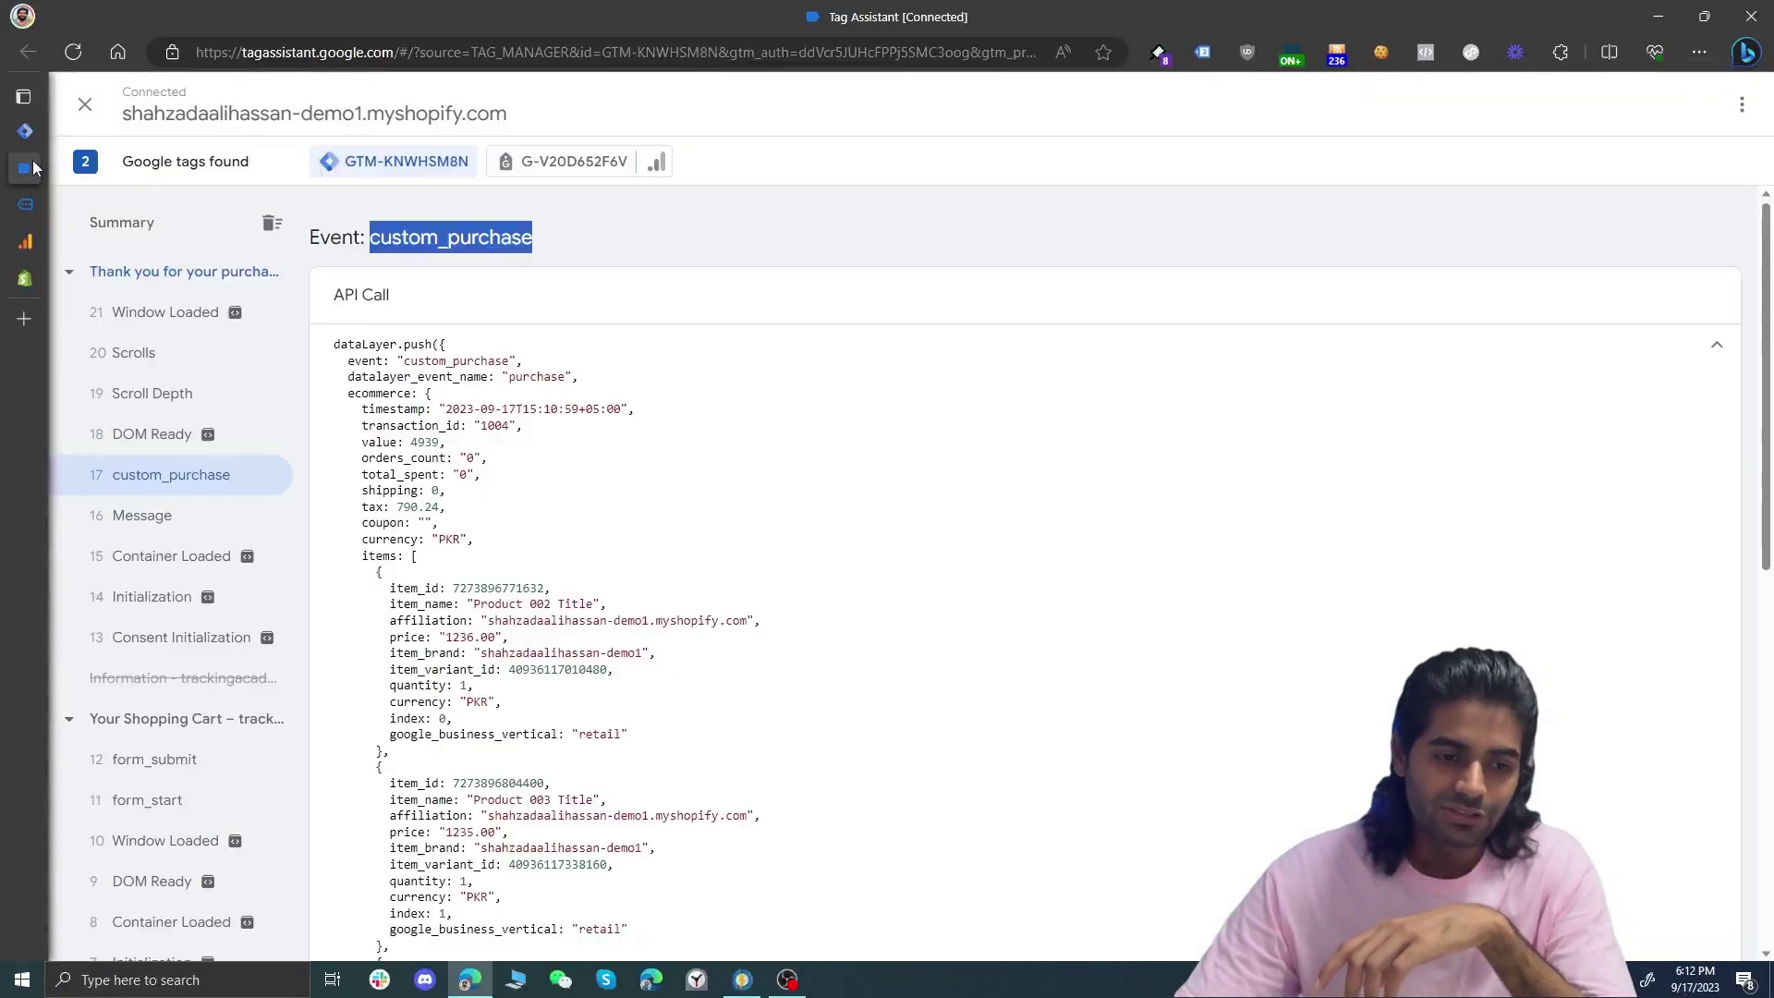
left_click(453, 248)
left_click_drag(380, 248, 374, 249)
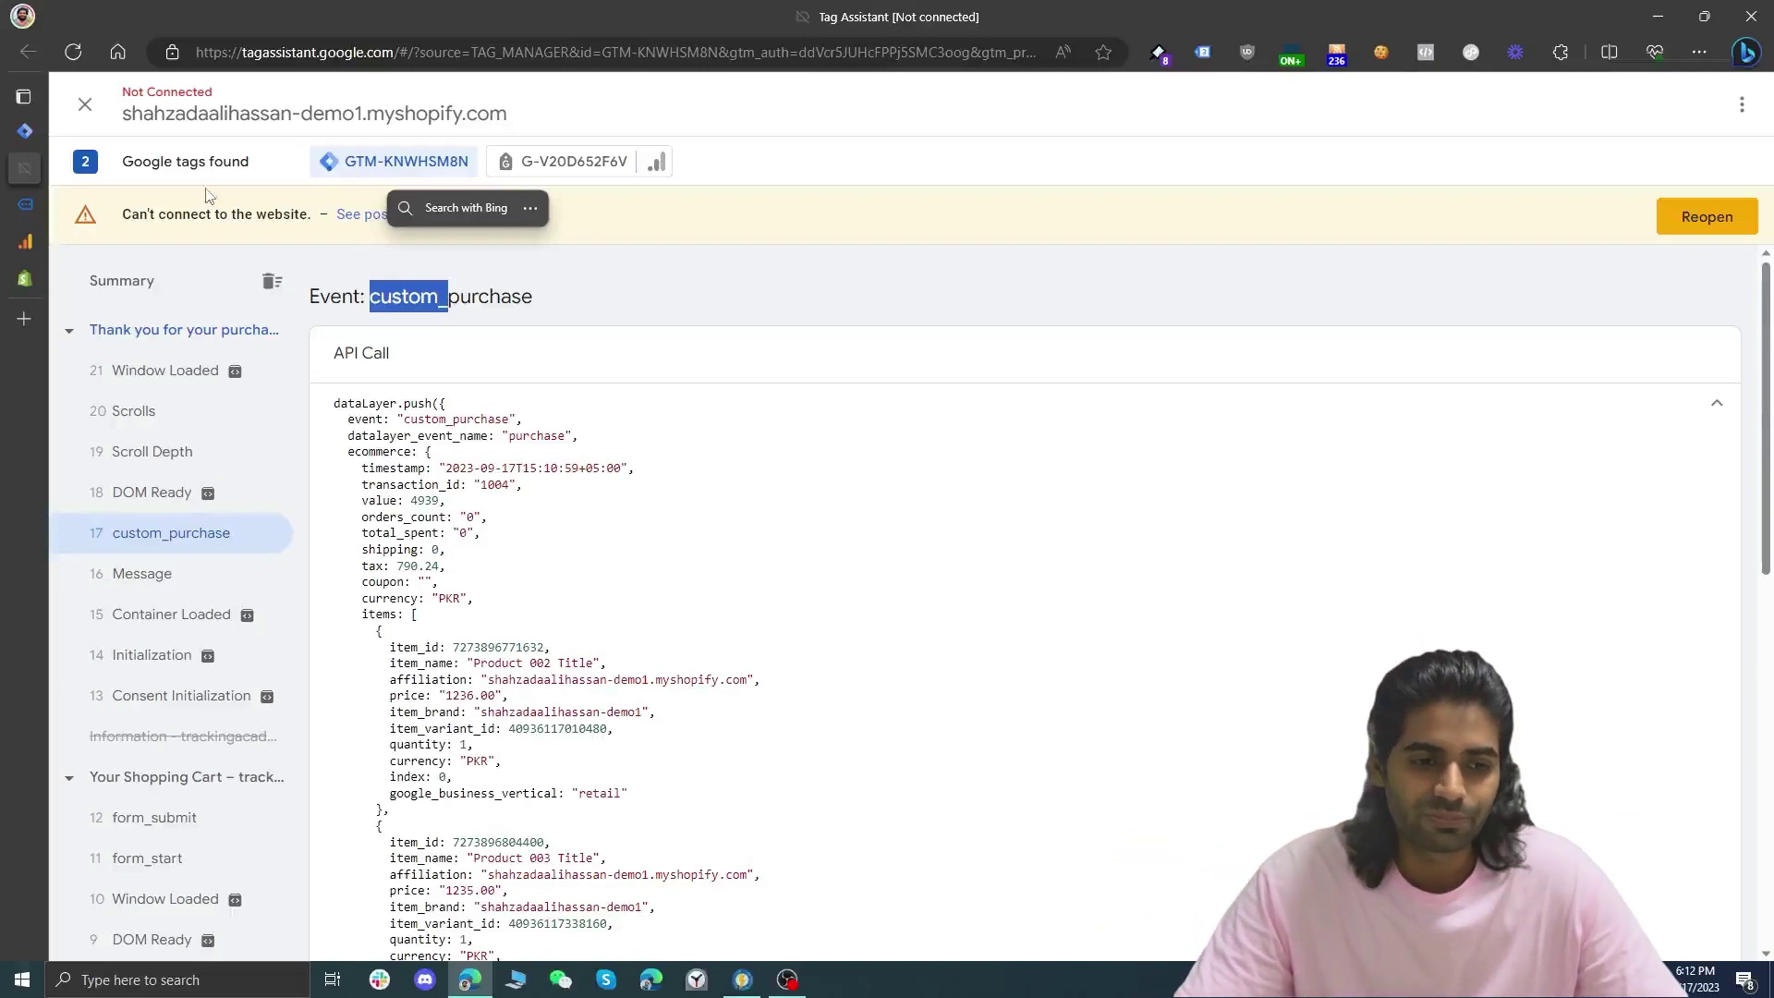
left_click(25, 131)
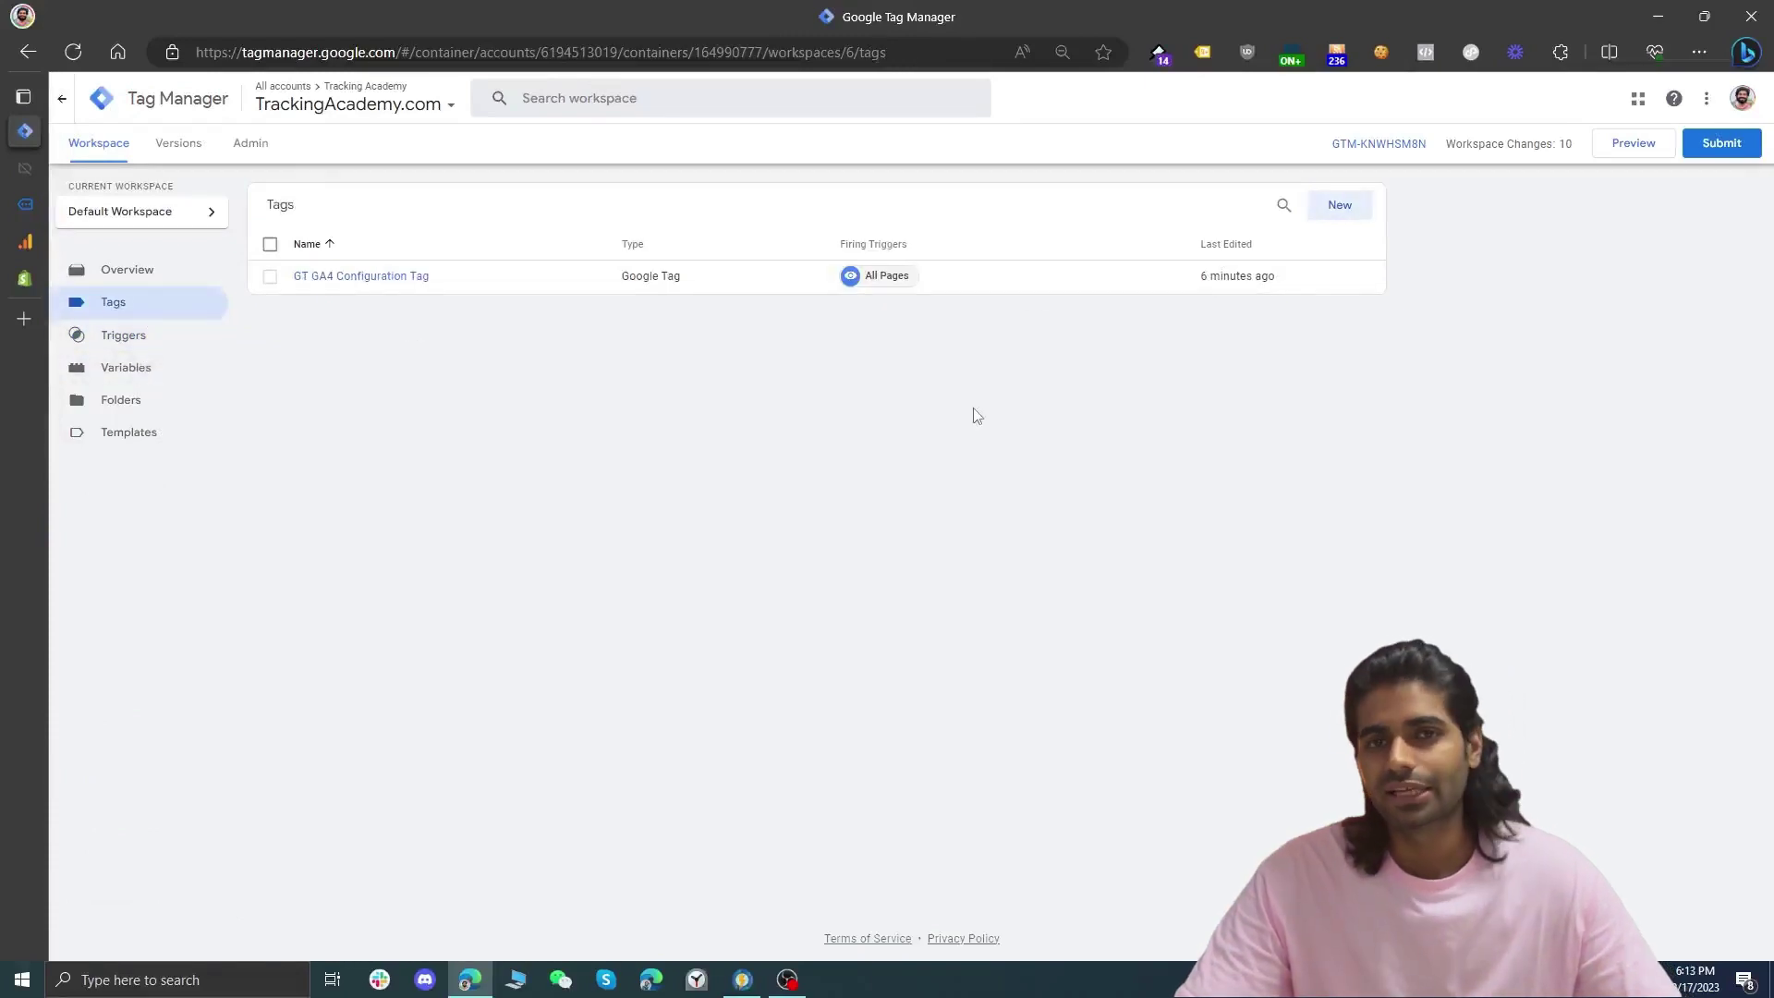
Start a new GA4 Event tag using the {{GA4 Measurment ID}} variable
left_click(1345, 207)
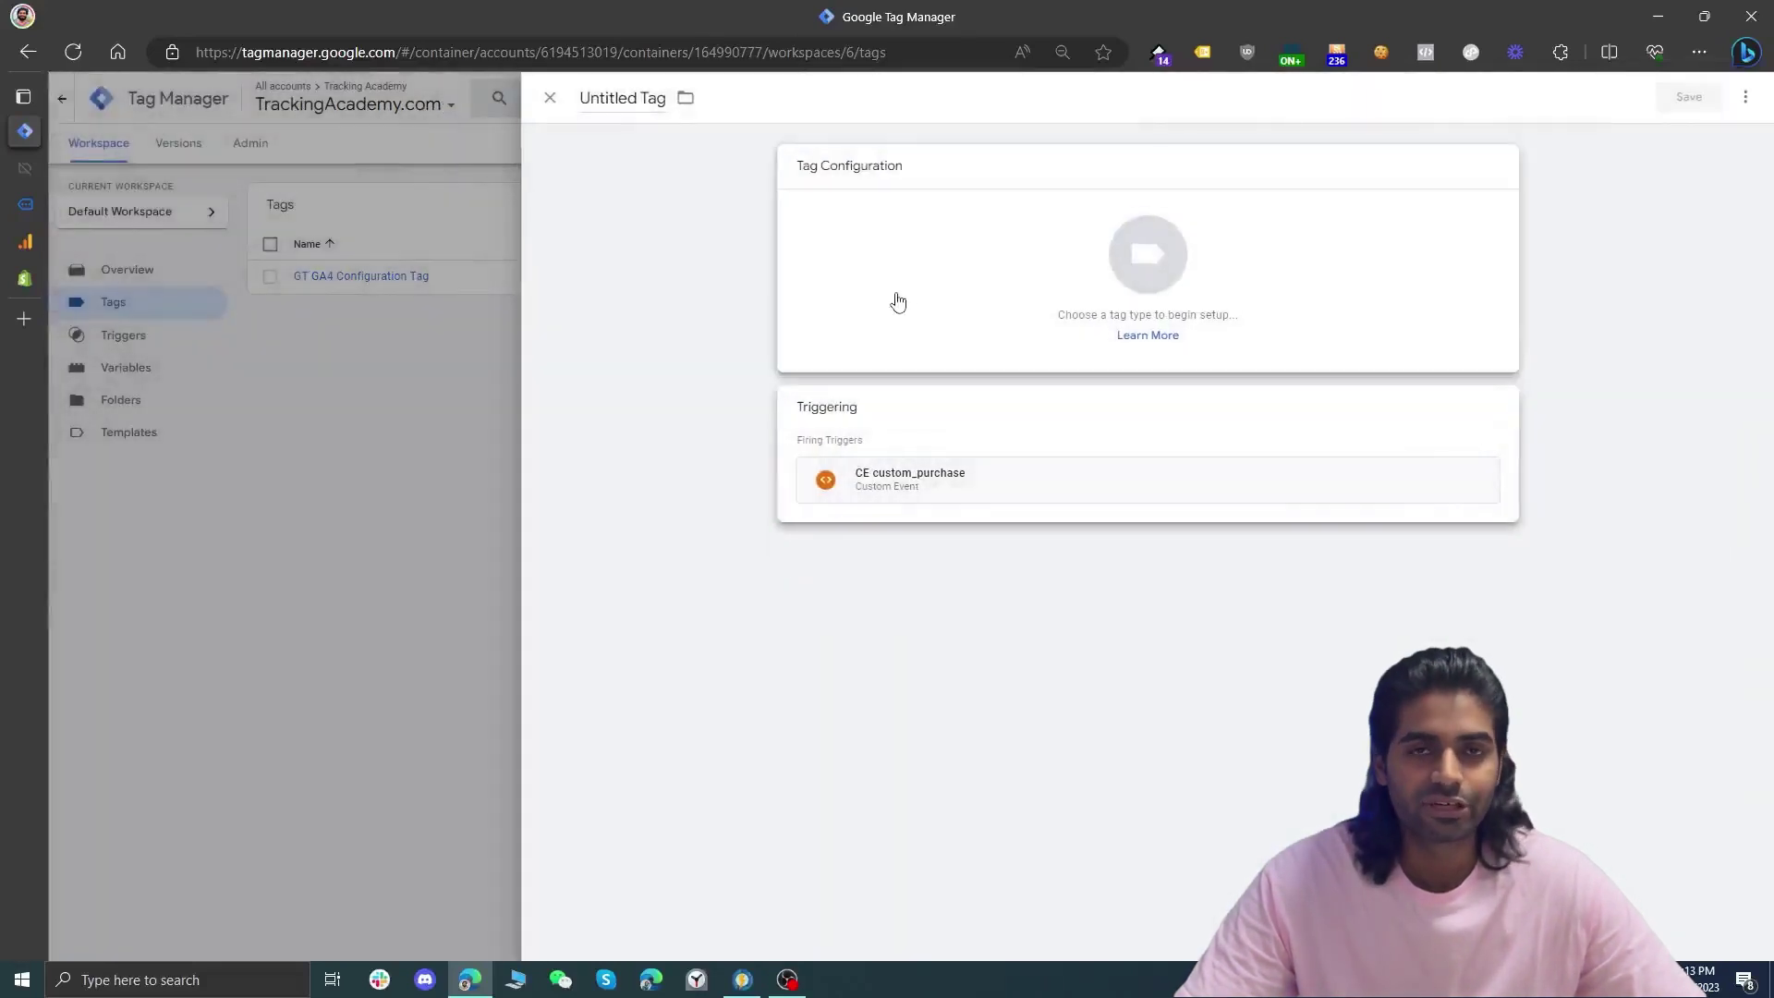
left_click(898, 302)
left_click(1701, 251)
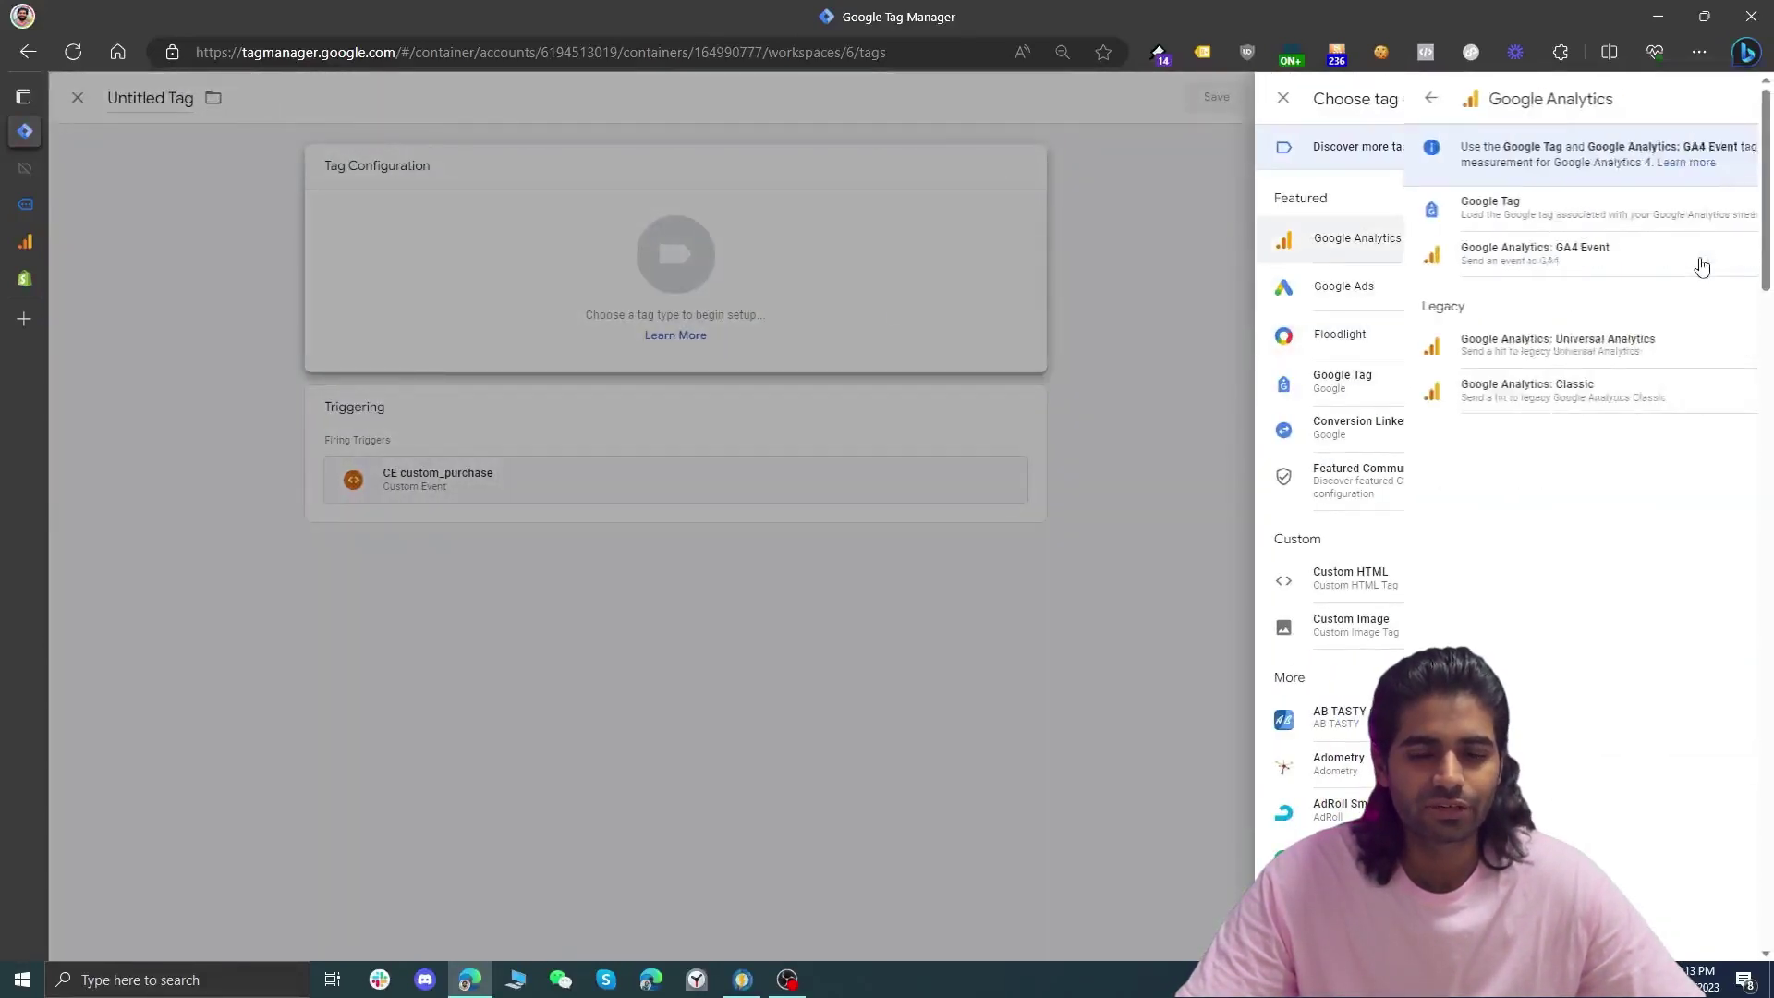
left_click(1662, 267)
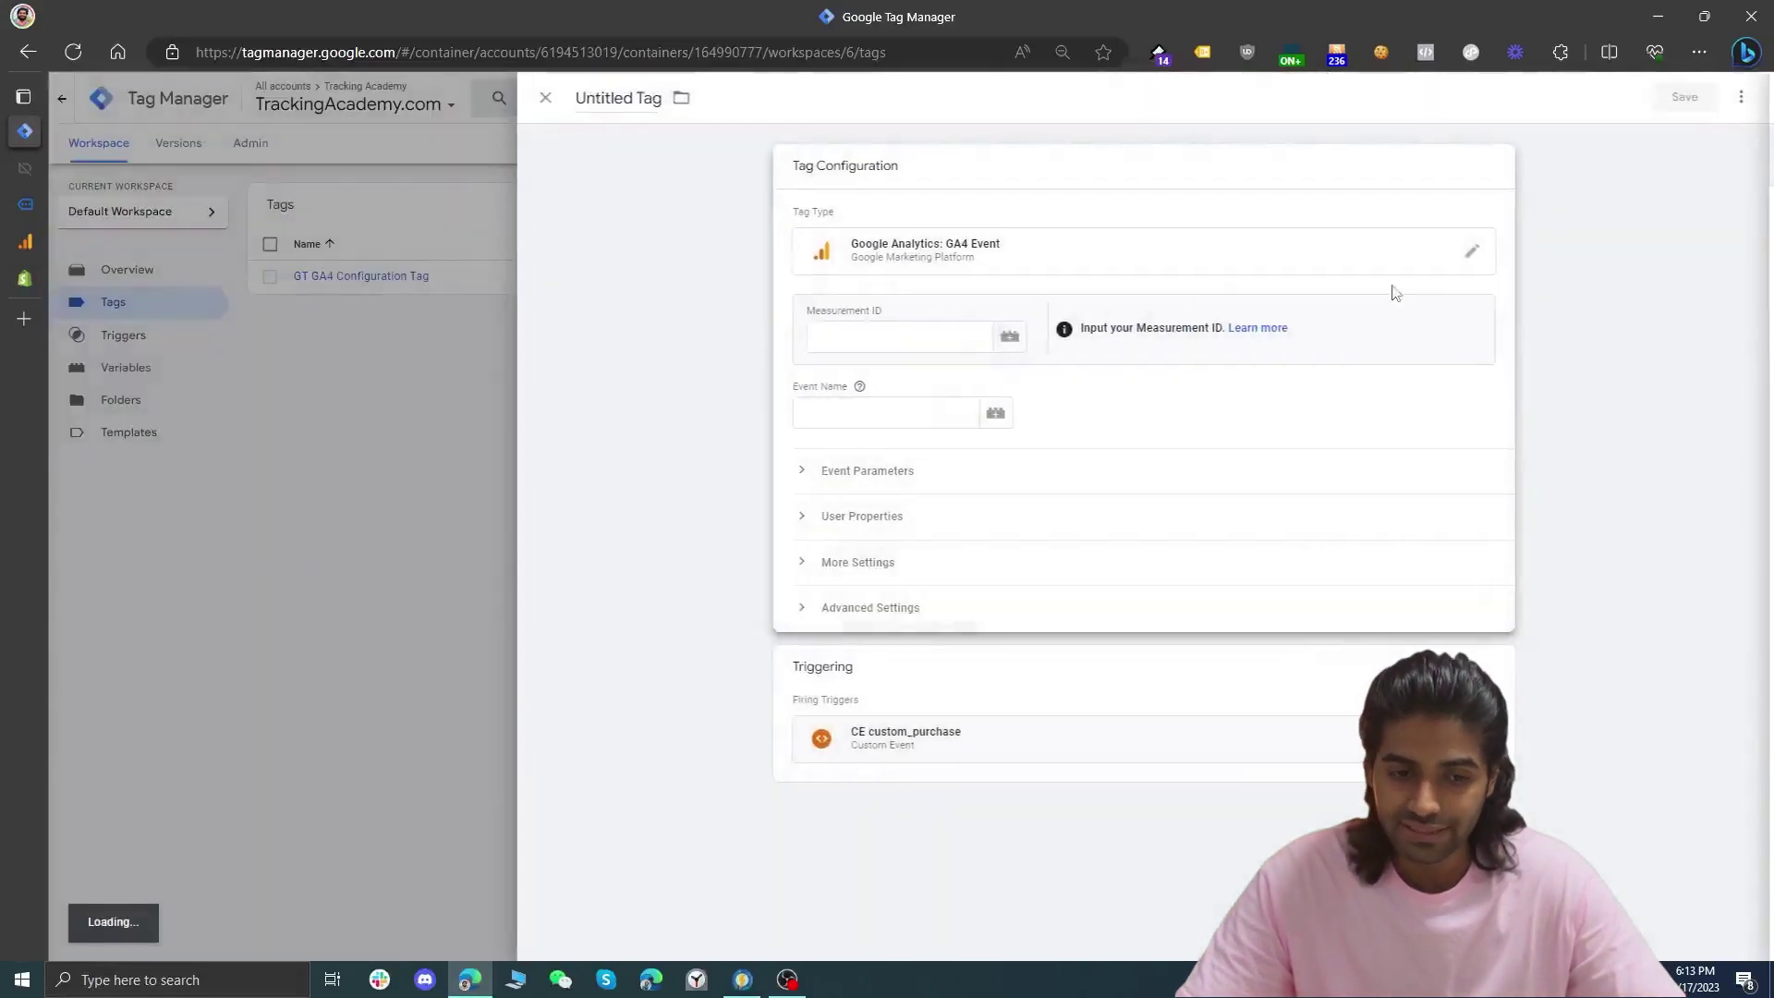
left_click(1008, 336)
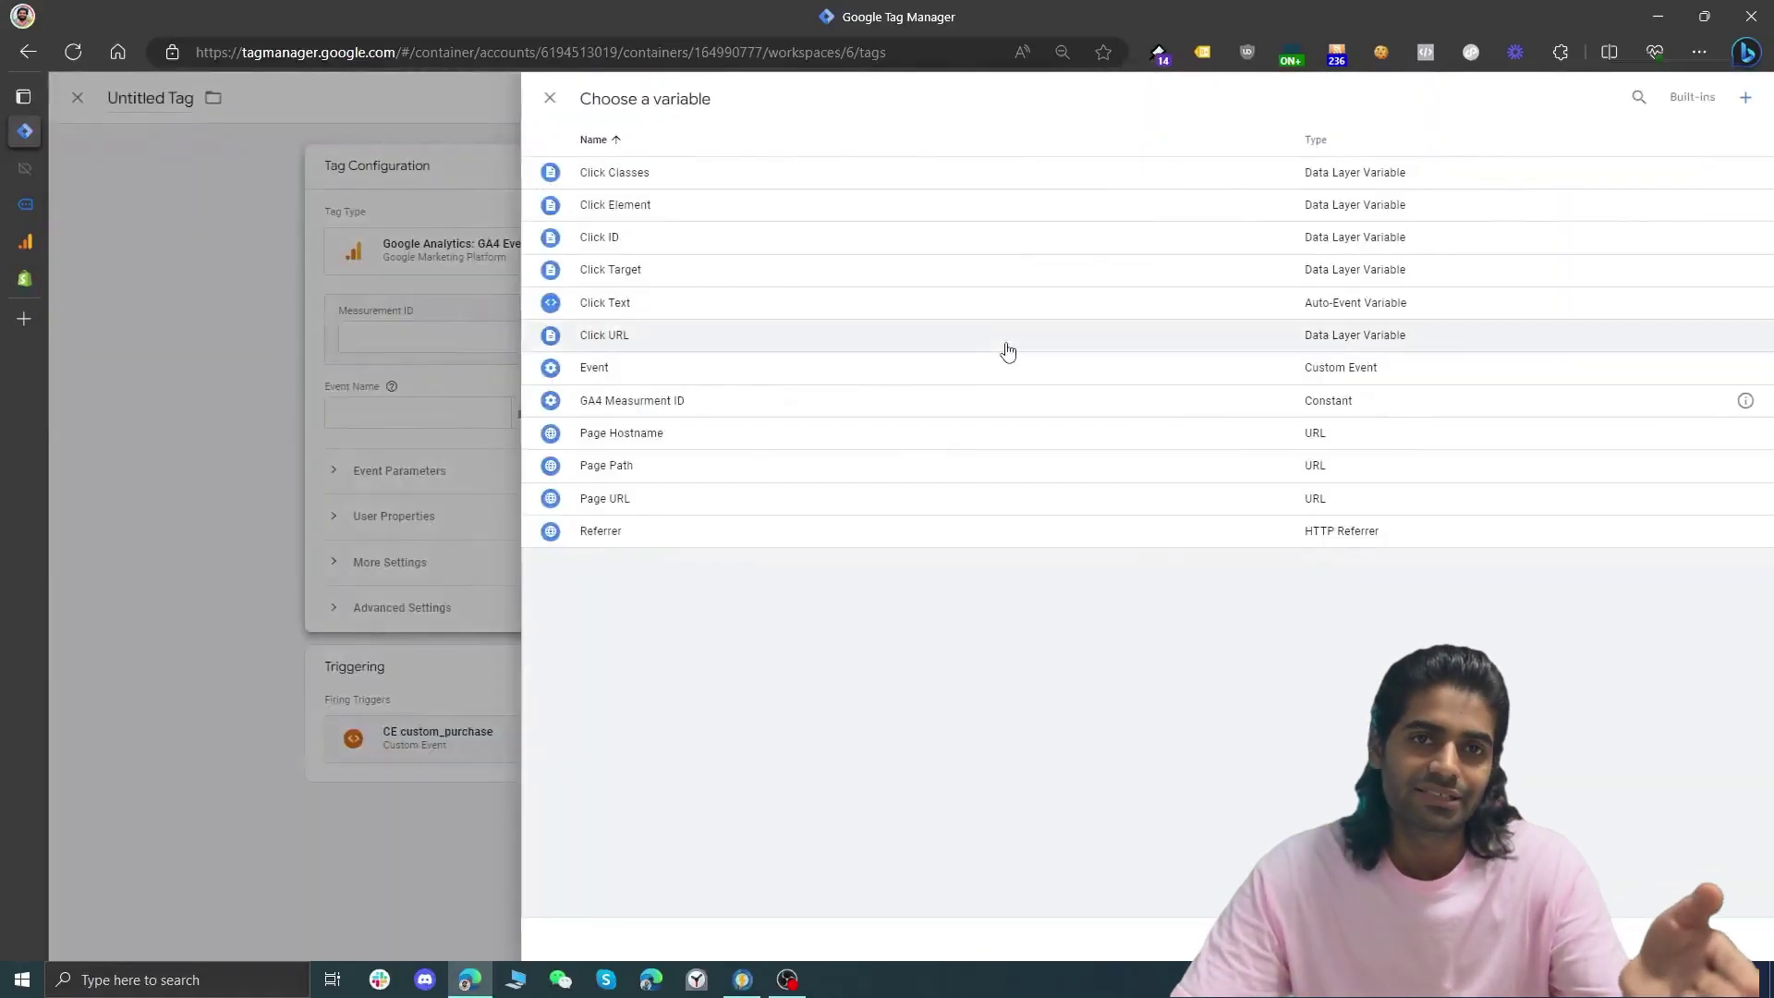
left_click(901, 401)
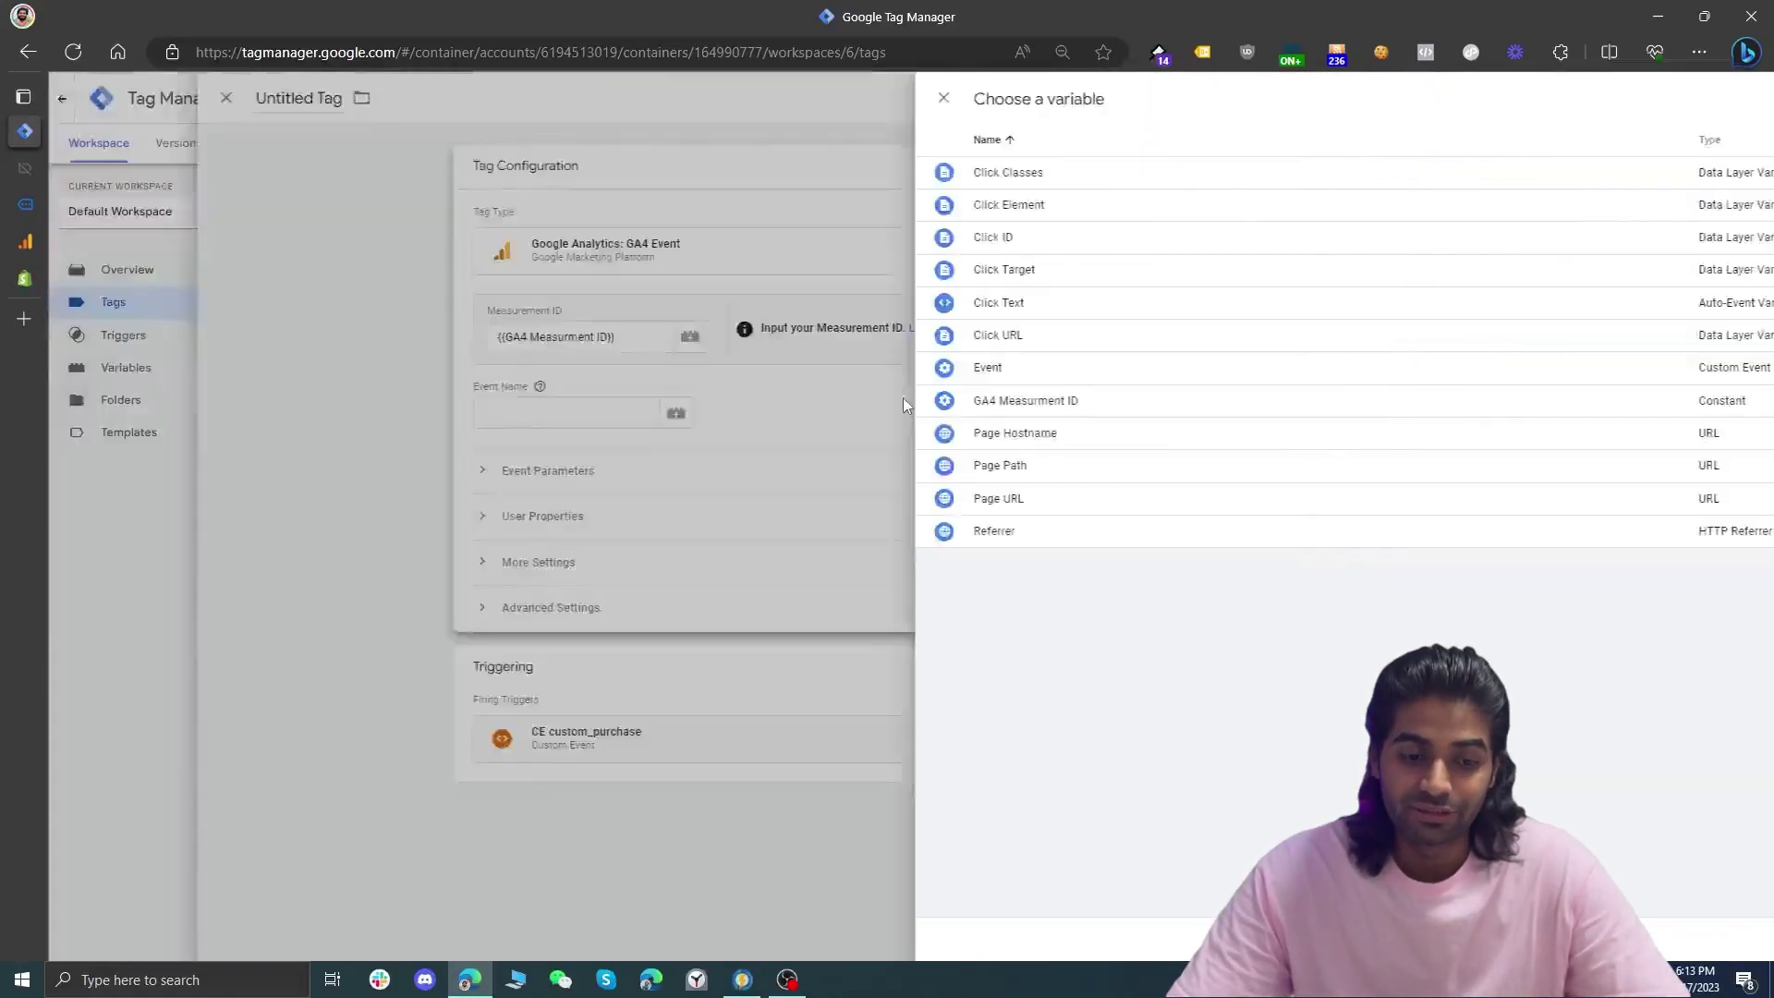
Set the event name to purchase and try the Ecommerce data option, leaving it off
left_click(893, 409)
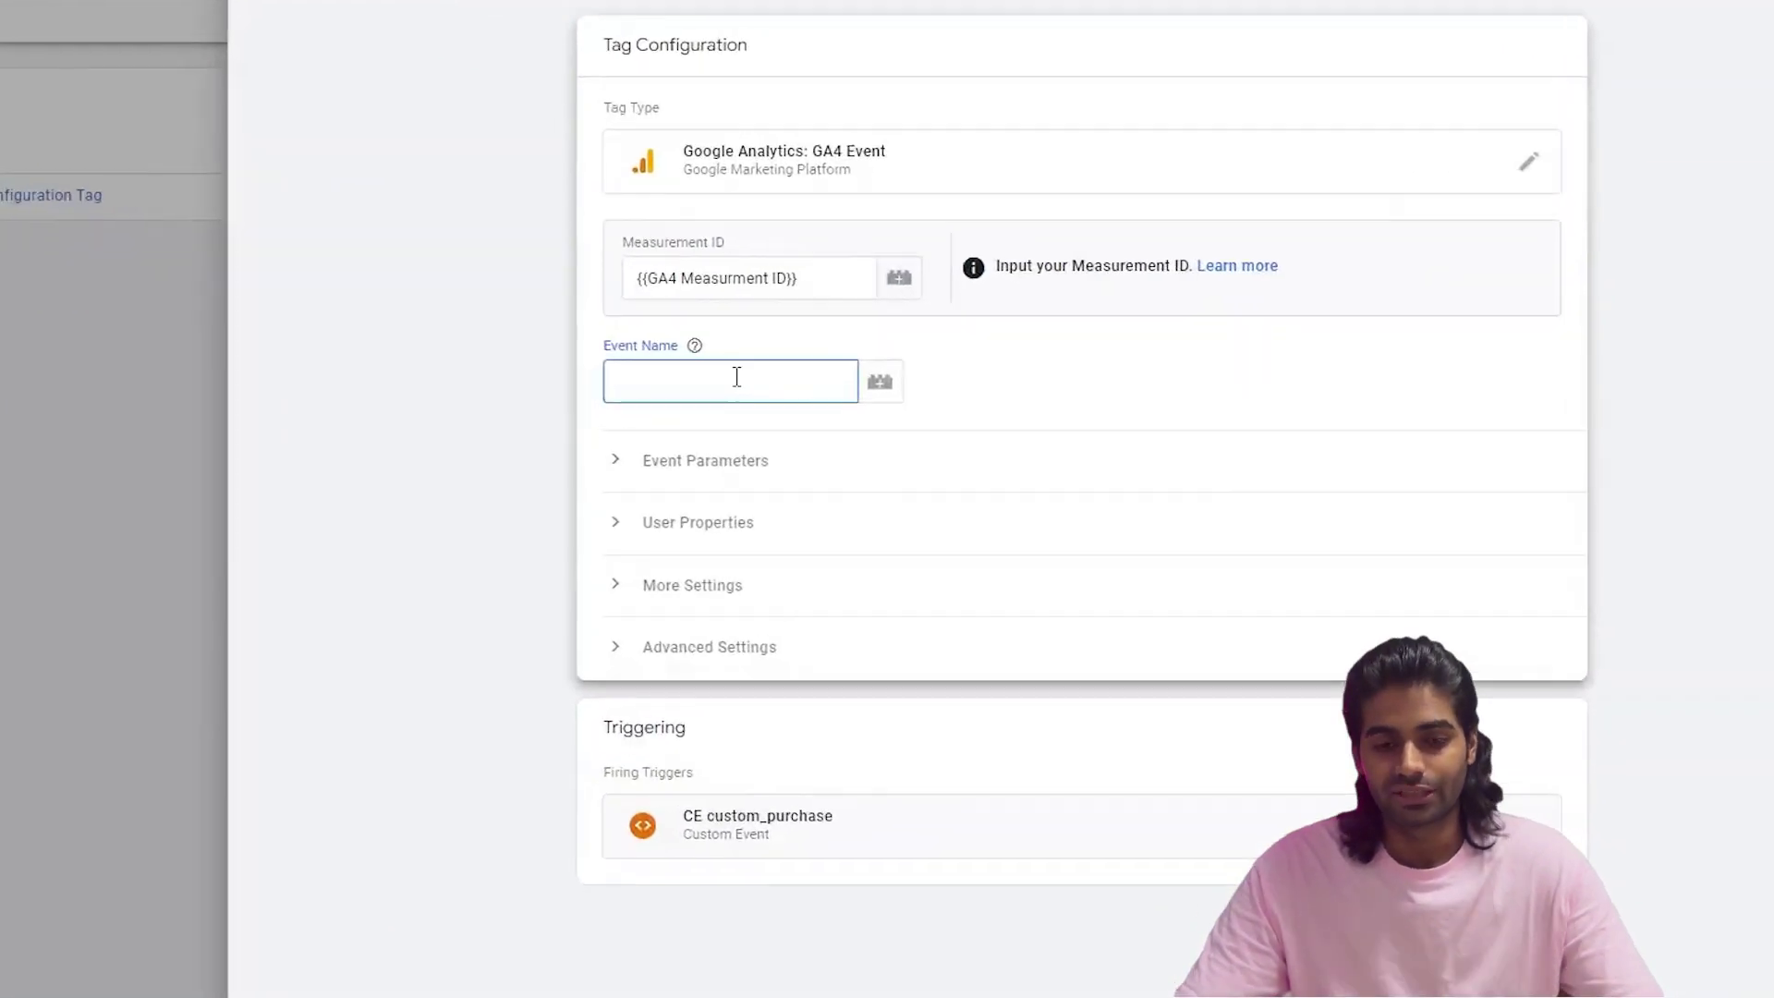
type("purchase")
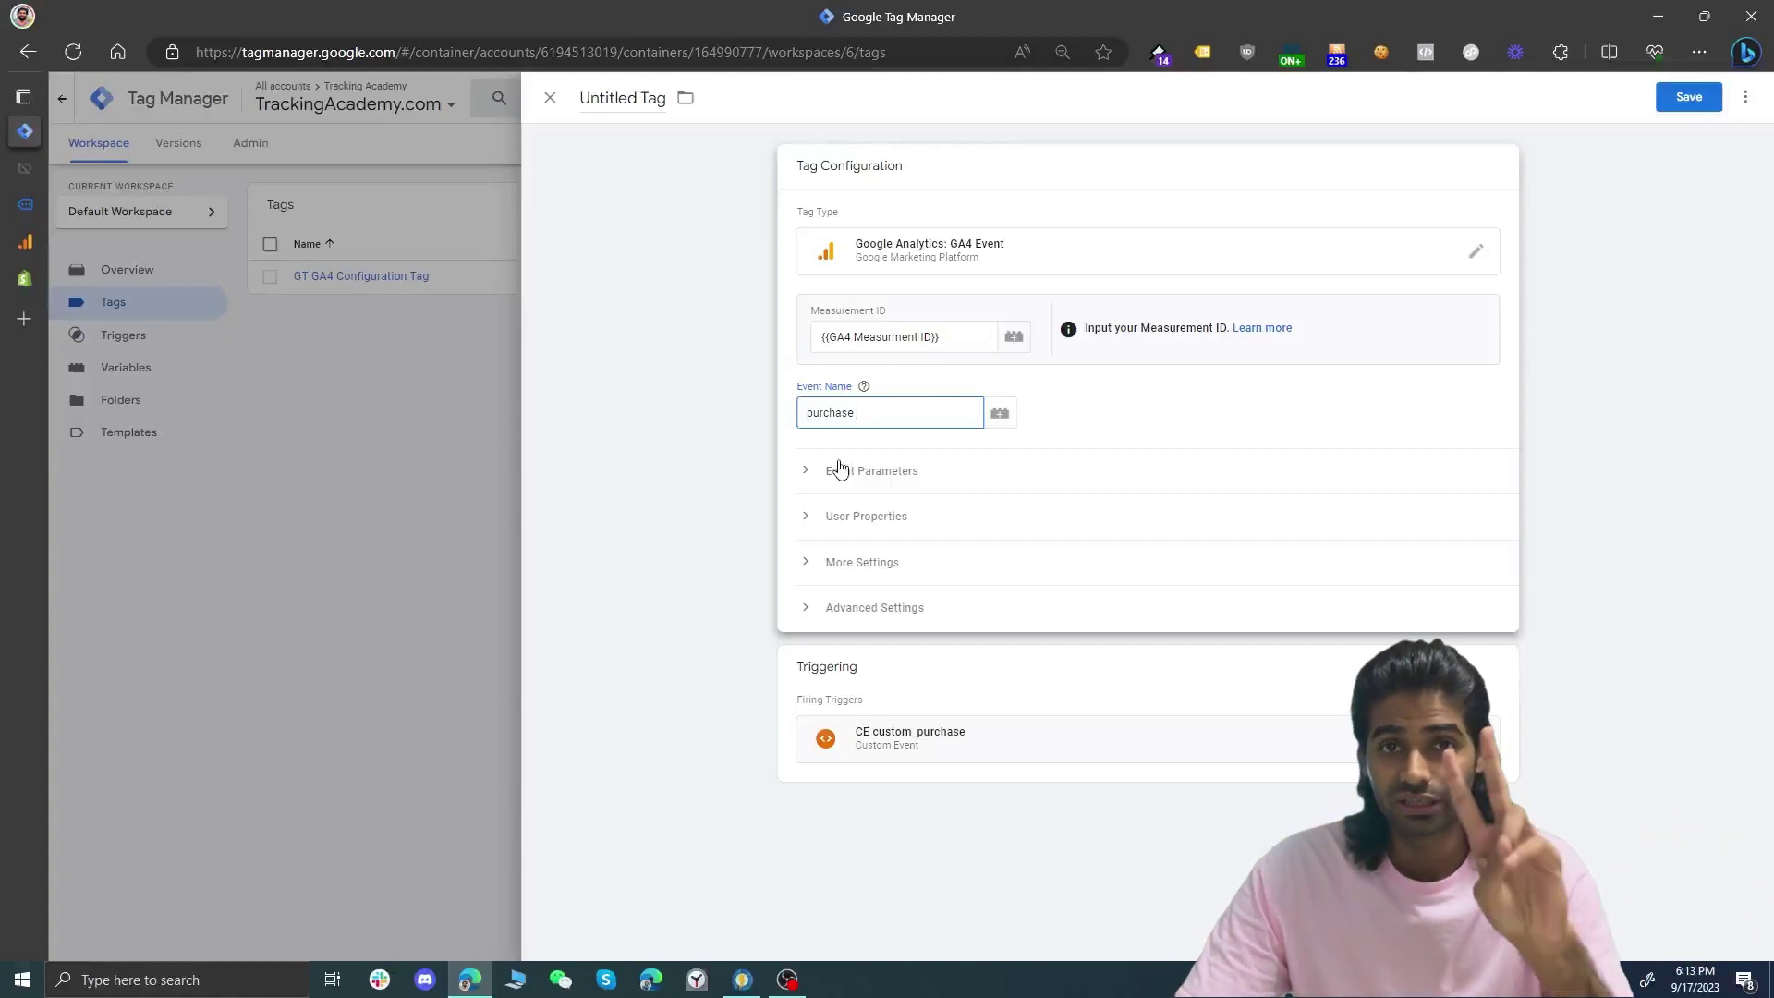
left_click(830, 562)
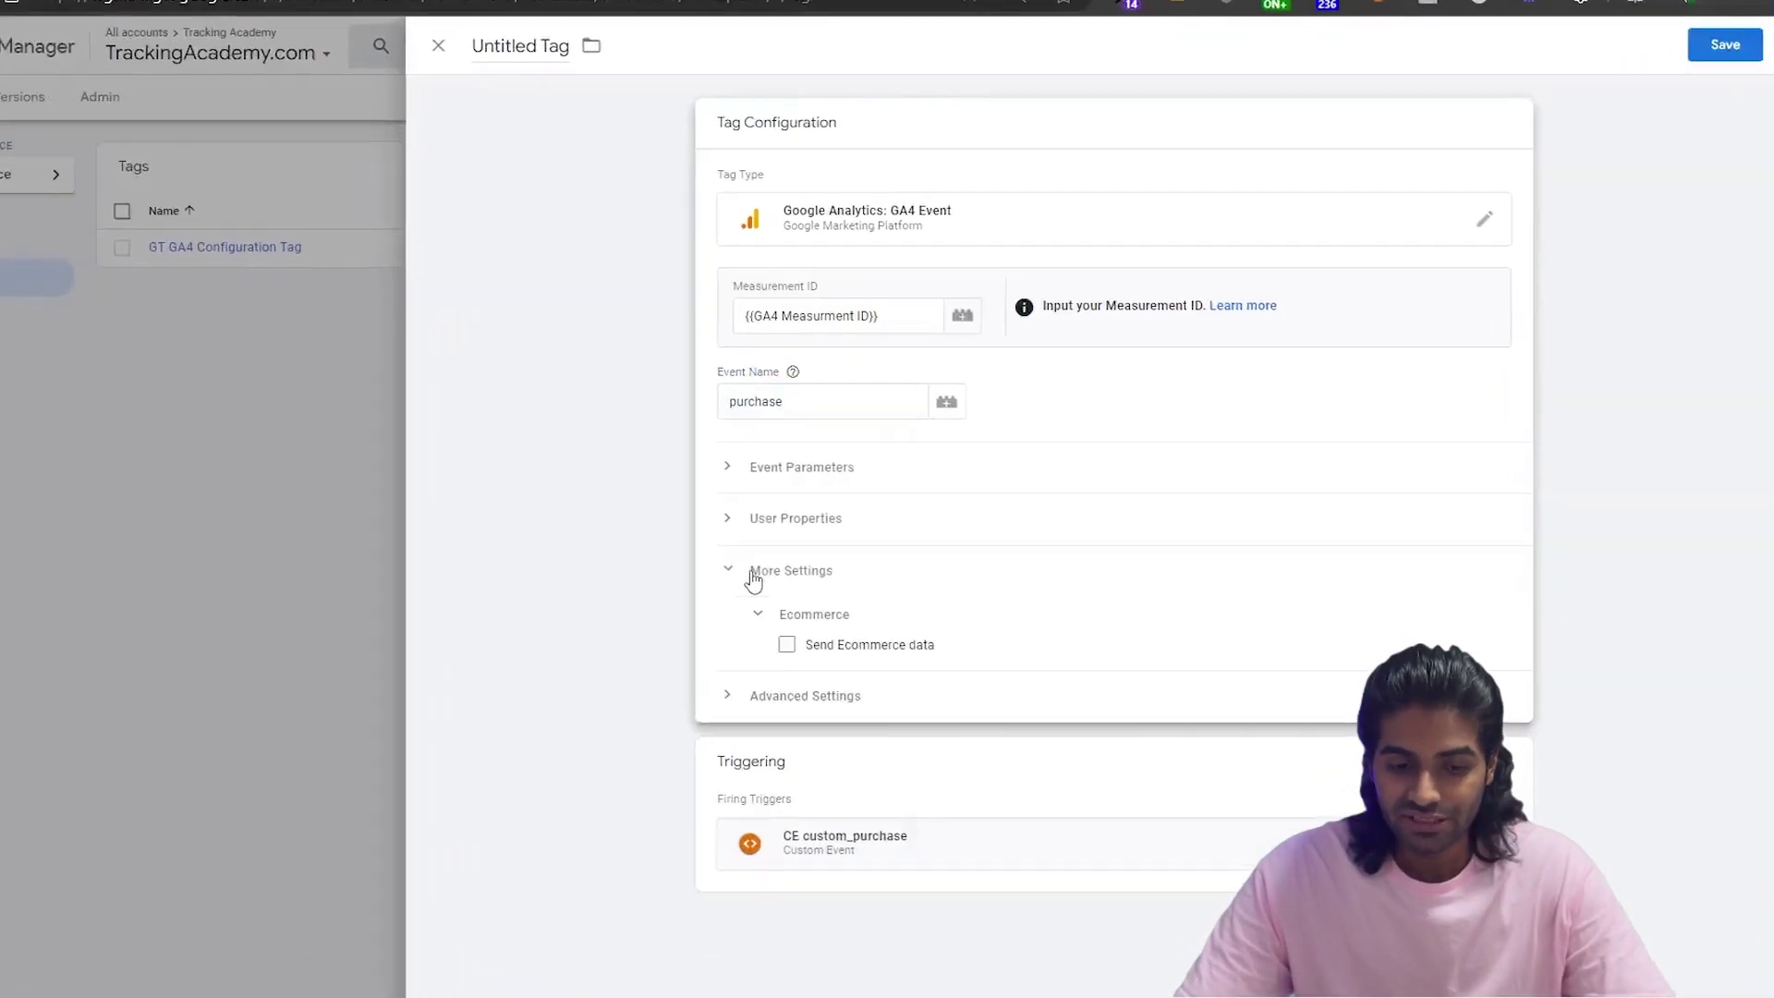
left_click(639, 681)
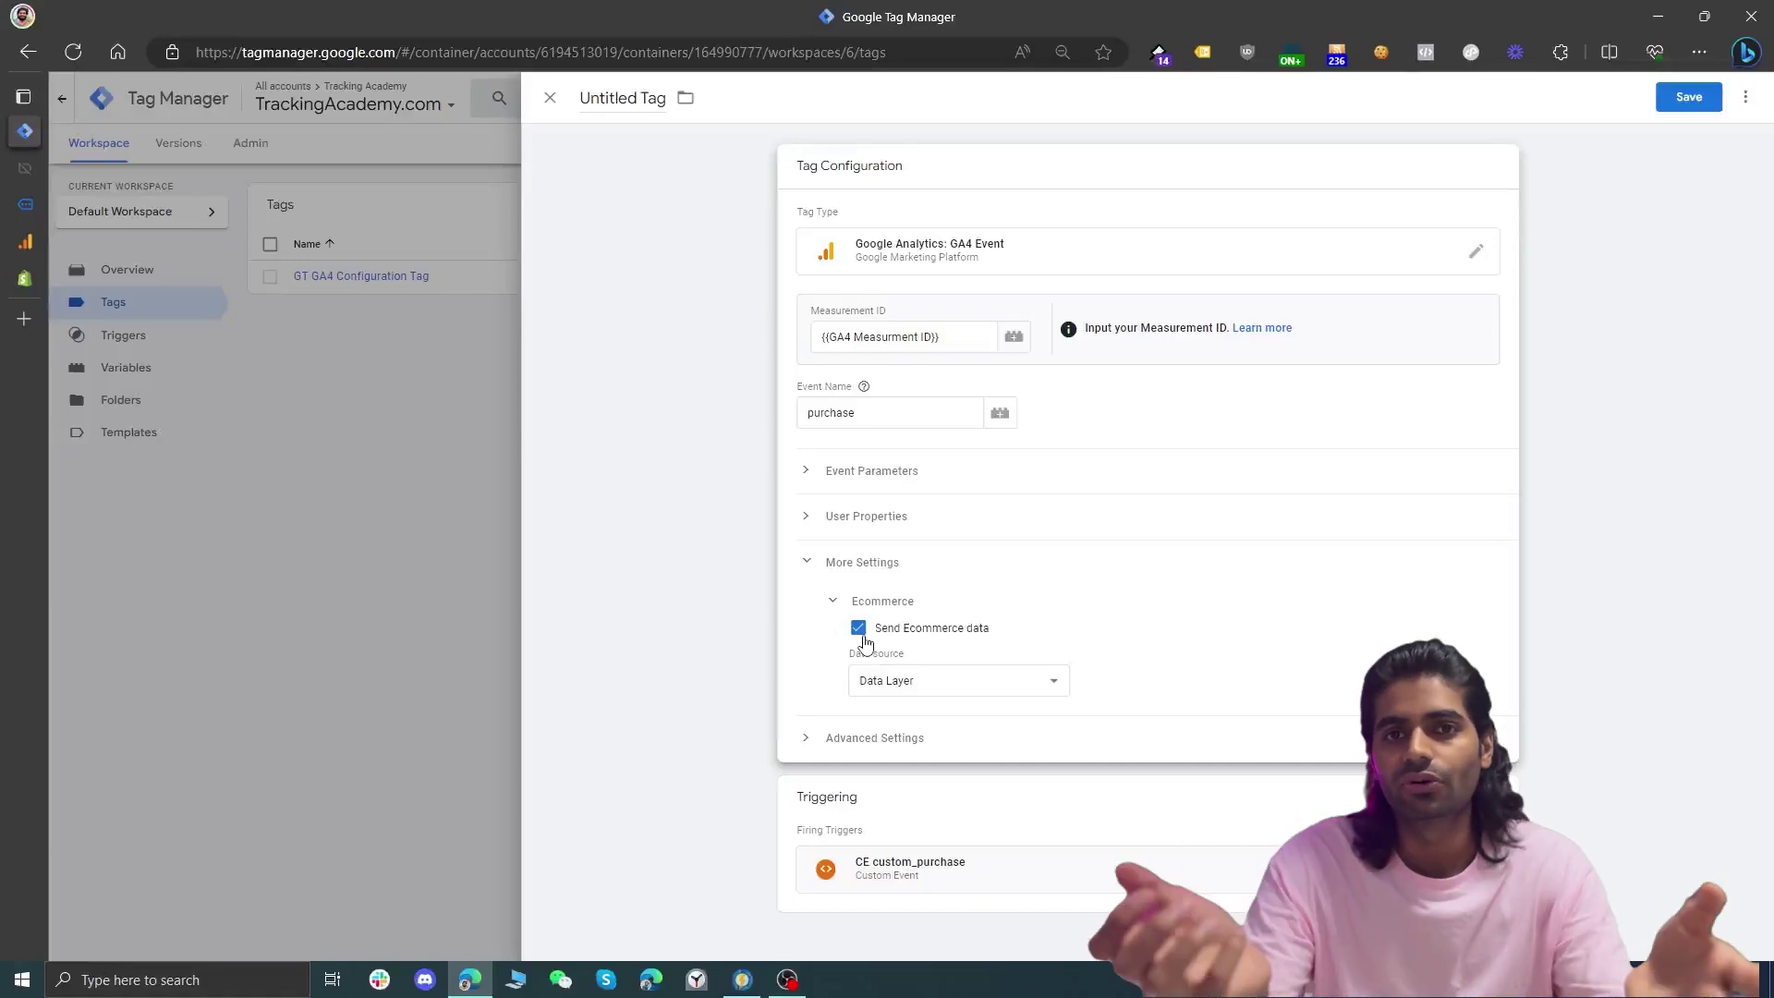
left_click(859, 630)
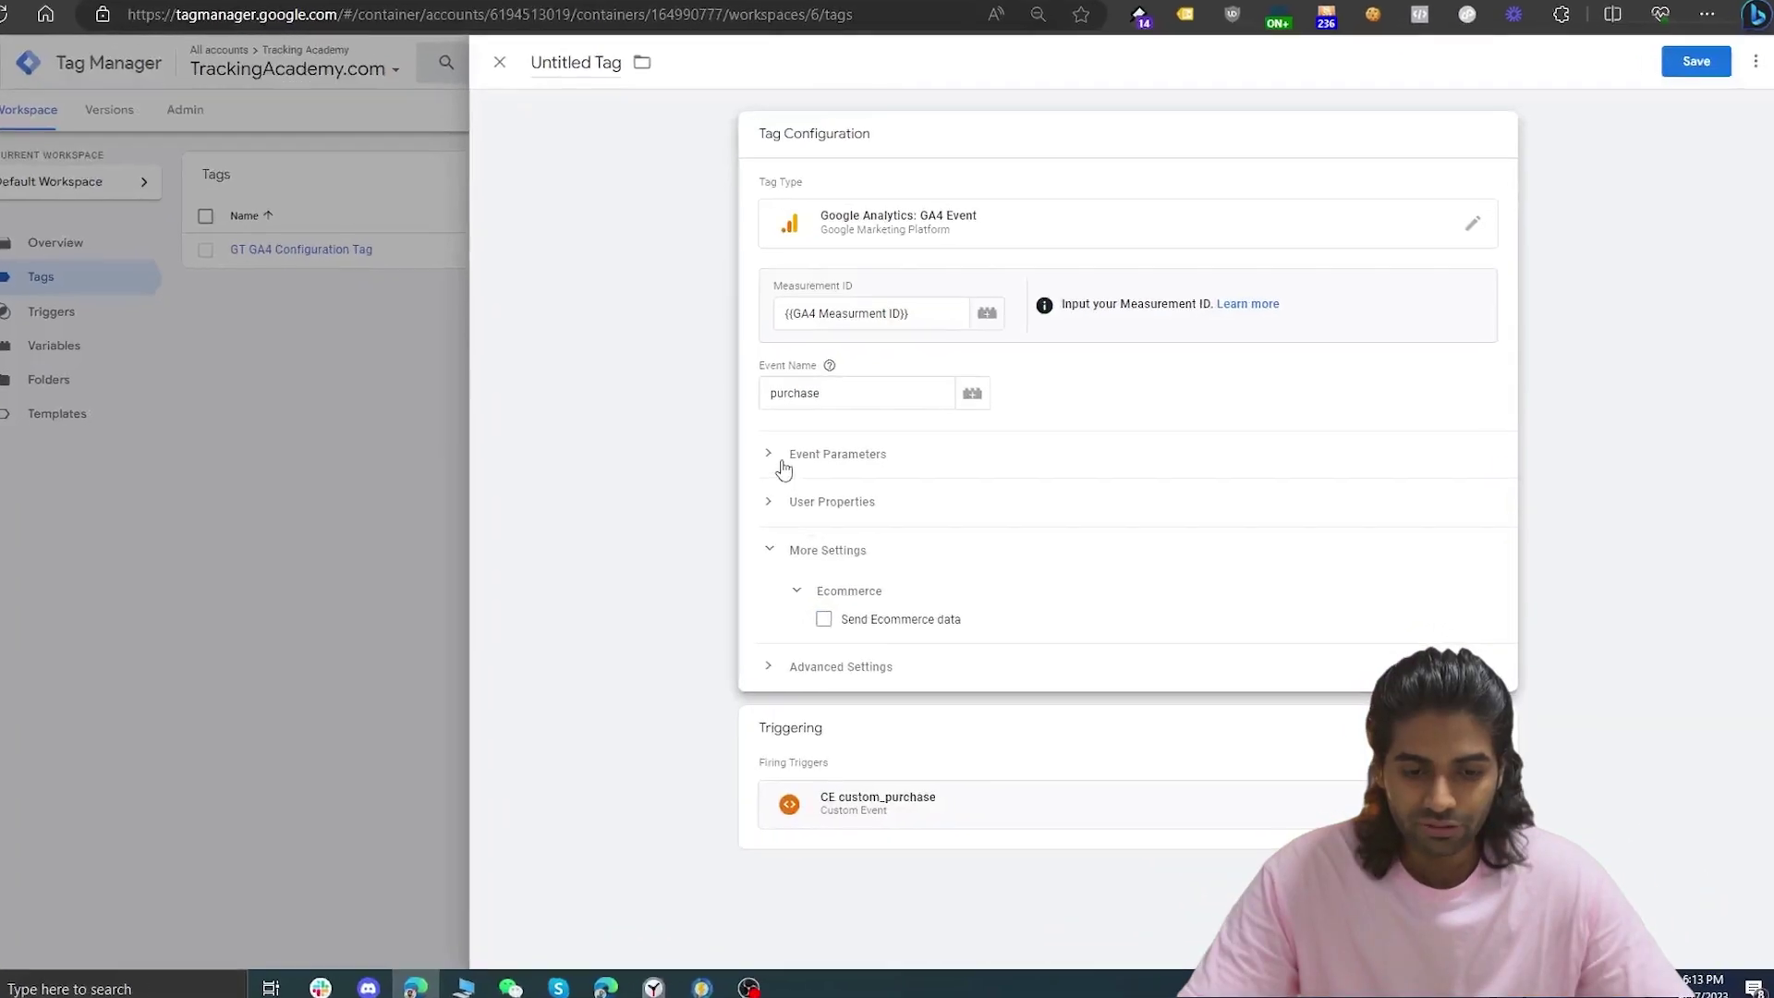
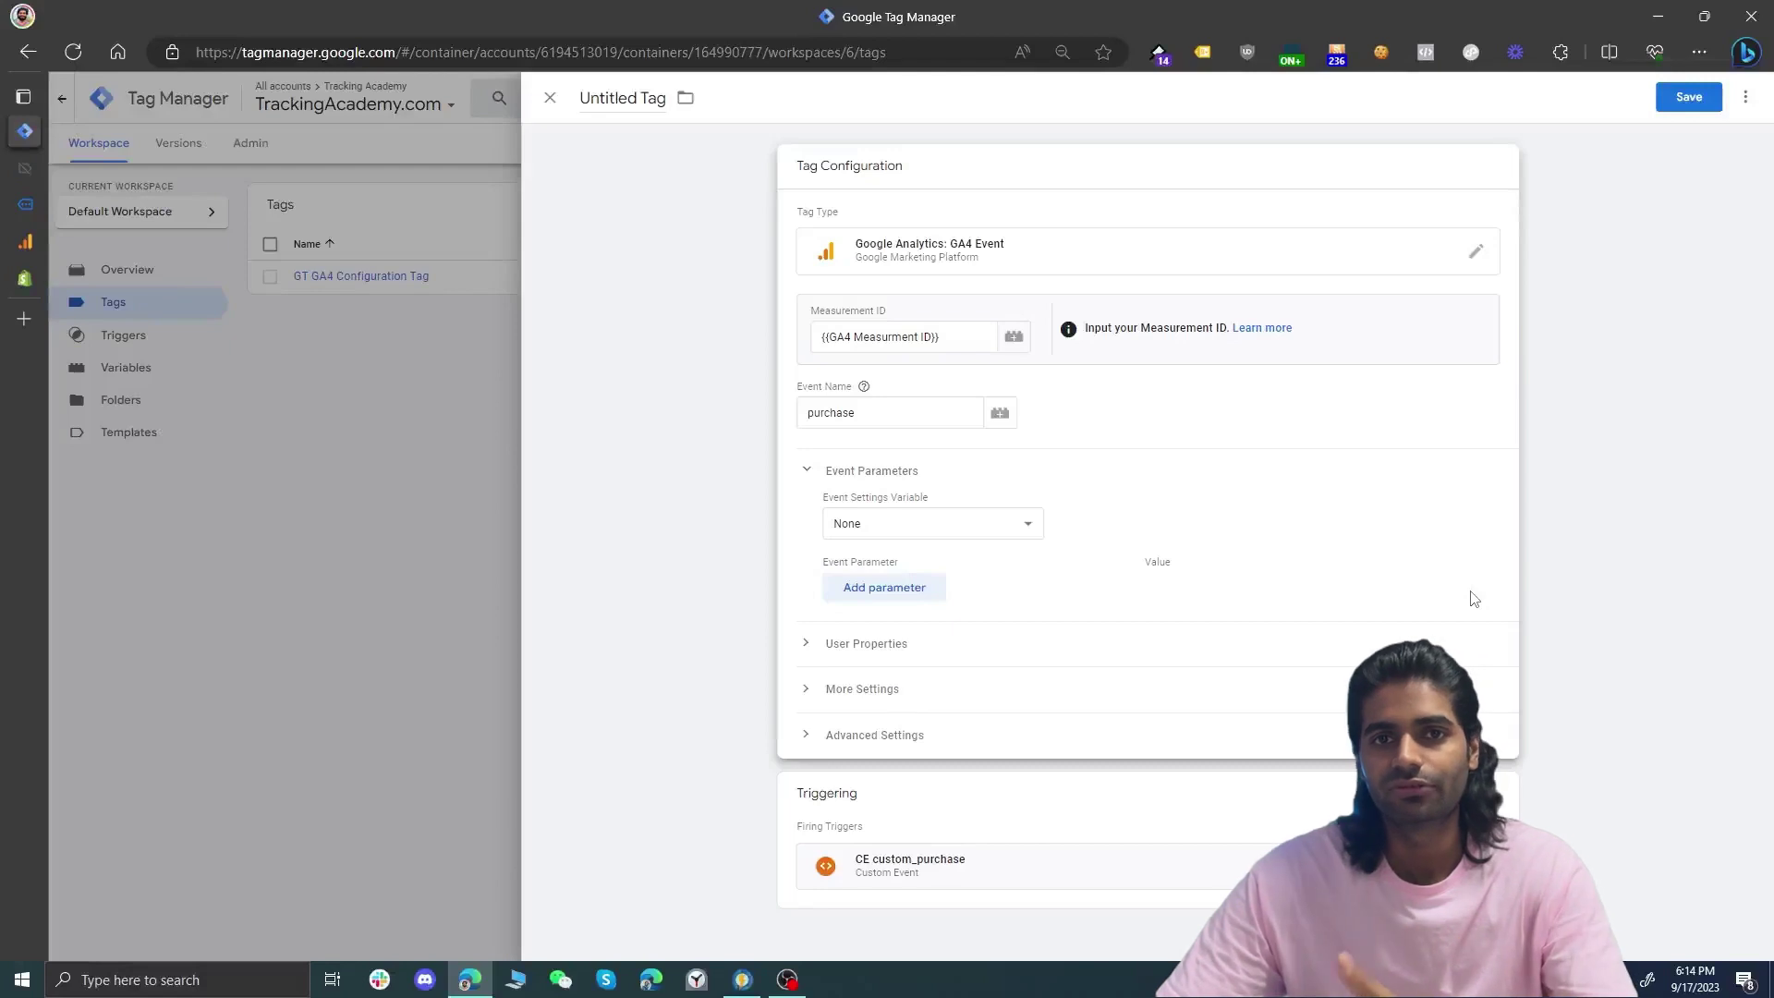
Create a new Event Settings variable and add six empty parameter rows
left_click(934, 525)
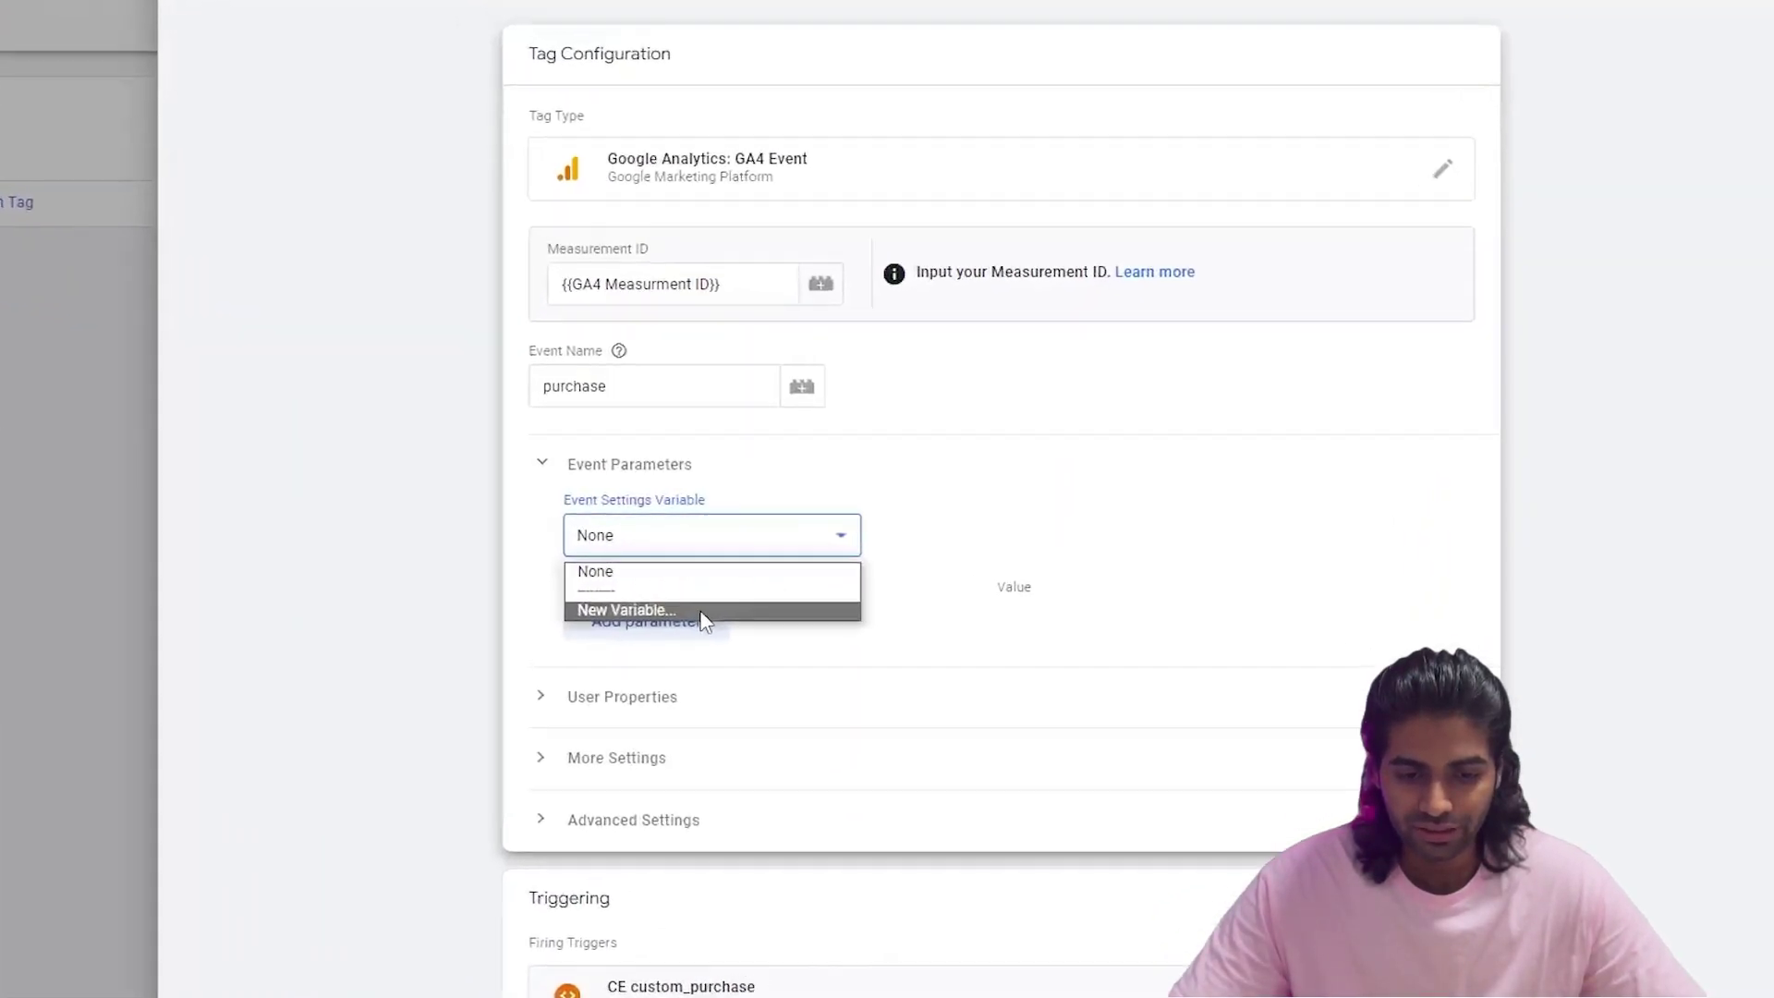
left_click(770, 590)
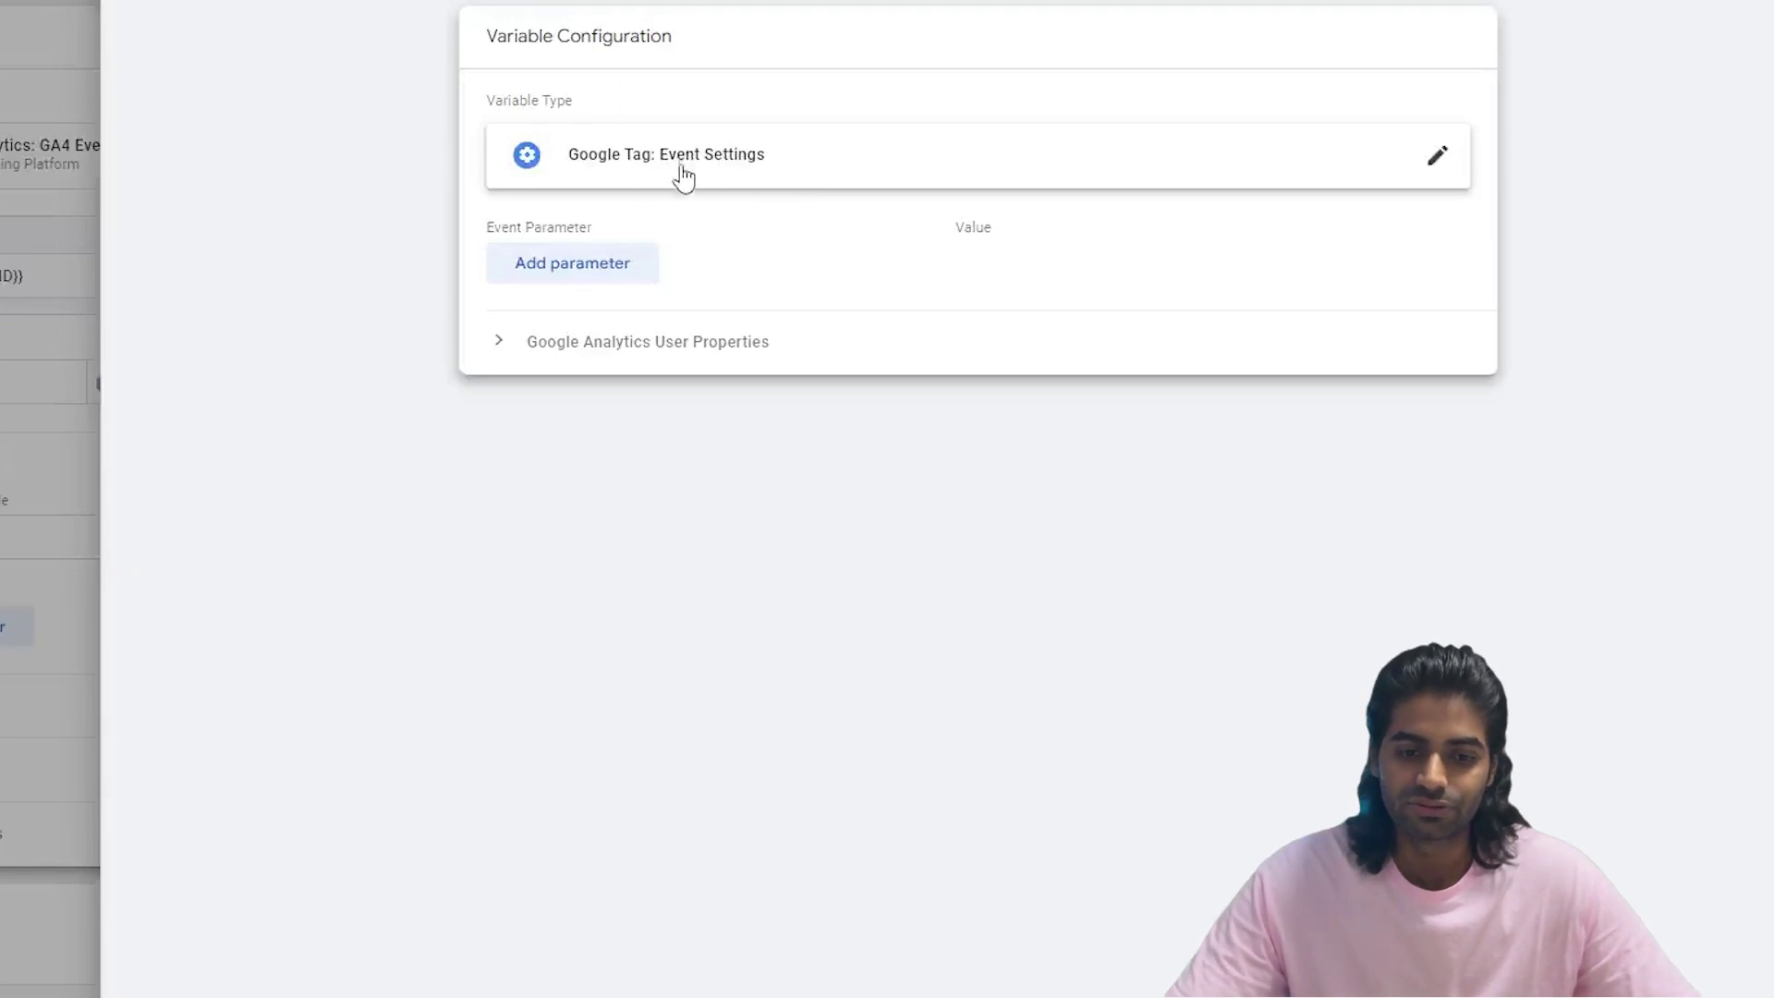
left_click(632, 275)
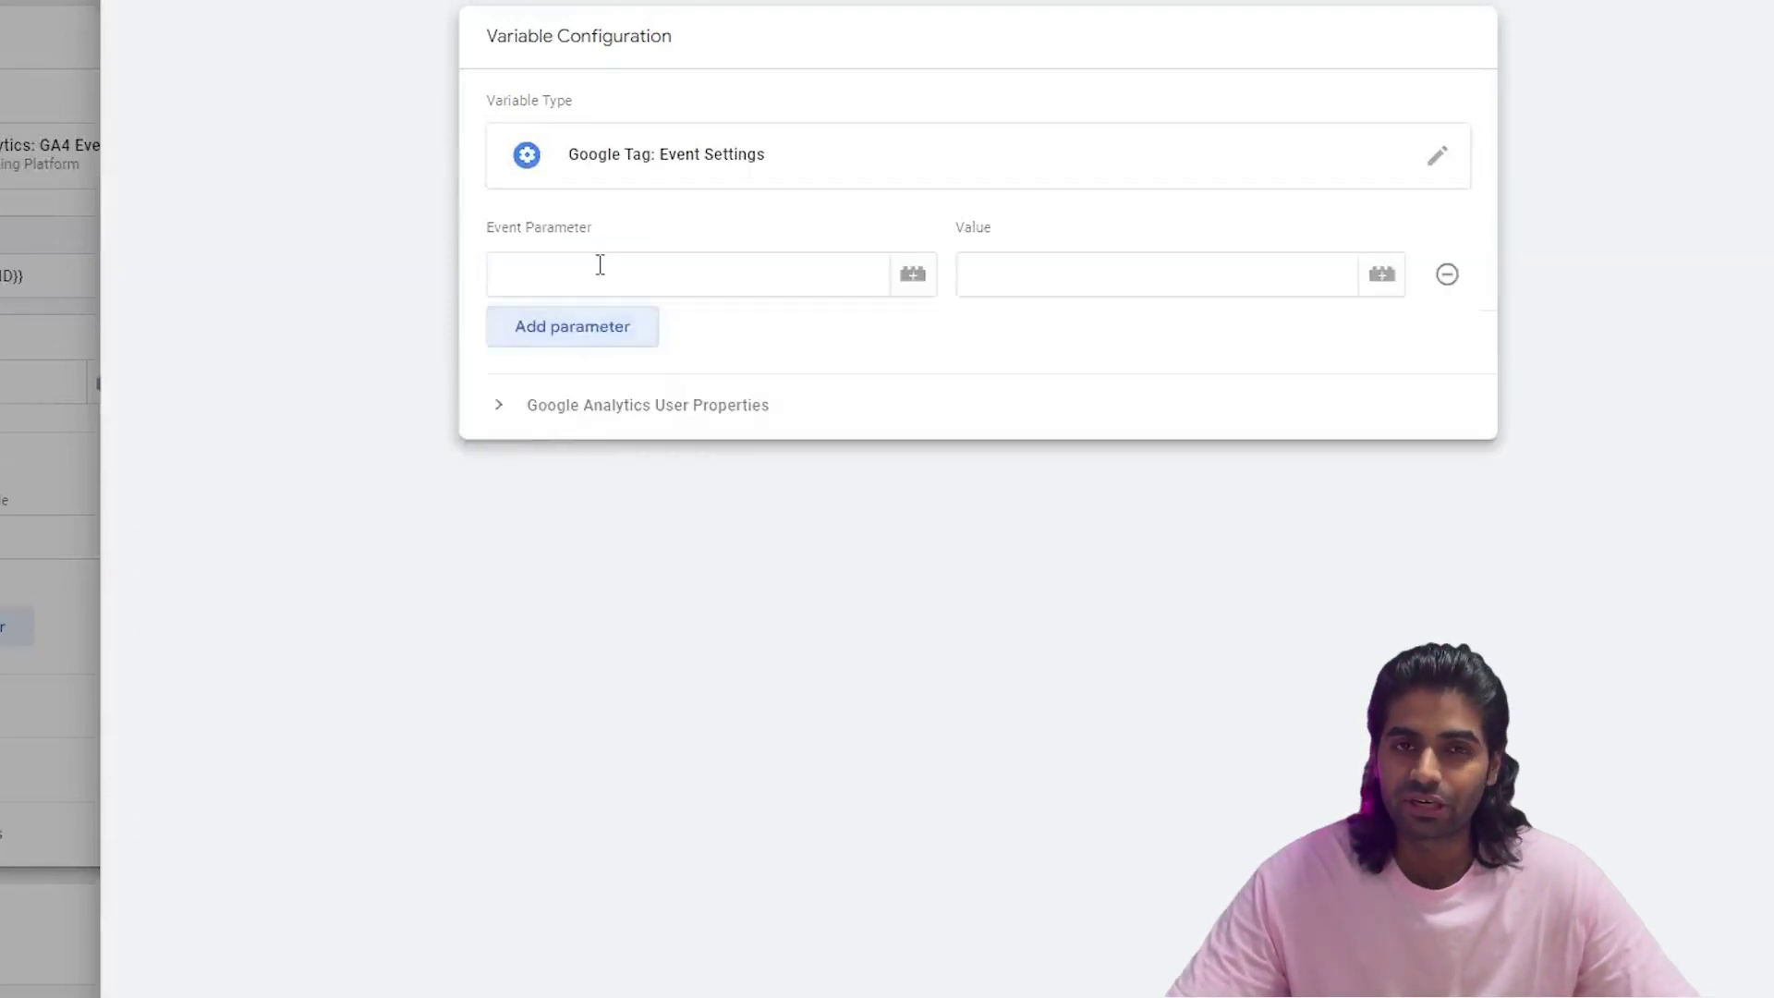
left_click(571, 344)
left_click(566, 404)
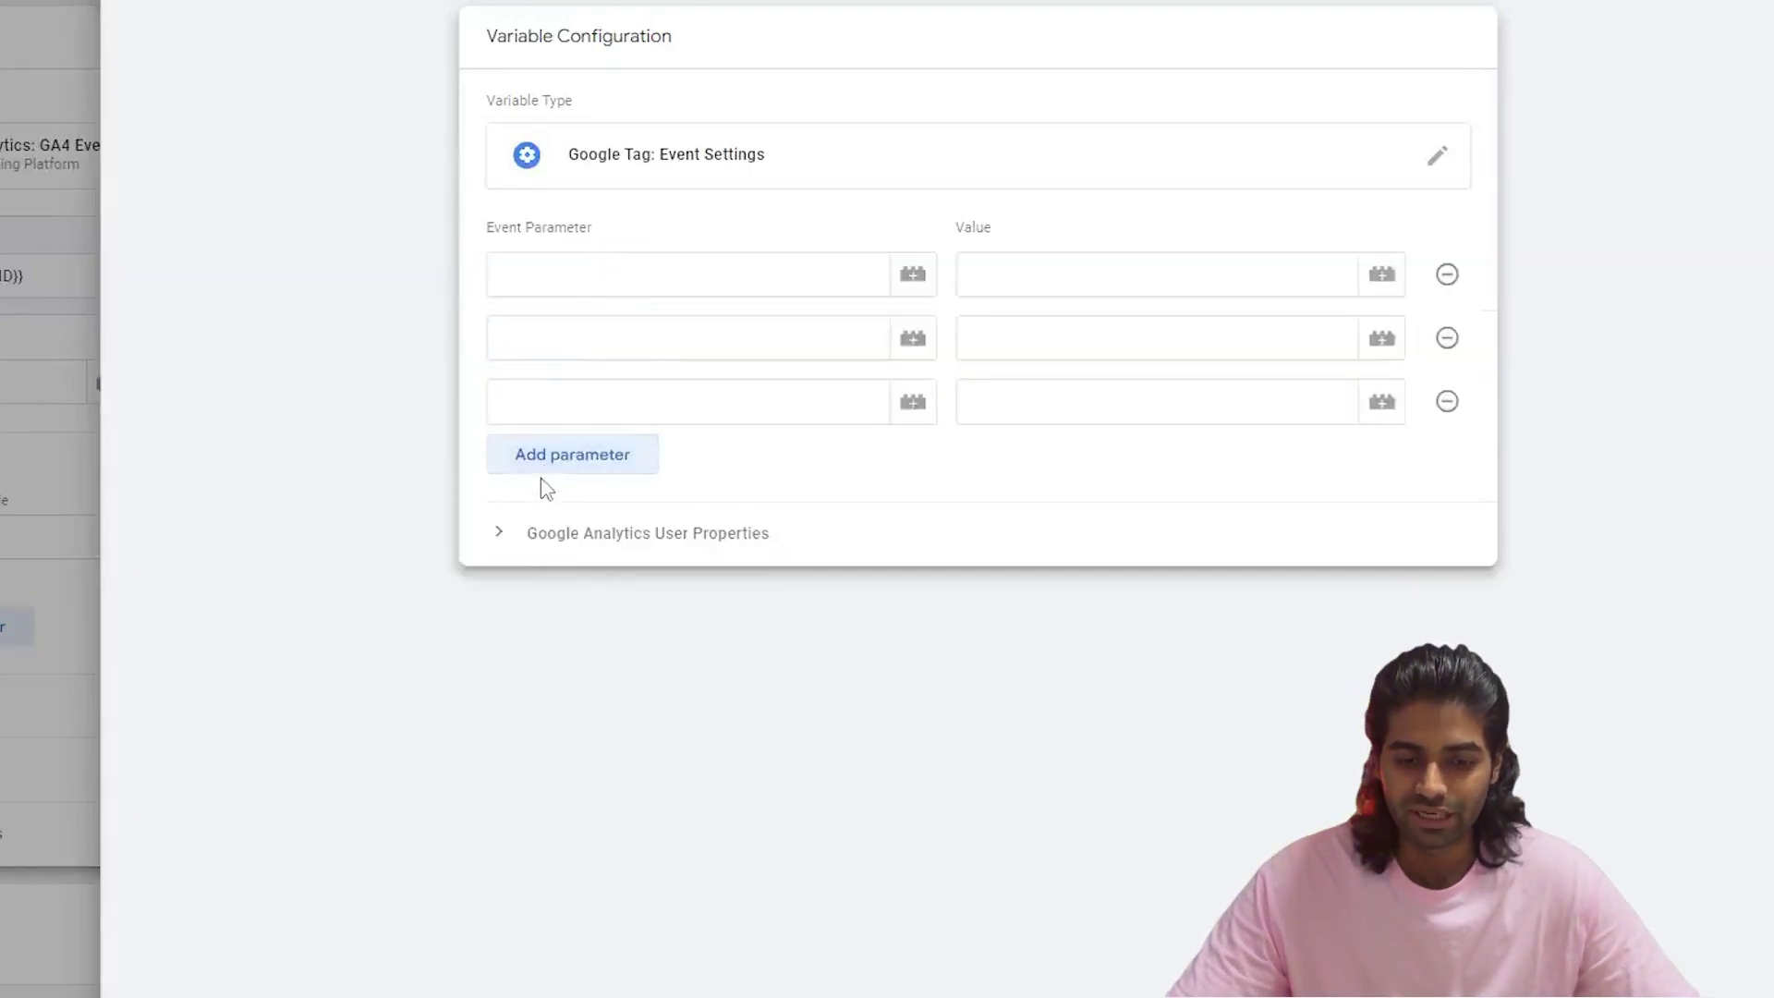
left_click(546, 462)
left_click(544, 527)
left_click(542, 583)
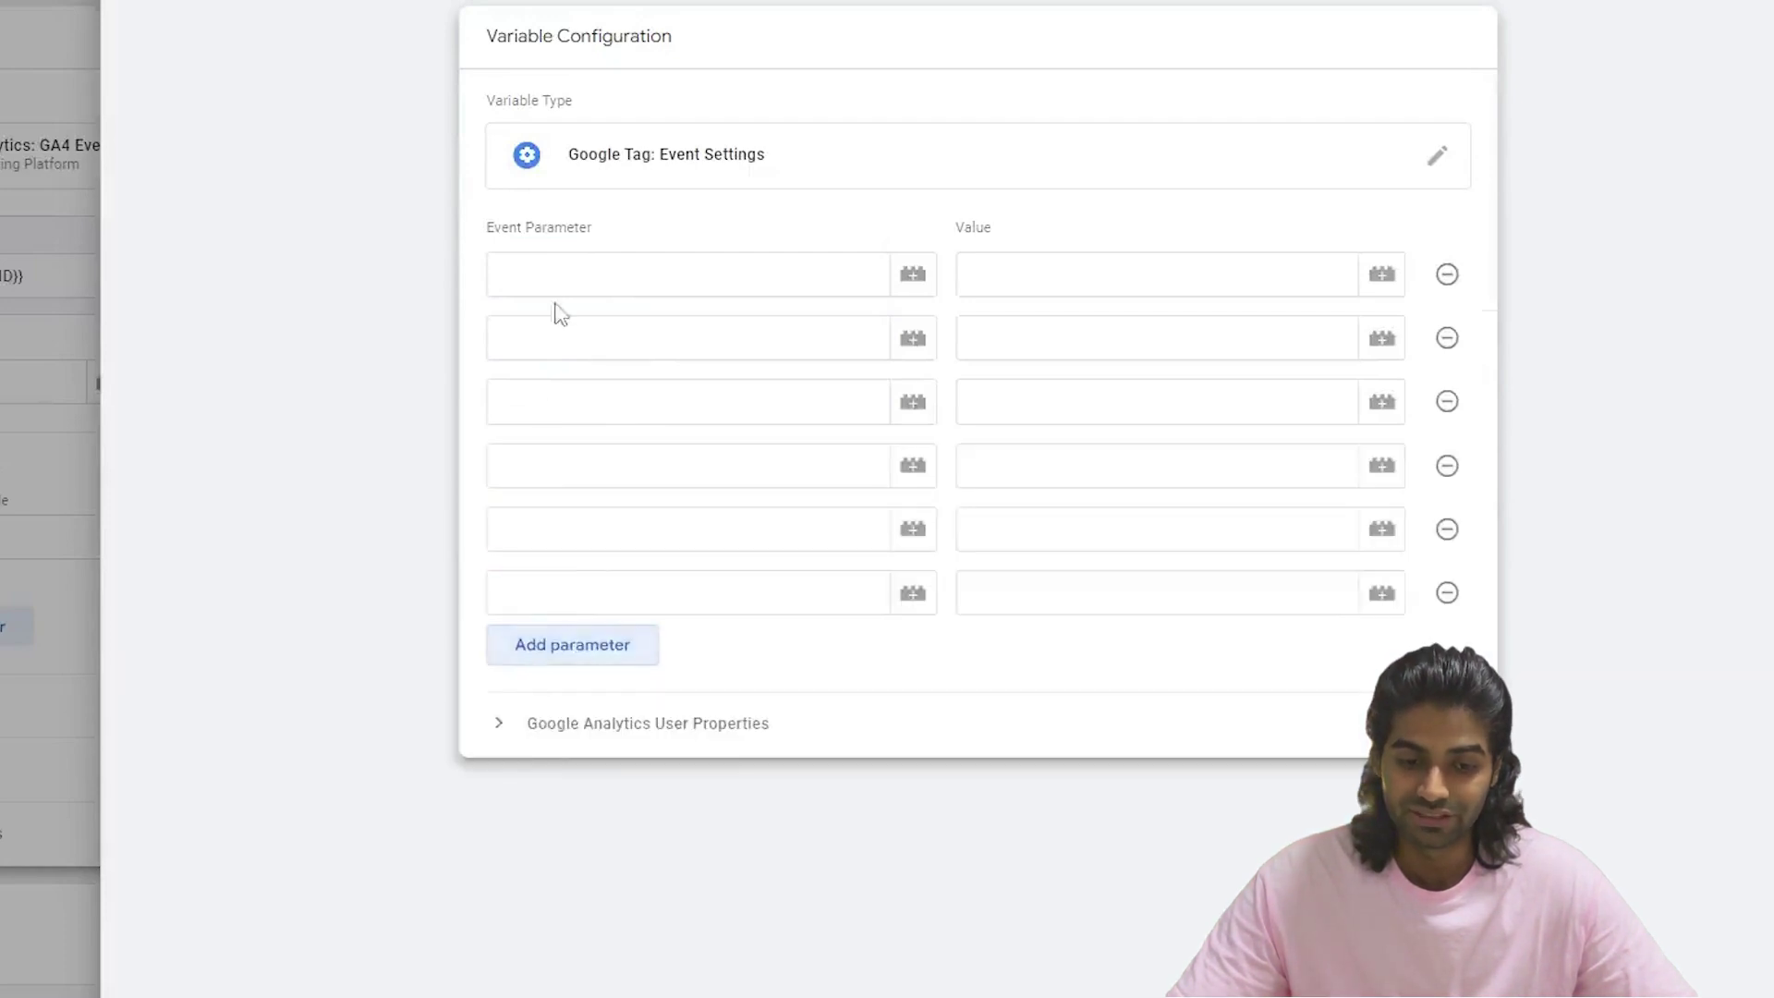
Name the parameters items, value, currency, tax and shipping, leaving the sixth row empty
left_click(555, 279)
type("items")
left_click(554, 314)
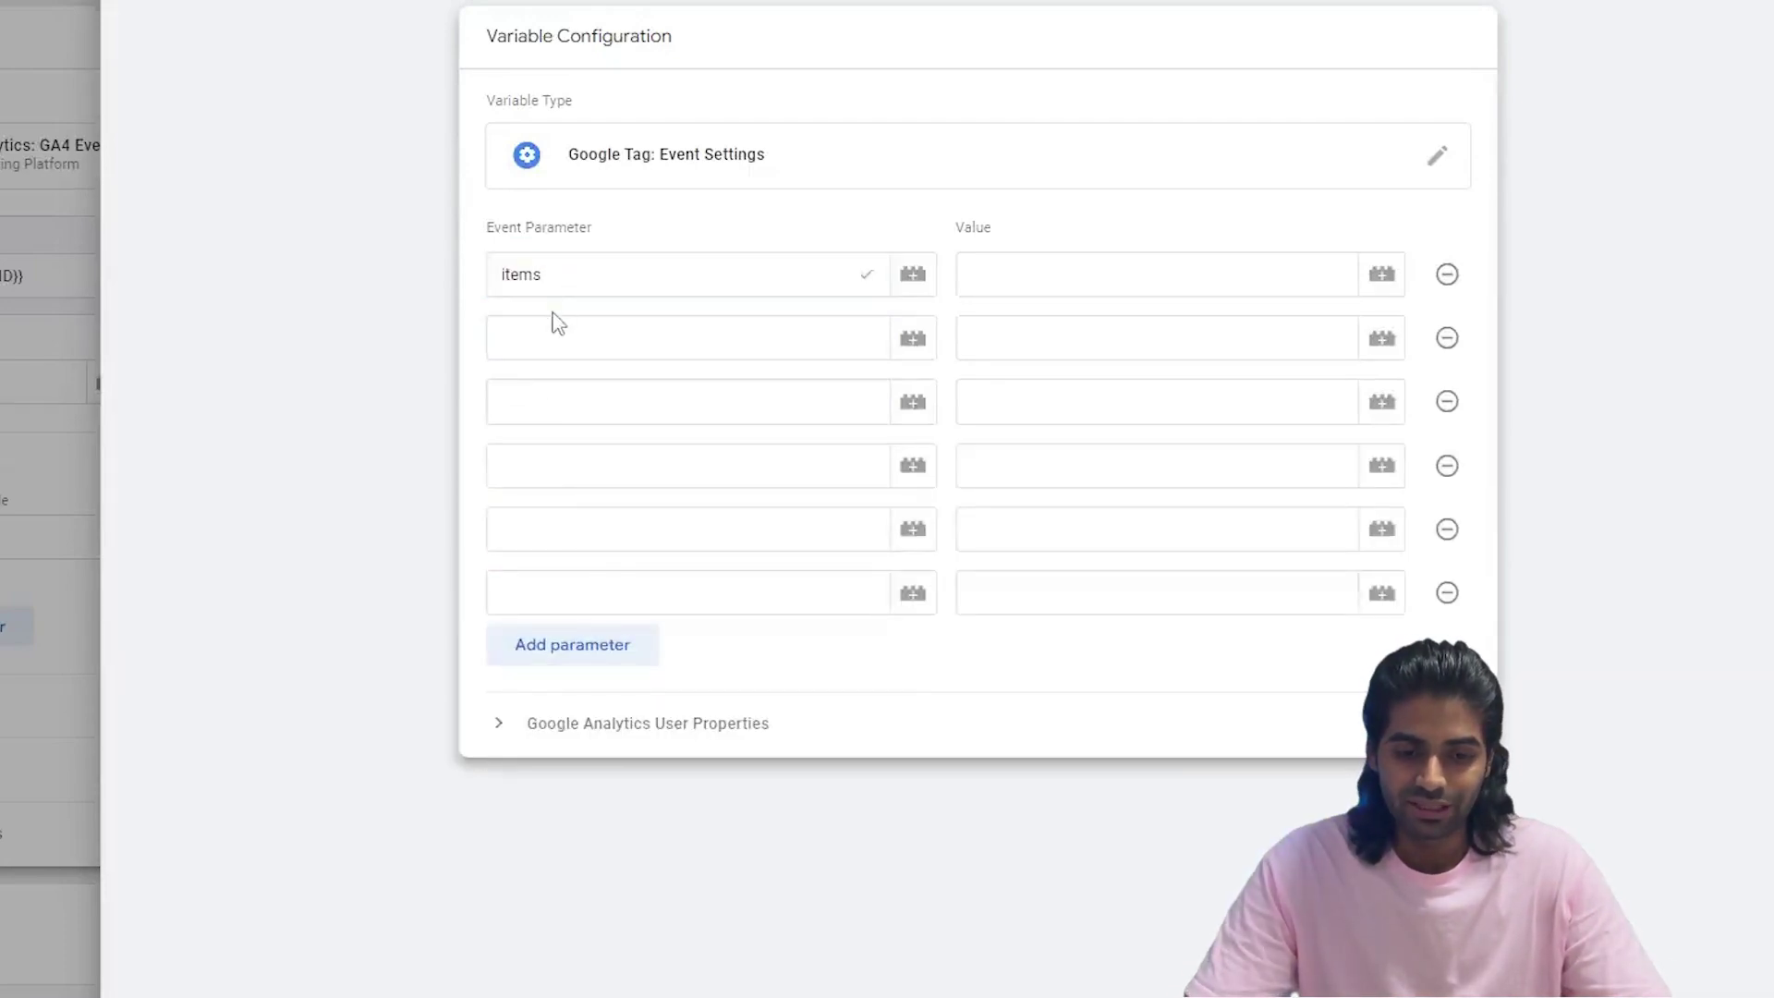
left_click(560, 328)
type("valu")
left_click(522, 389)
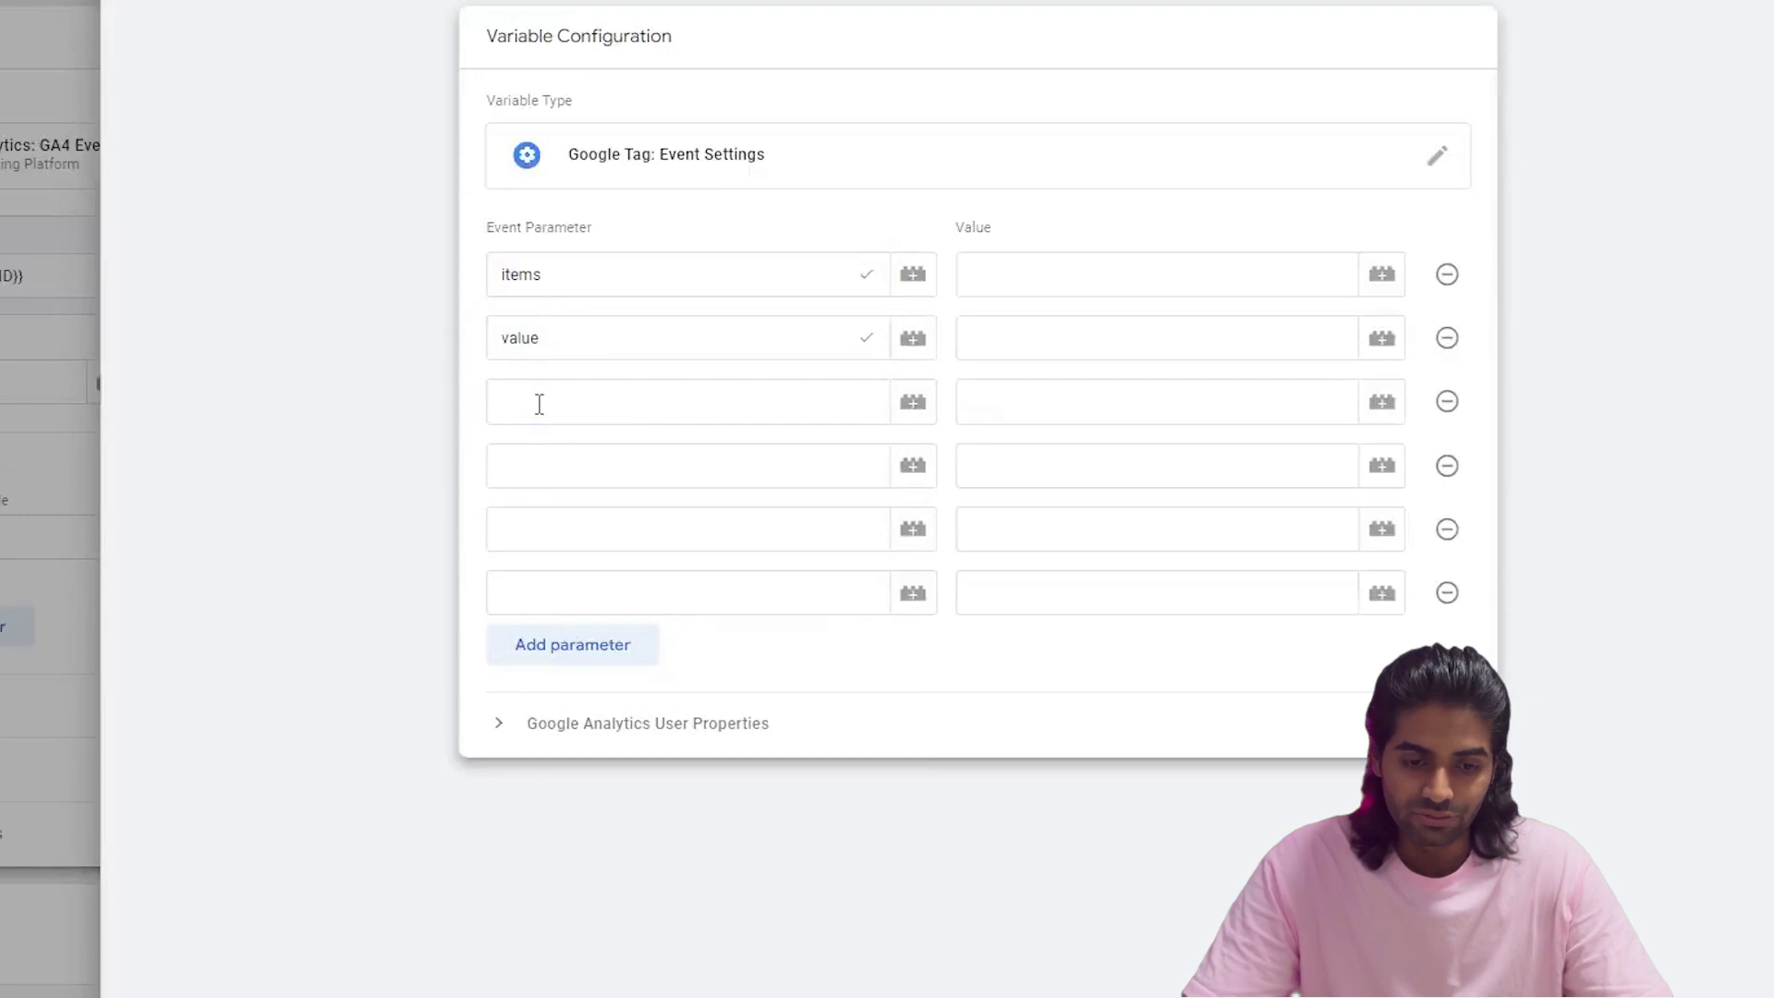
left_click(538, 403)
type("cur")
left_click(541, 453)
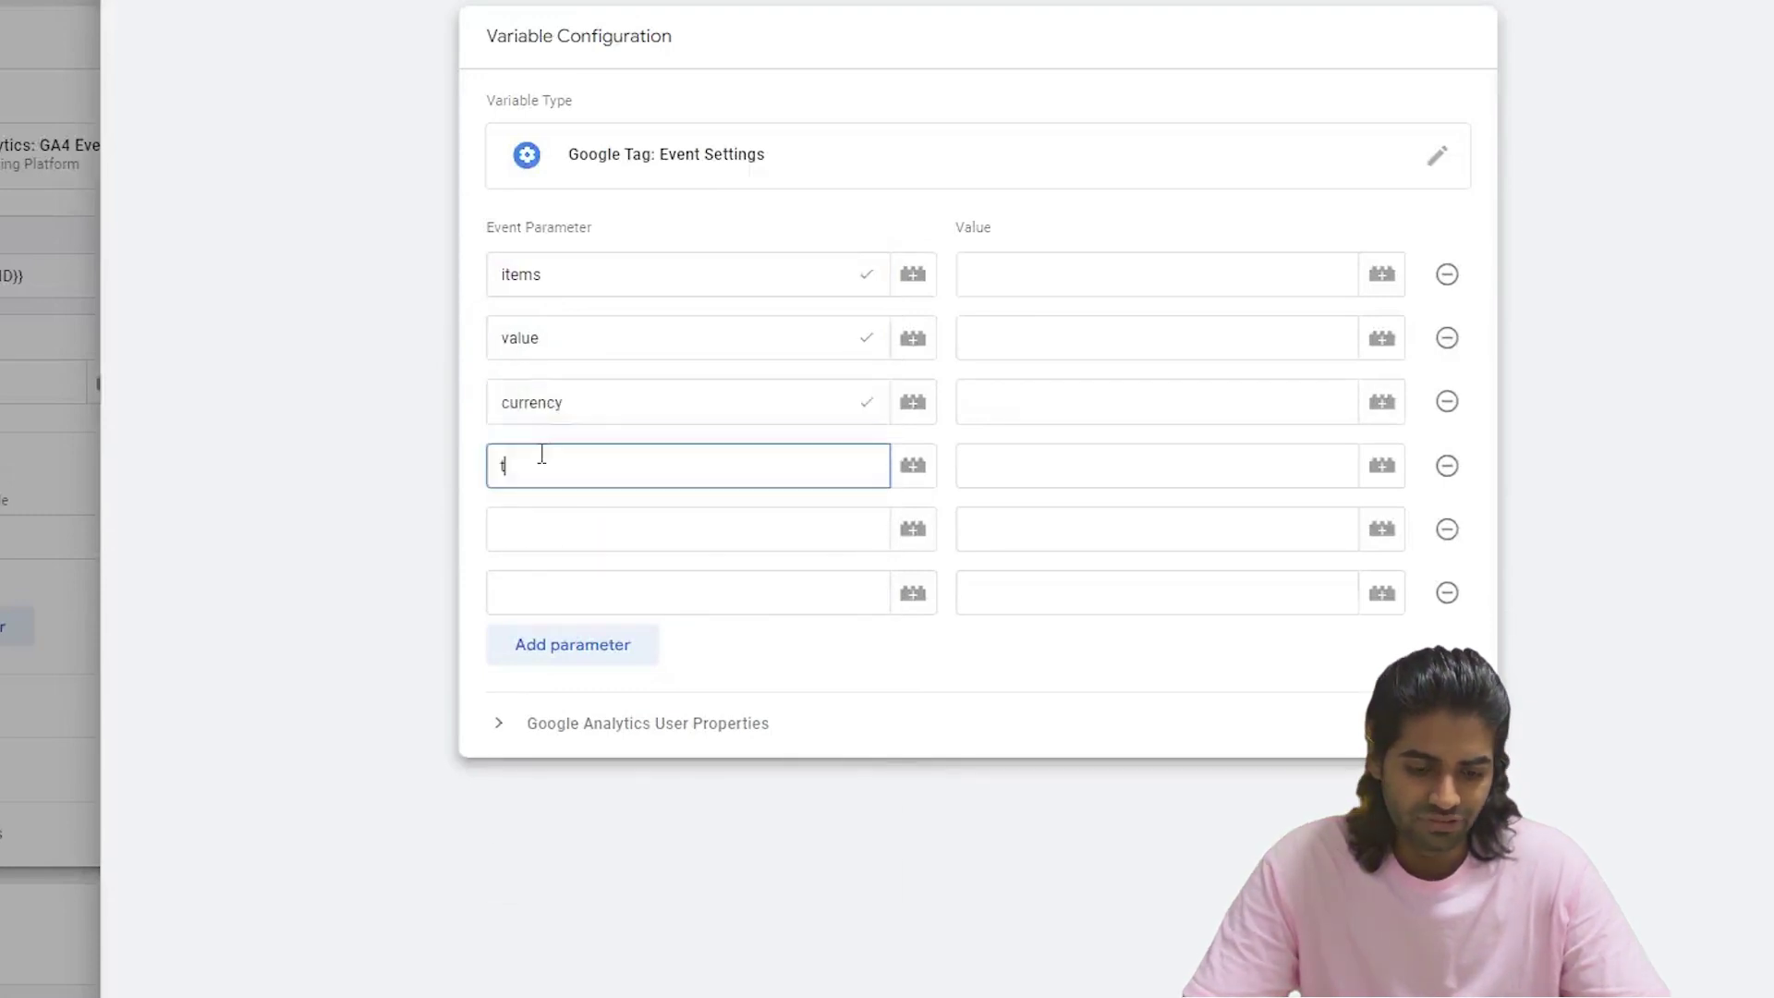
type("tax")
left_click(539, 522)
type("shipping")
left_click(529, 618)
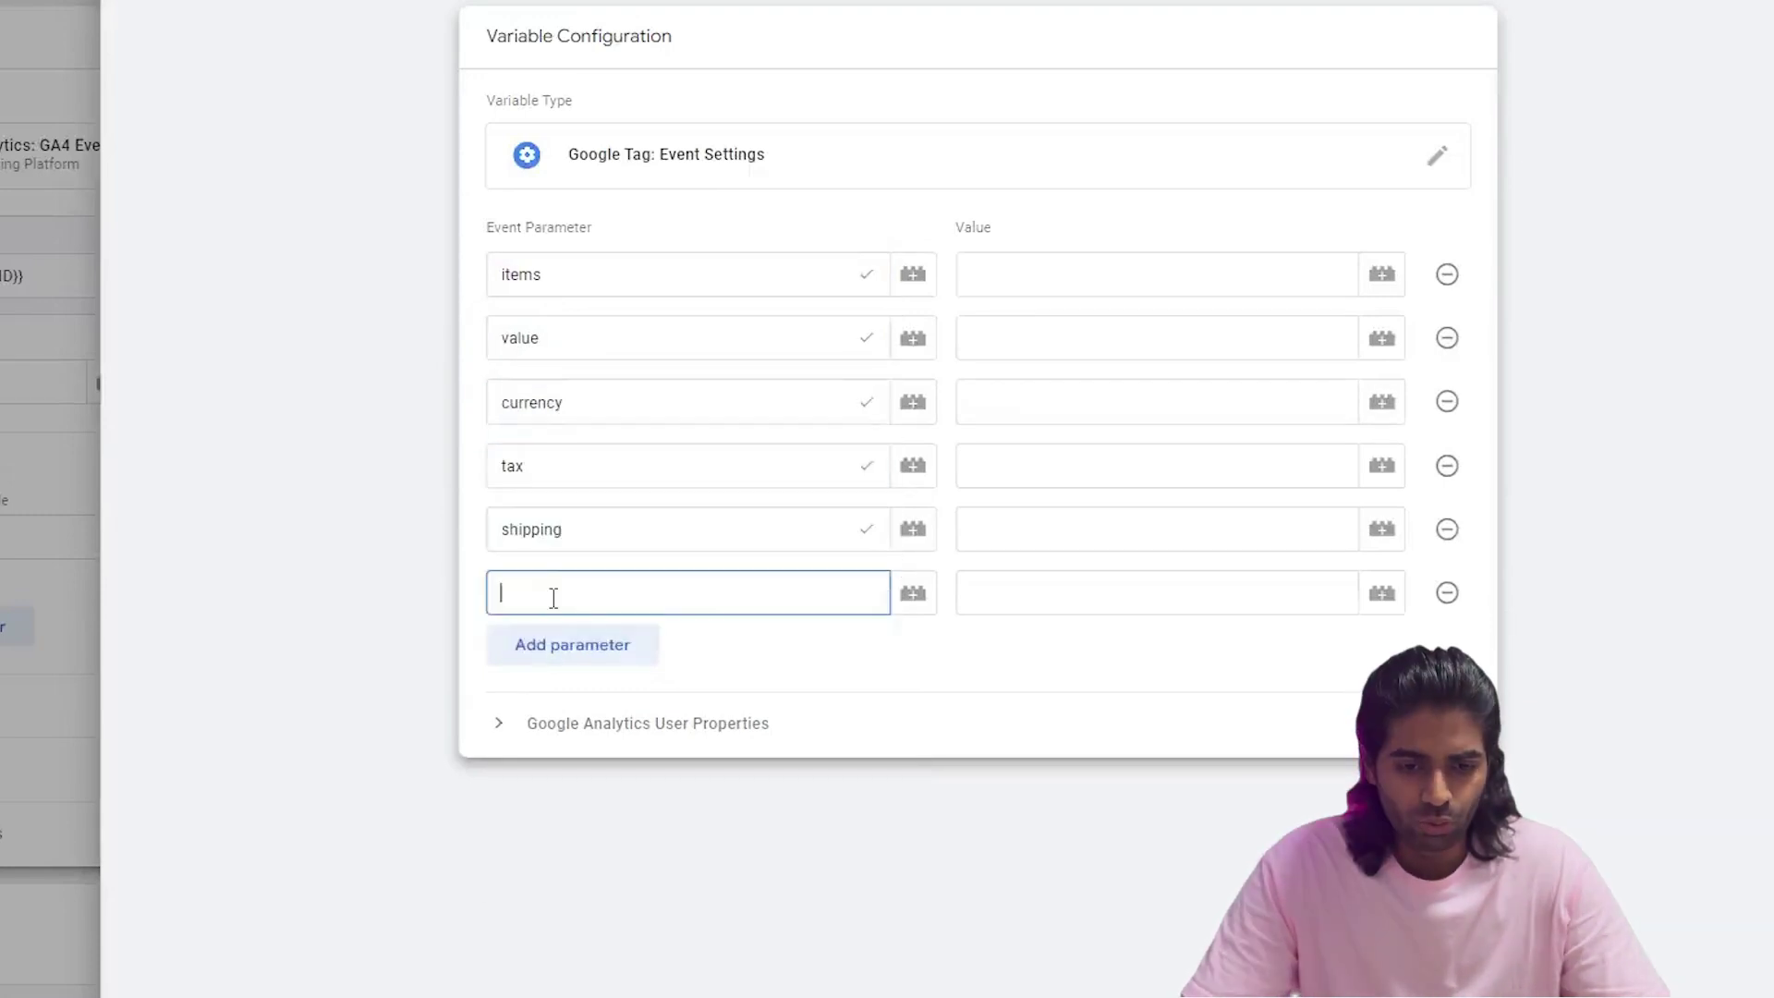
type("value")
key("BackSpace")
key("BackSpace")
key("BackSpace")
key("BackSpace")
key("BackSpace")
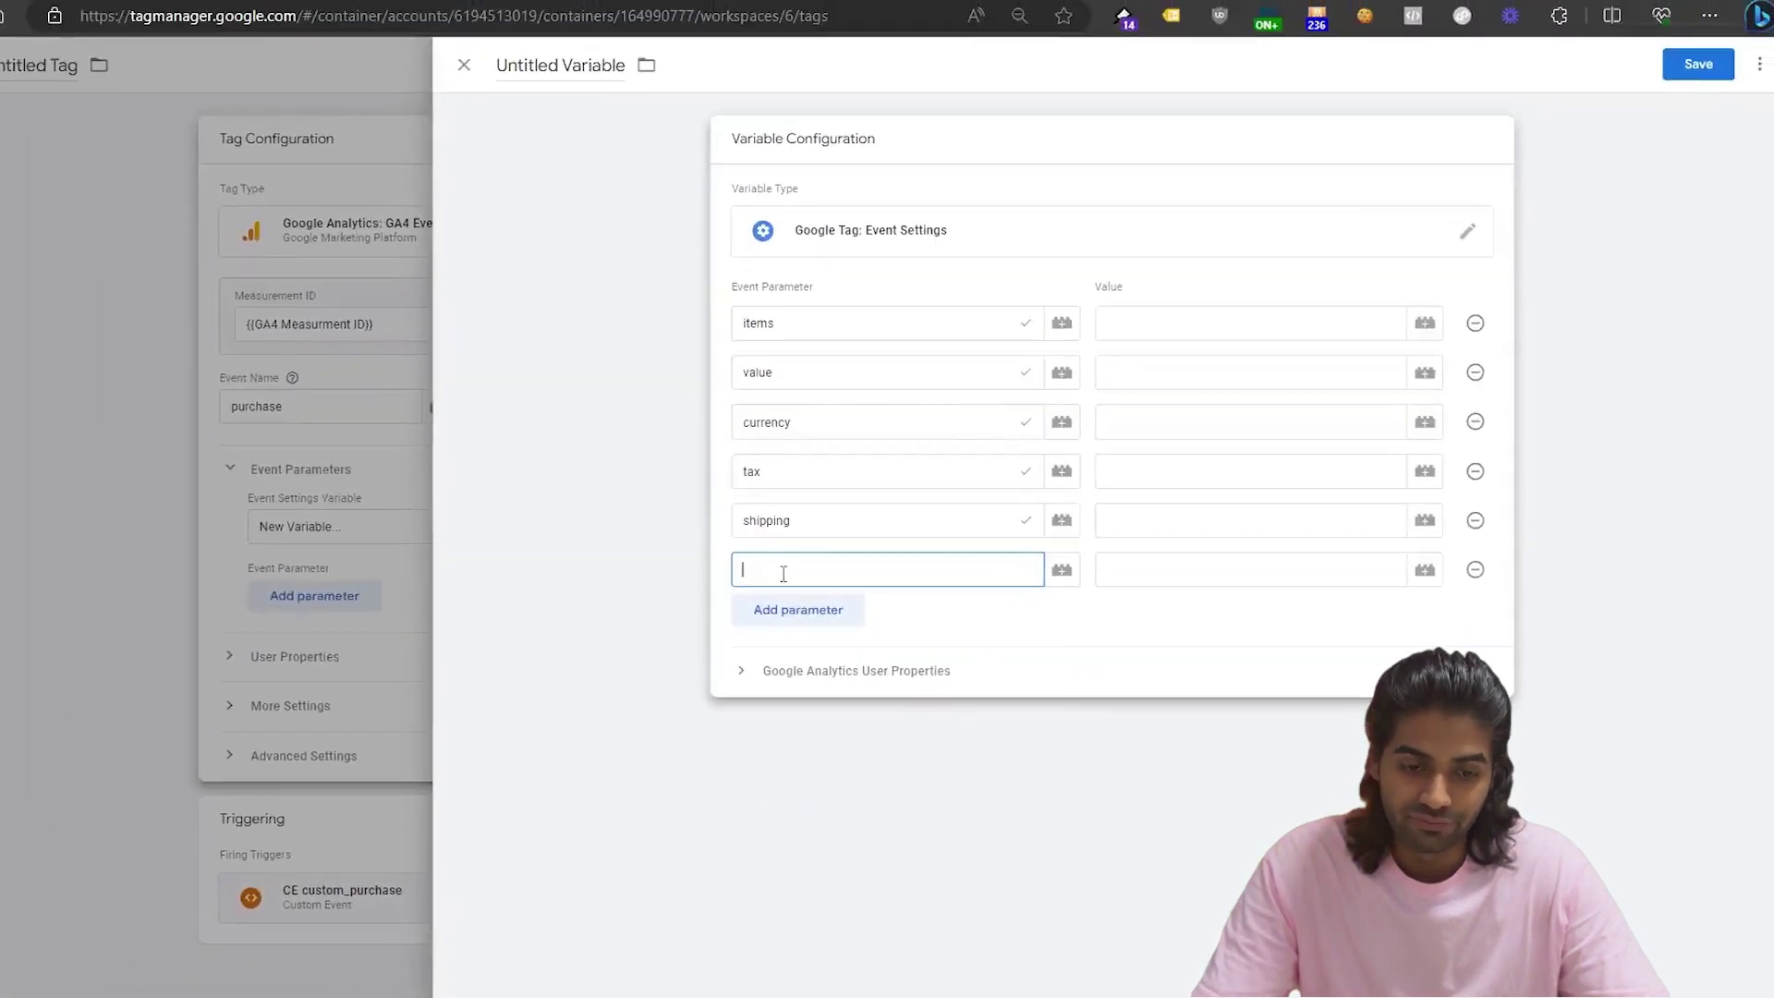
Copy transaction_id and coupon from the purchase dataLayer into the sixth and seventh parameter rows
left_click(11, 168)
mouse_move(11, 167)
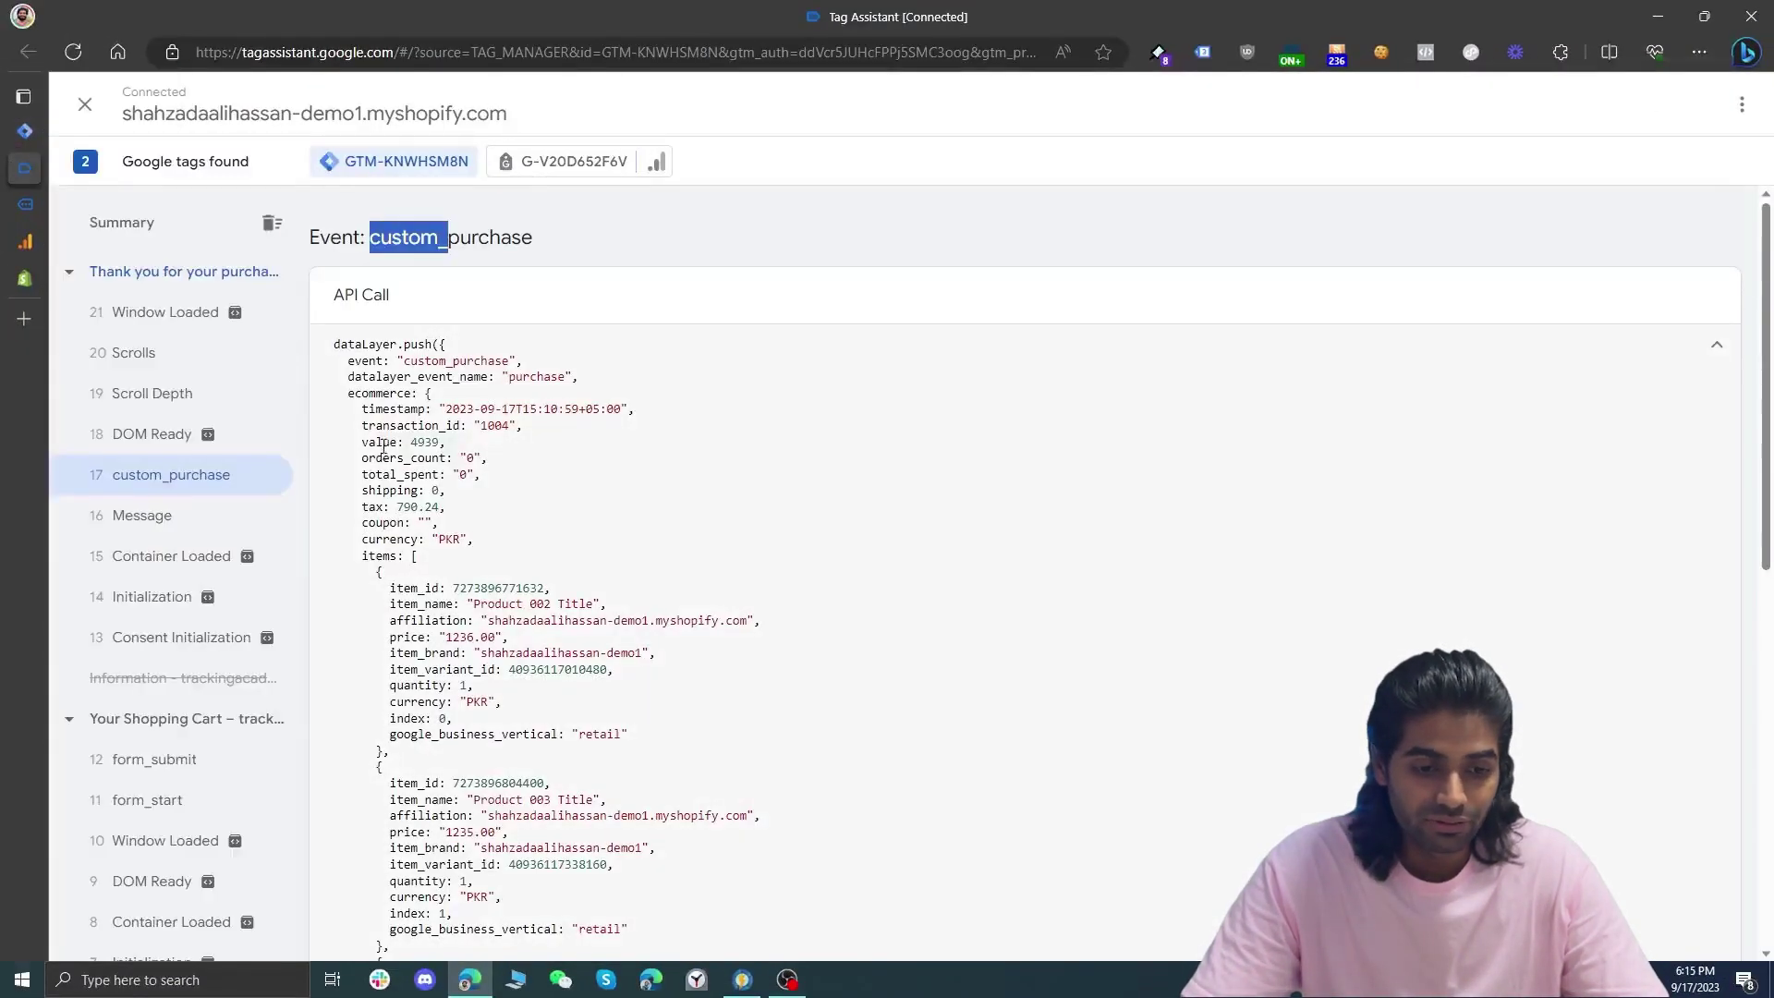
double_click(391, 412)
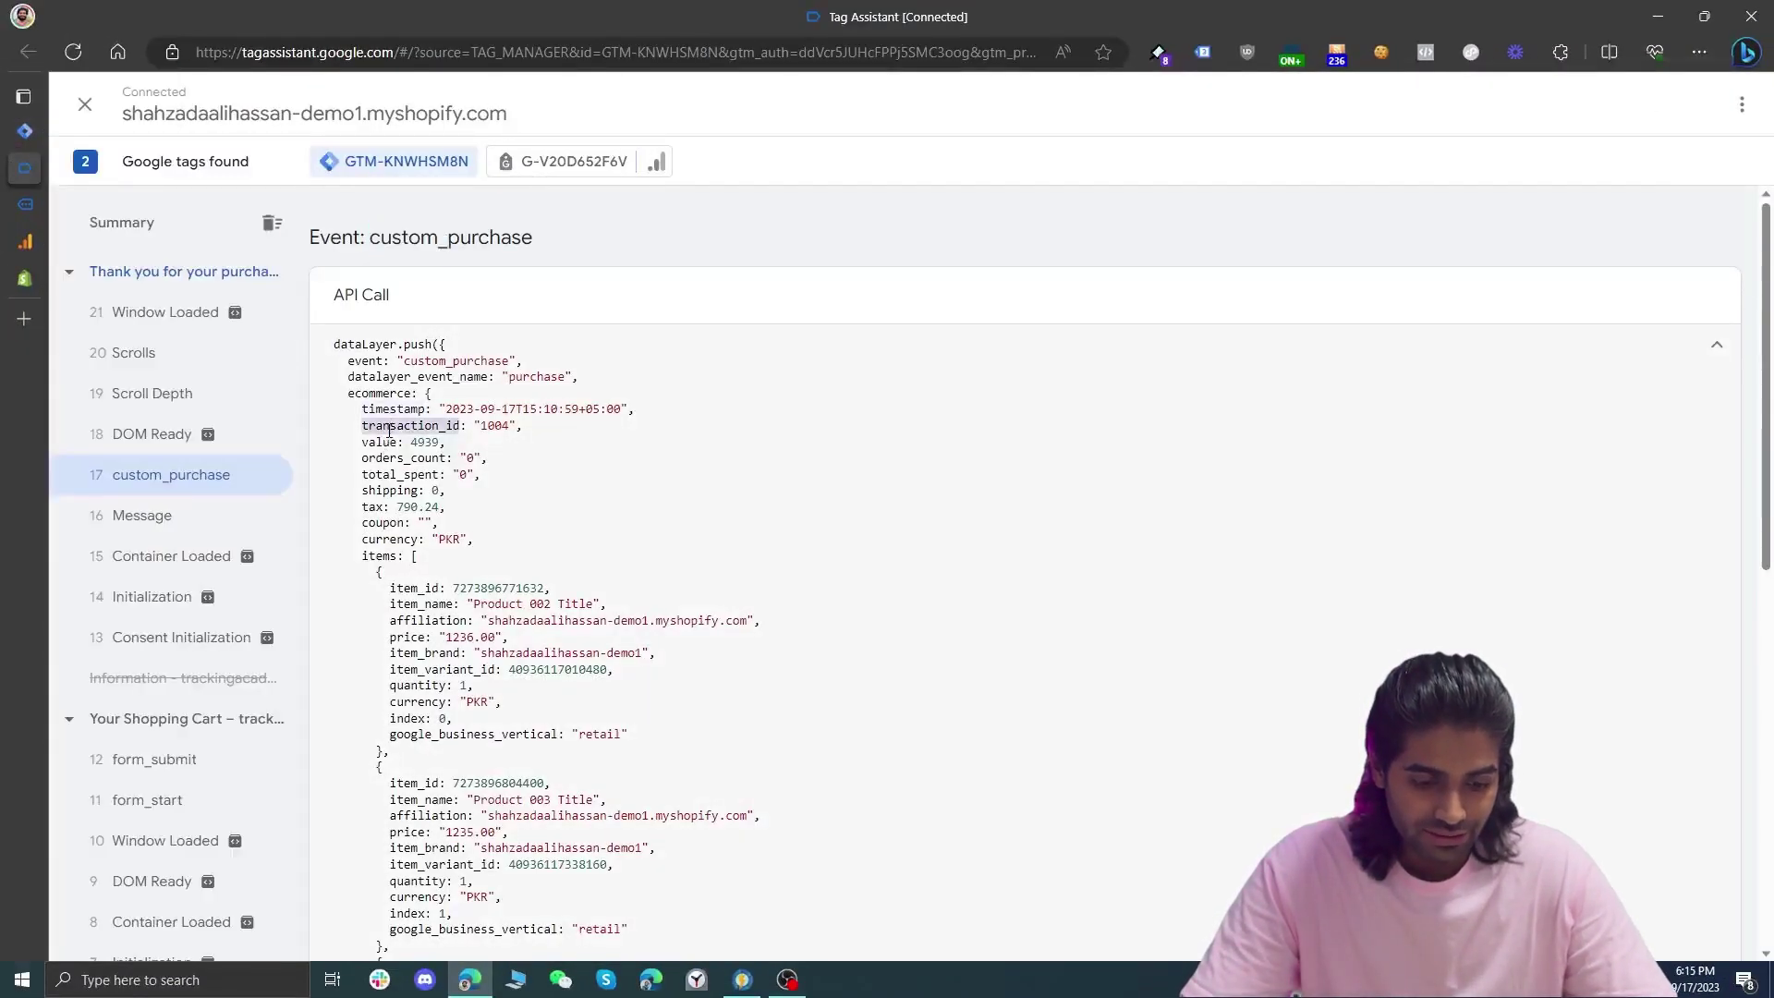
key("ctrl+c")
left_click(24, 131)
key("ctrl+v")
left_click(24, 167)
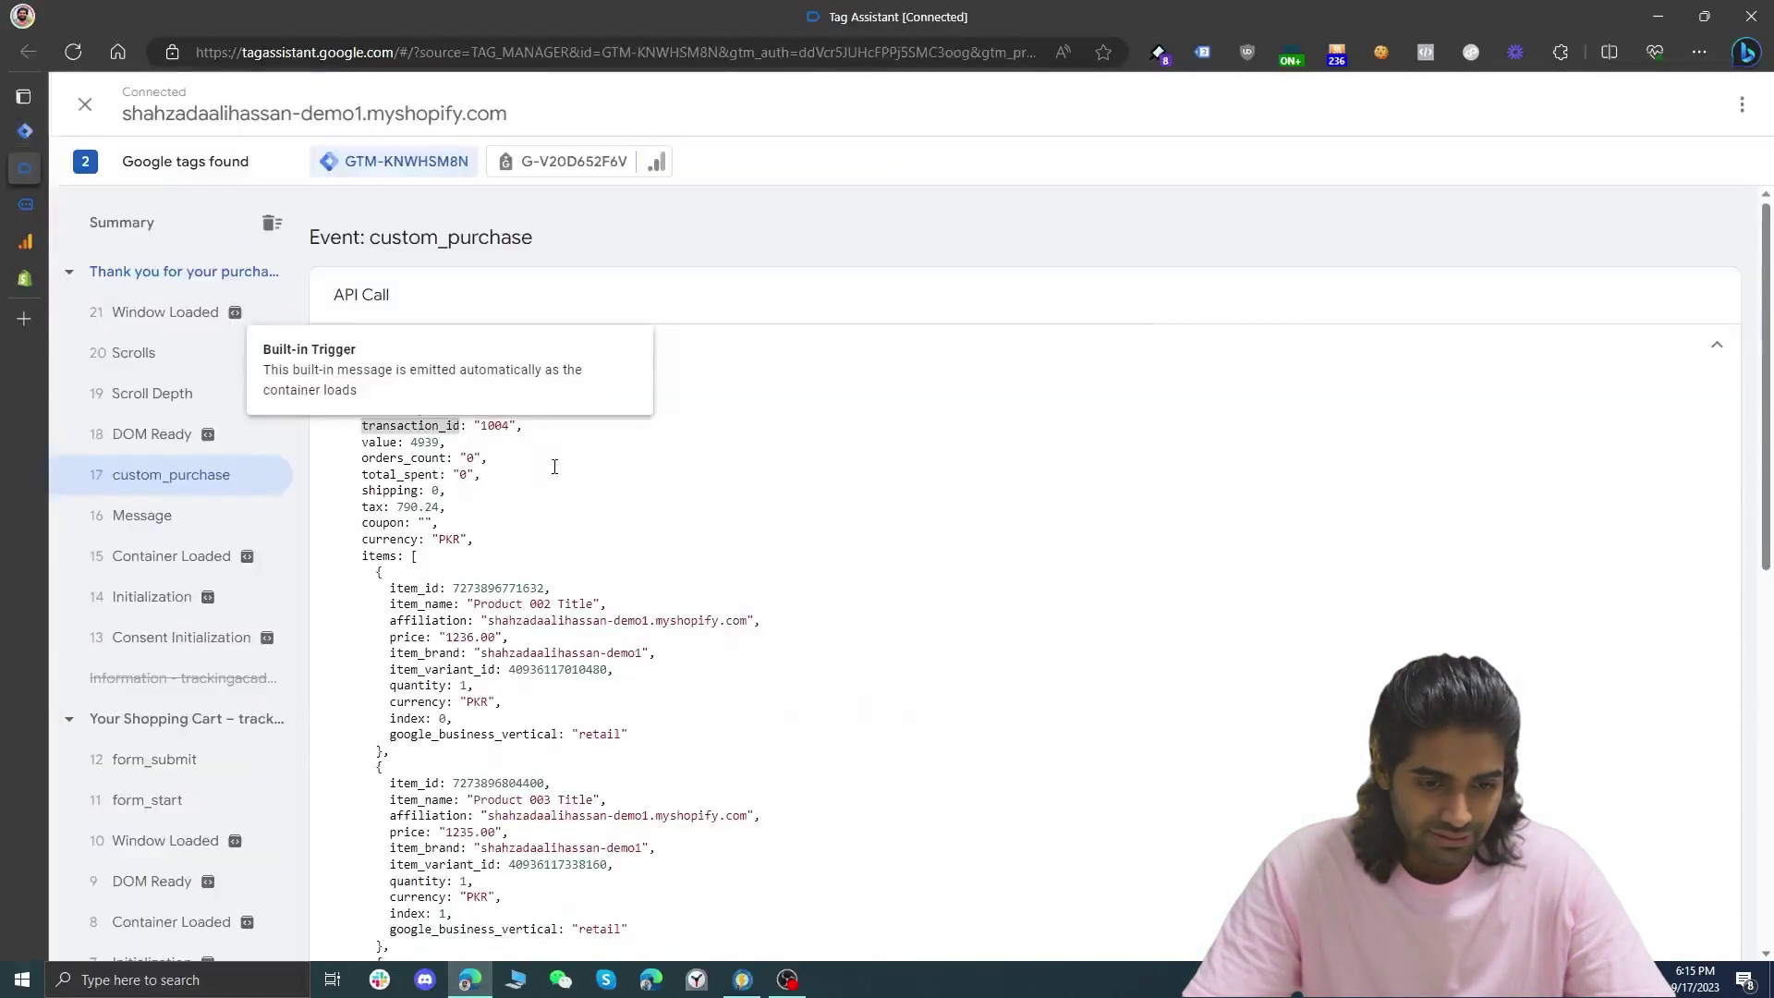
double_click(368, 524)
key("ctrl+c")
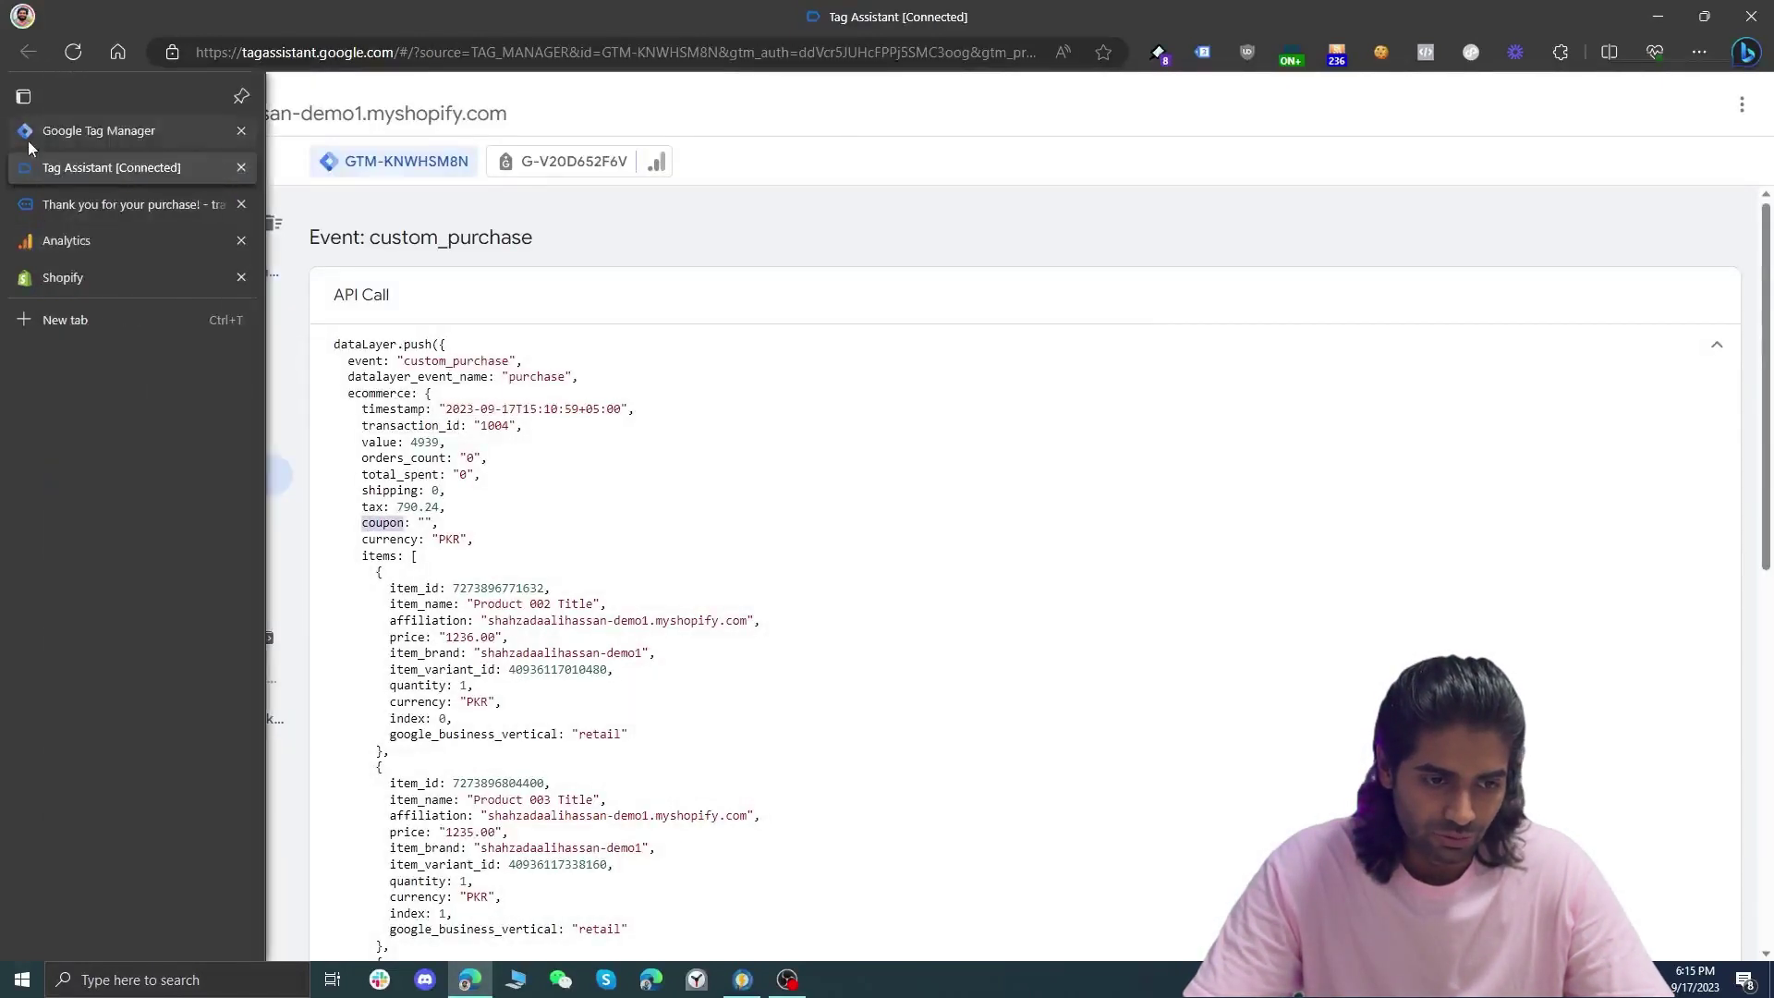
left_click(24, 130)
key("ctrl+v")
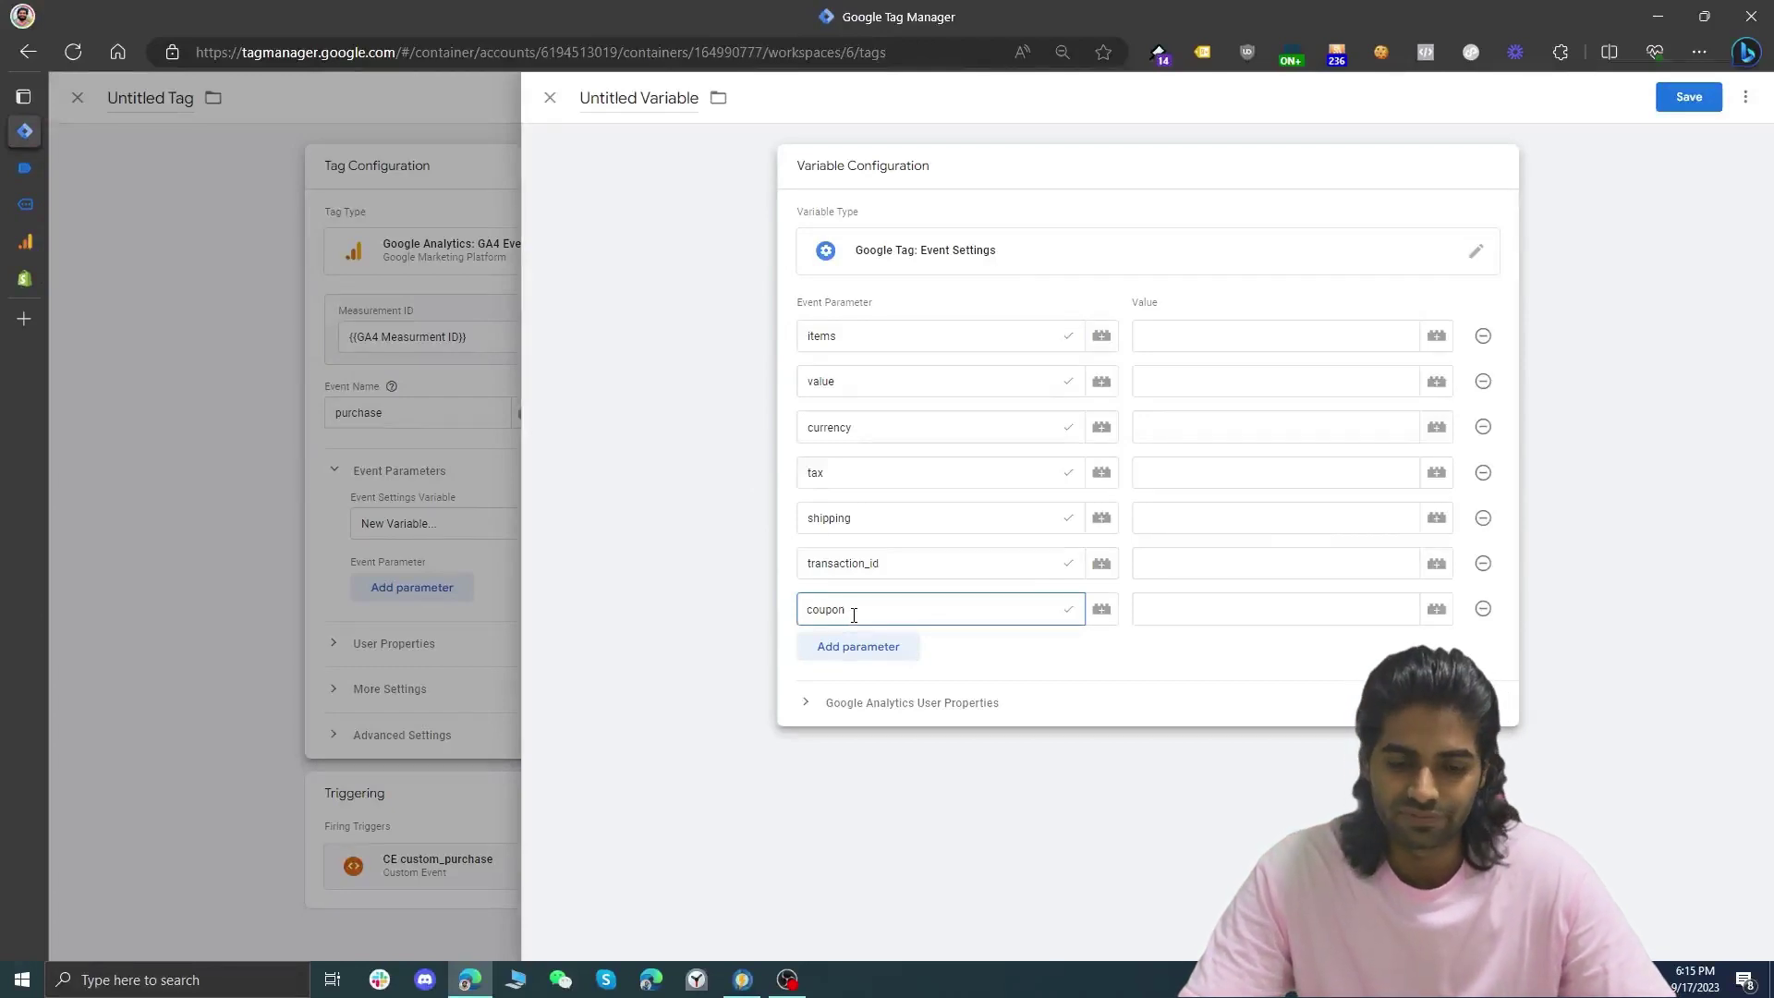
Review the items array in the purchase dataLayer and copy the ecommerce key
left_click(874, 338)
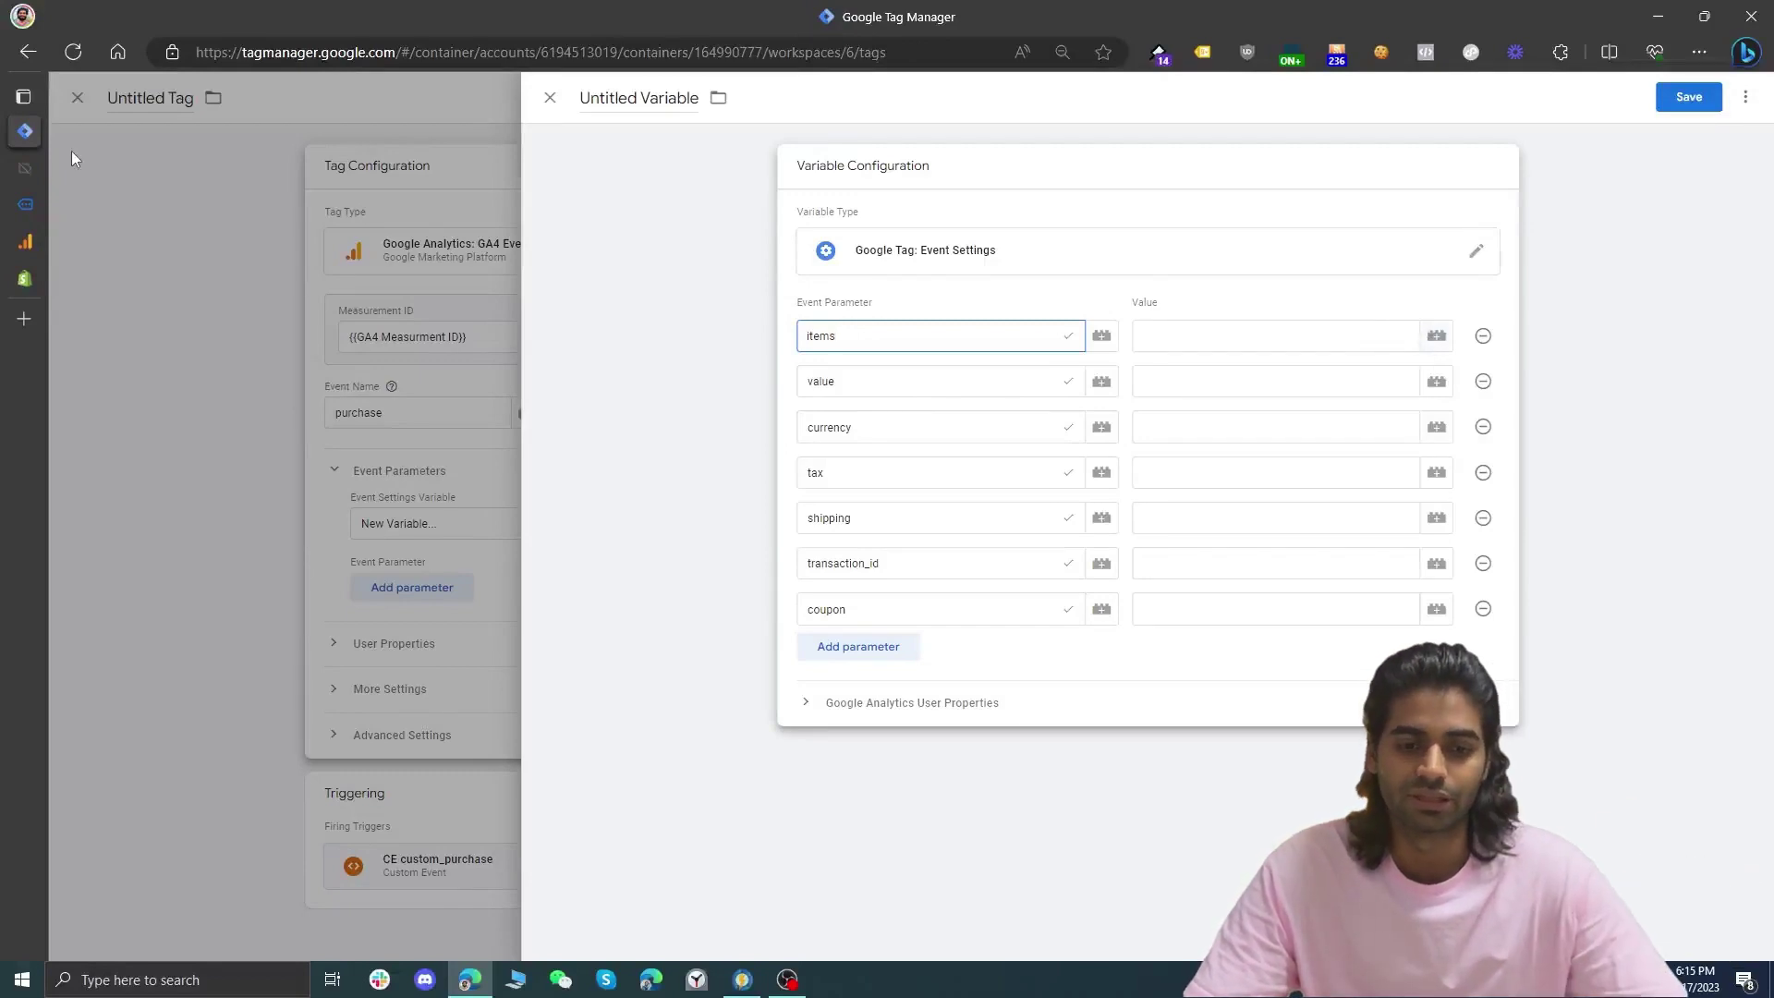
left_click(26, 170)
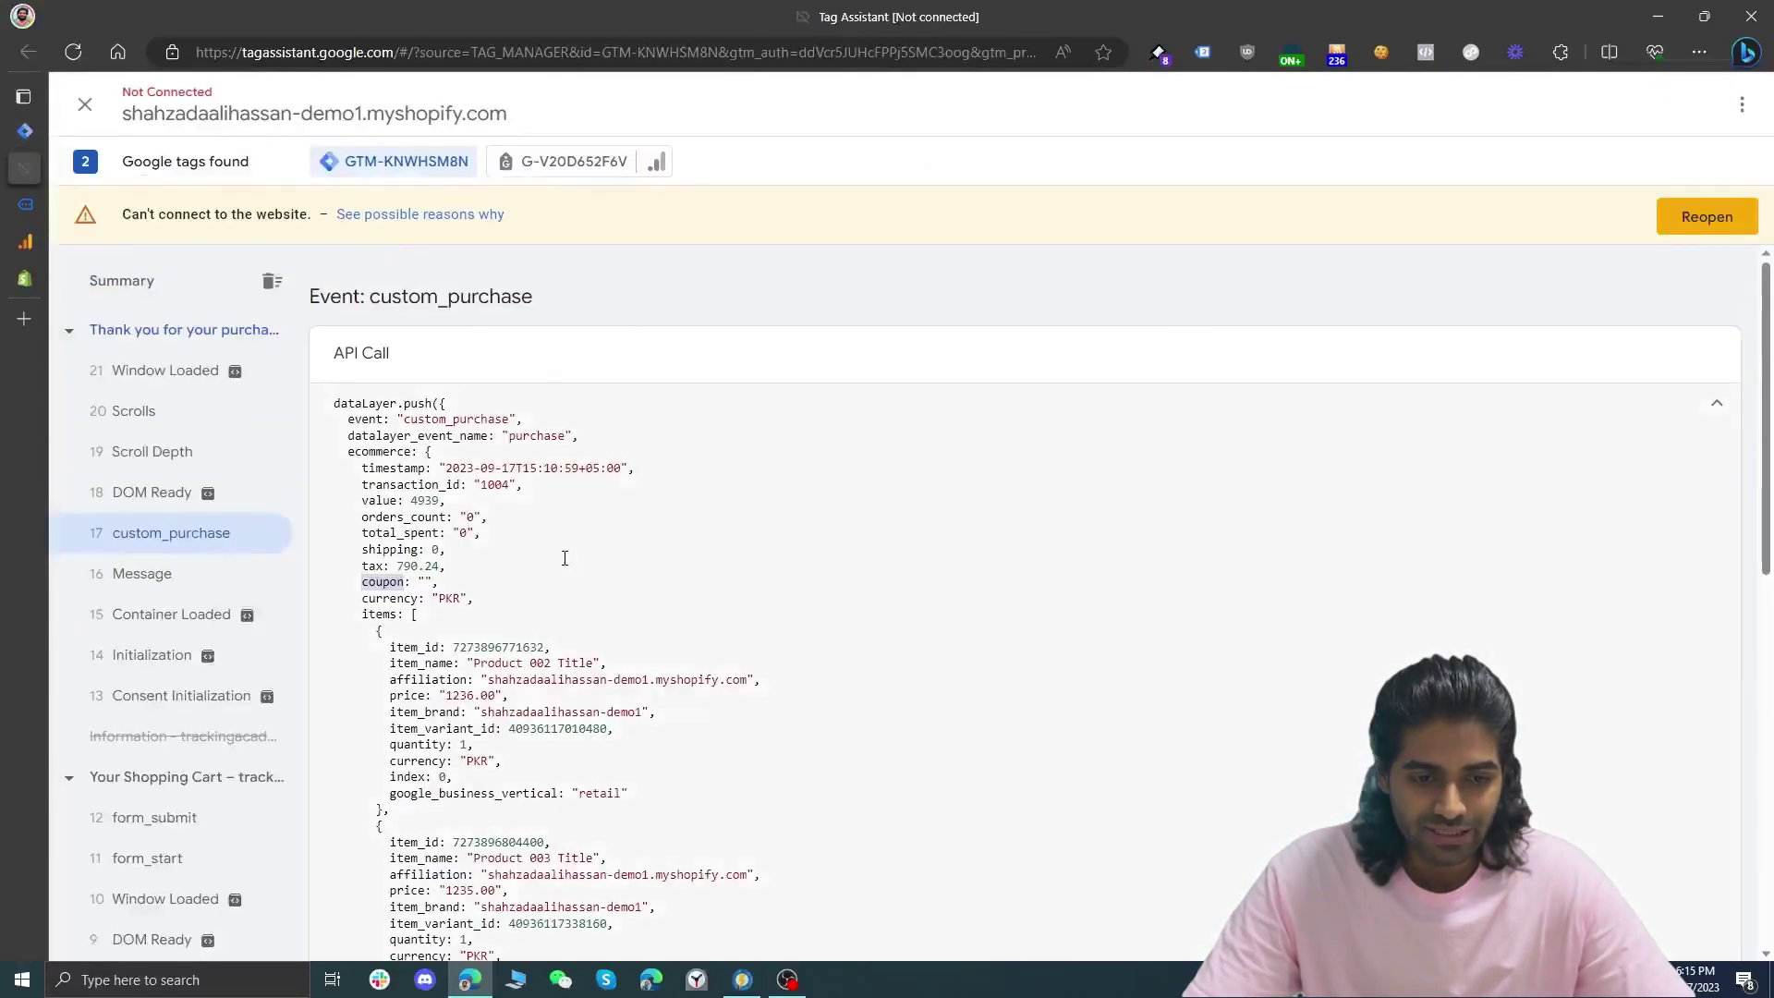
scroll(564, 559, "down", 3)
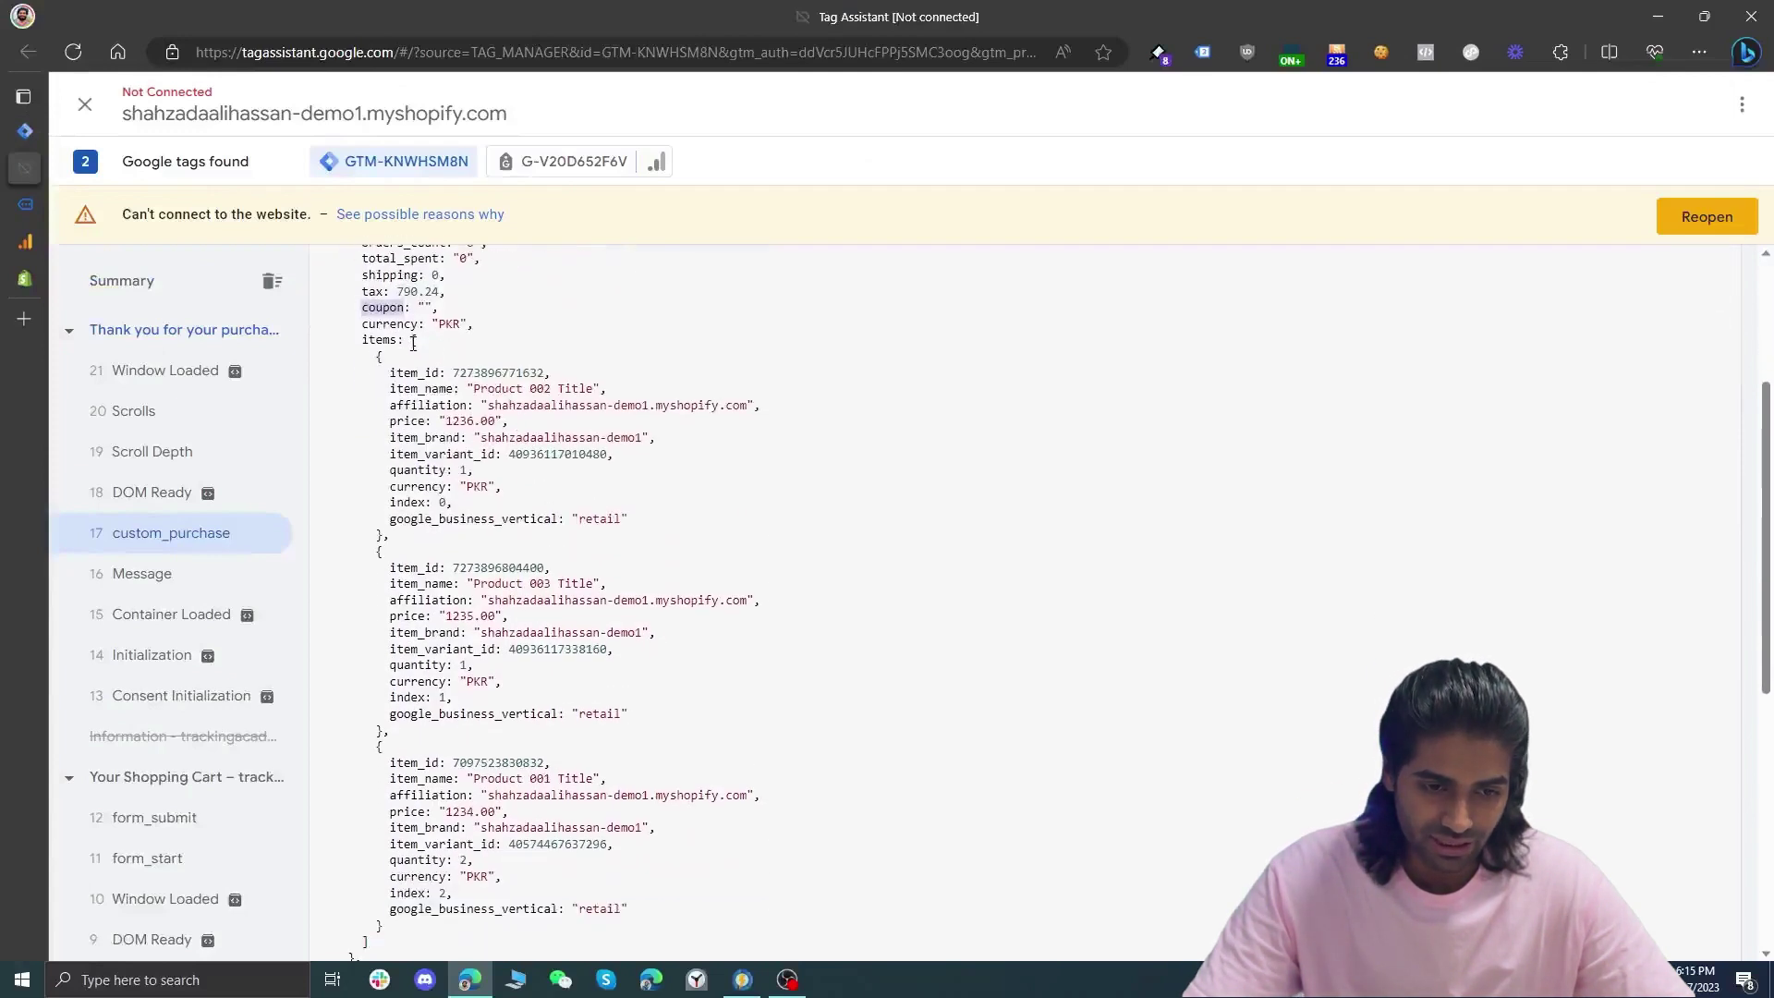
left_click_drag(413, 343, 375, 939)
scroll(473, 675, "up", 3)
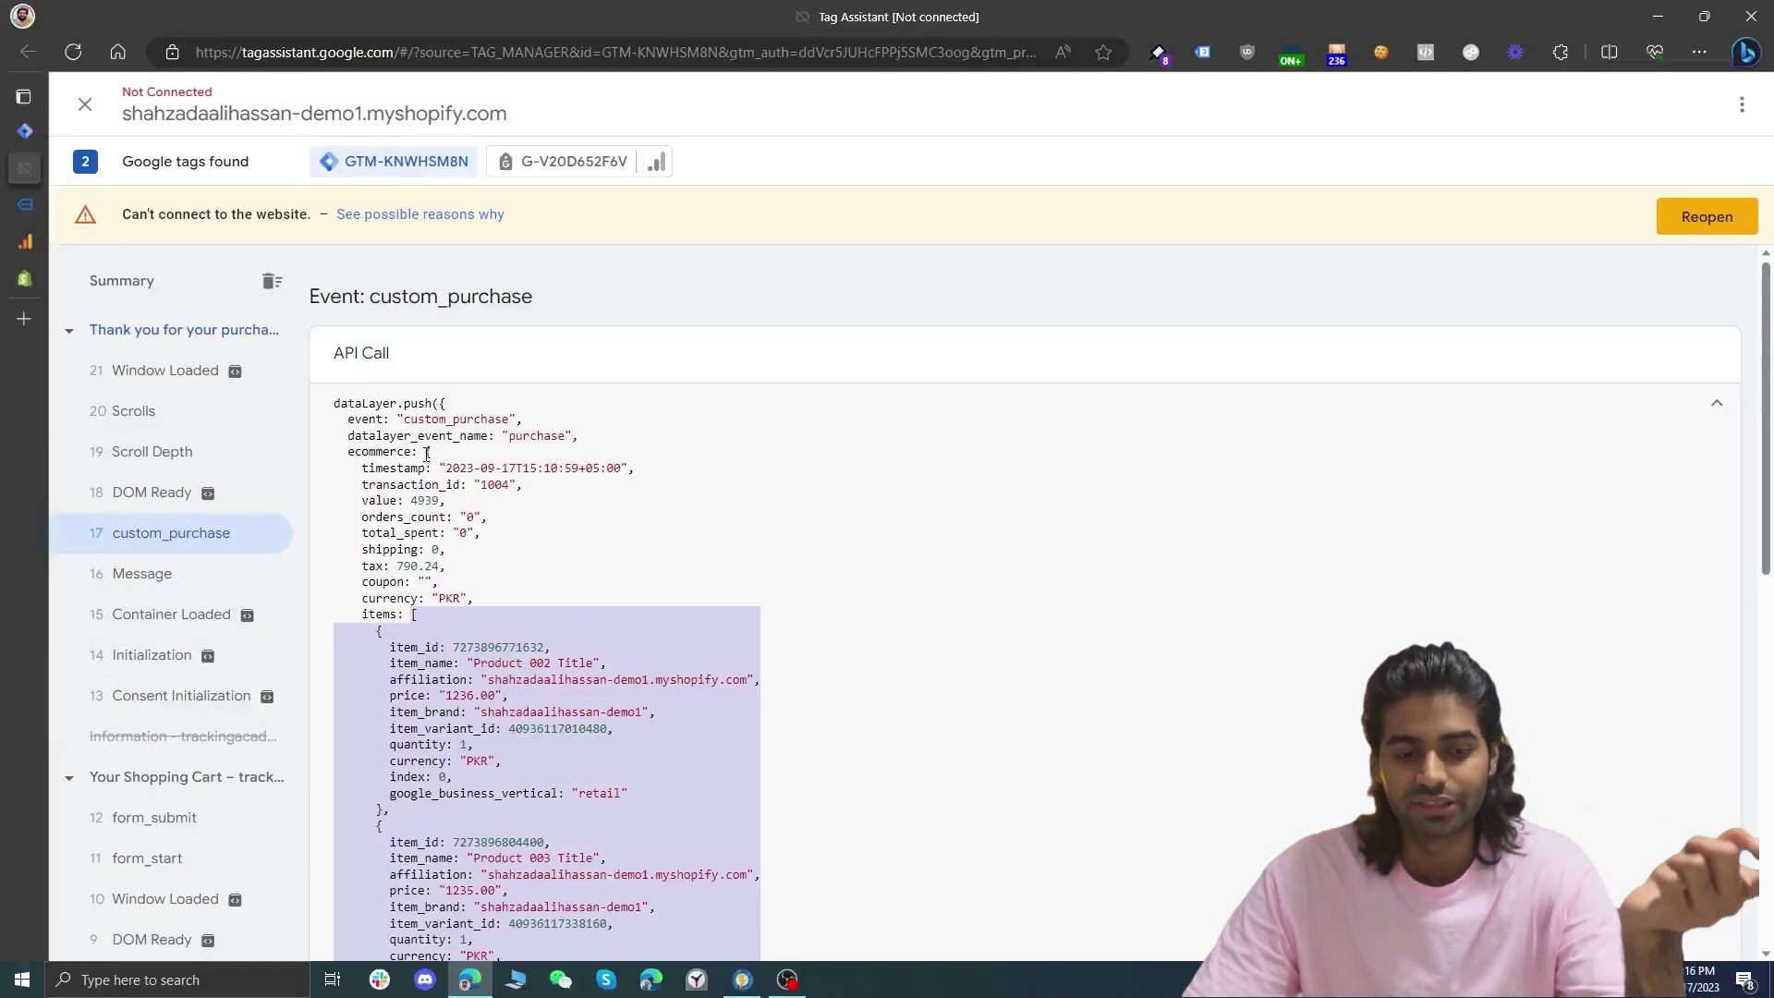
left_click(378, 454)
double_click(378, 454)
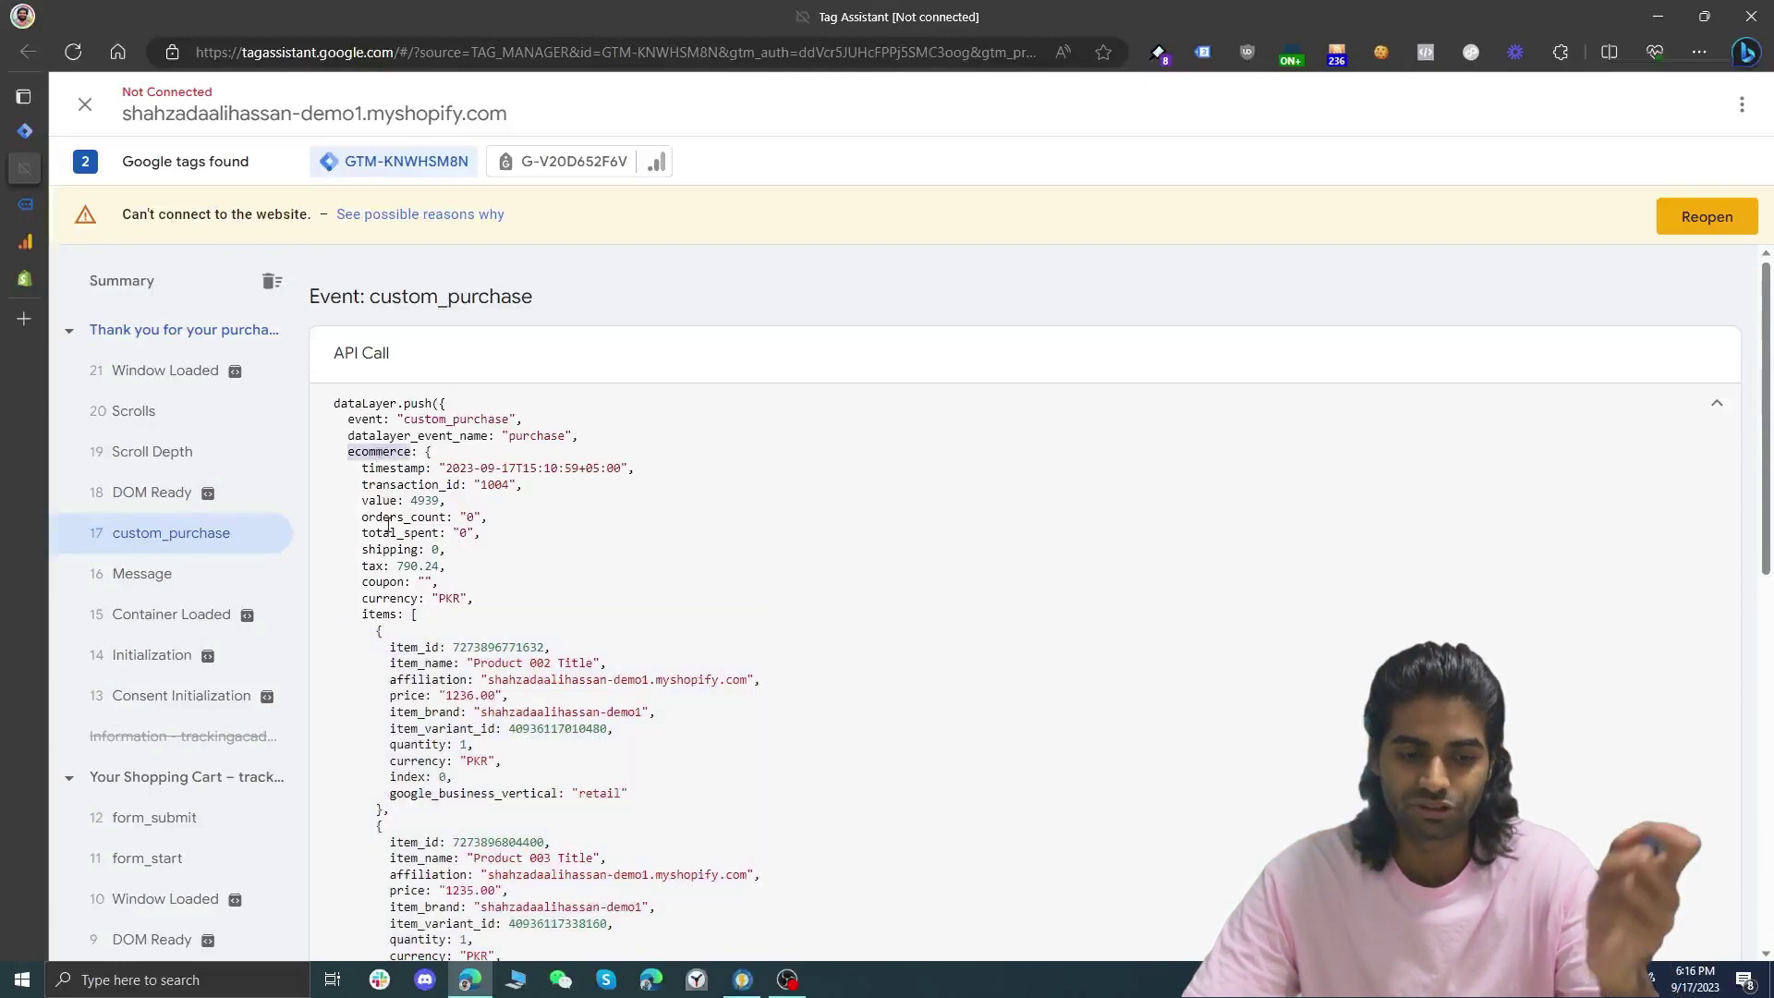
key("ctrl+shift+Tab")
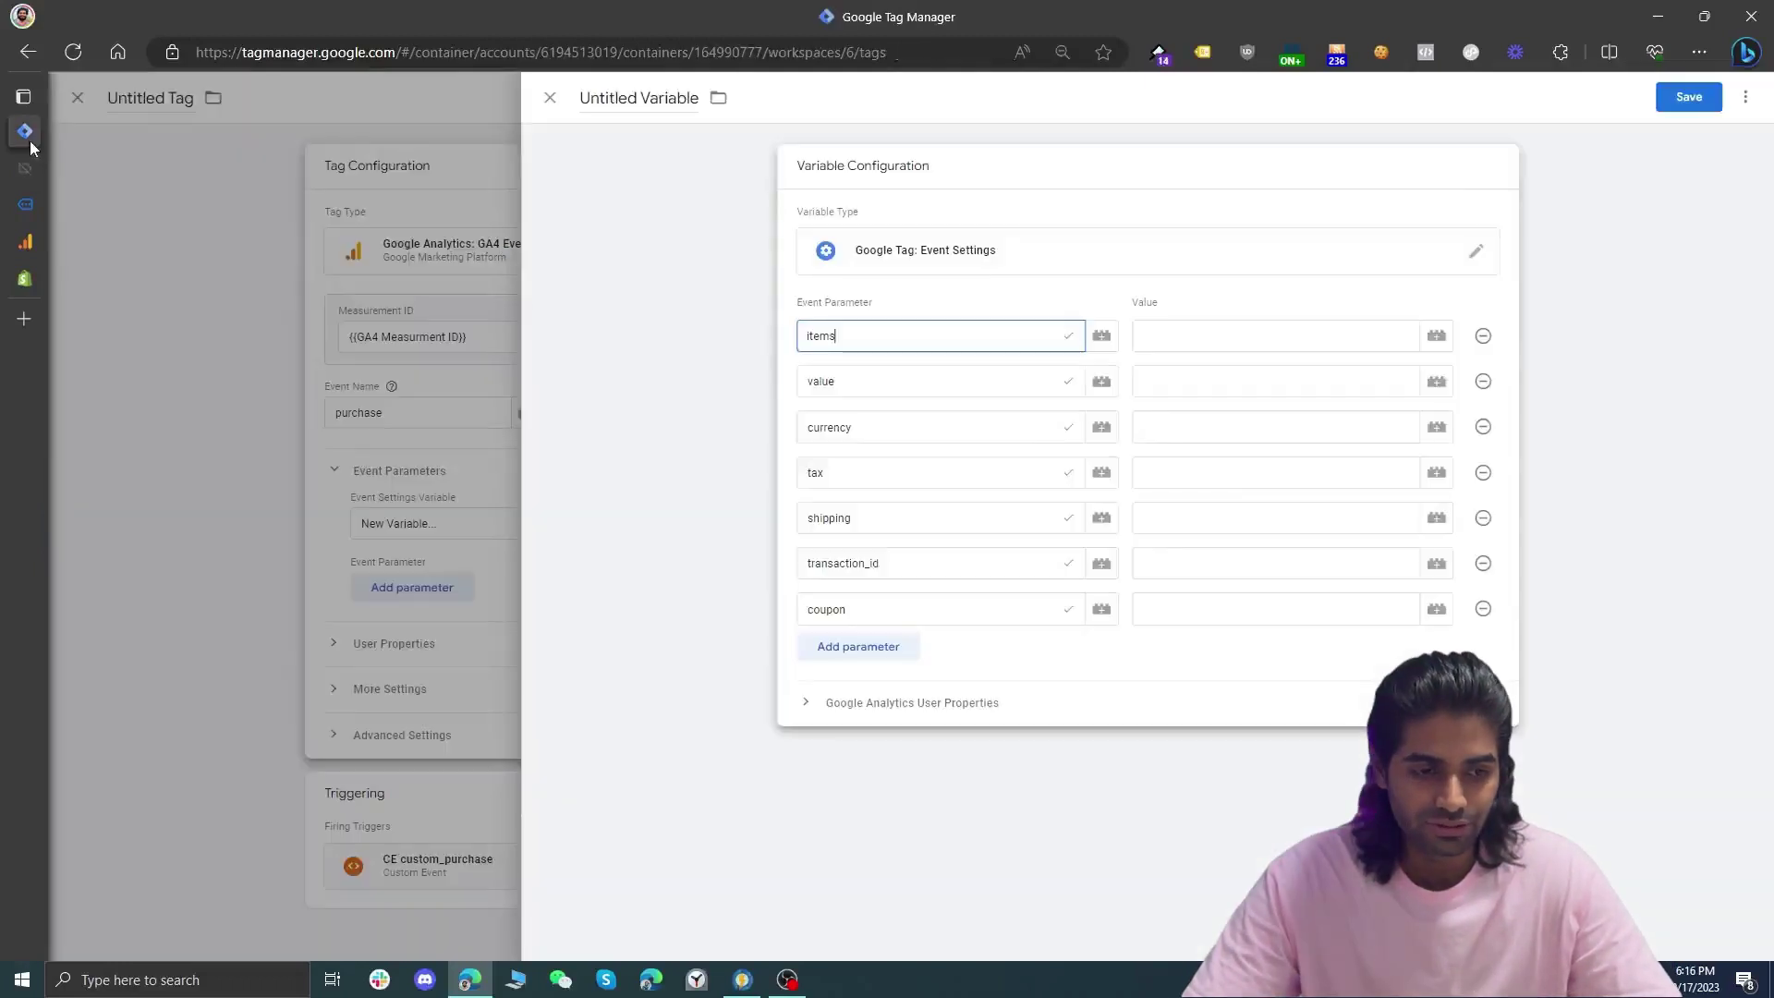
Map items to a new Data Layer Variable DLV ecommerce.items with key ecommerce.items
left_click(1438, 340)
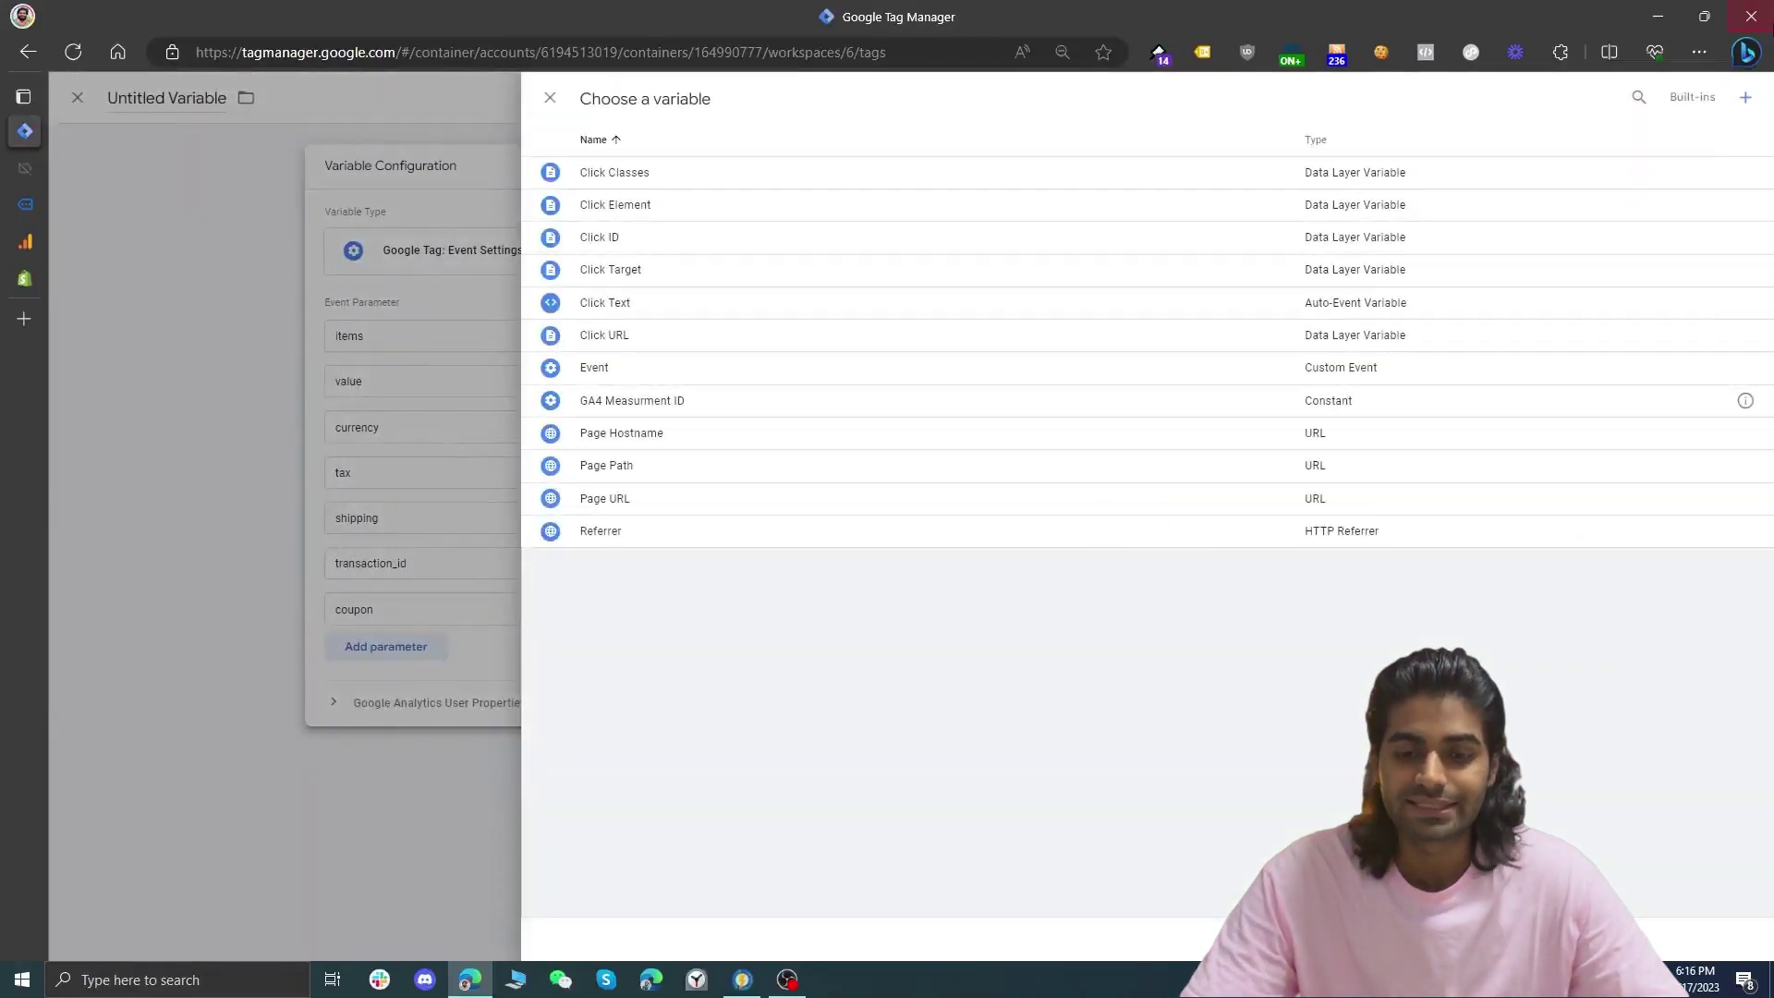
left_click(1743, 100)
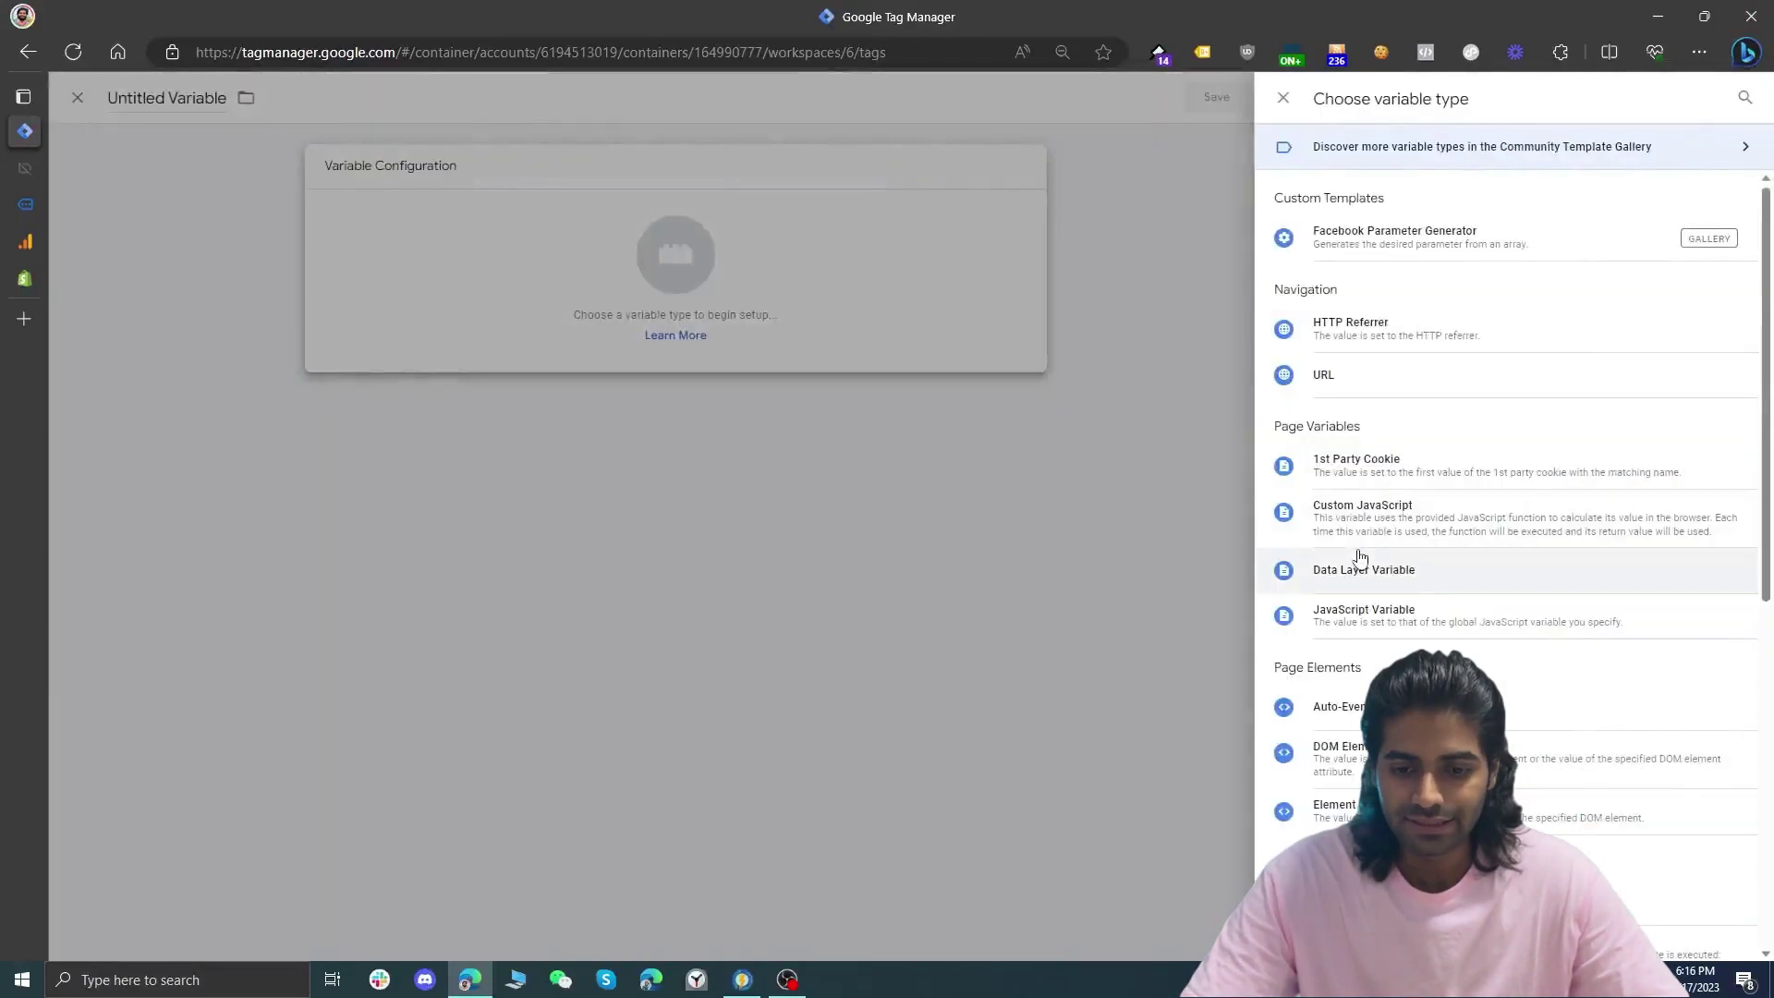
left_click(1361, 565)
left_click(813, 332)
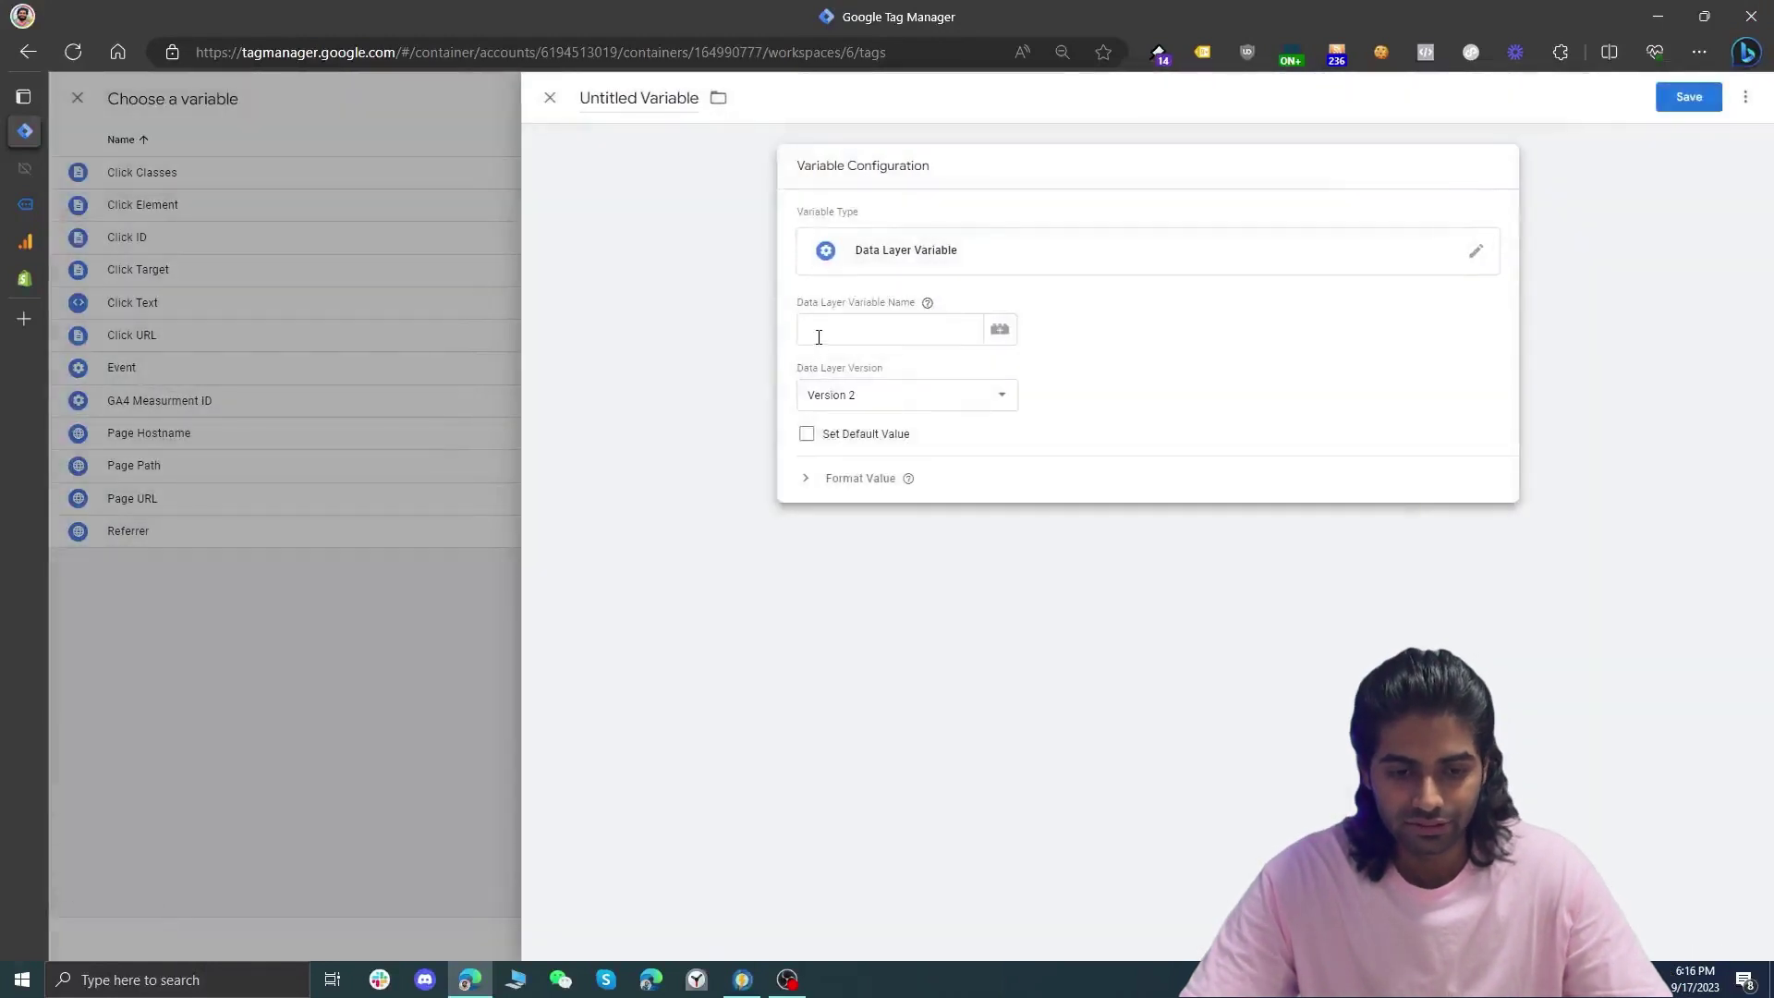
key("super+v")
left_click(861, 466)
type(".")
key("super+v")
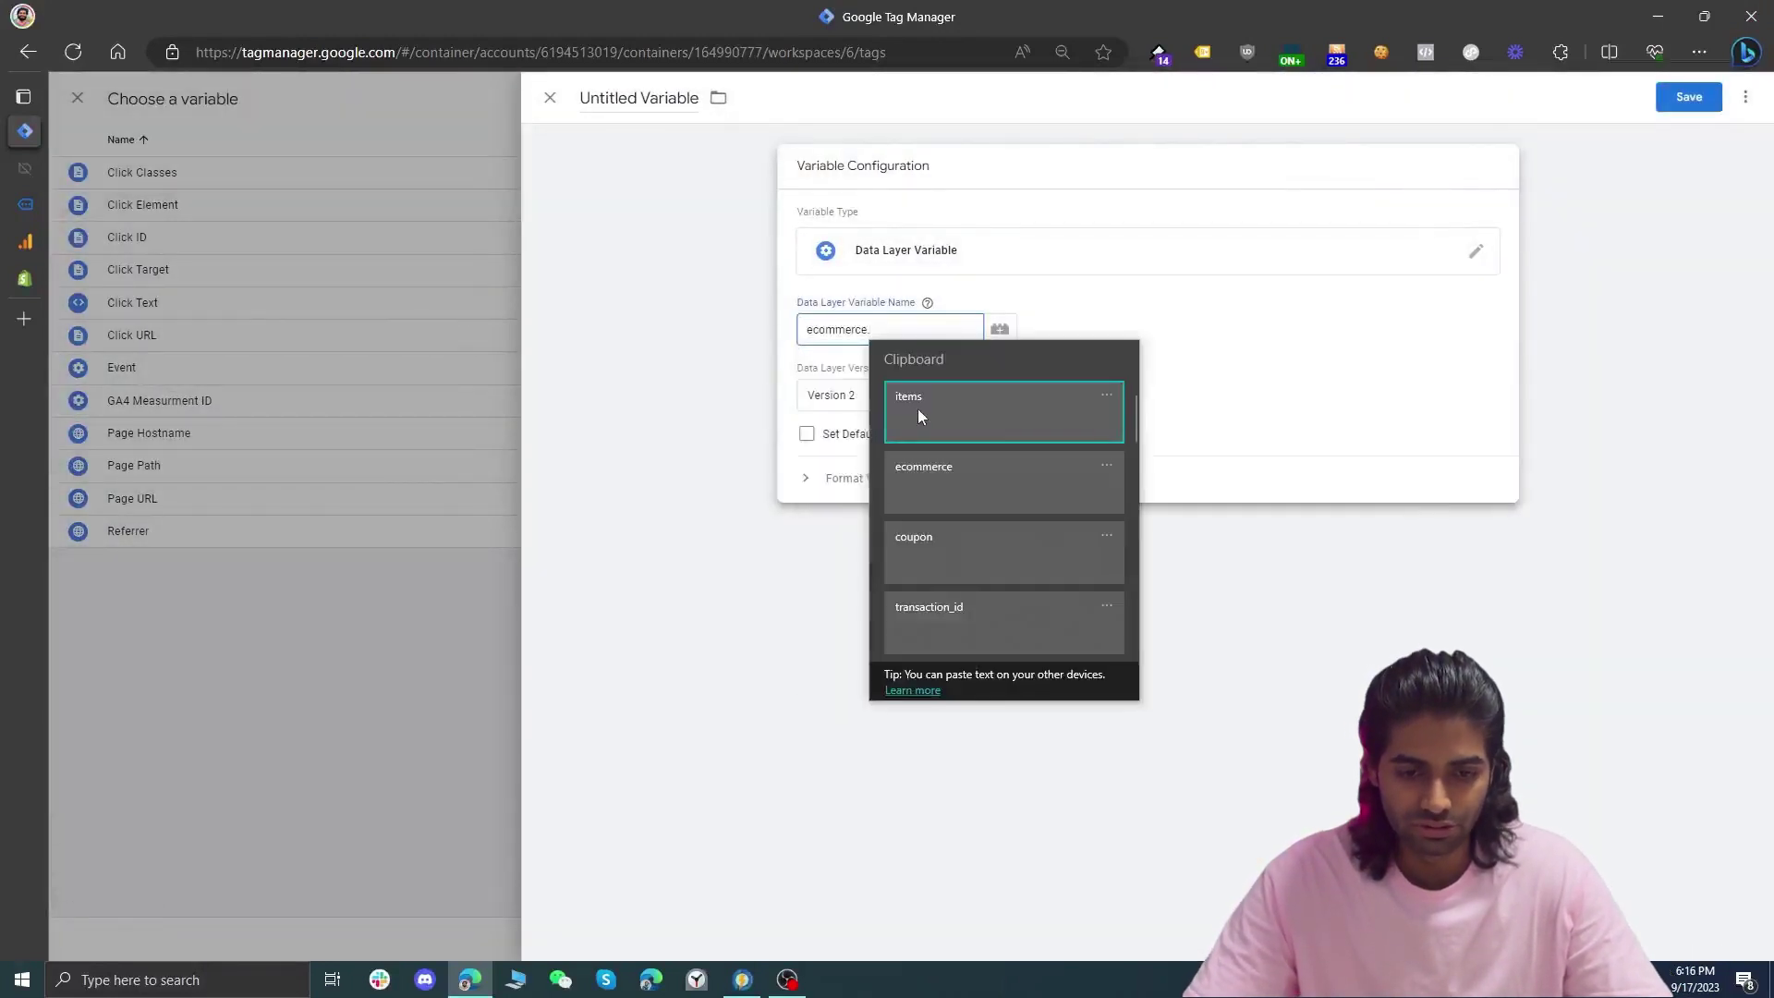
left_click(918, 409)
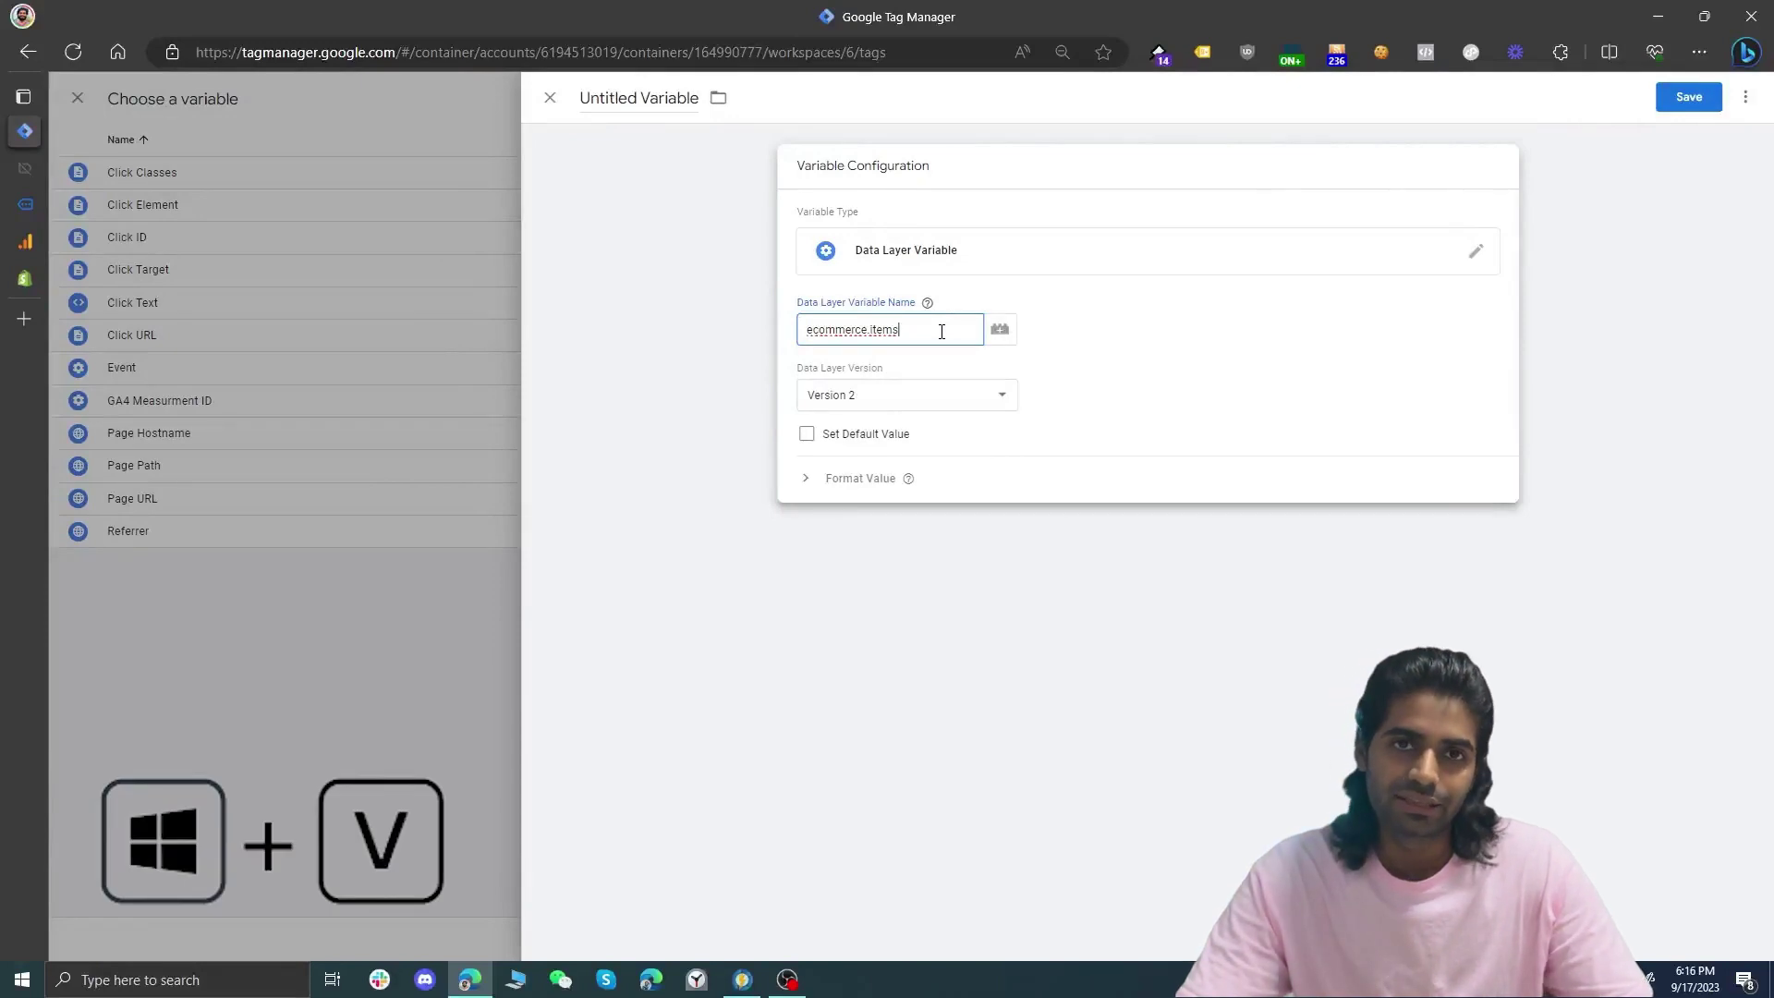
double_click(912, 334)
left_click(639, 98)
type("D")
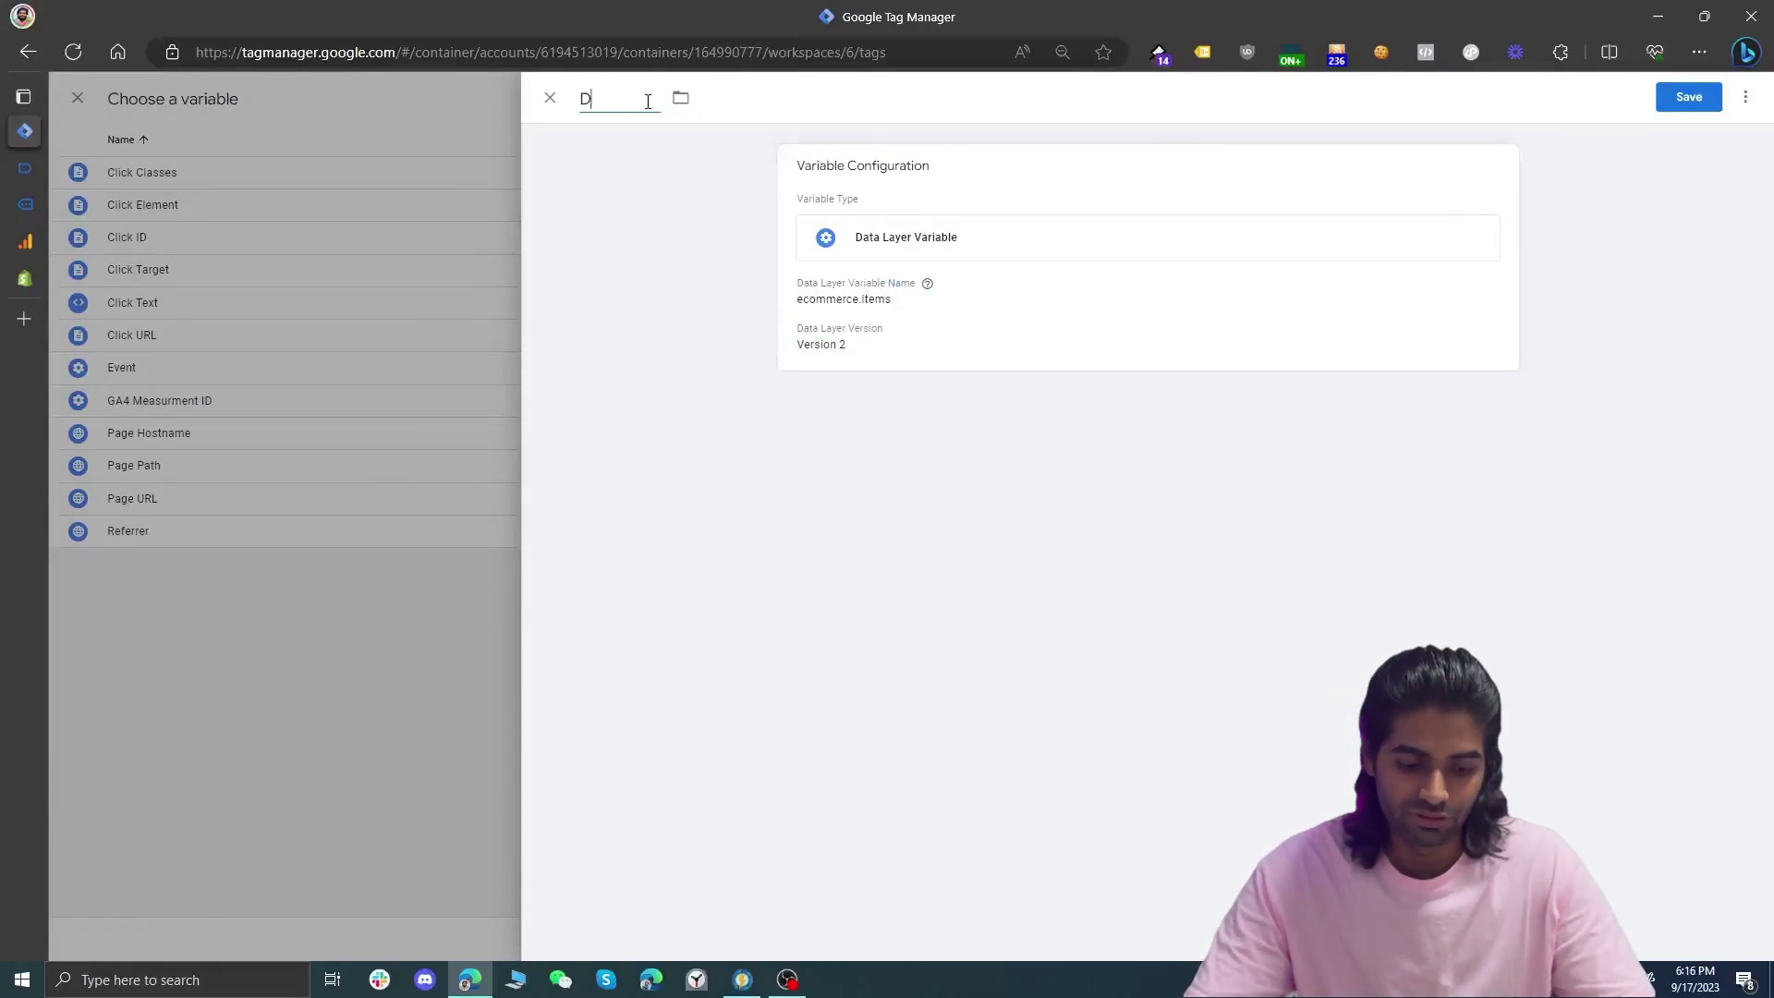
type("LV")
key("ctrl+v")
left_click(1689, 97)
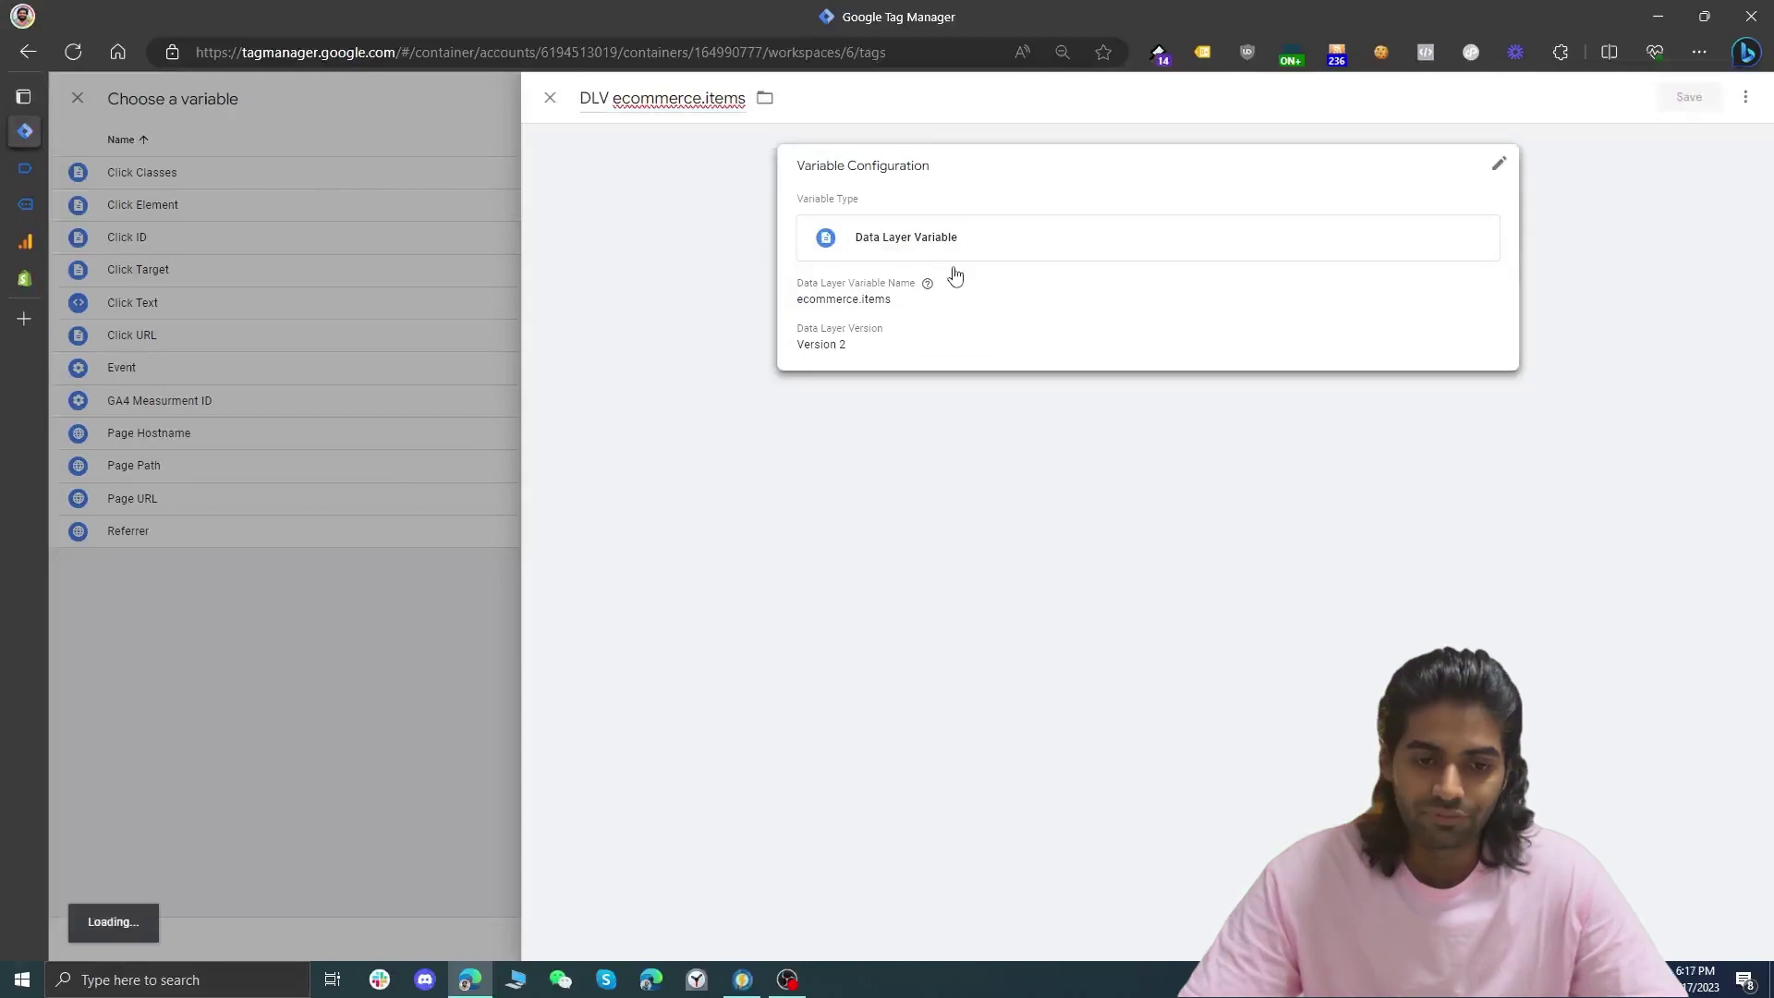
Map value to a new Data Layer Variable with key ecommerce.value
left_click(1437, 382)
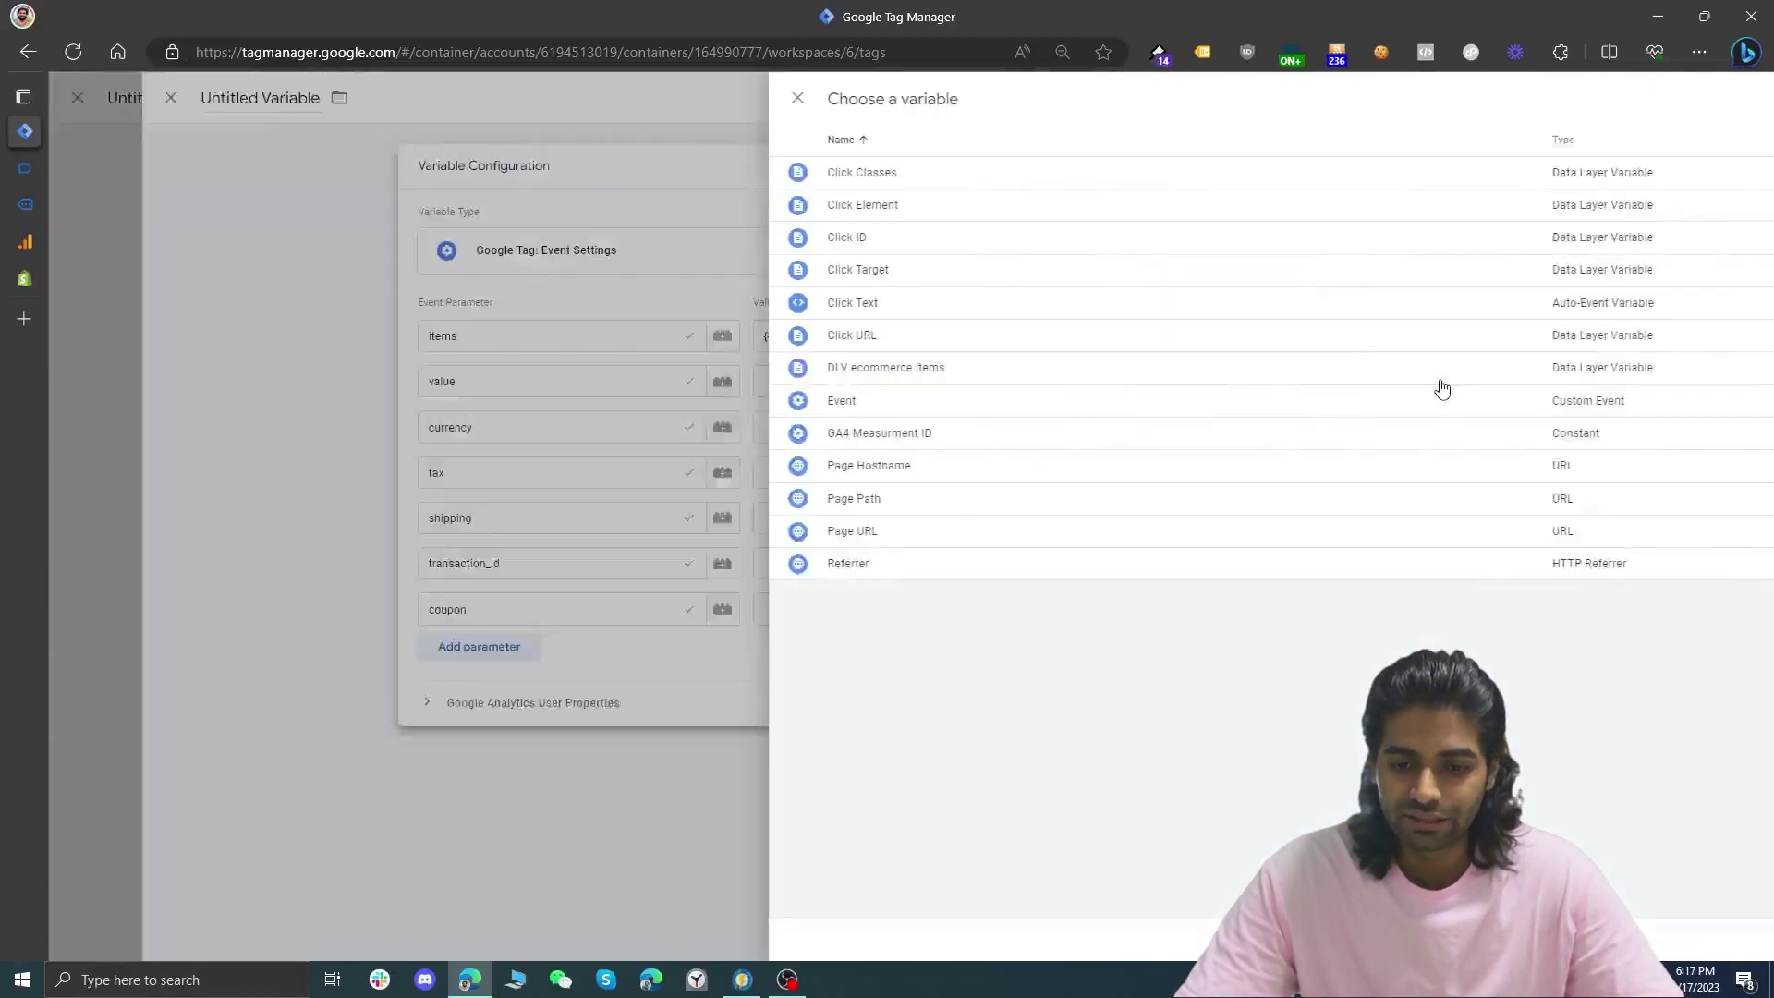
key("ctrl+Tab")
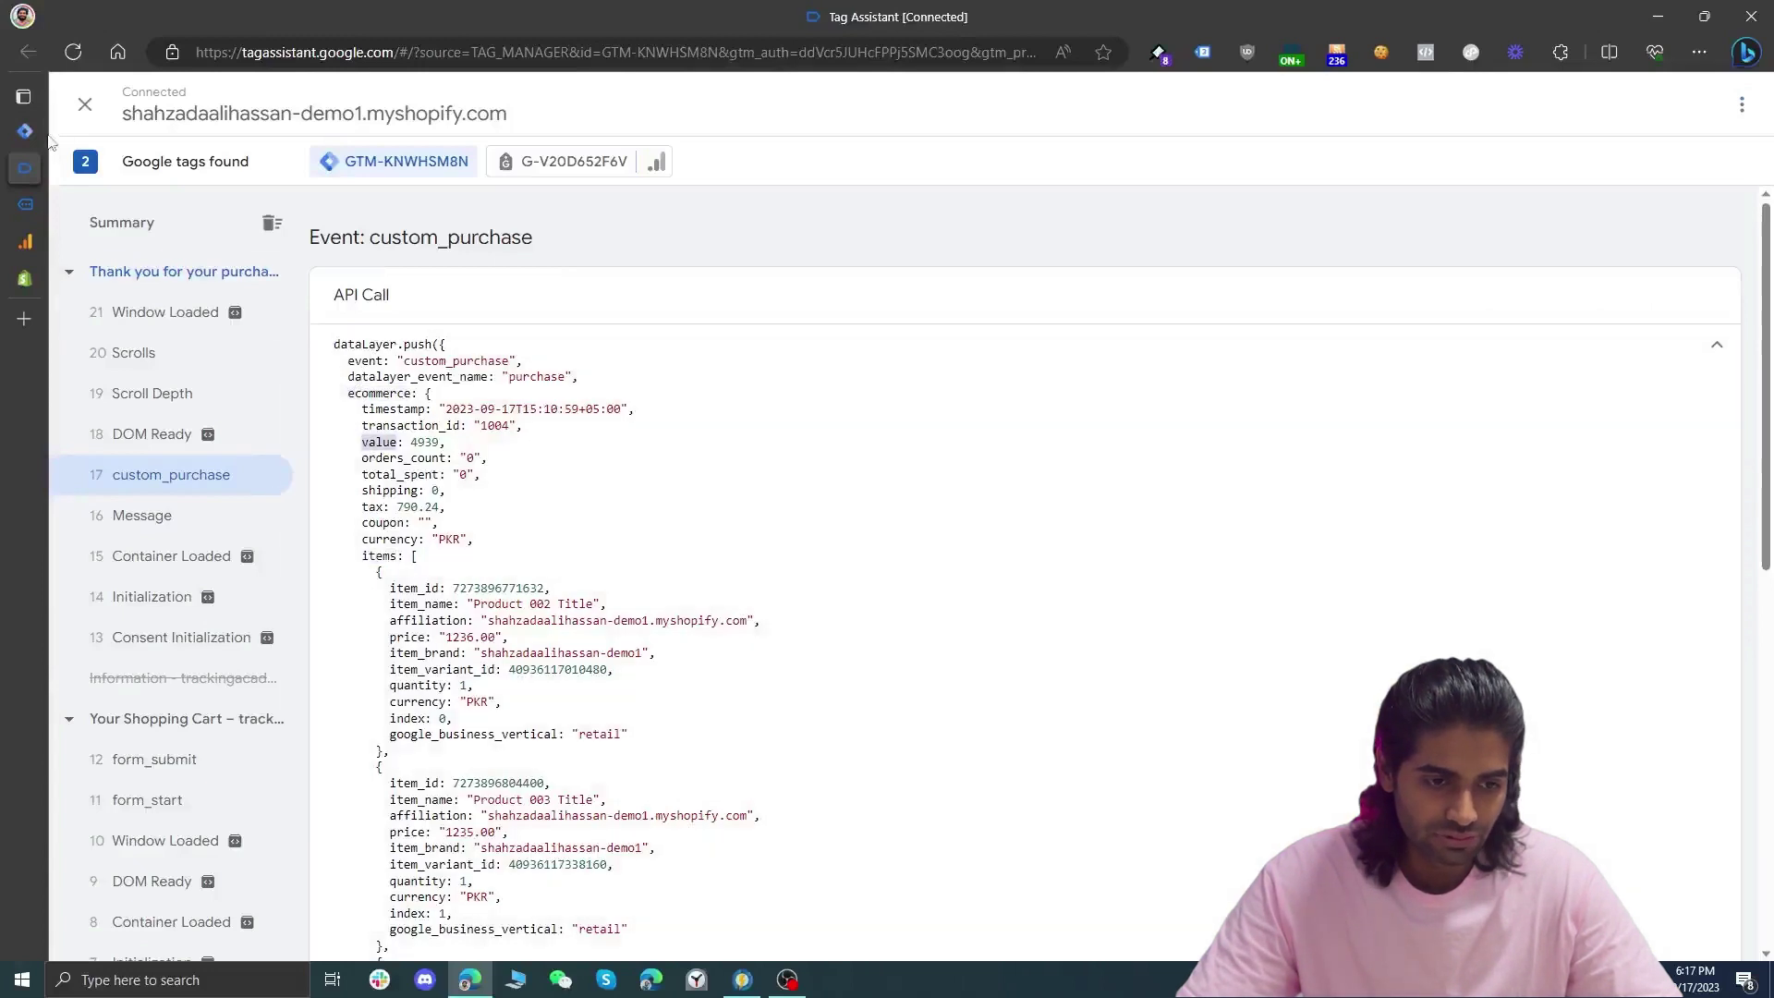
key("ctrl+shift+Tab")
left_click(1744, 97)
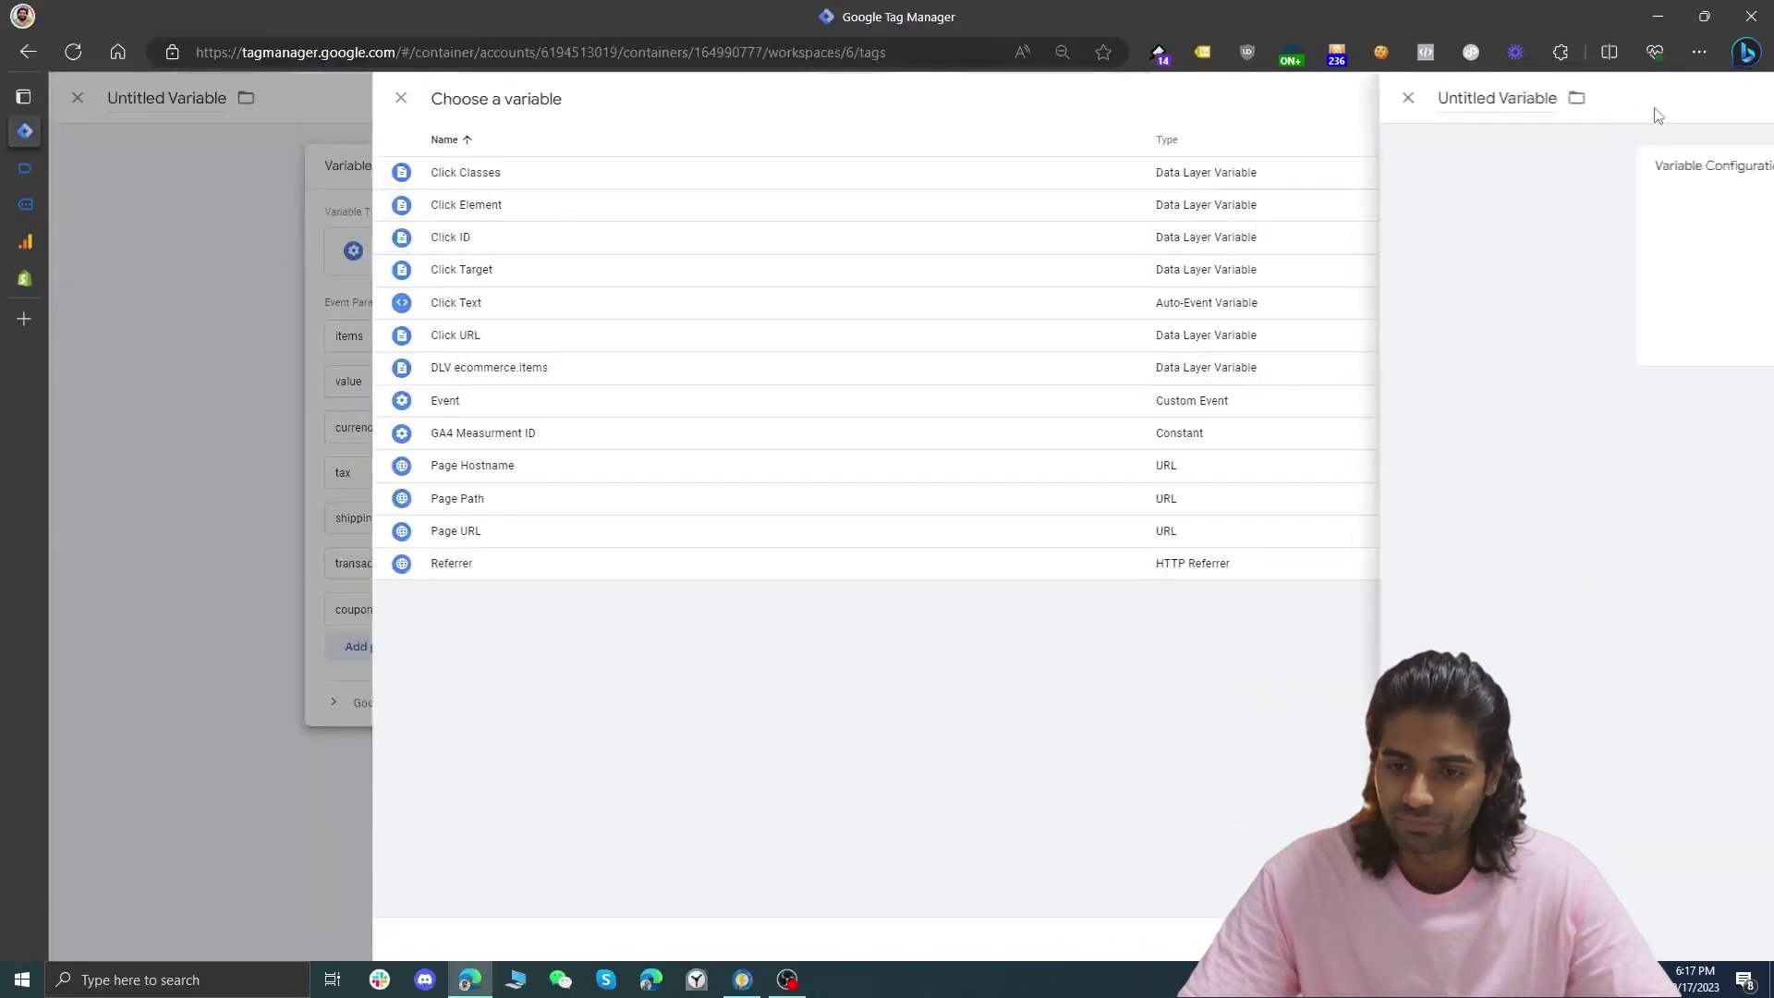
left_click(1701, 240)
left_click(1339, 566)
left_click(887, 330)
type("ecommerce.v")
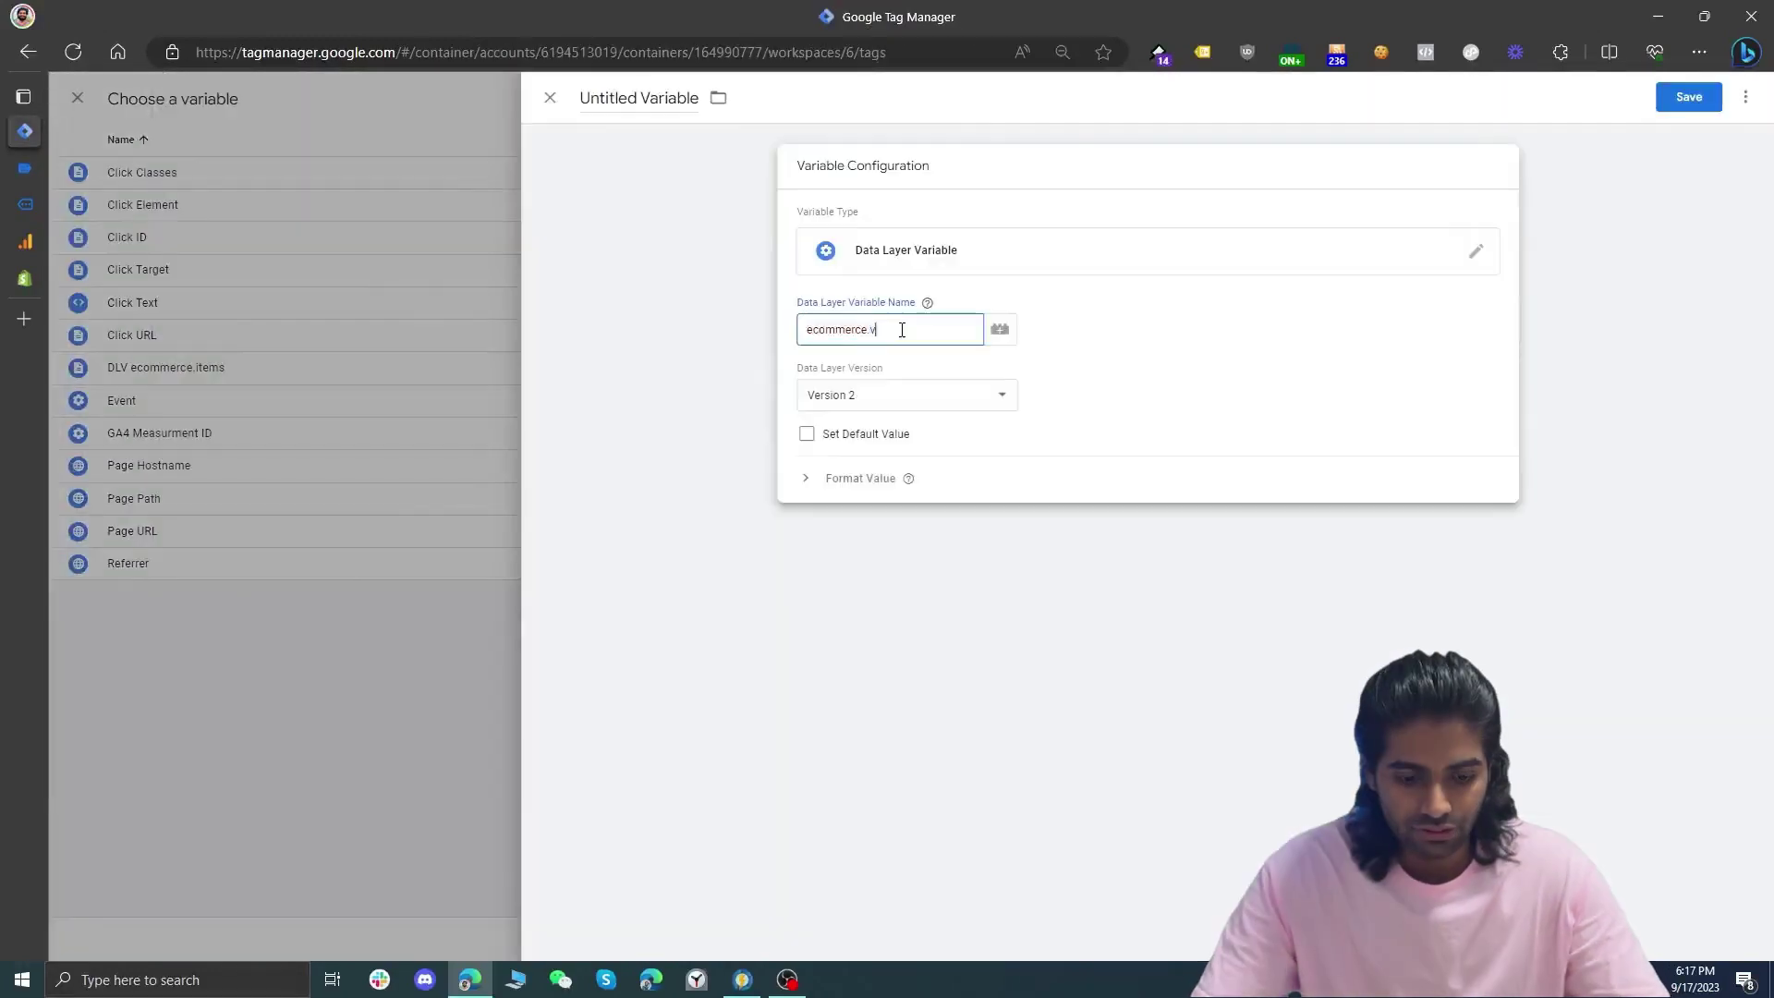
type("alu")
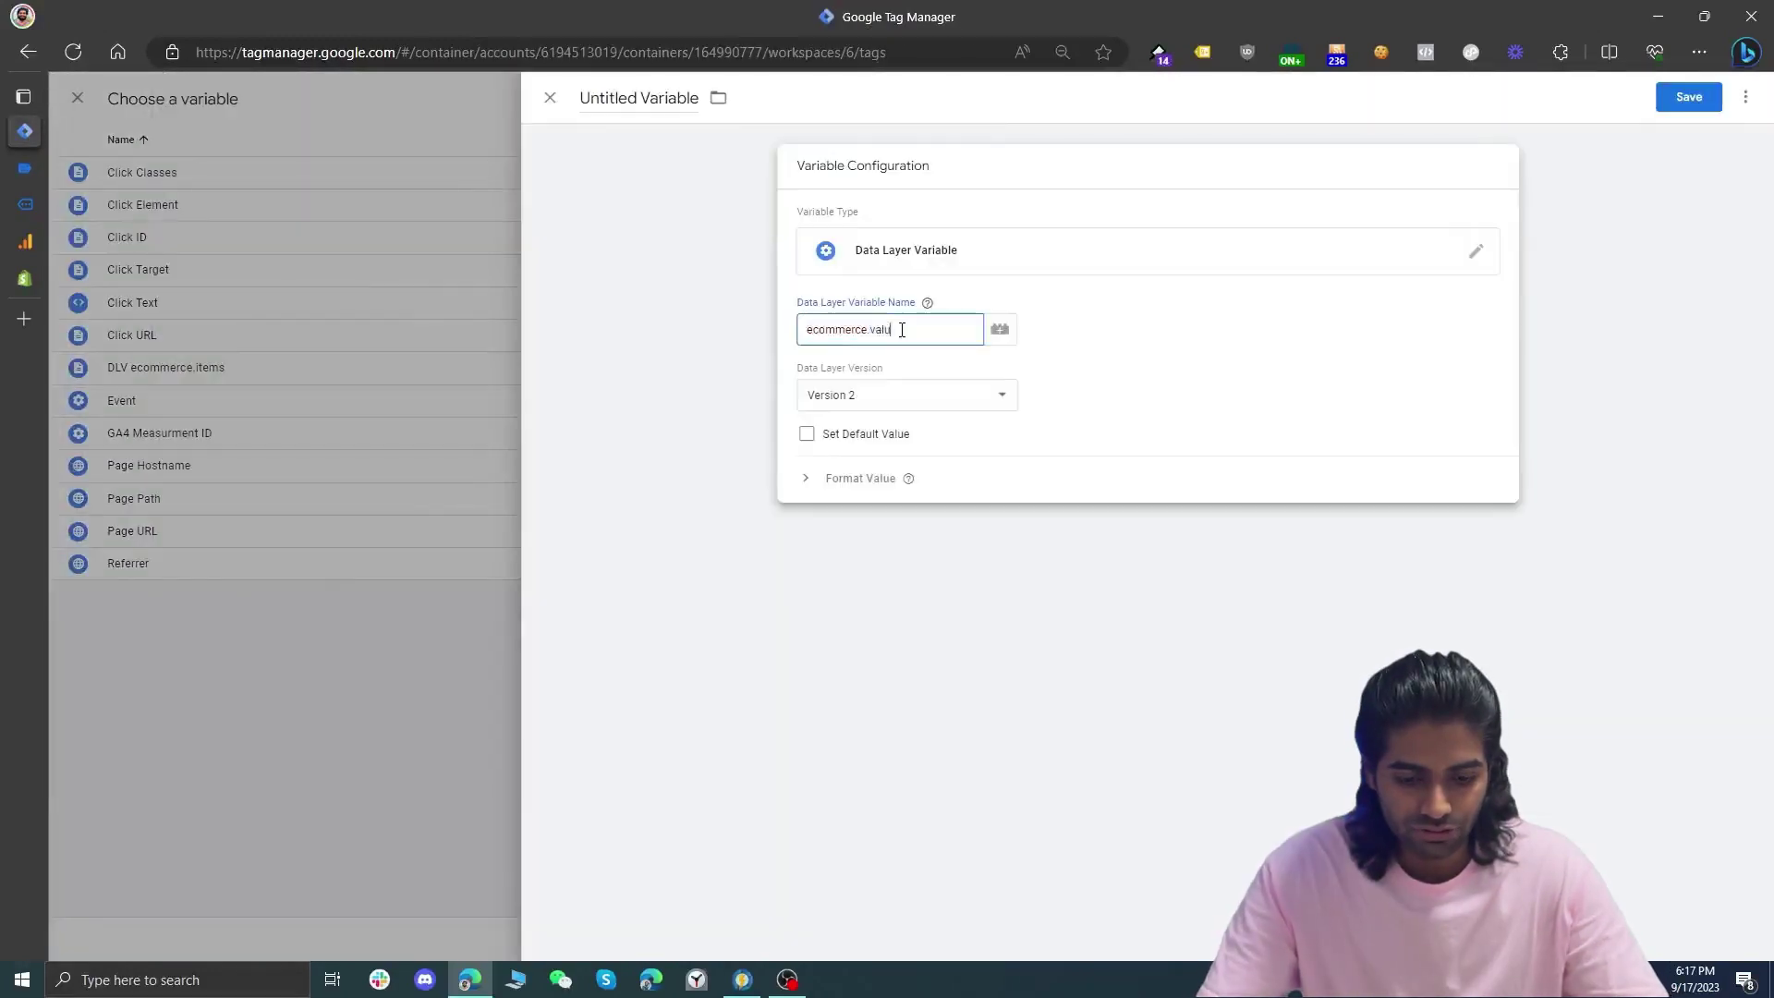
type("e")
key("Return")
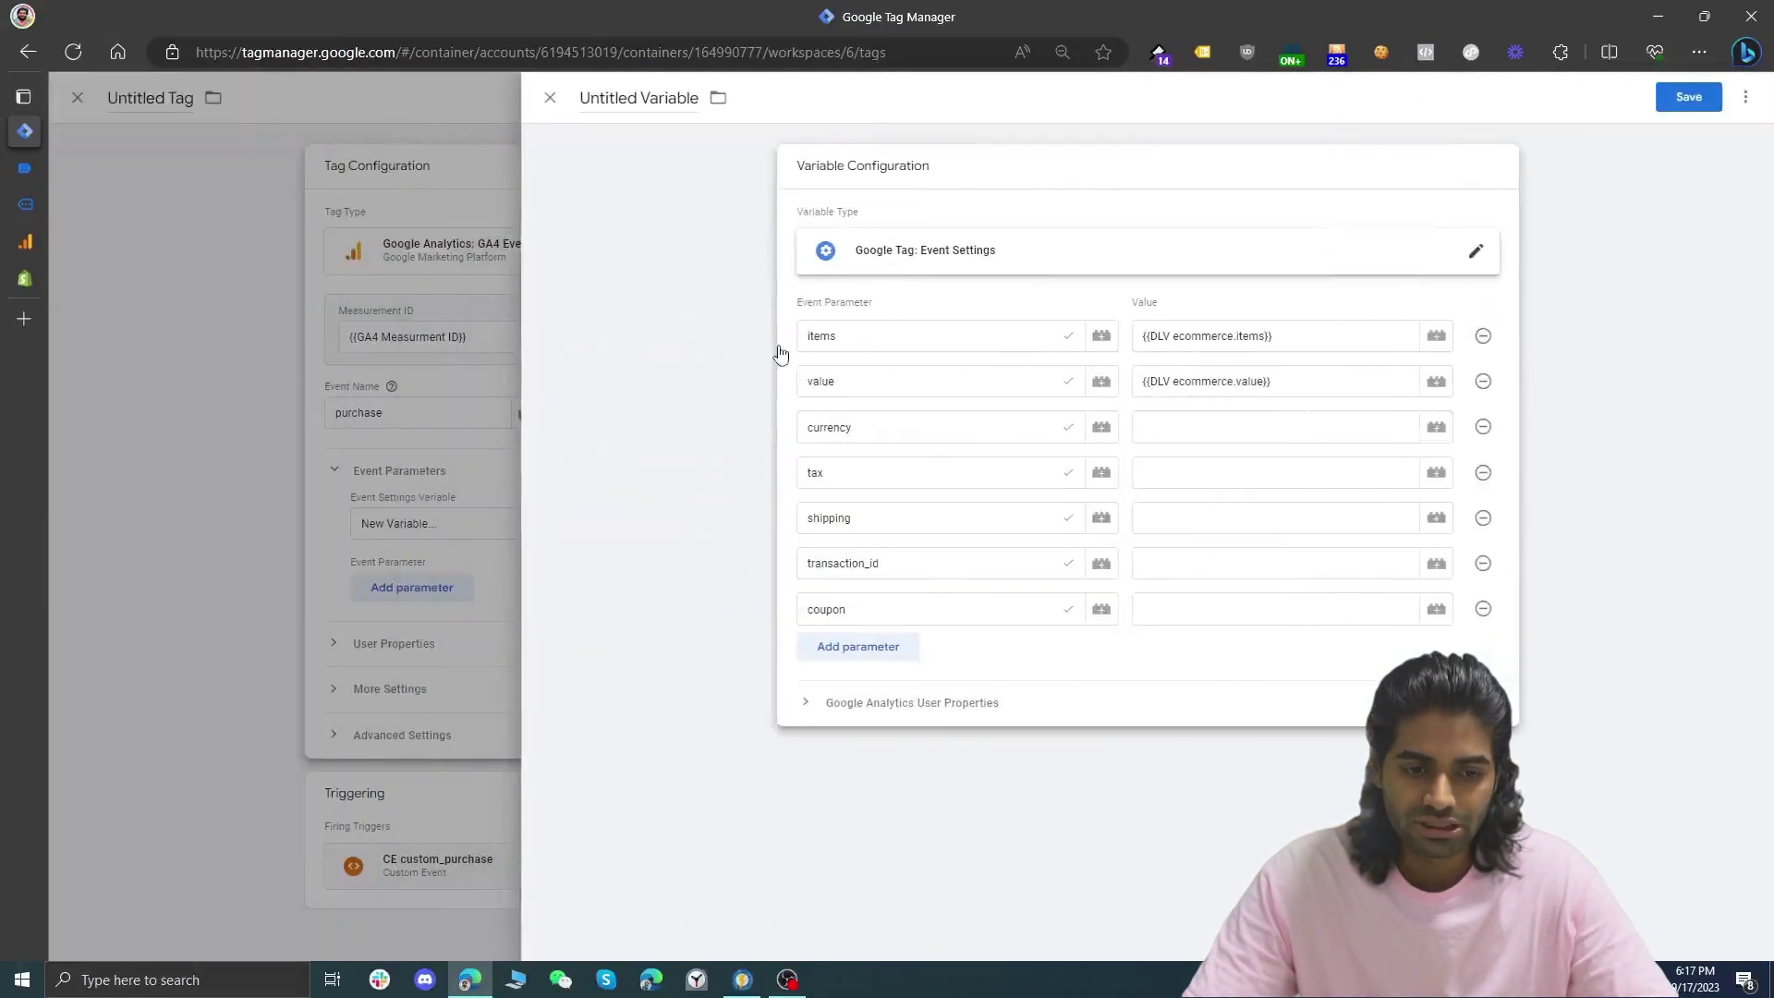
Map currency to a new Data Layer Variable with key ecommerce.currency
left_click(1436, 427)
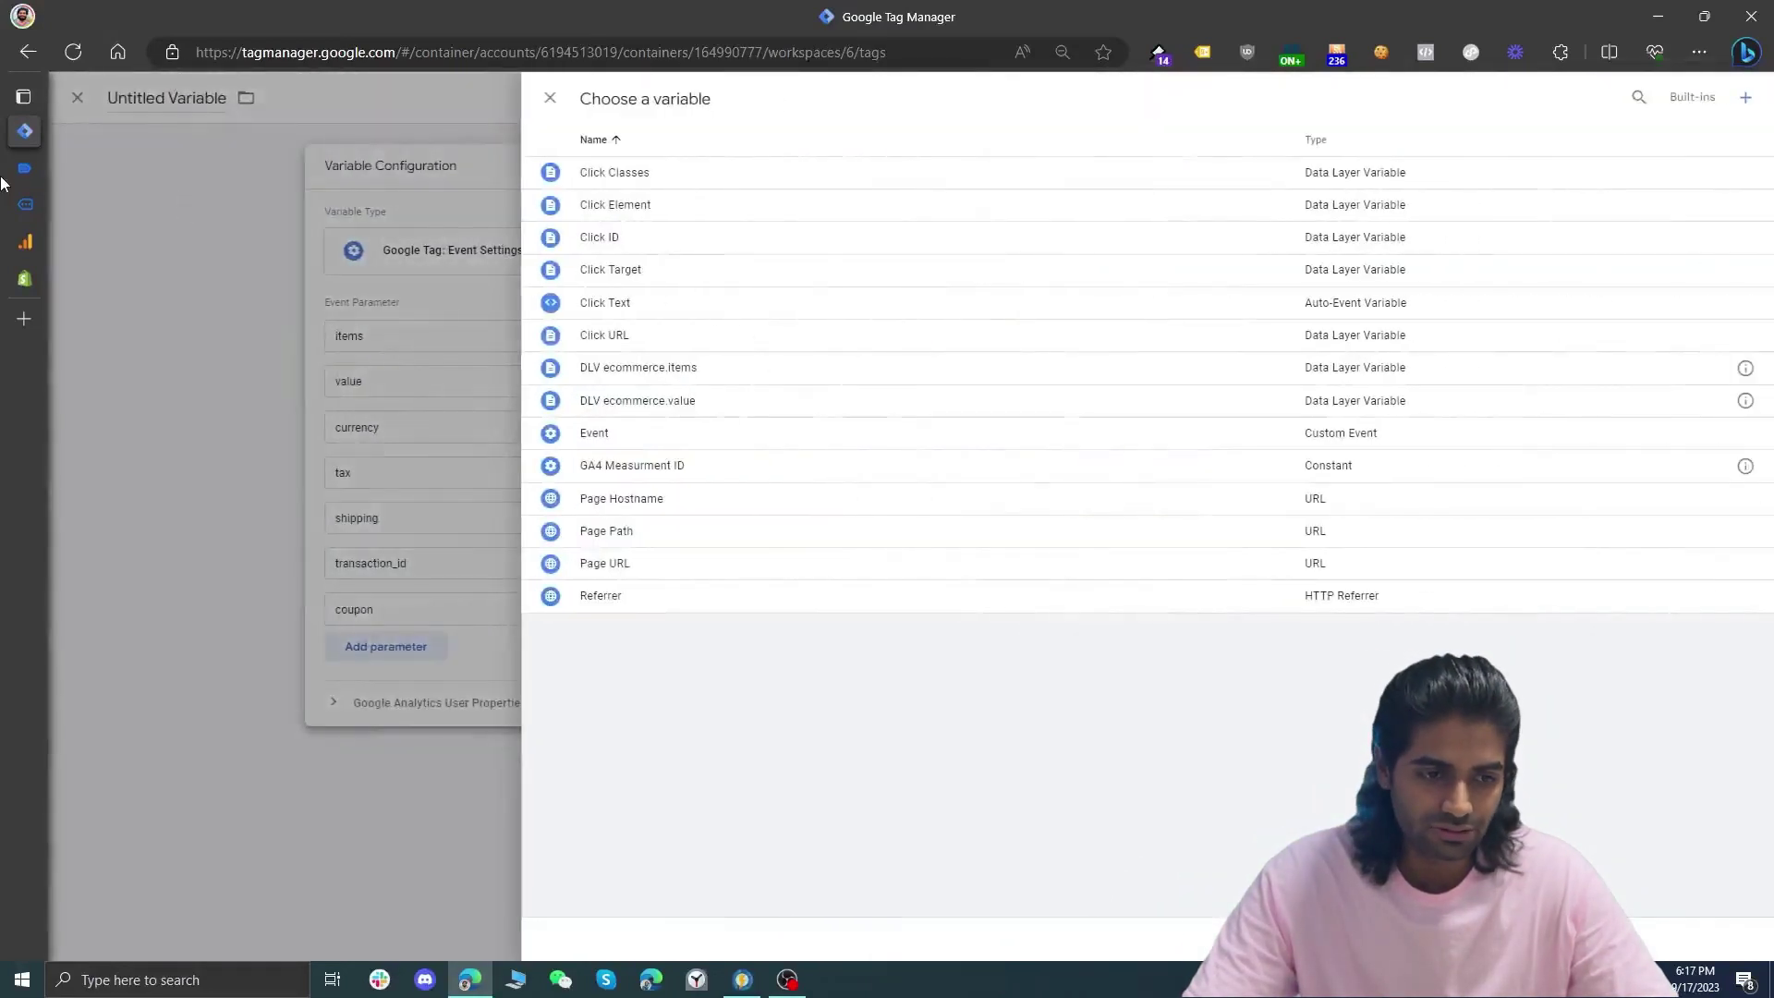
left_click(14, 172)
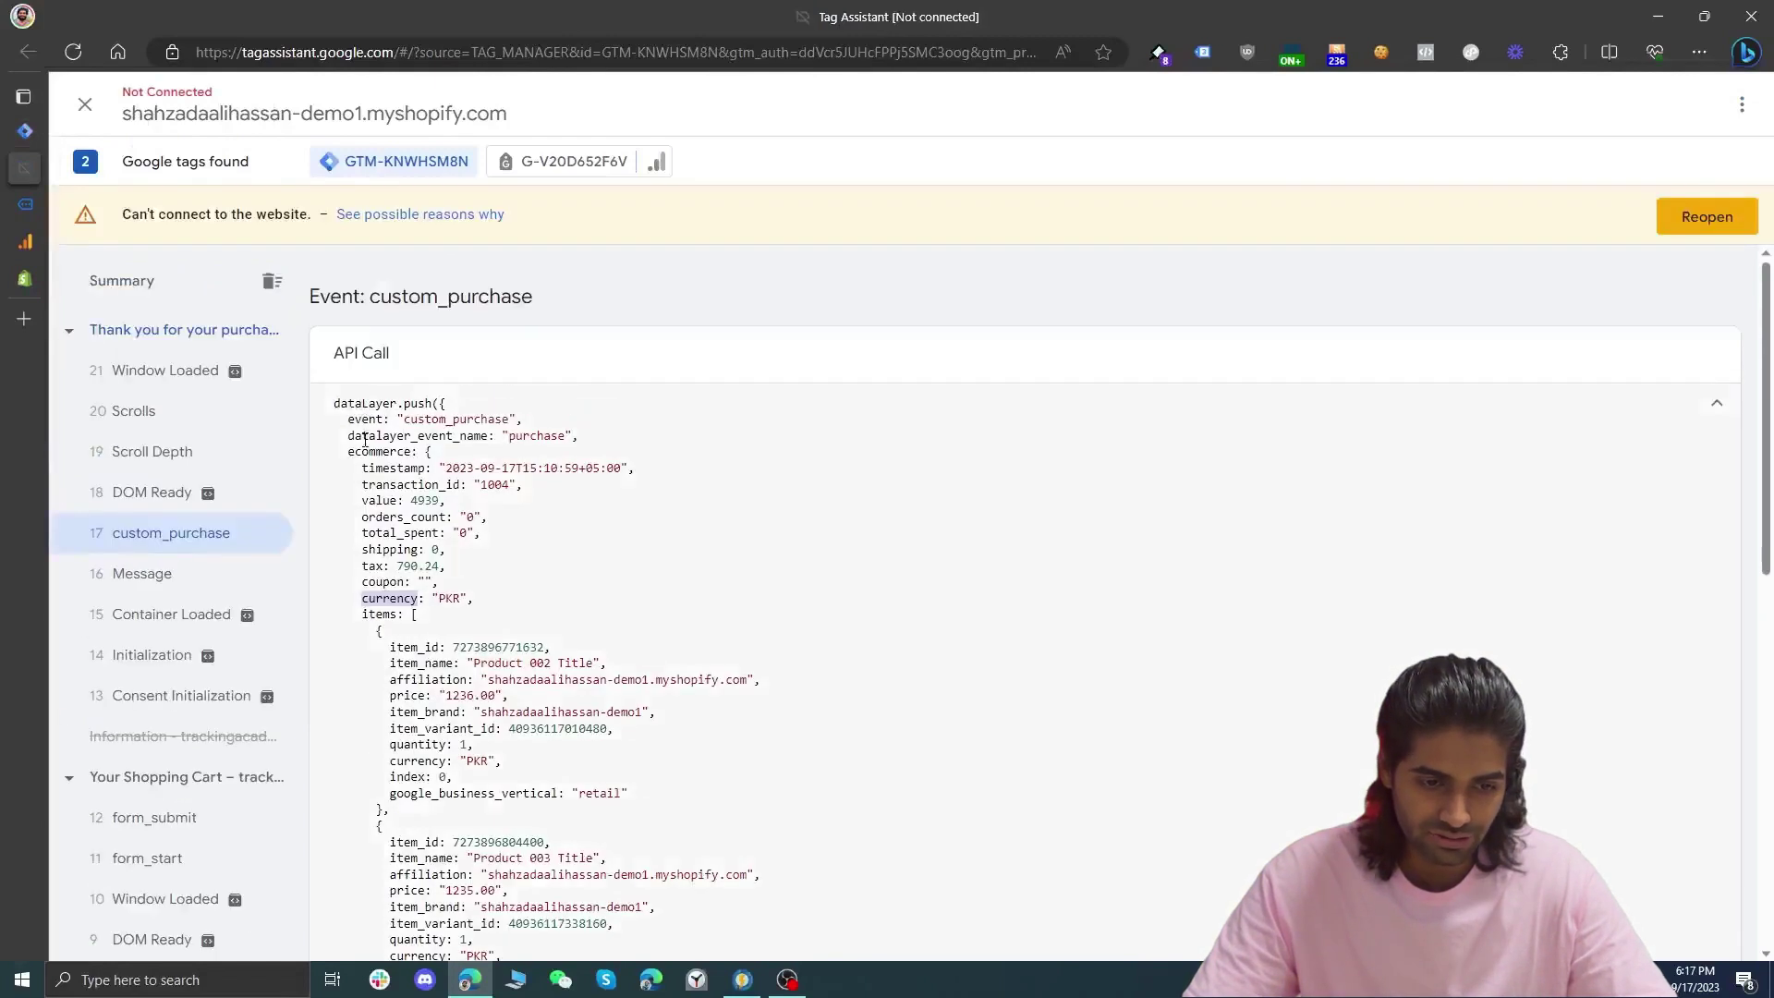
left_click(25, 130)
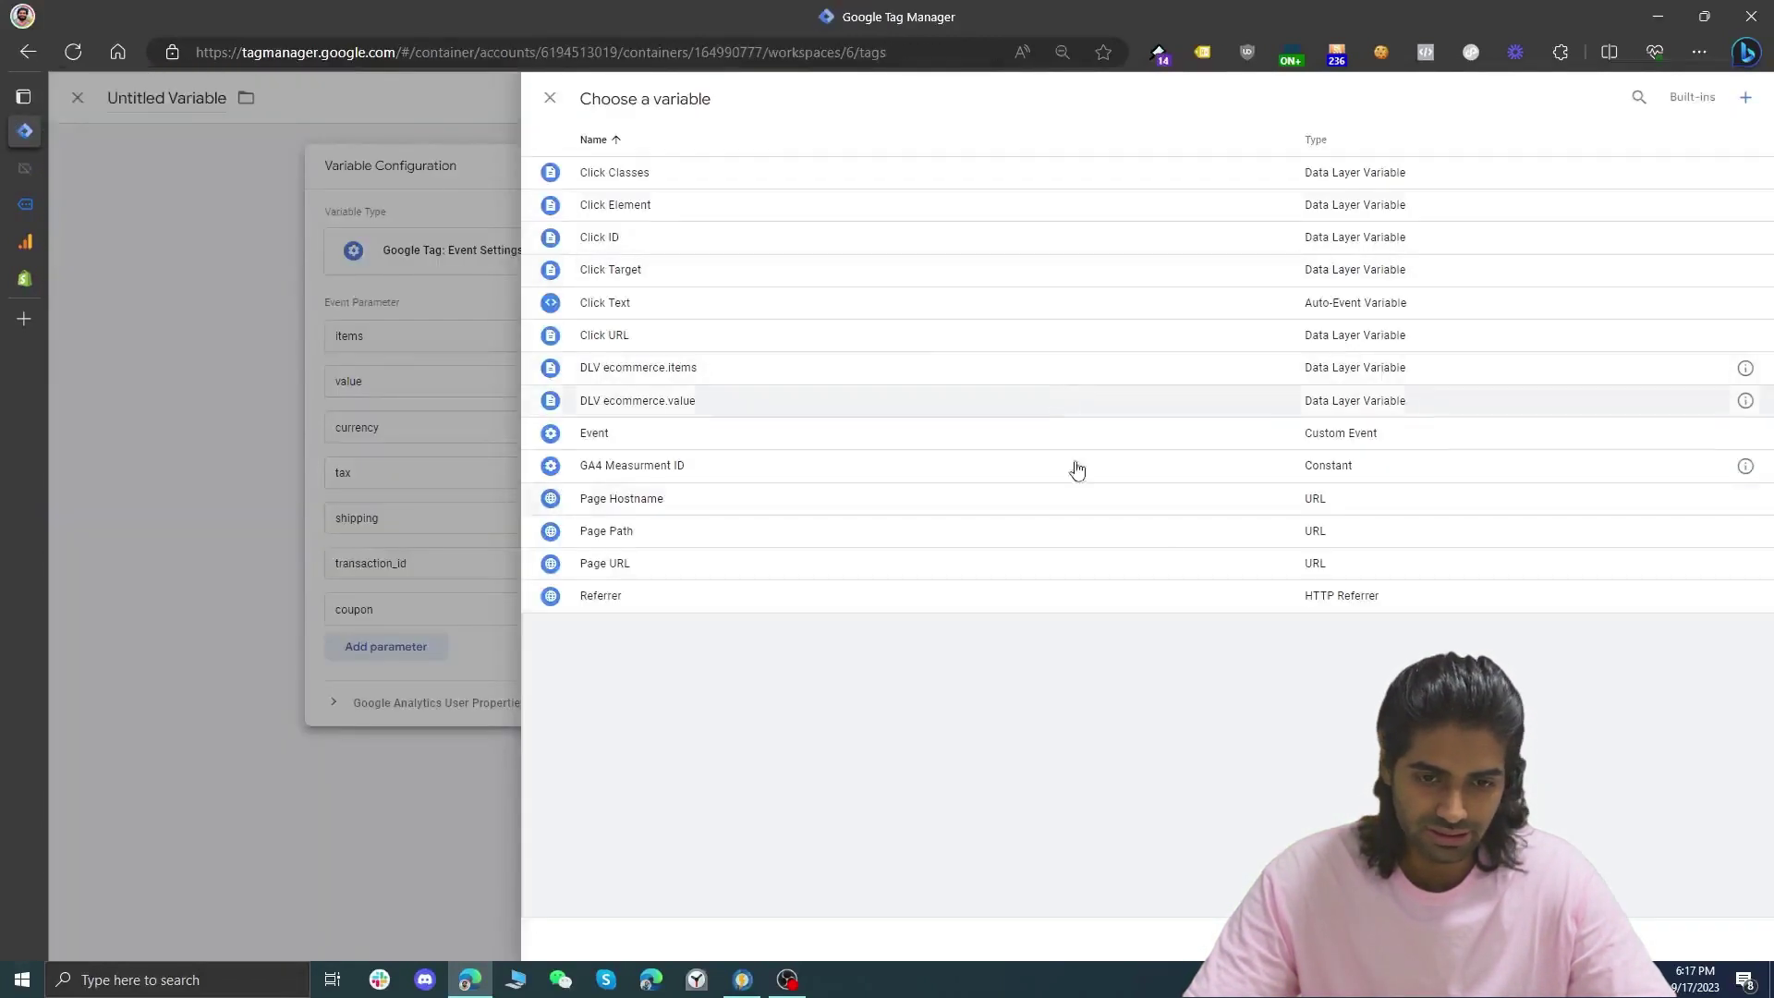
left_click(1340, 592)
left_click(900, 329)
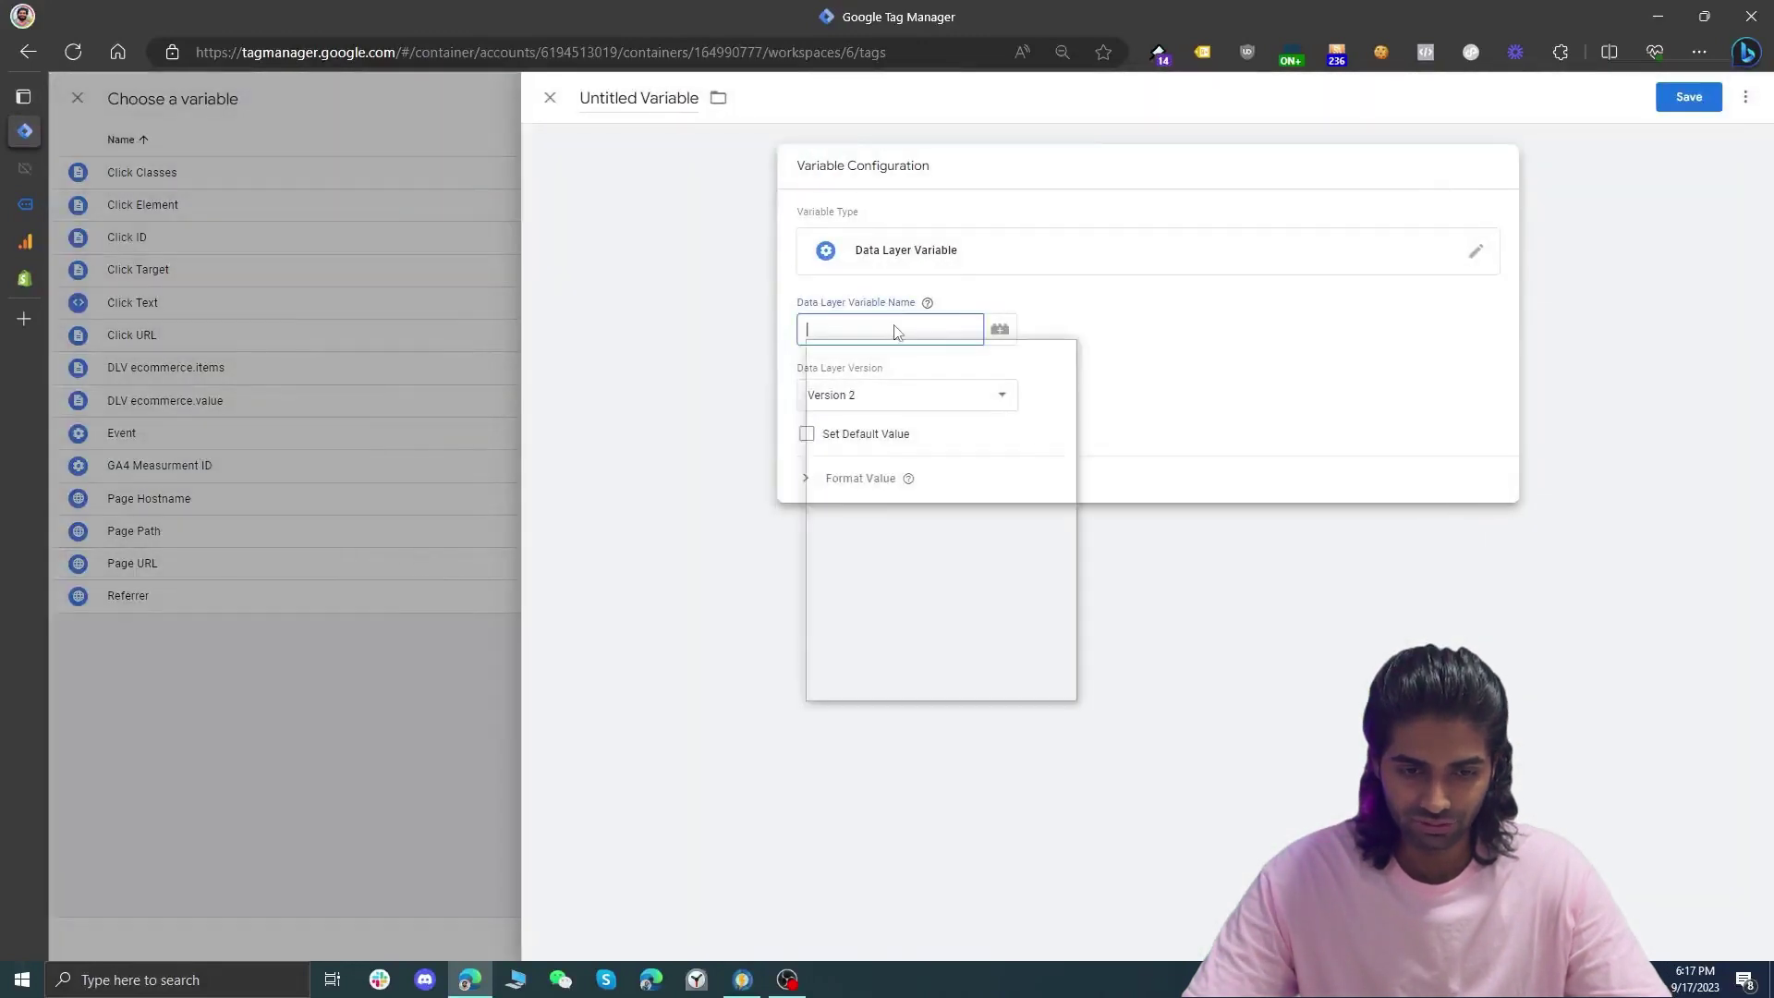
left_click(902, 468)
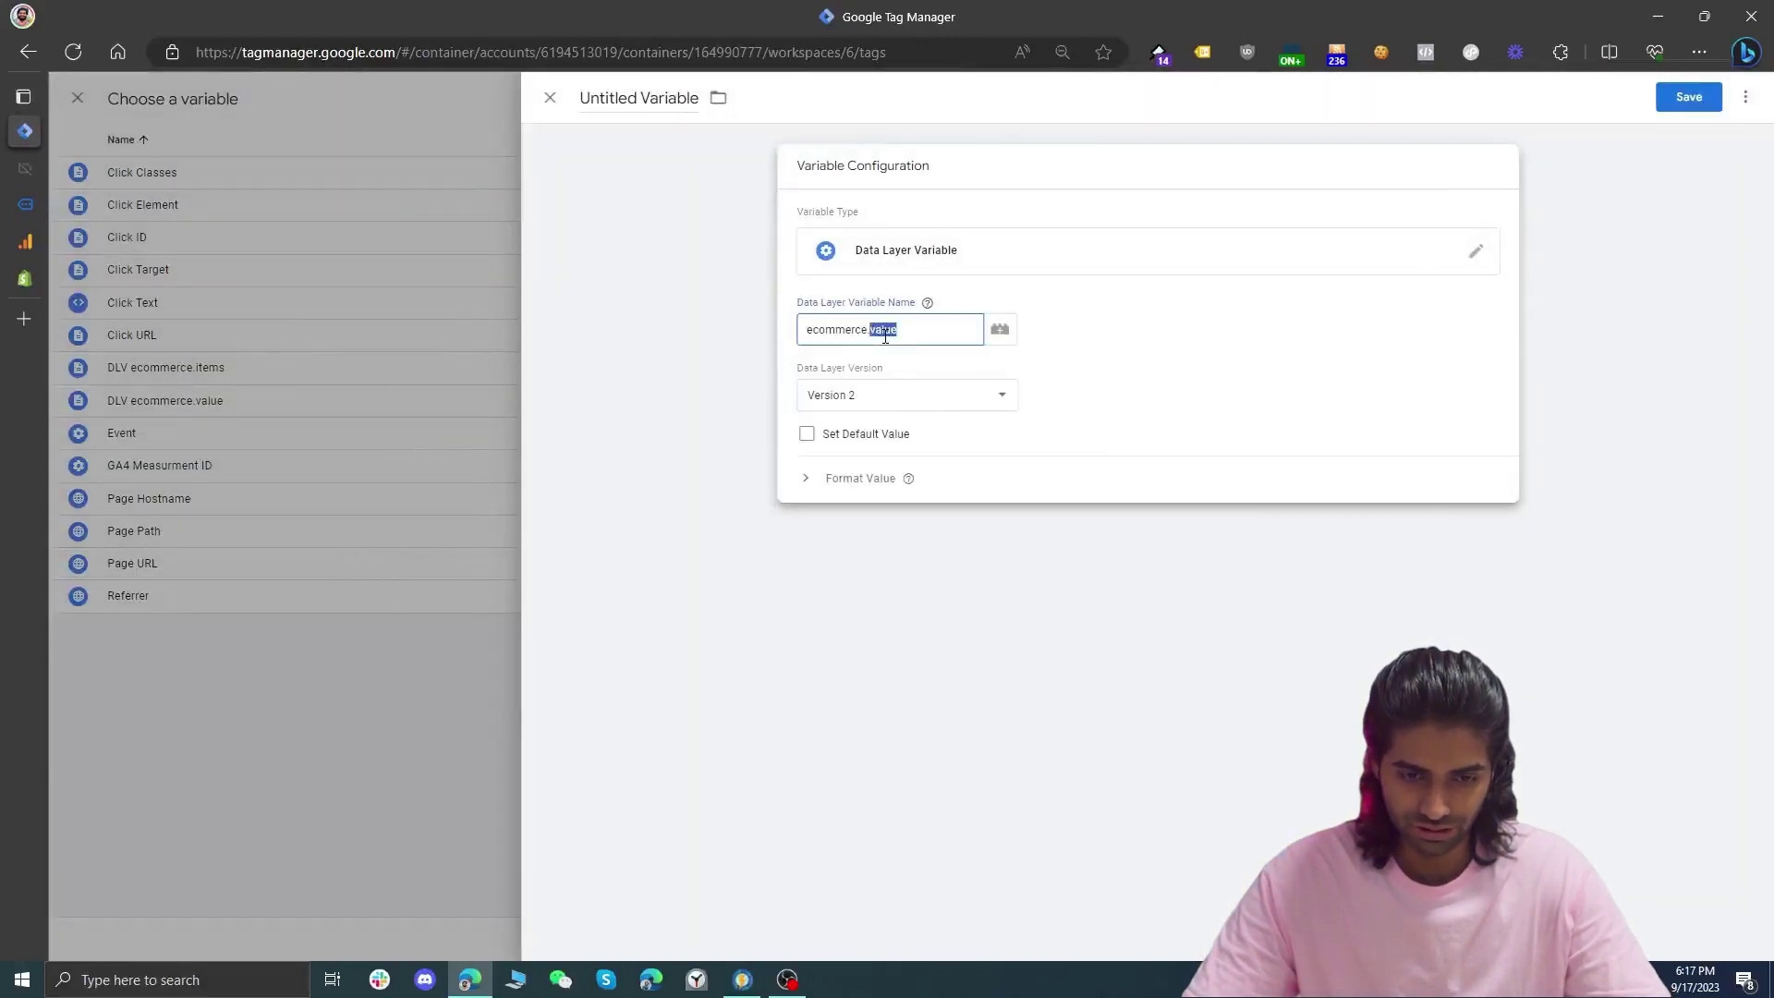
left_click(917, 386)
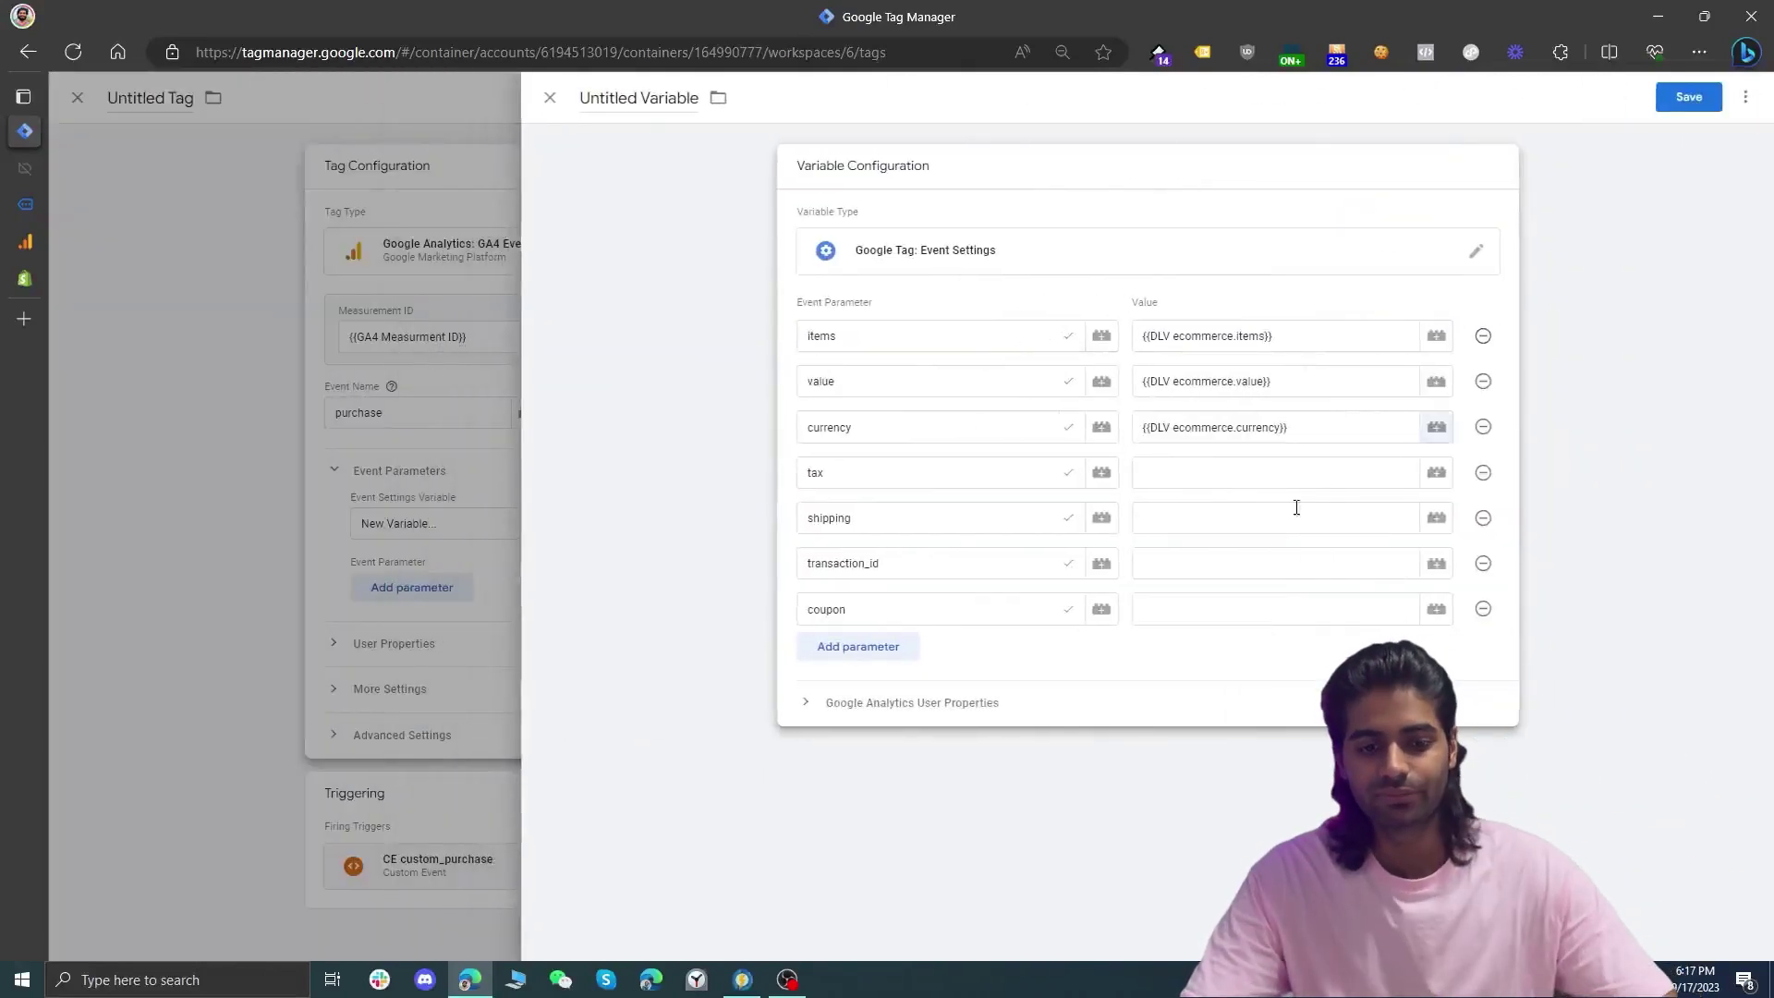
Assign tax's variable and map shipping to a new DLV ecommerce.shipping data layer variable
left_click(1436, 472)
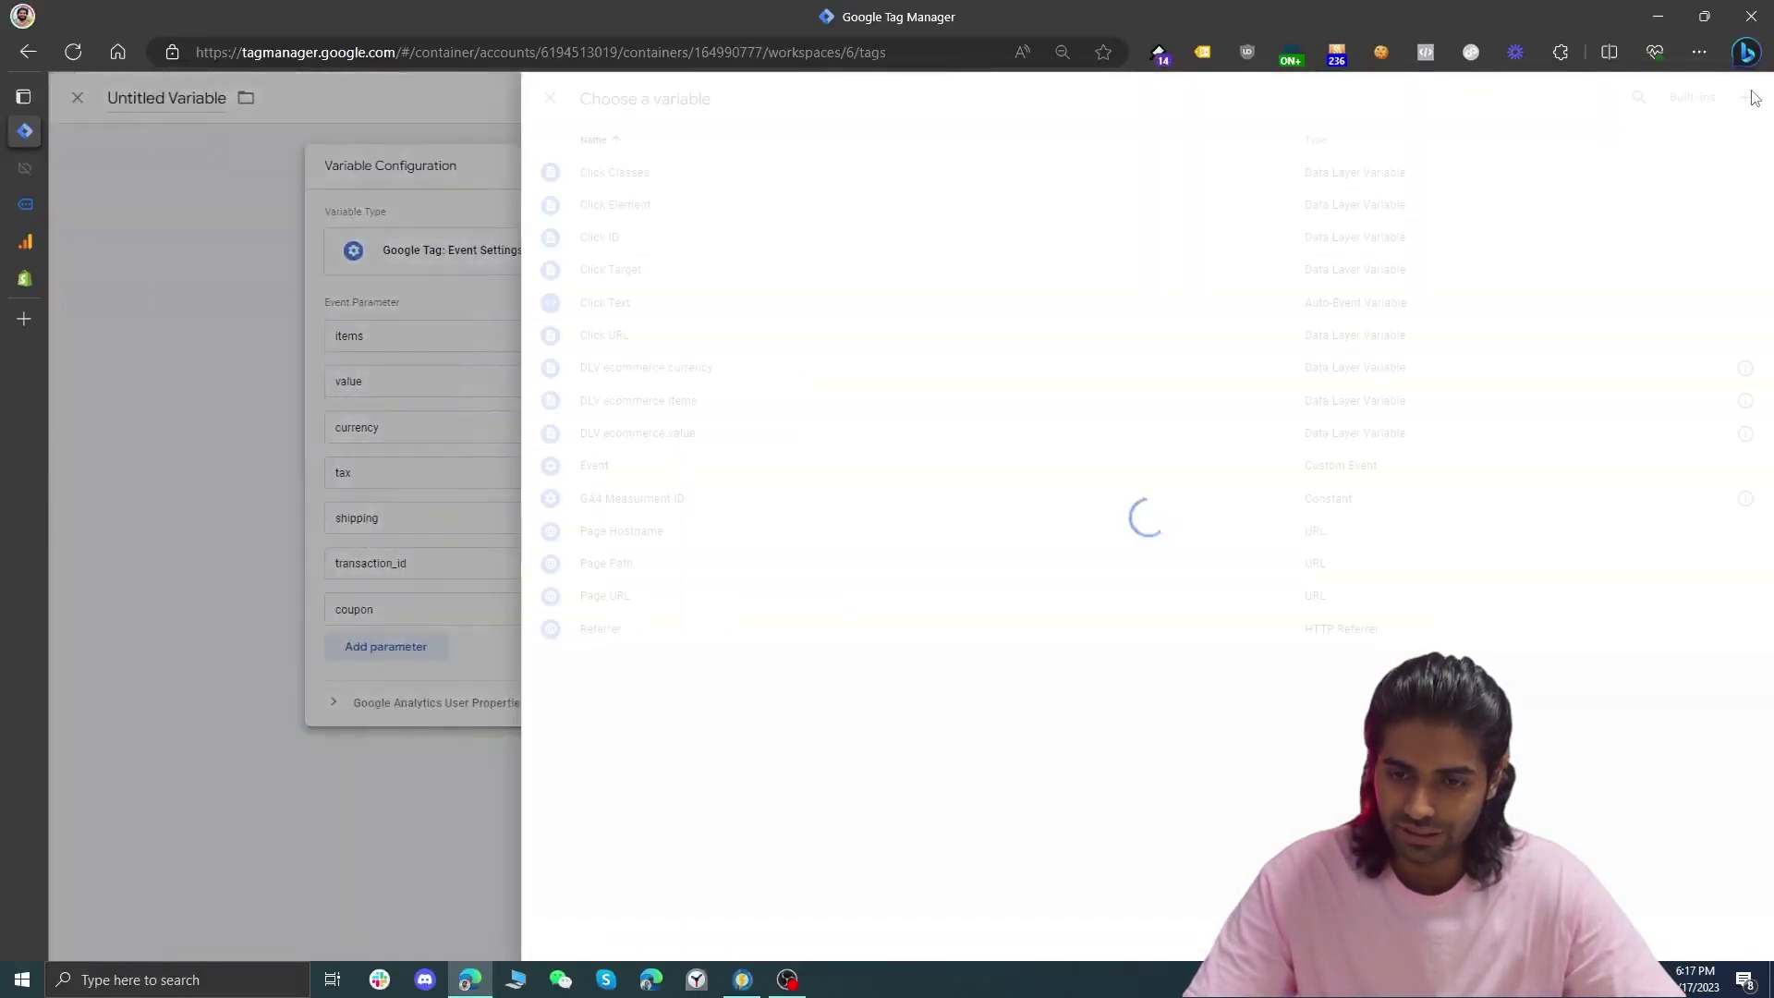
left_click(1438, 519)
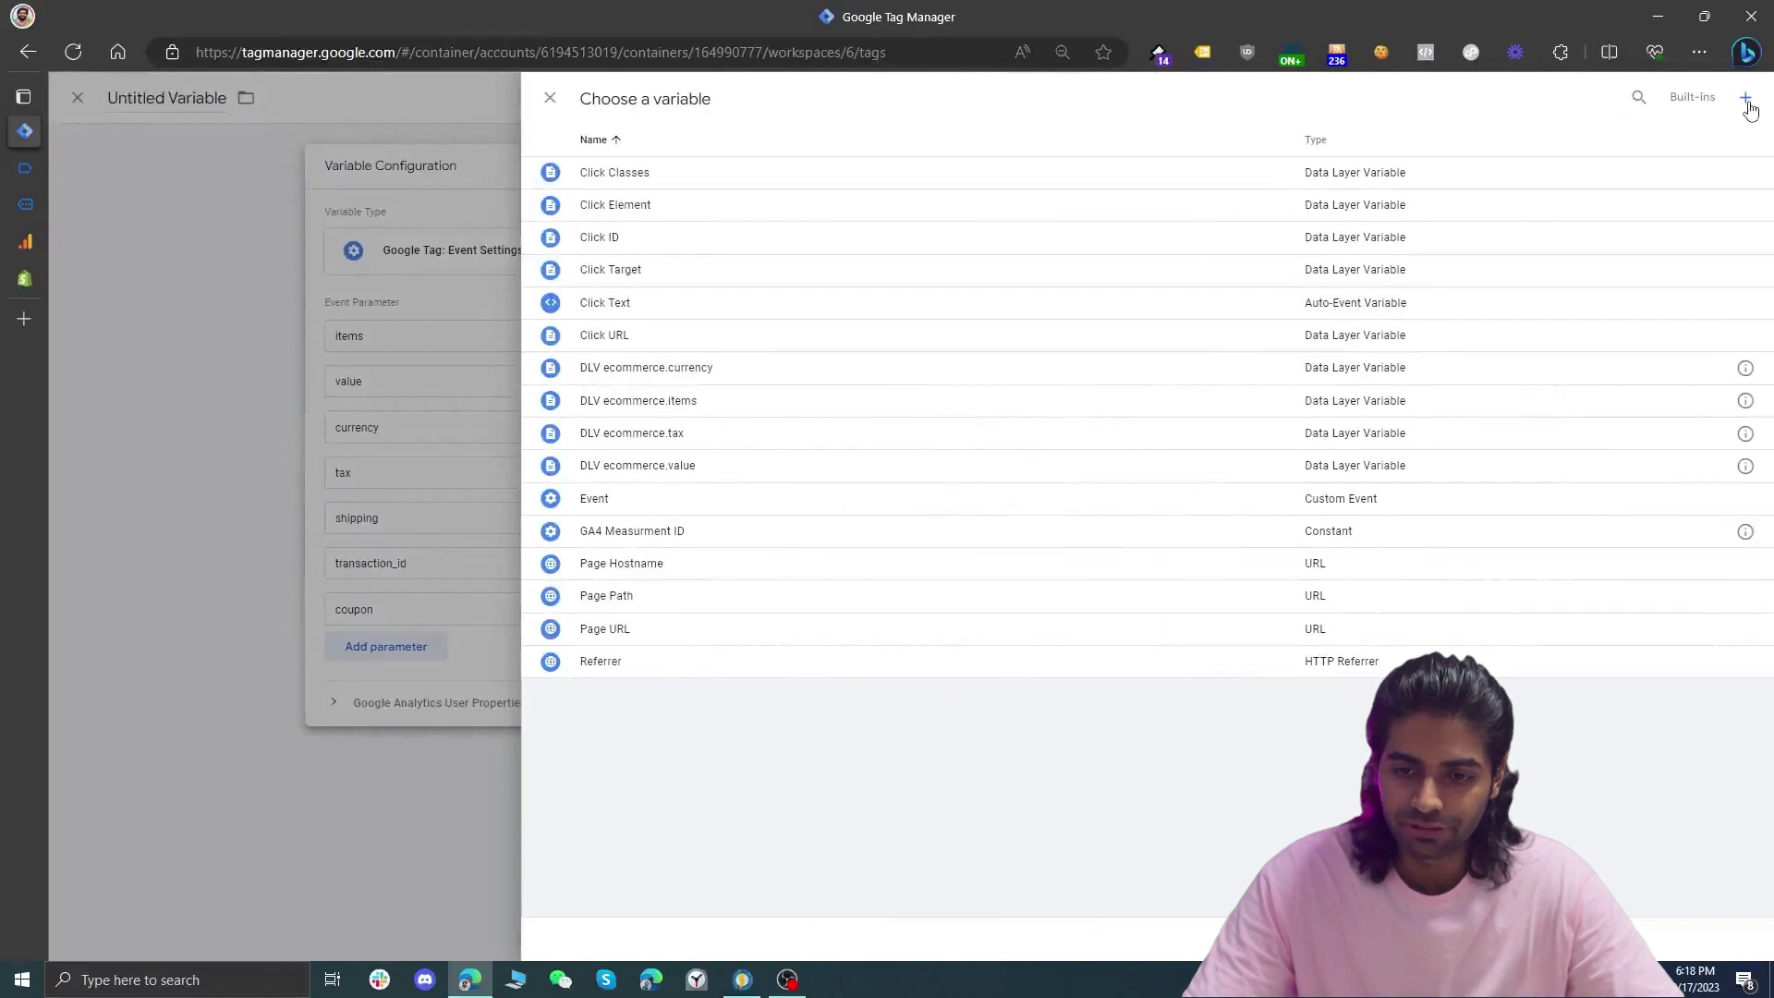
left_click(1747, 99)
left_click(1275, 237)
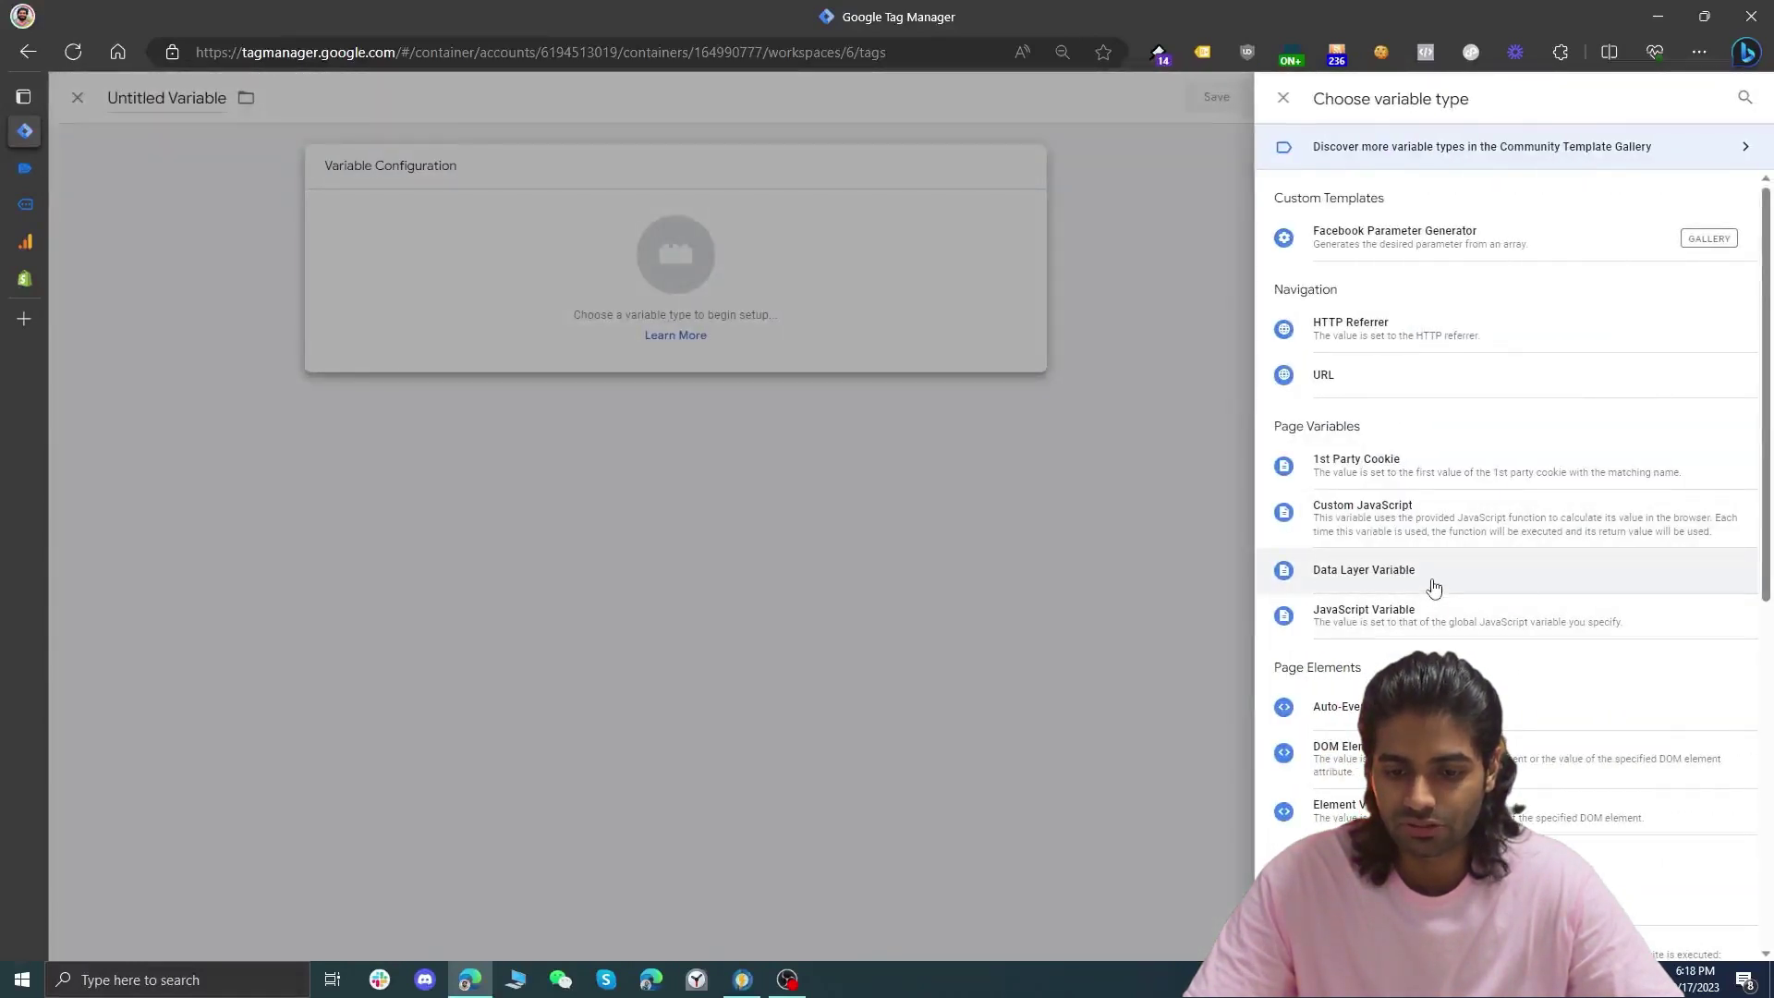
left_click(1364, 570)
left_click(890, 329)
type("ecommerce.shipping")
double_click(906, 329)
key("ctrl+c")
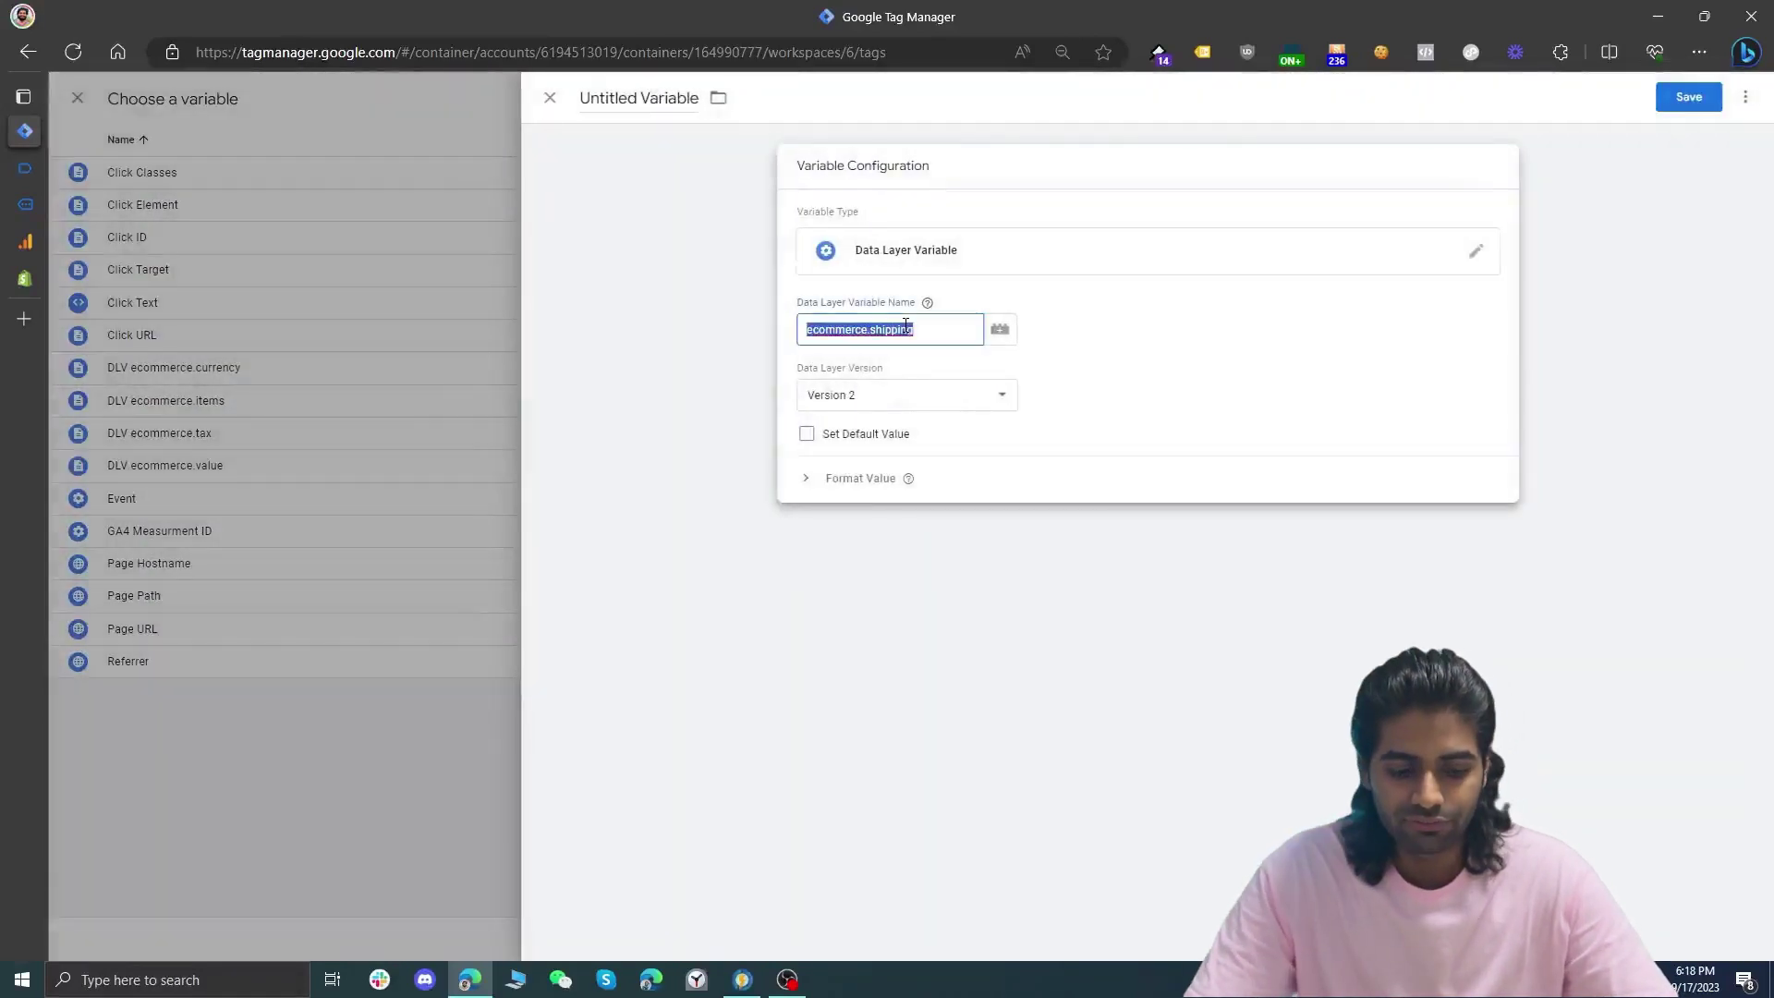
left_click(654, 96)
type("DLV")
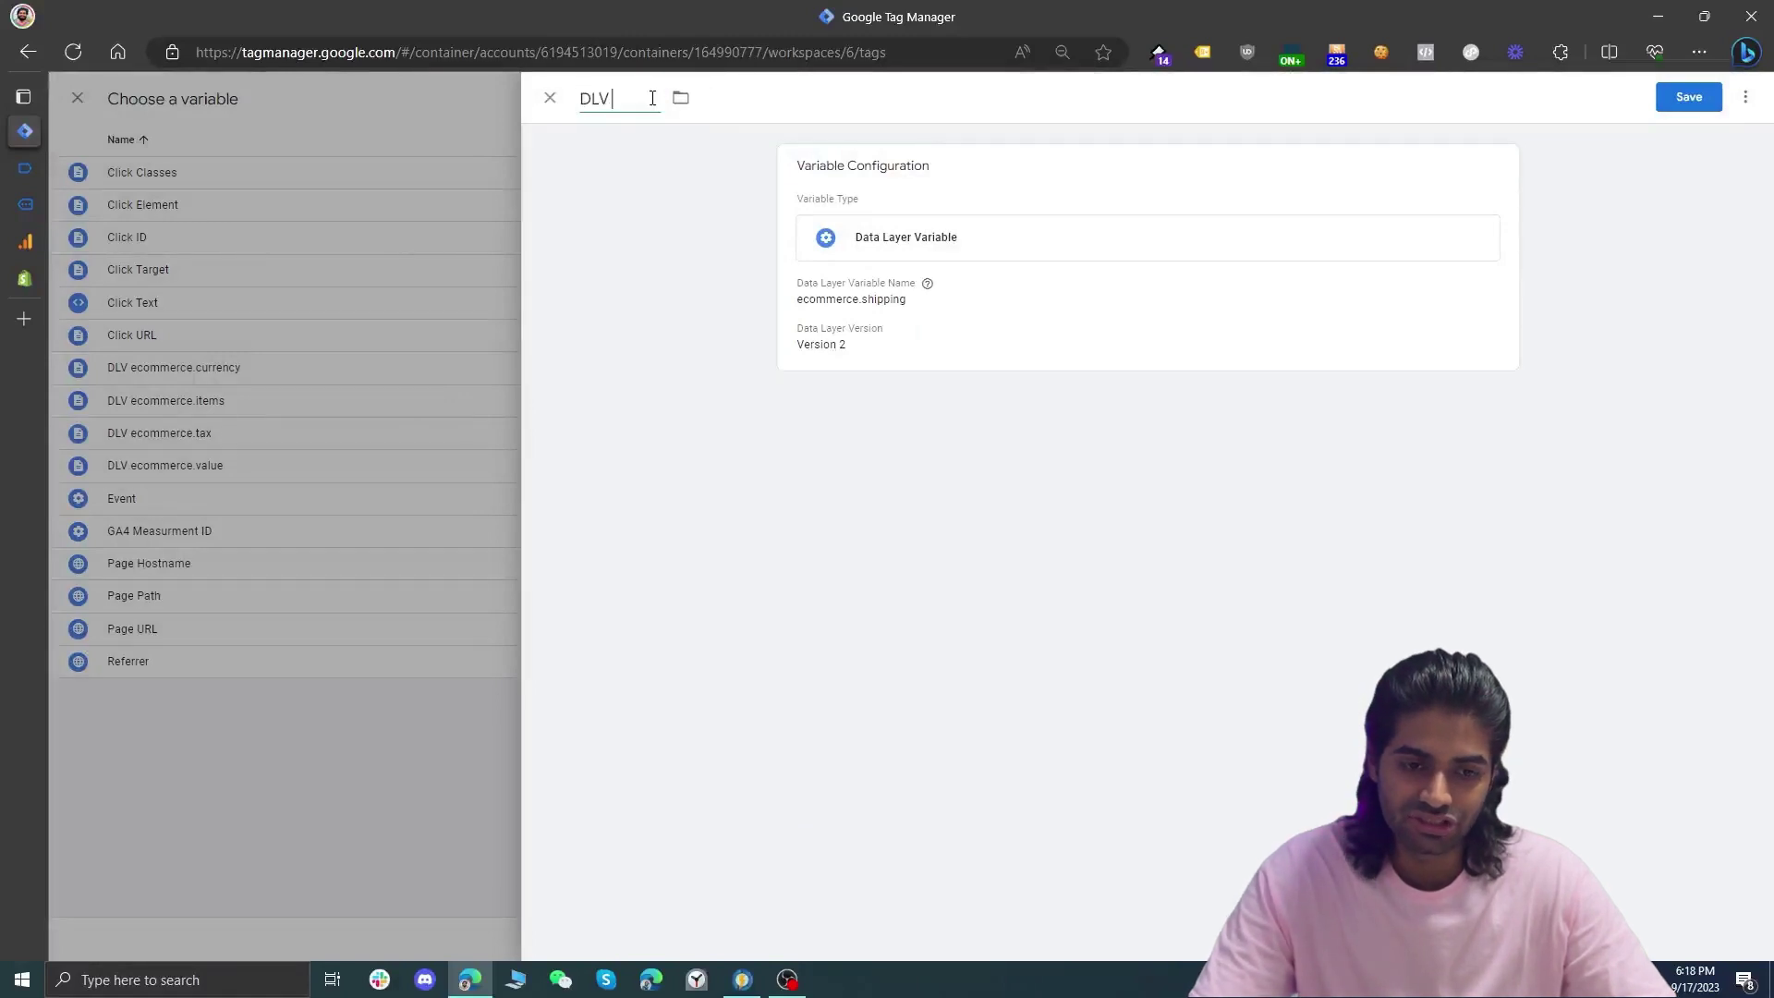
key("ctrl+v")
left_click(1691, 100)
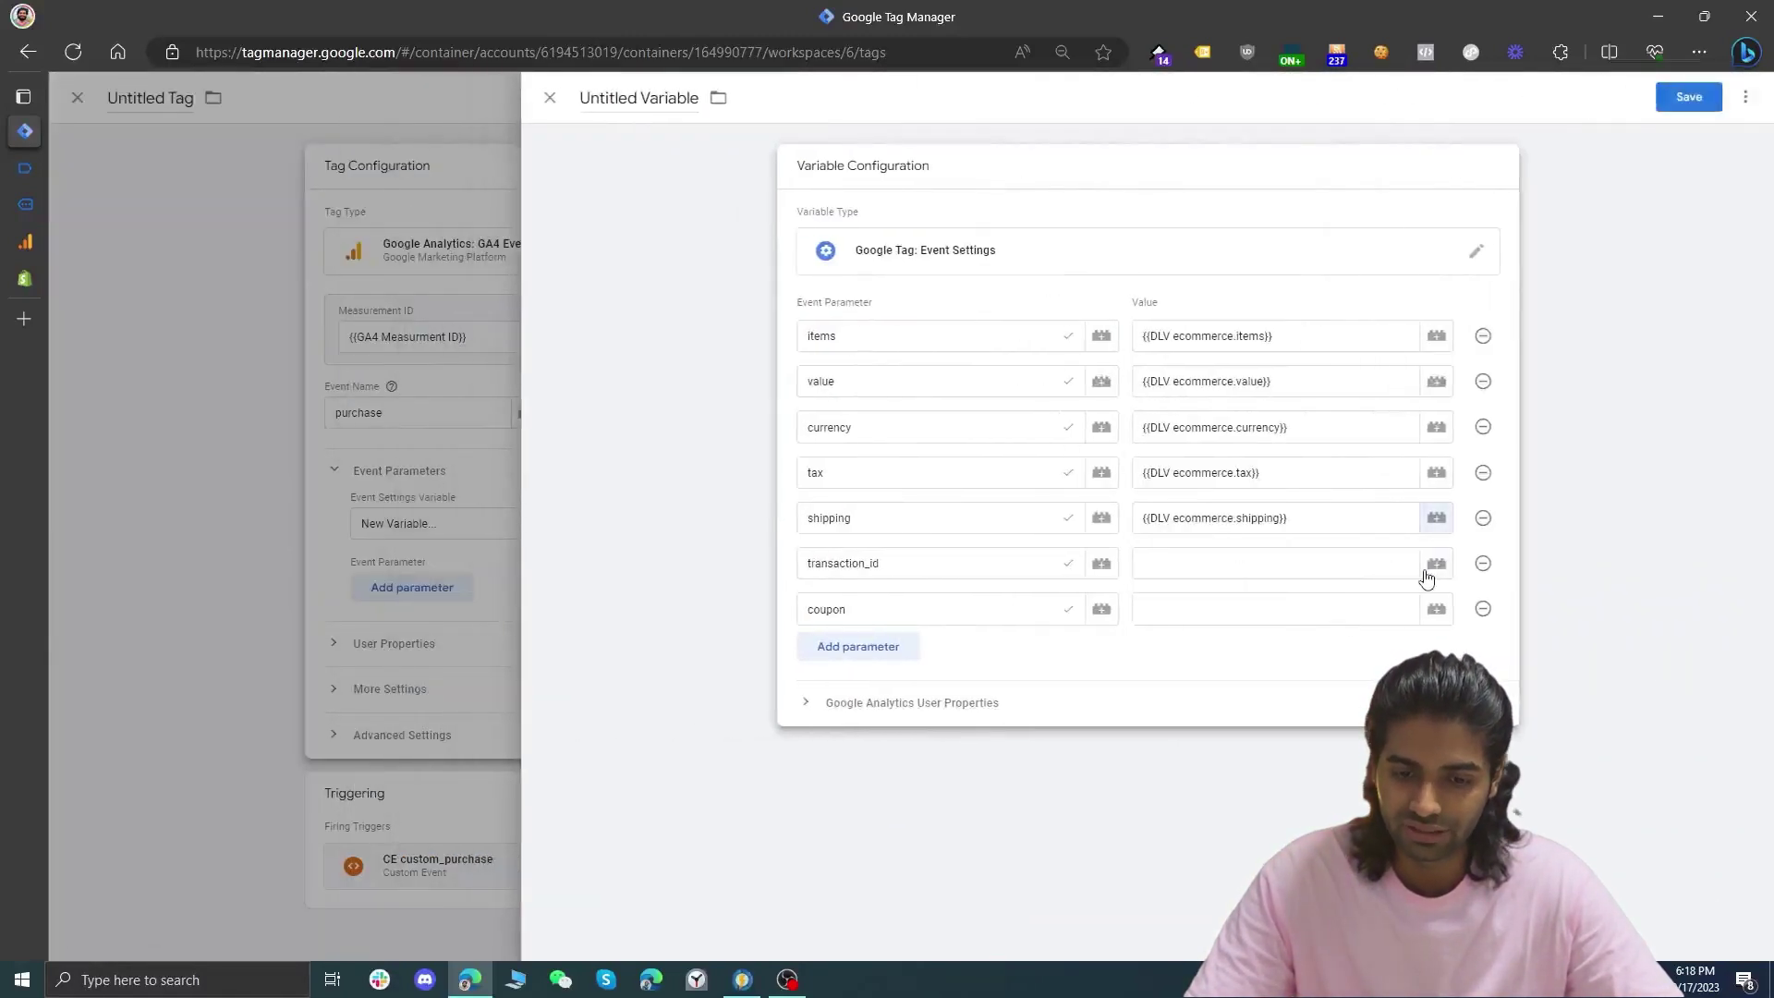
Map transaction_id to a new data layer variable DLV ecommerce.transaction_id
left_click(1435, 564)
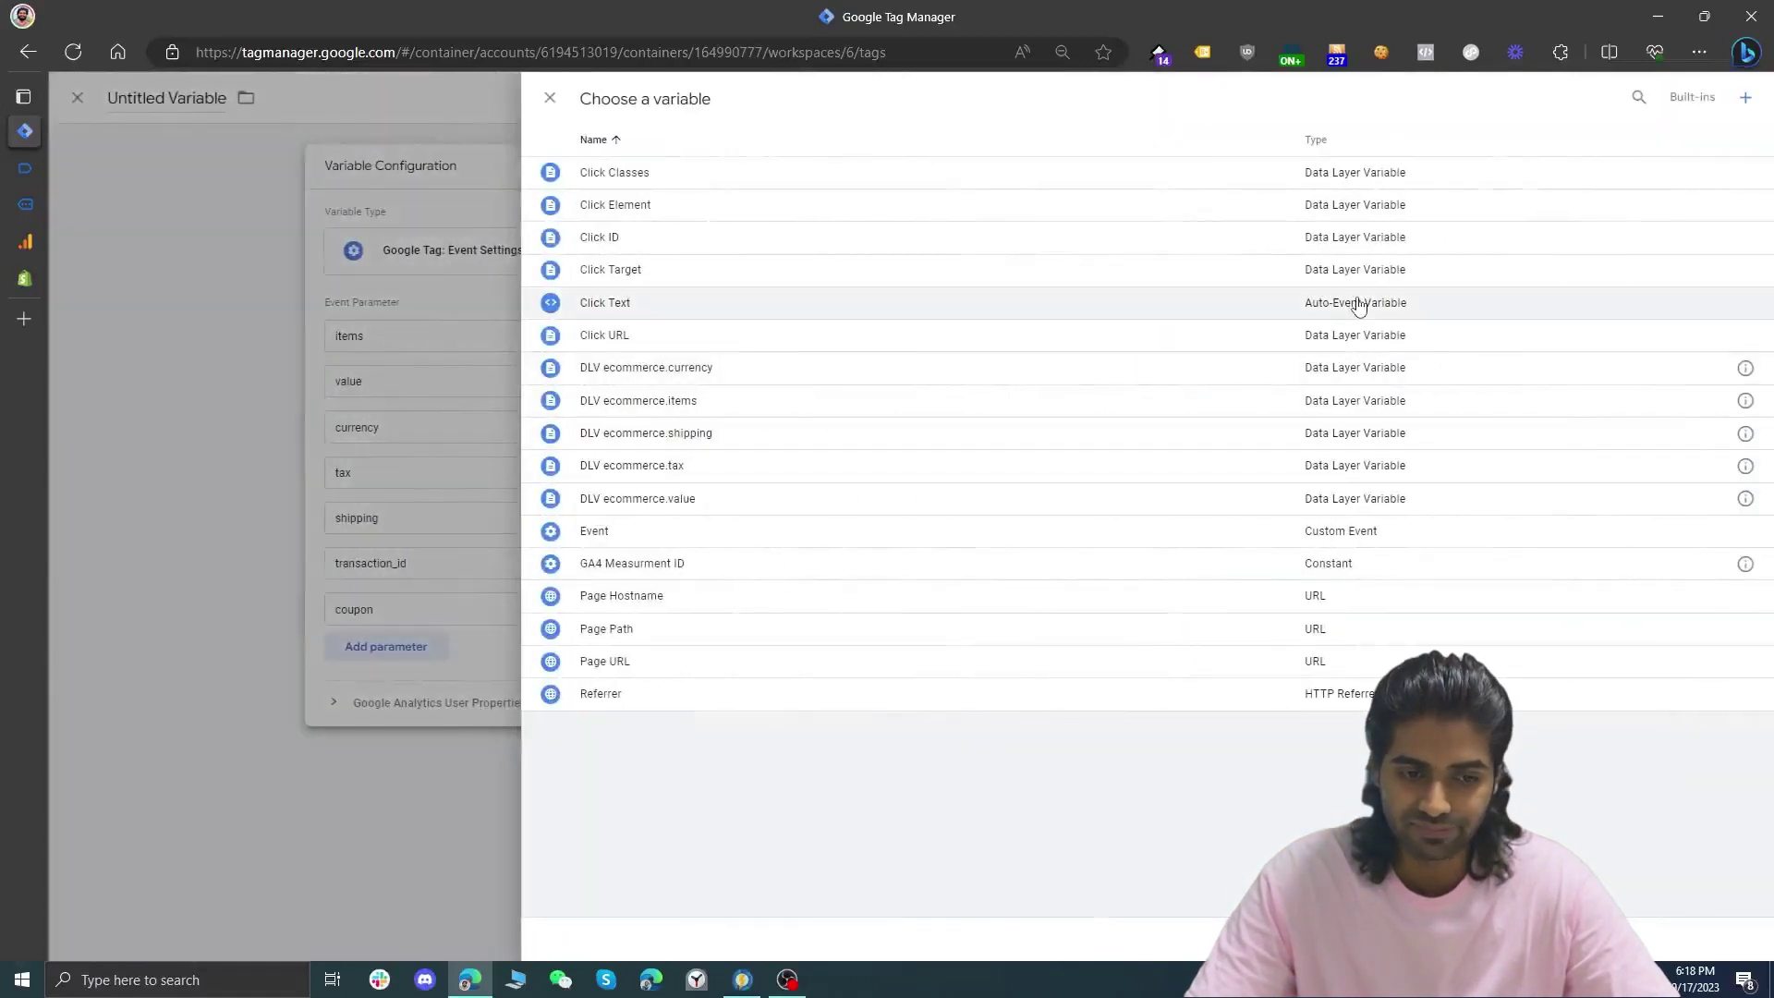
left_click(1747, 98)
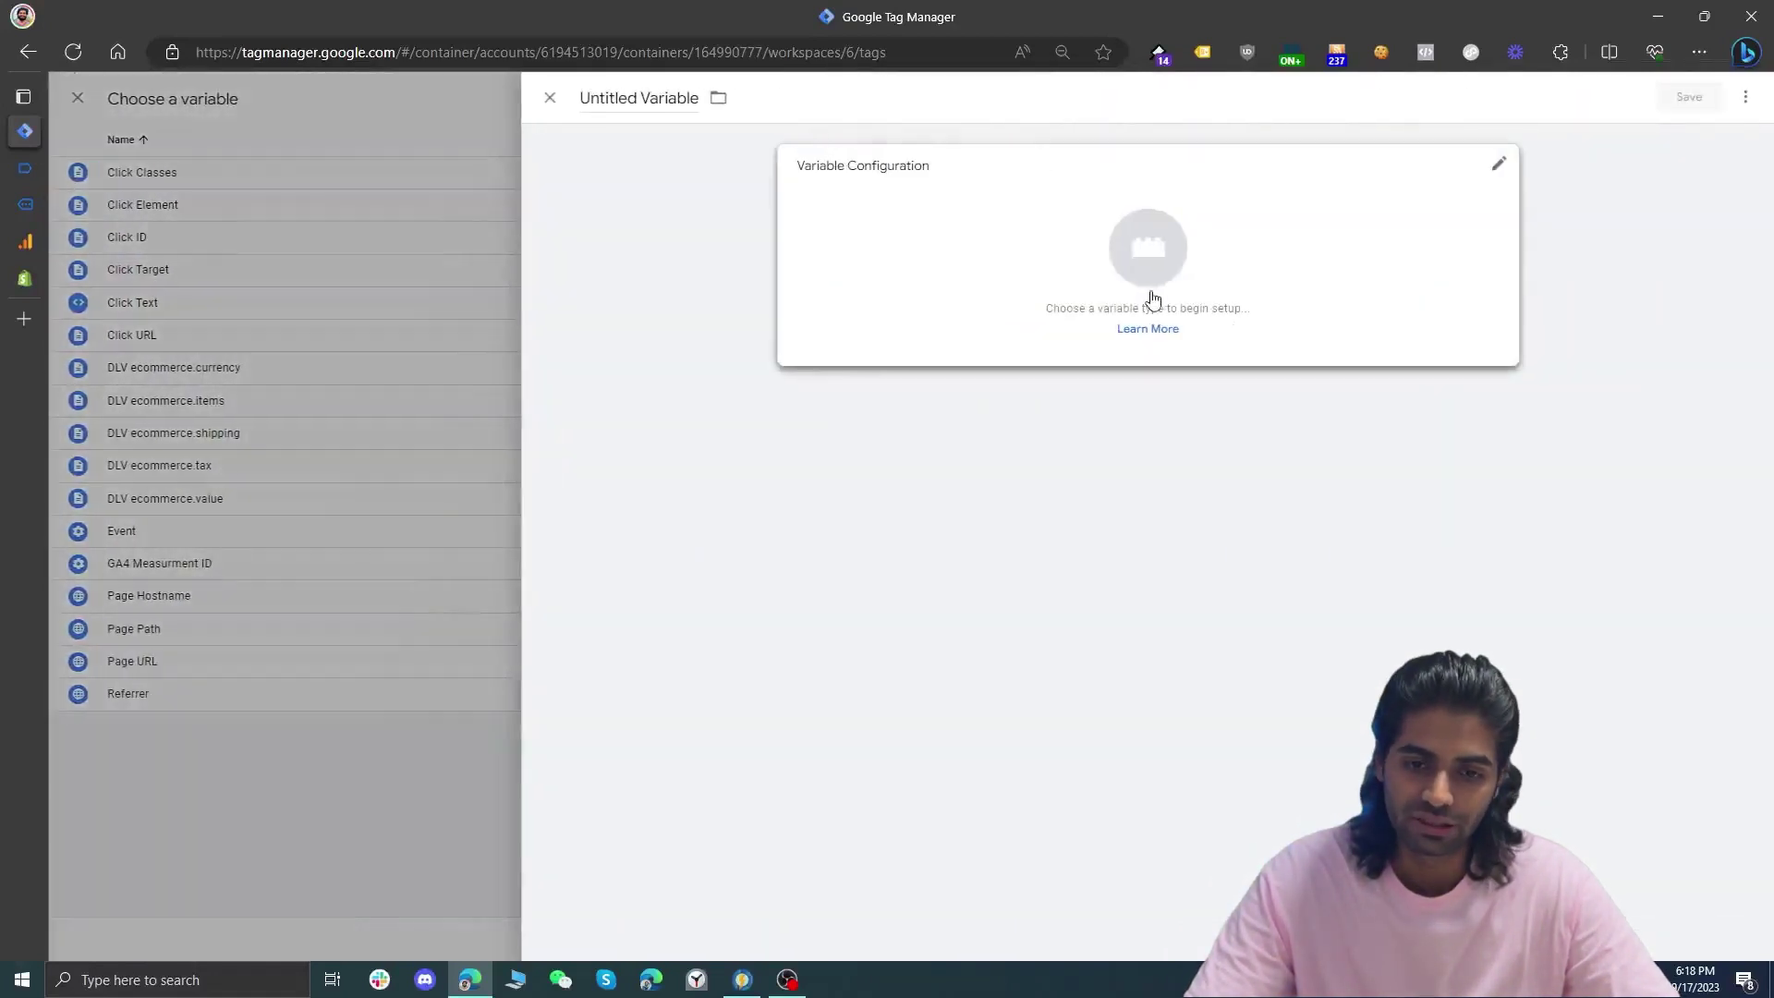
left_click(1149, 286)
left_click(1423, 568)
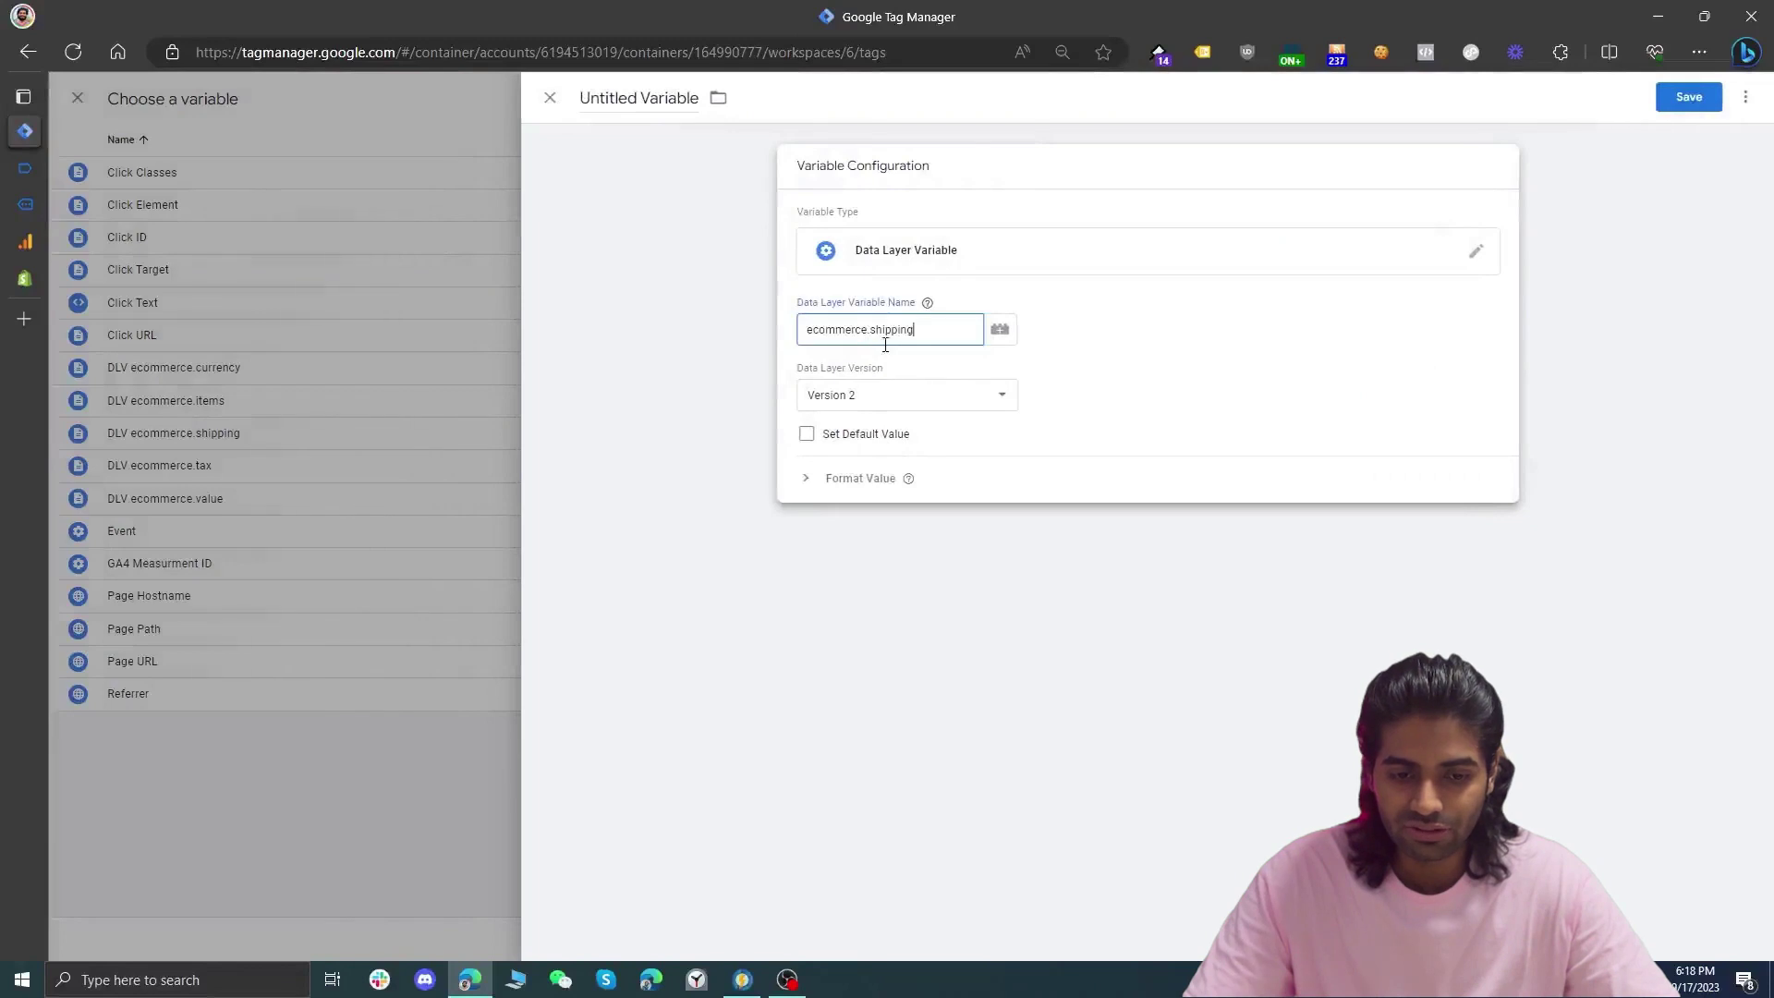
left_click(897, 341)
double_click(896, 333)
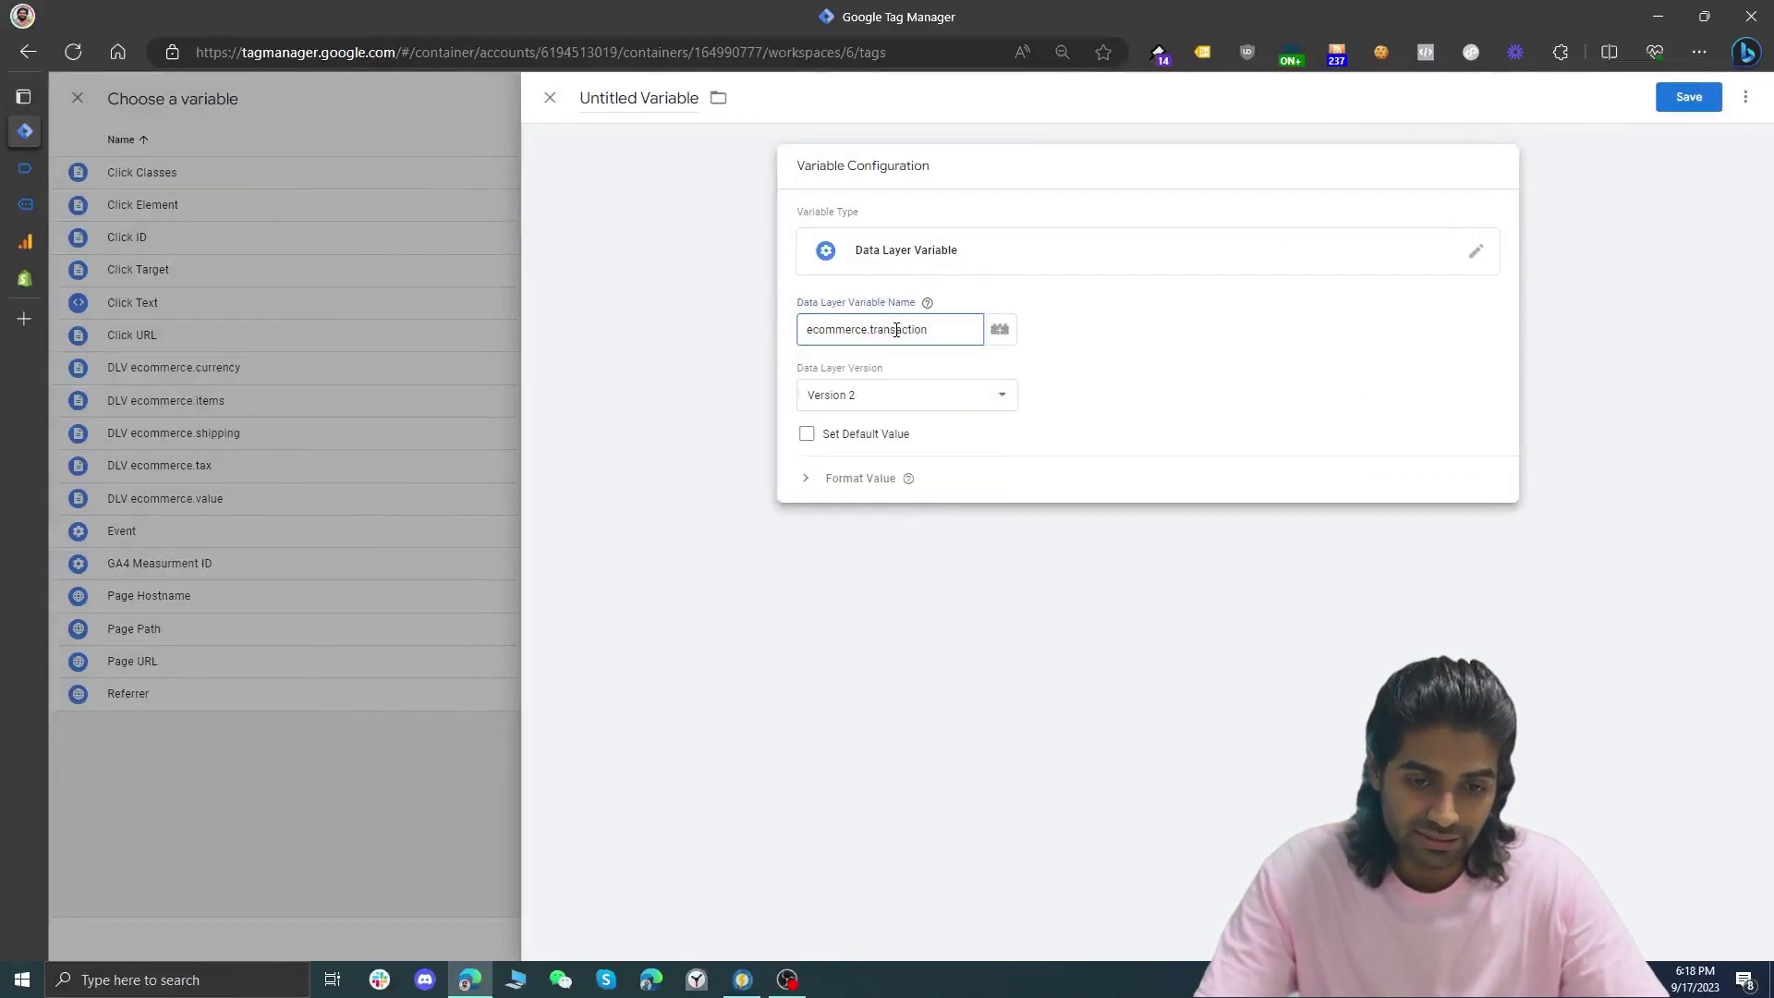
type("transaction_id")
key("ctrl+a")
key("ctrl+c")
left_click(639, 98)
type("DLV")
key("ctrl+v")
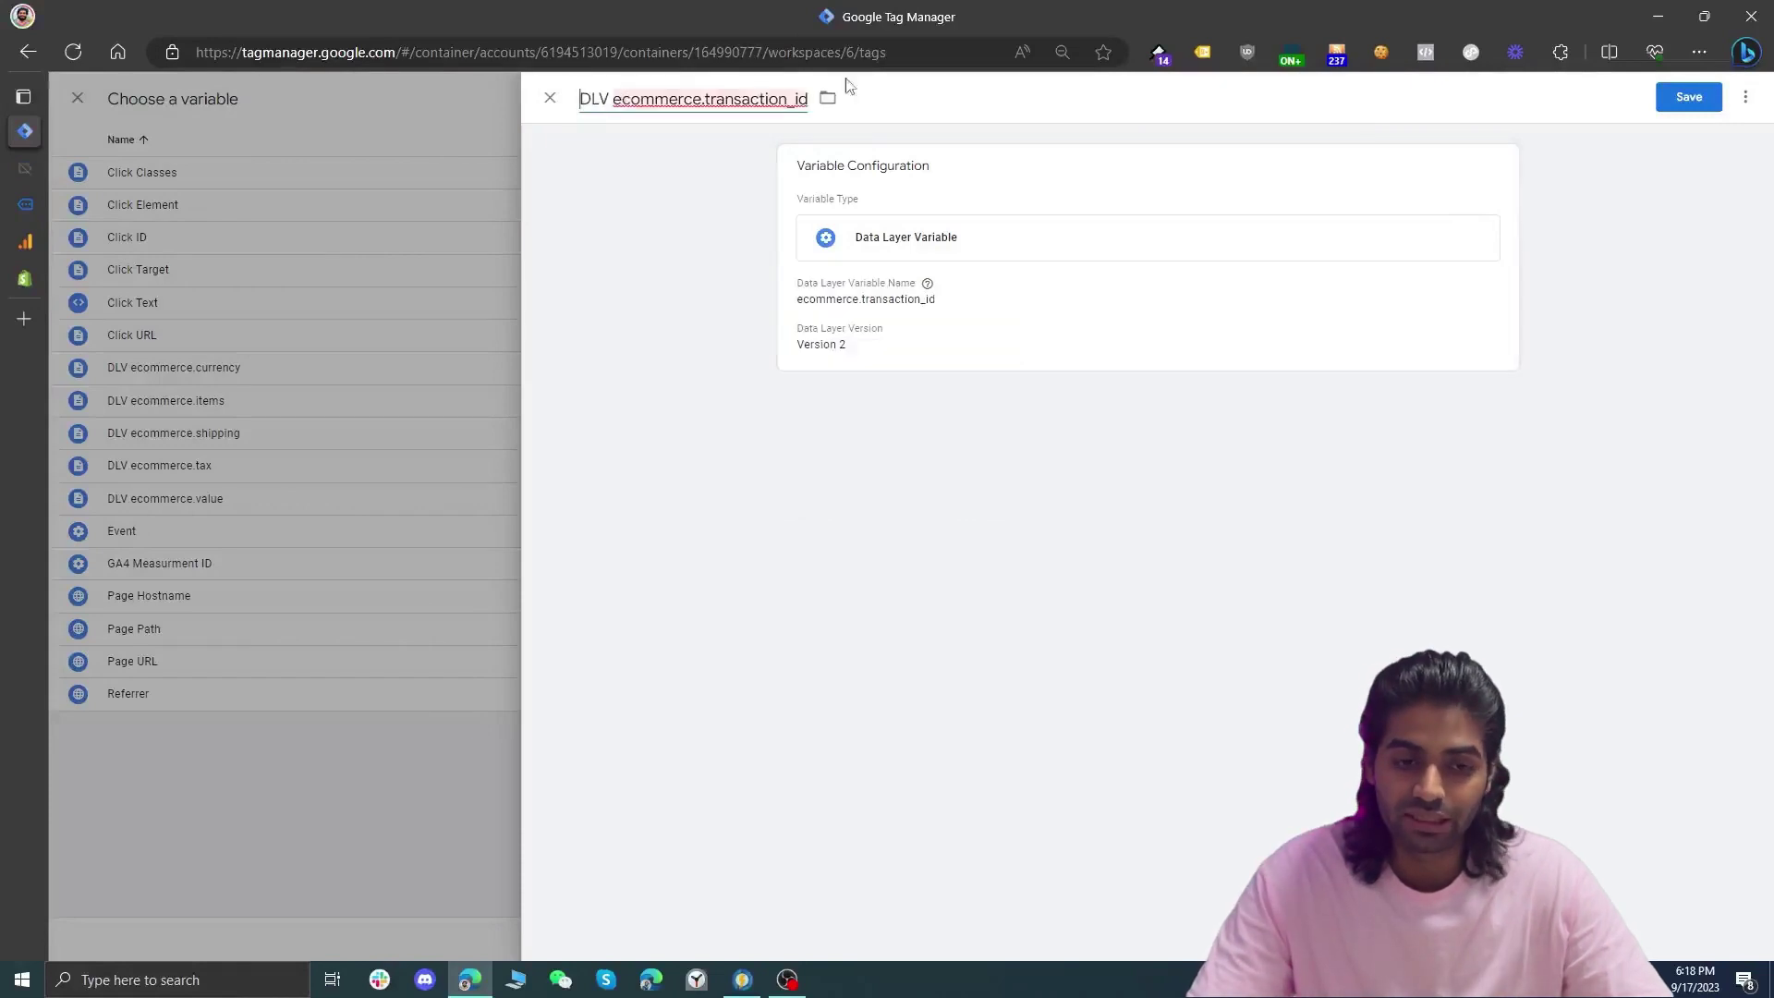
key("ctrl+s")
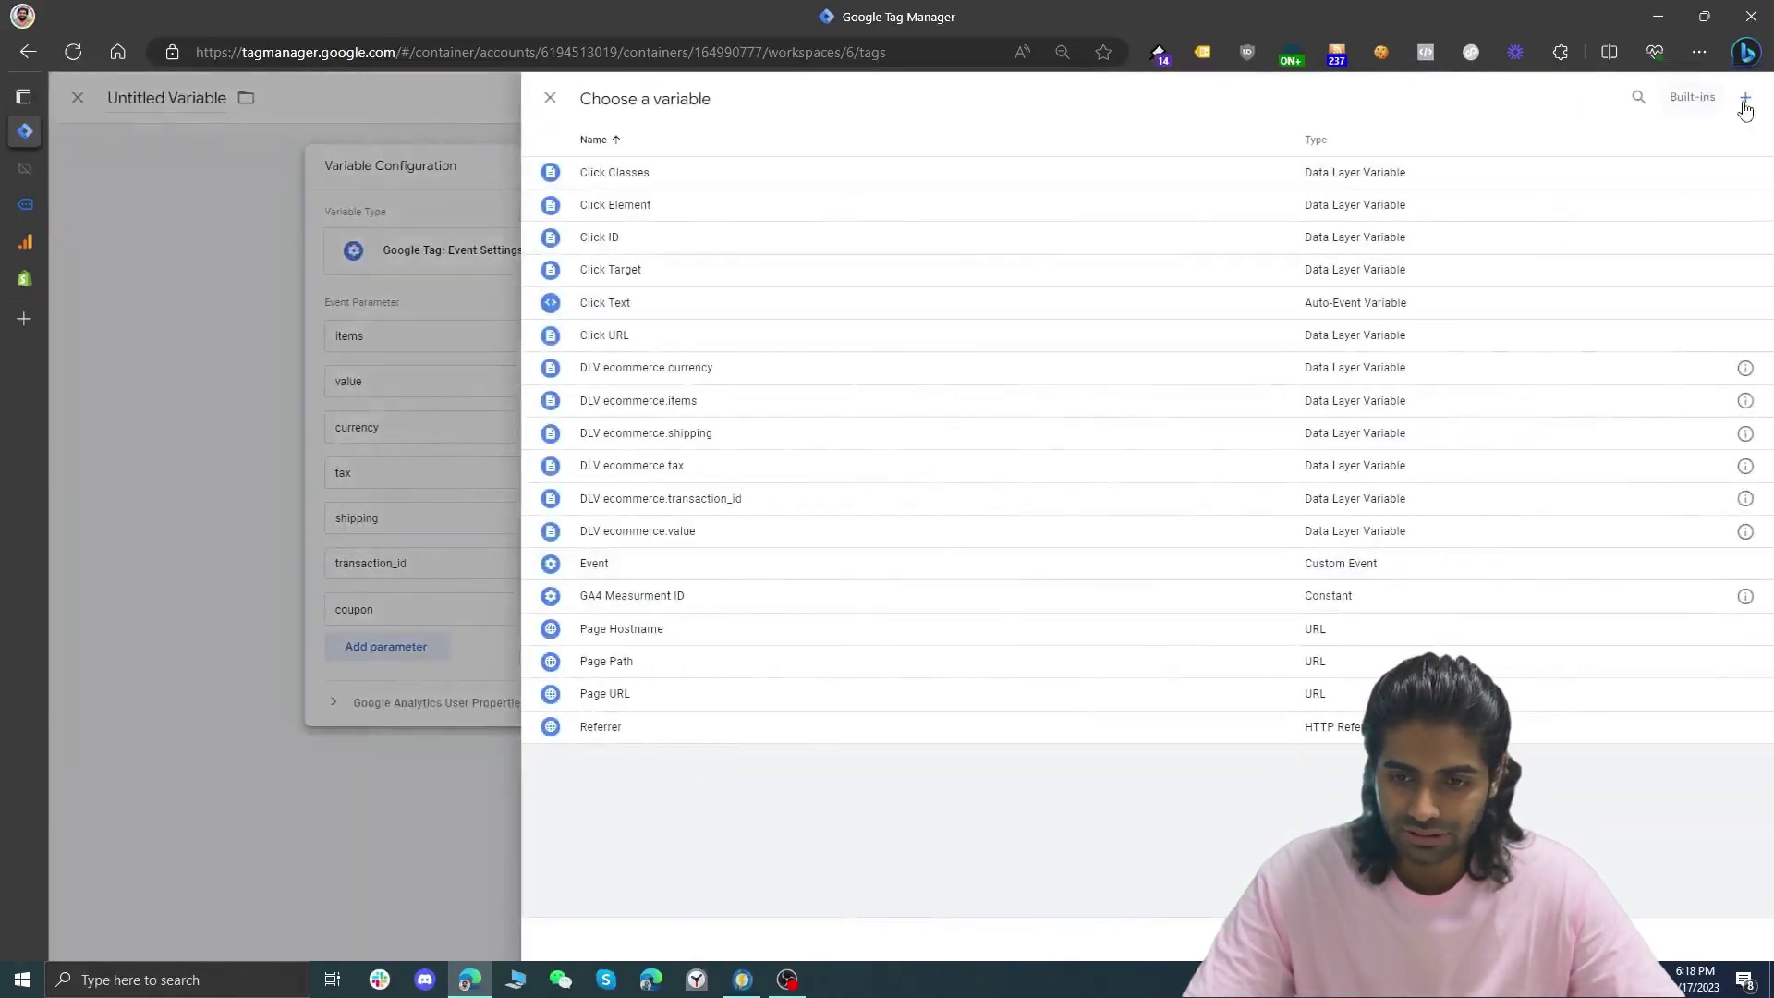
Create and save a new Data Layer Variable for the coupon parameter
left_click(1743, 101)
left_click(1172, 298)
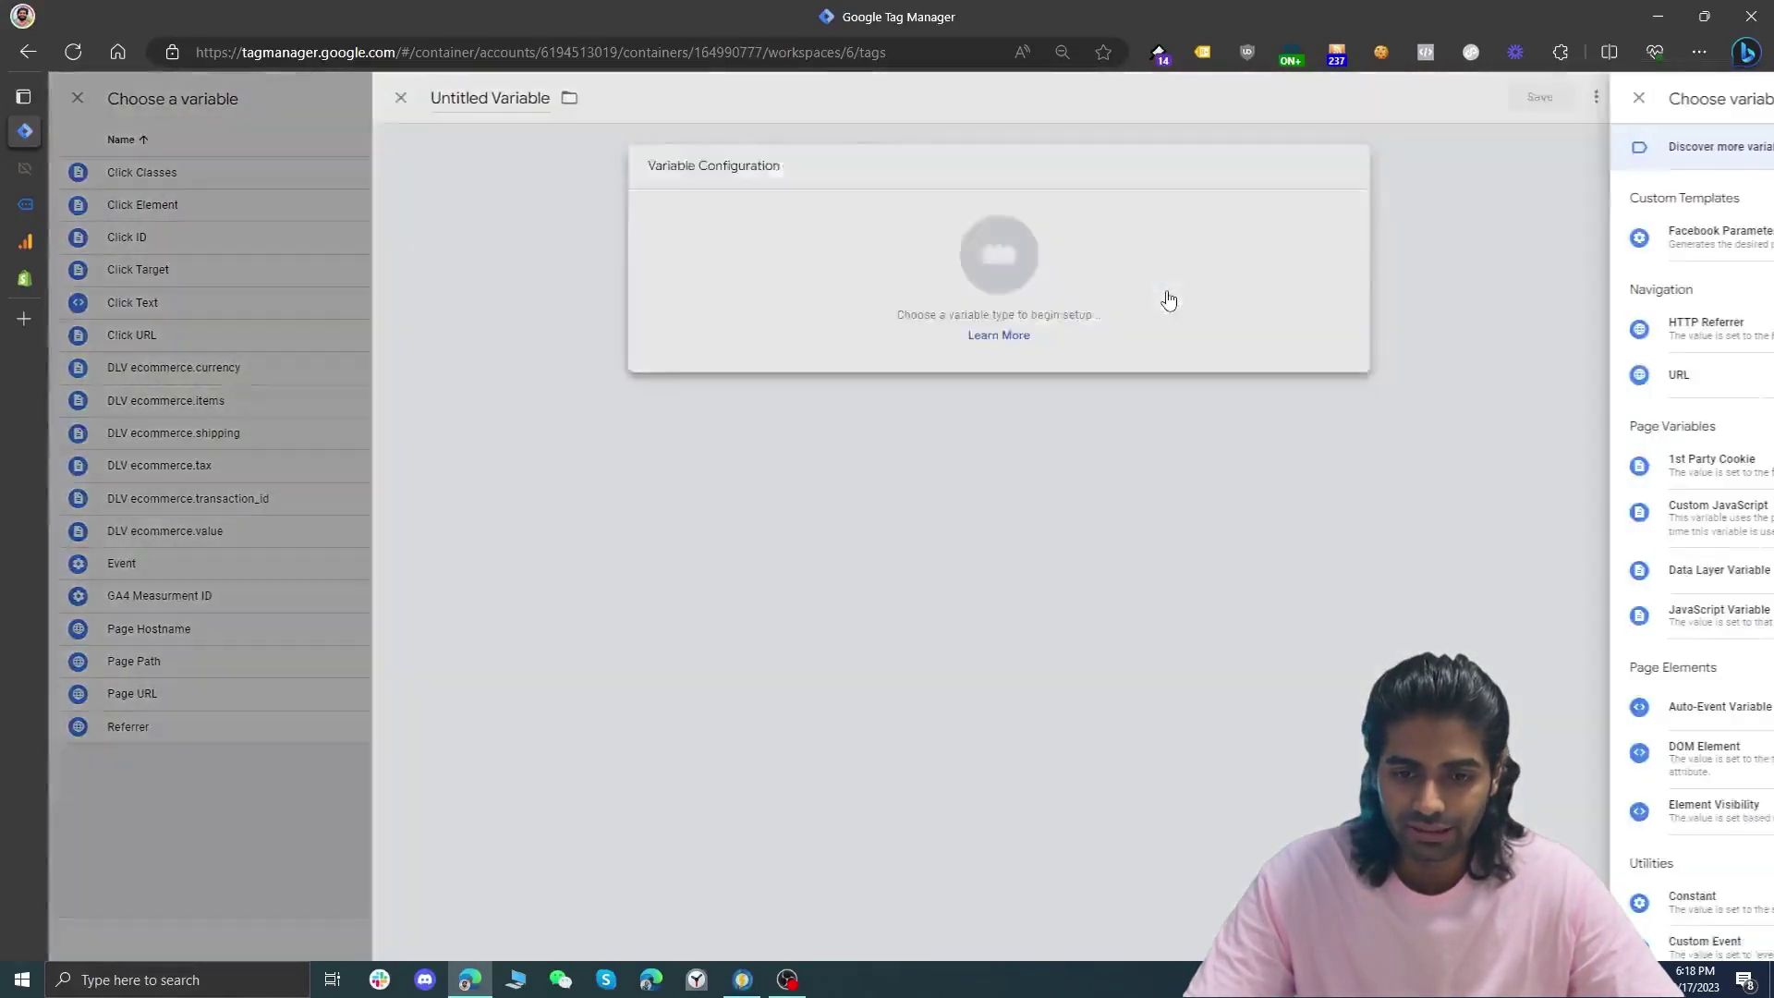
left_click(1379, 575)
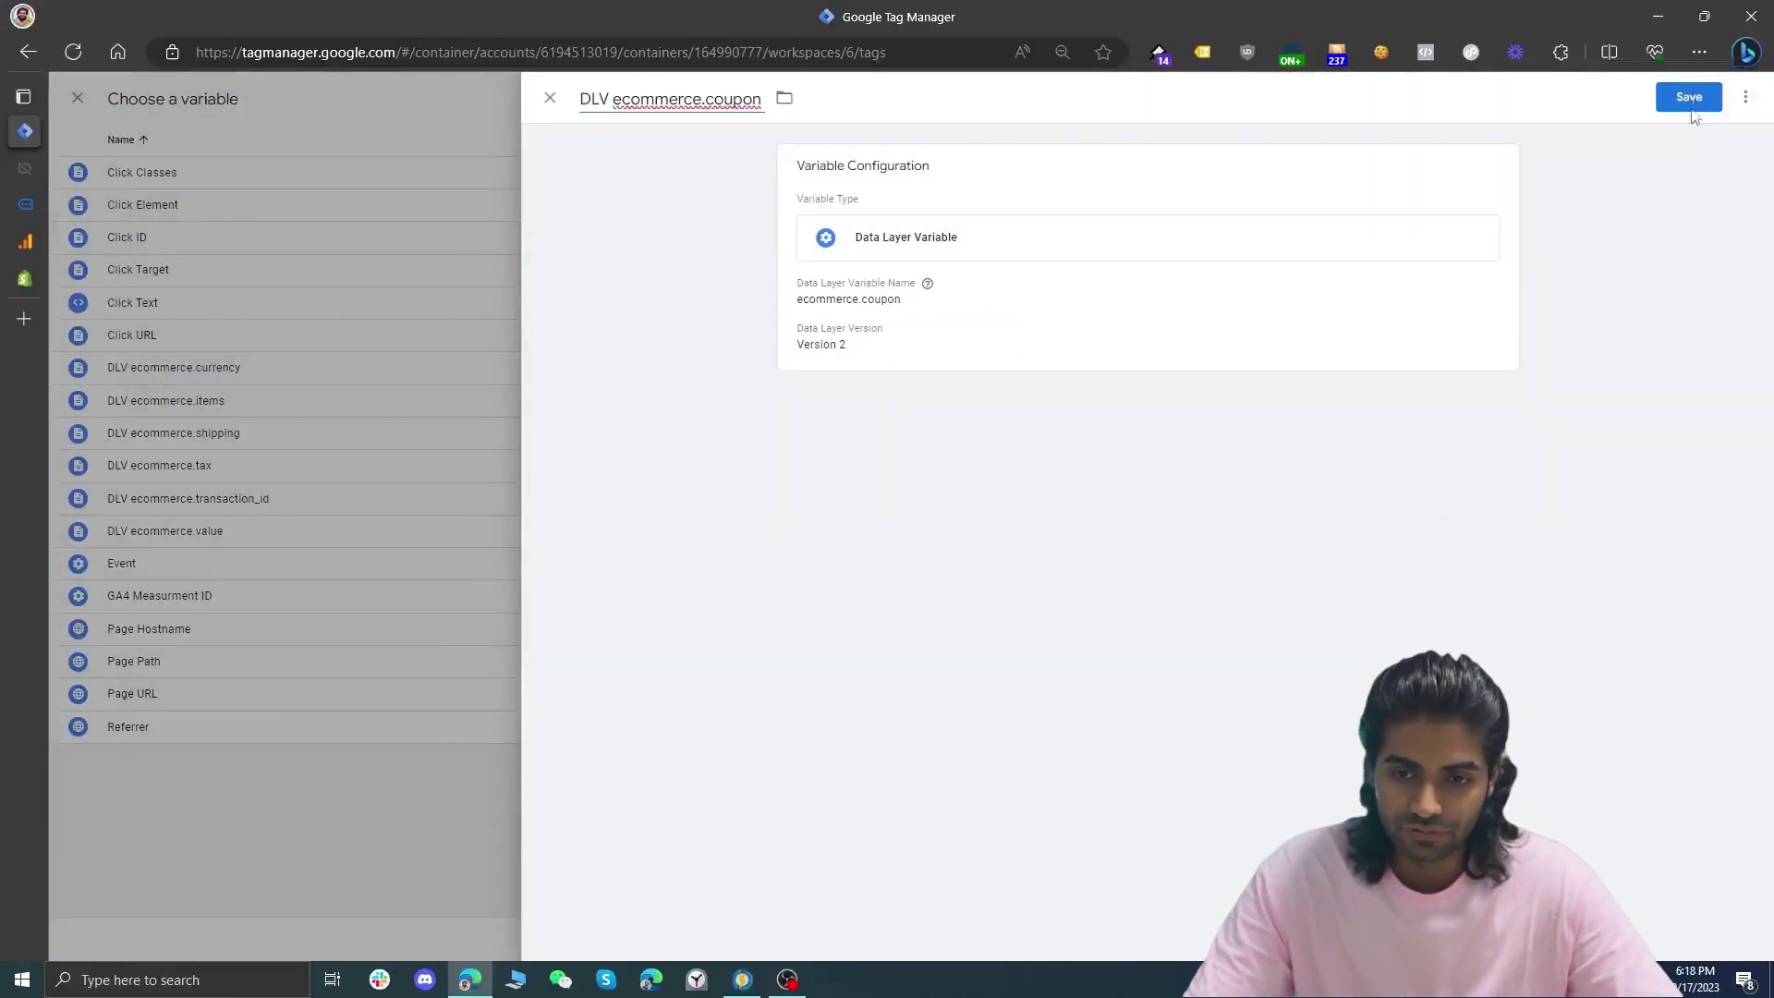
left_click(1691, 100)
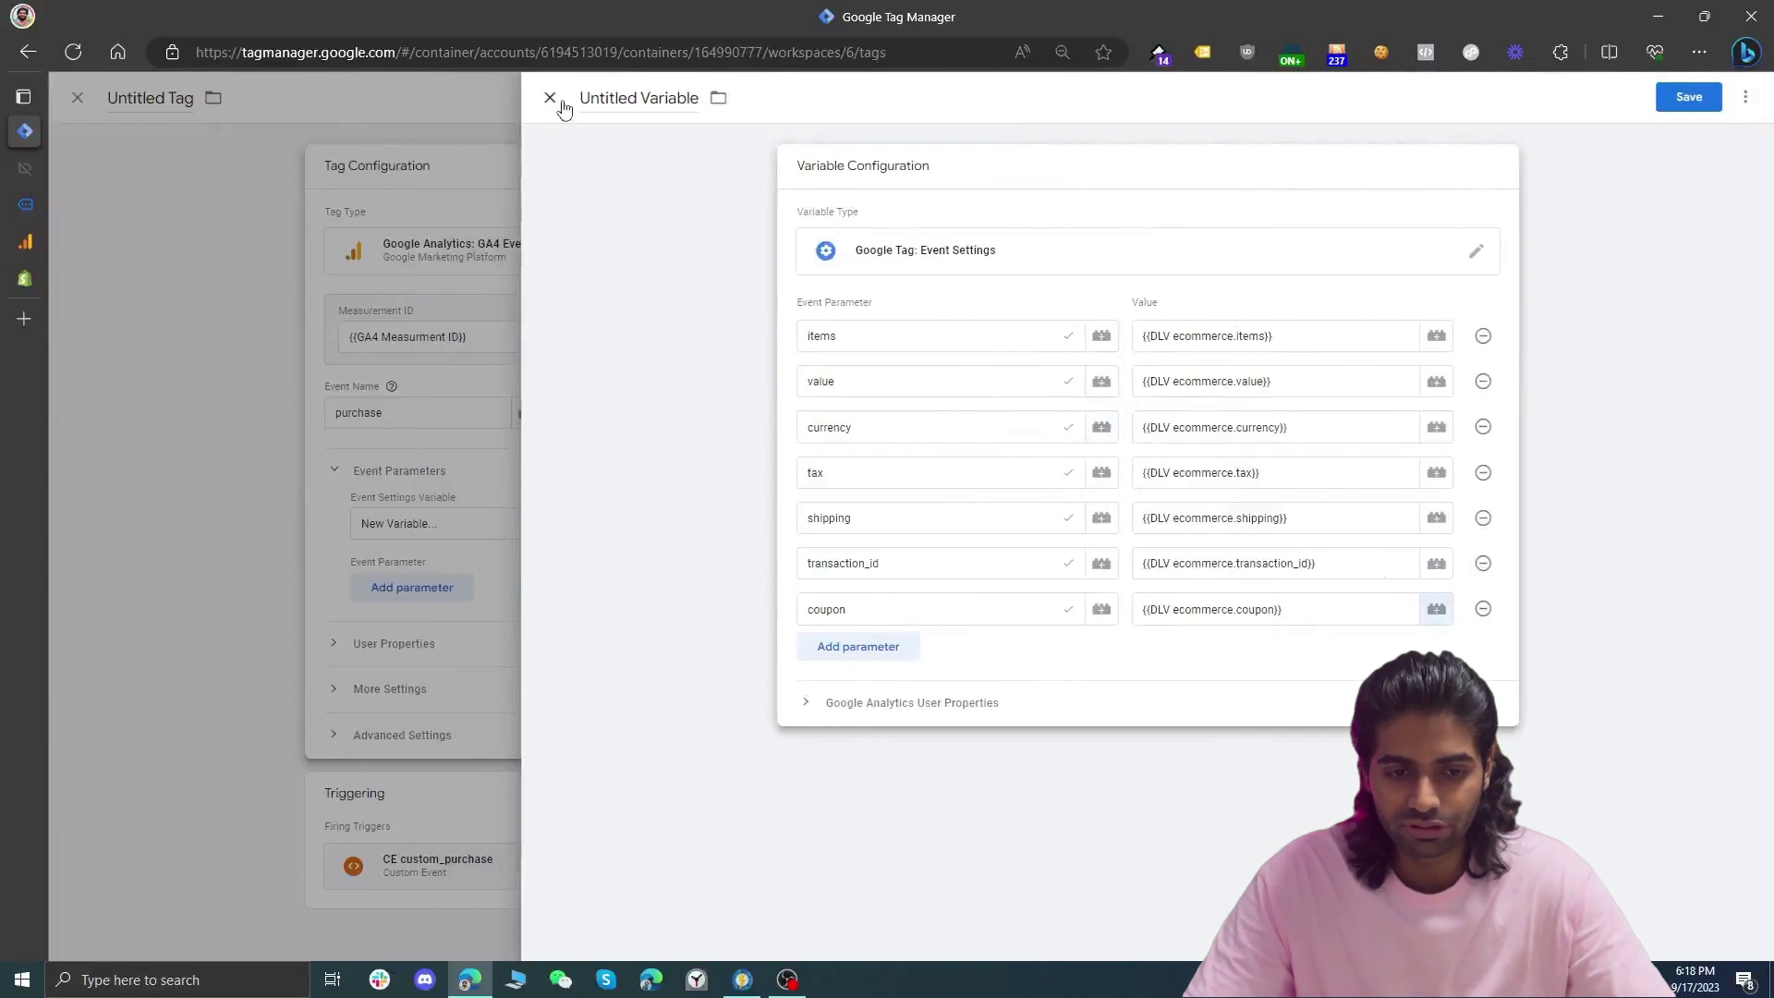
Name the variable GTES EEC Event Parameters and save it
left_click(582, 99)
type("GTES")
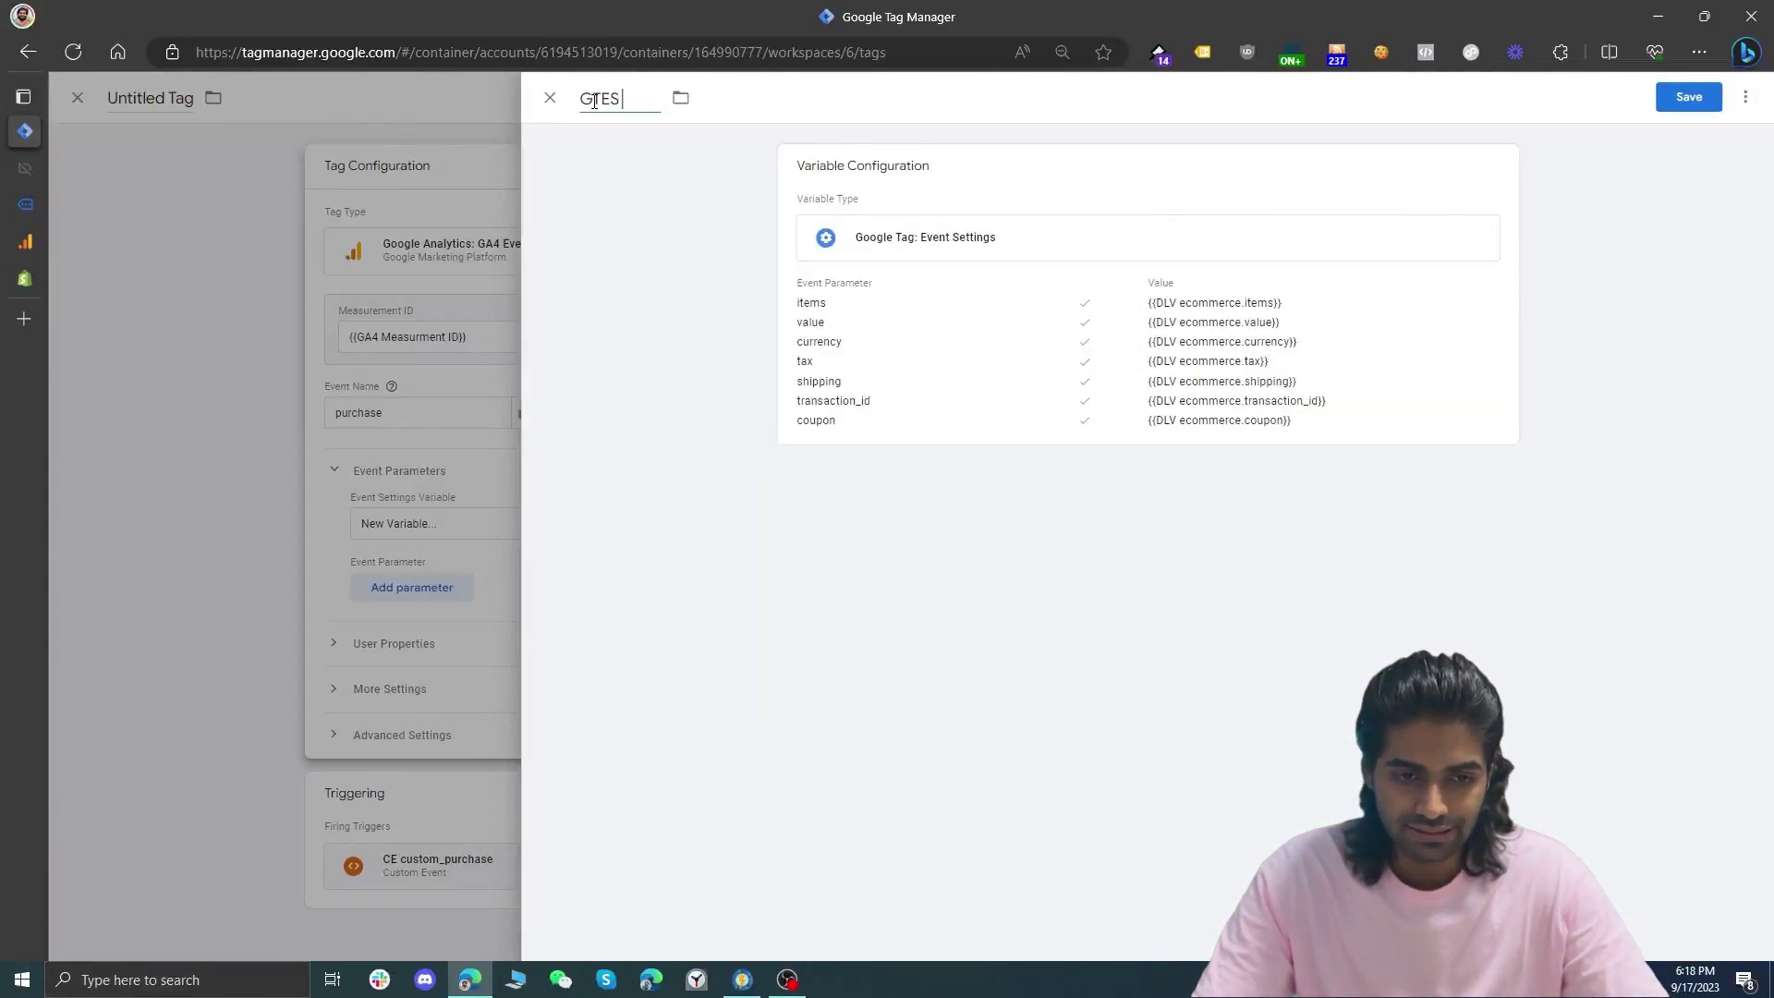
type(" EEC Event Parameters")
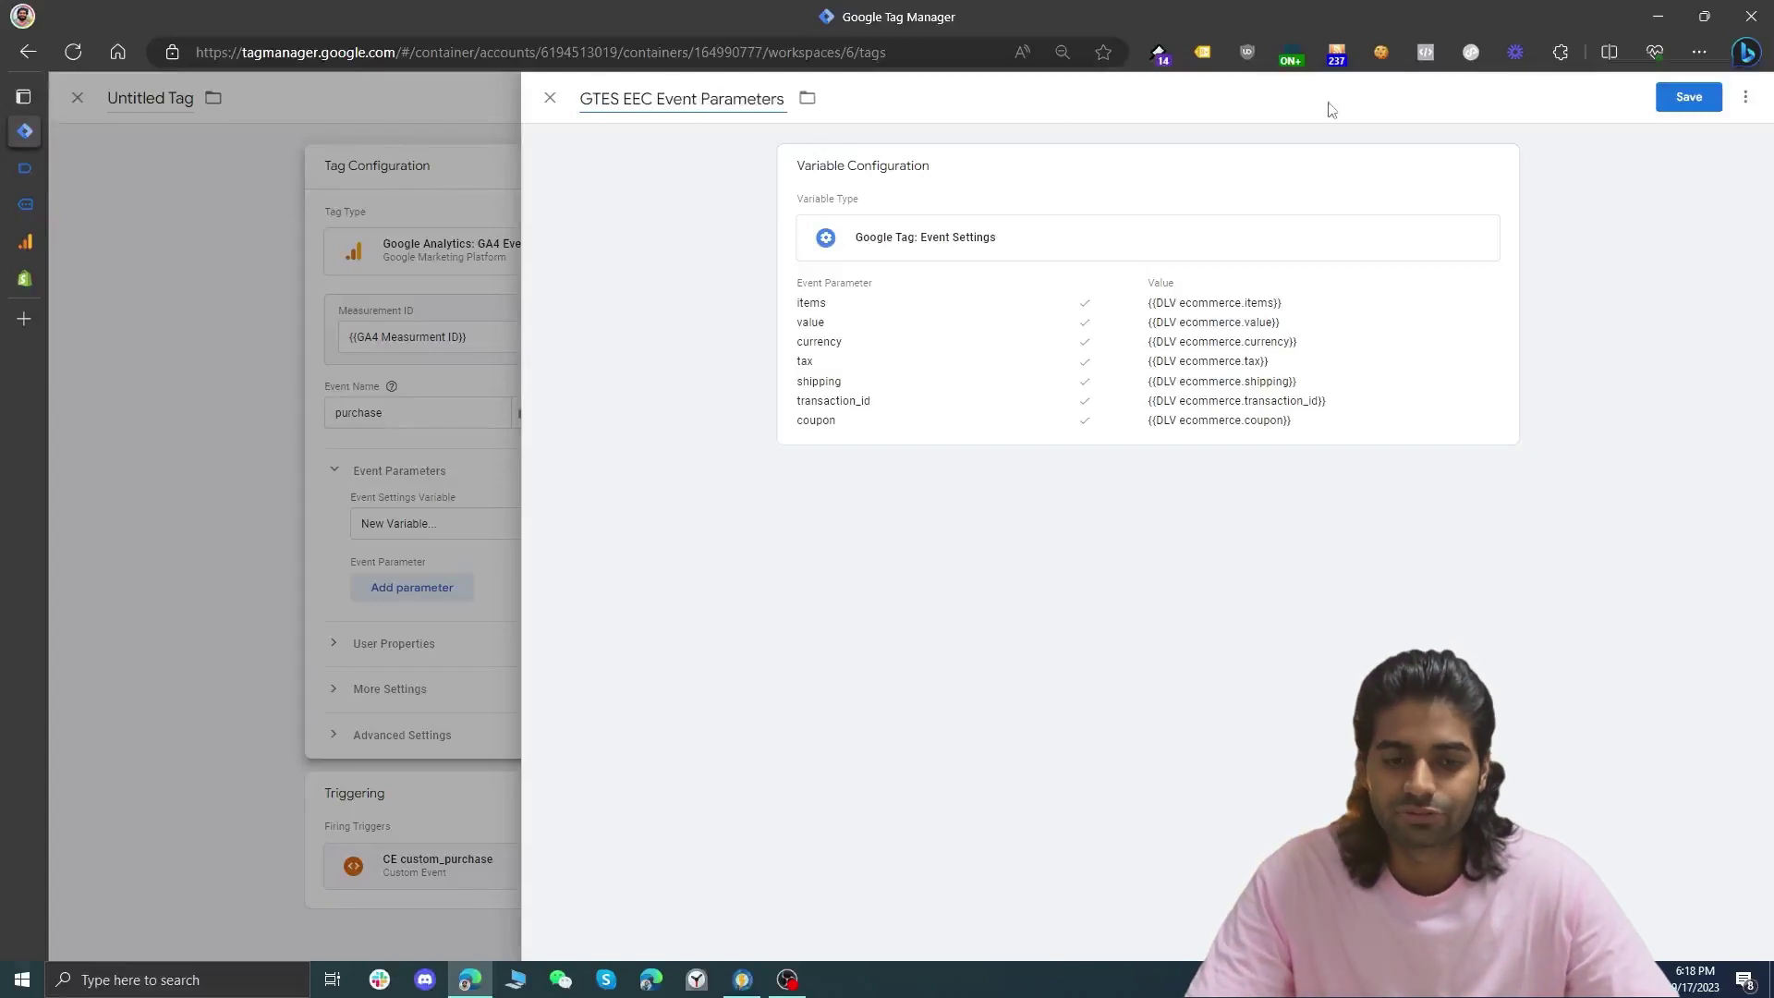
left_click(1690, 96)
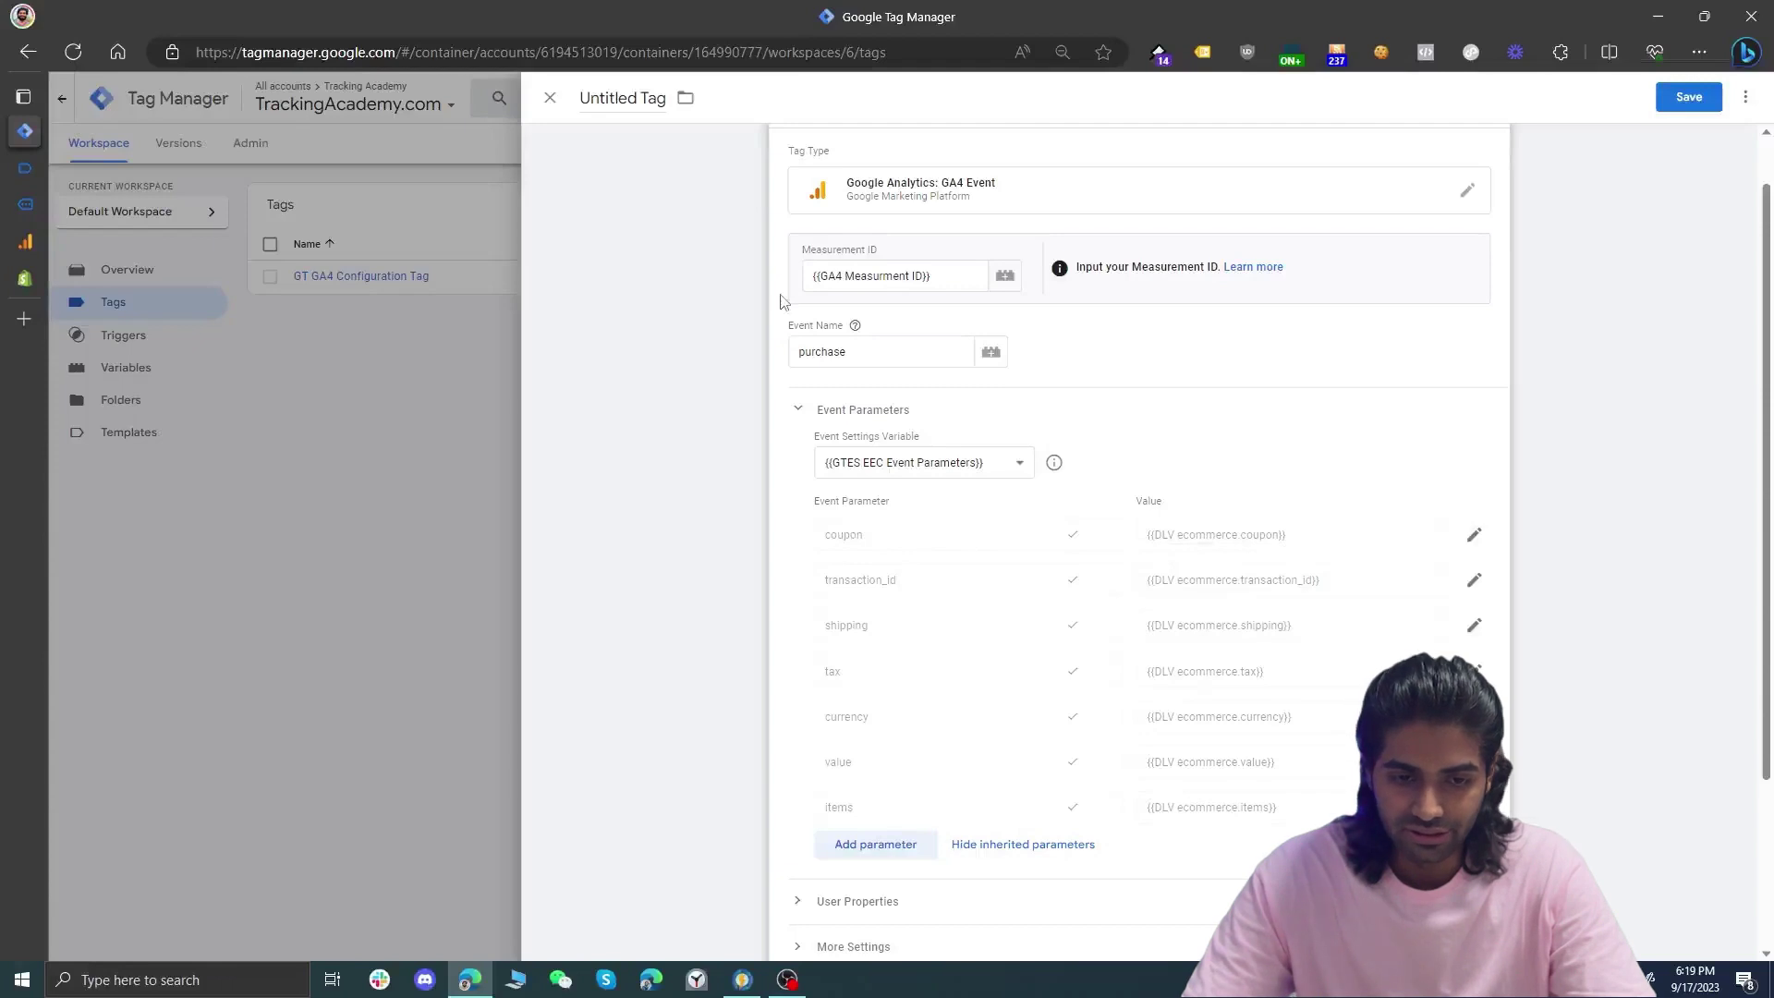
Save the tag as GA4 EEC Purchase and launch Preview mode
left_click(638, 100)
type("GA4 EEC Purchase")
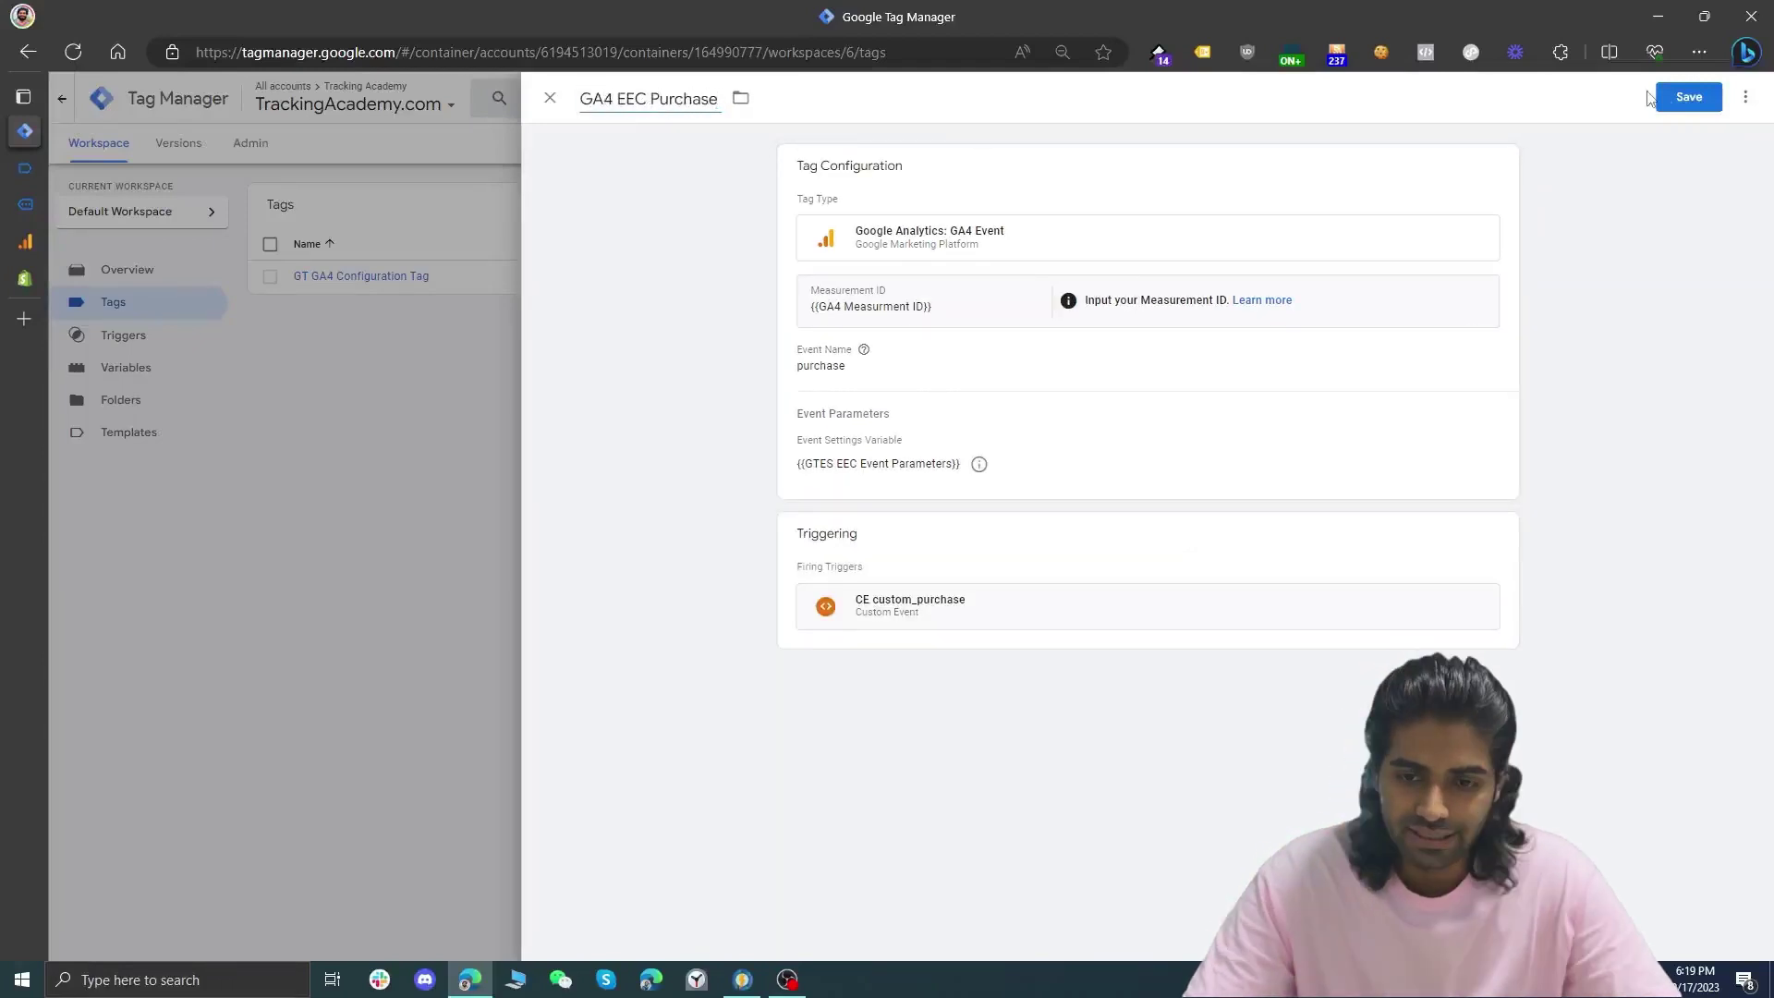
left_click(1684, 100)
left_click(1624, 144)
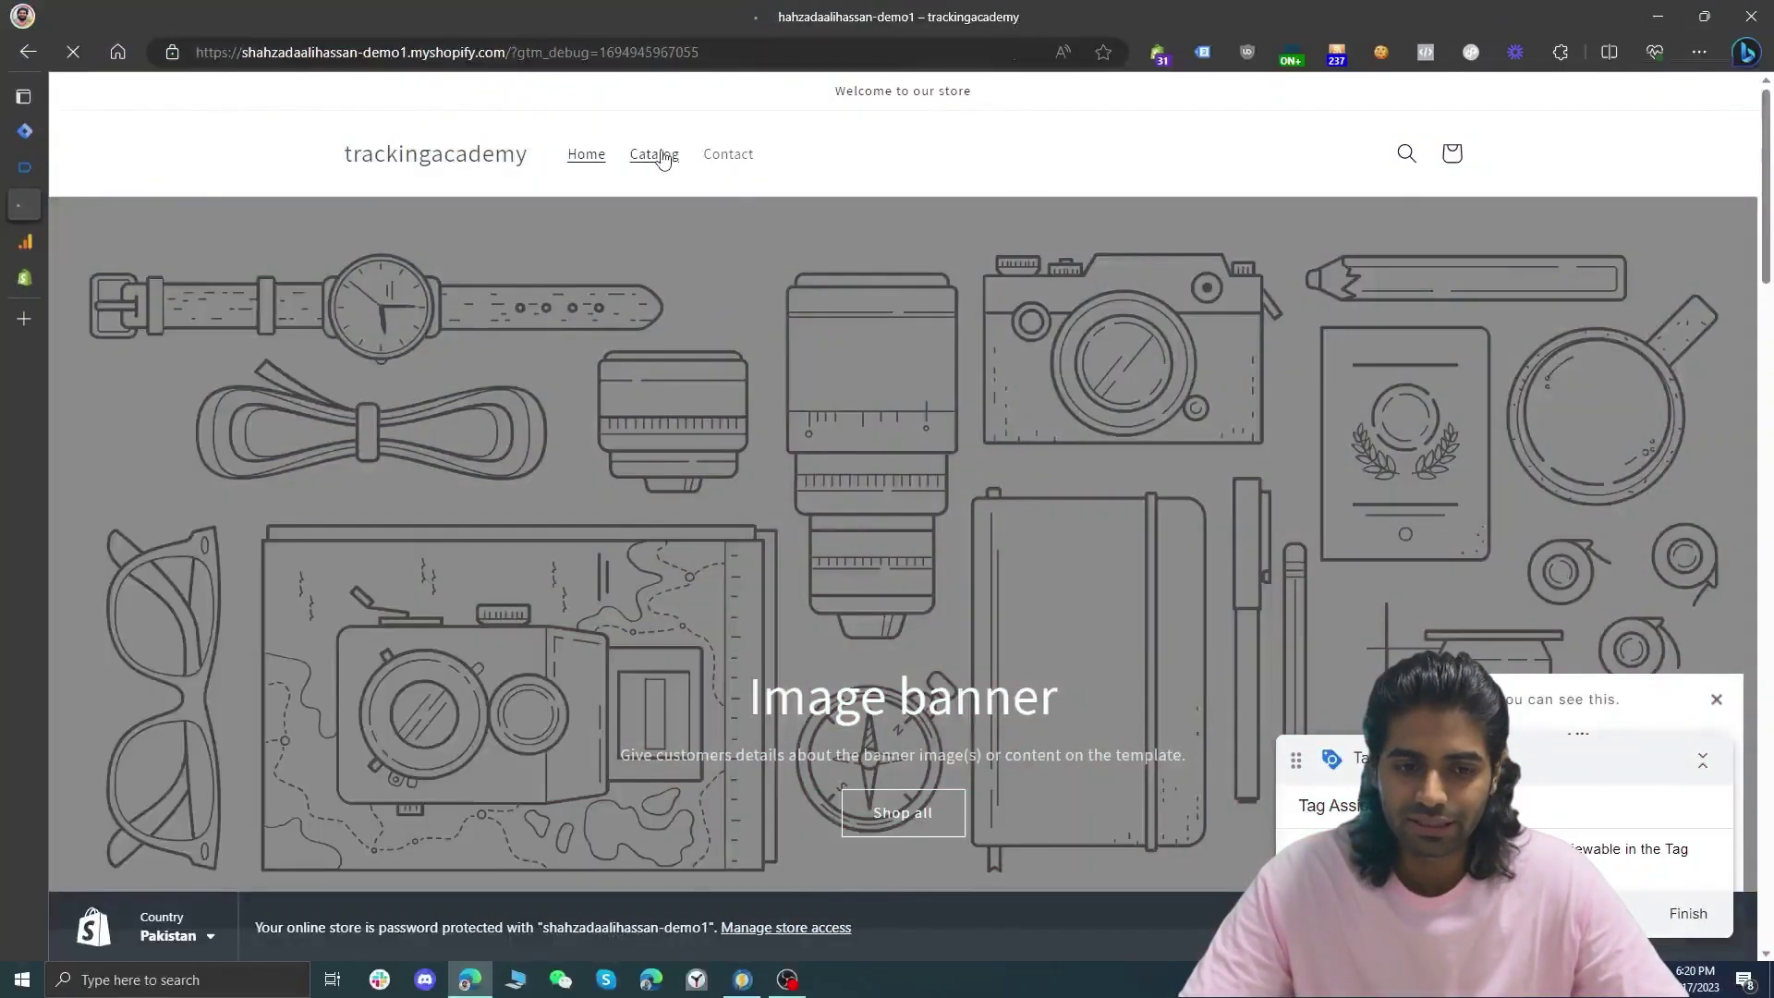
Buy Product 002 Title from the Catalog and check Tag Assistant on the checkout page
left_click(658, 155)
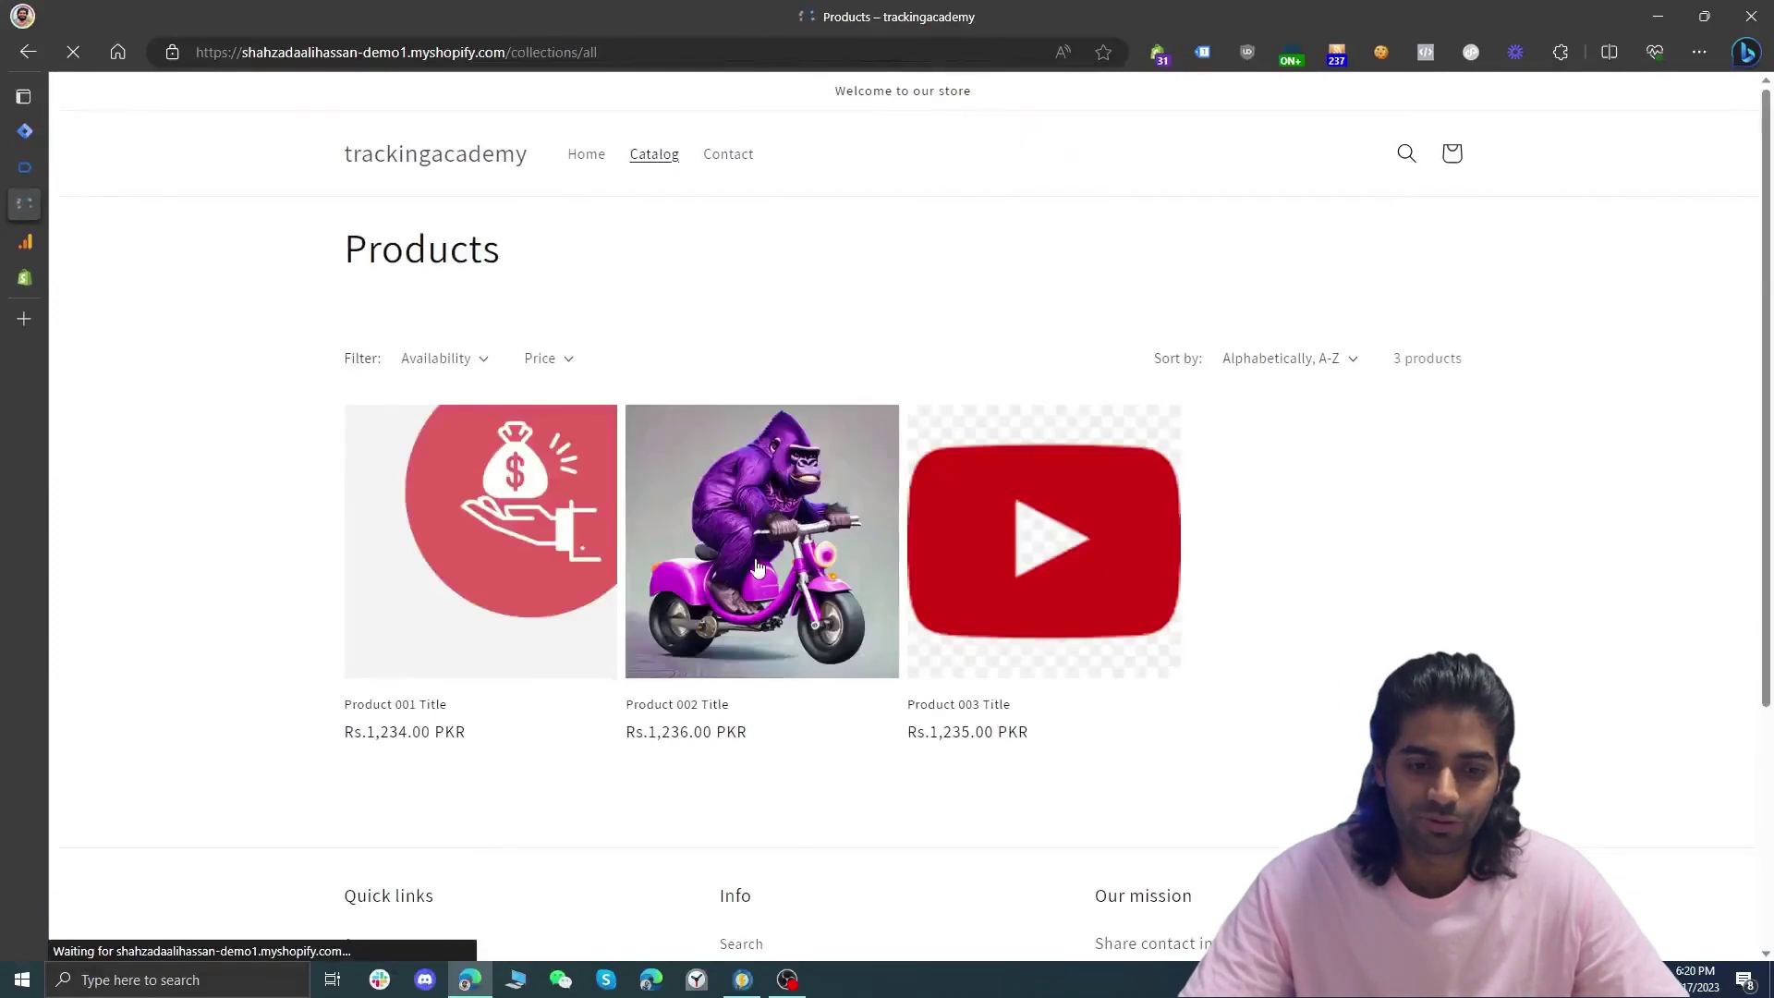
left_click(758, 568)
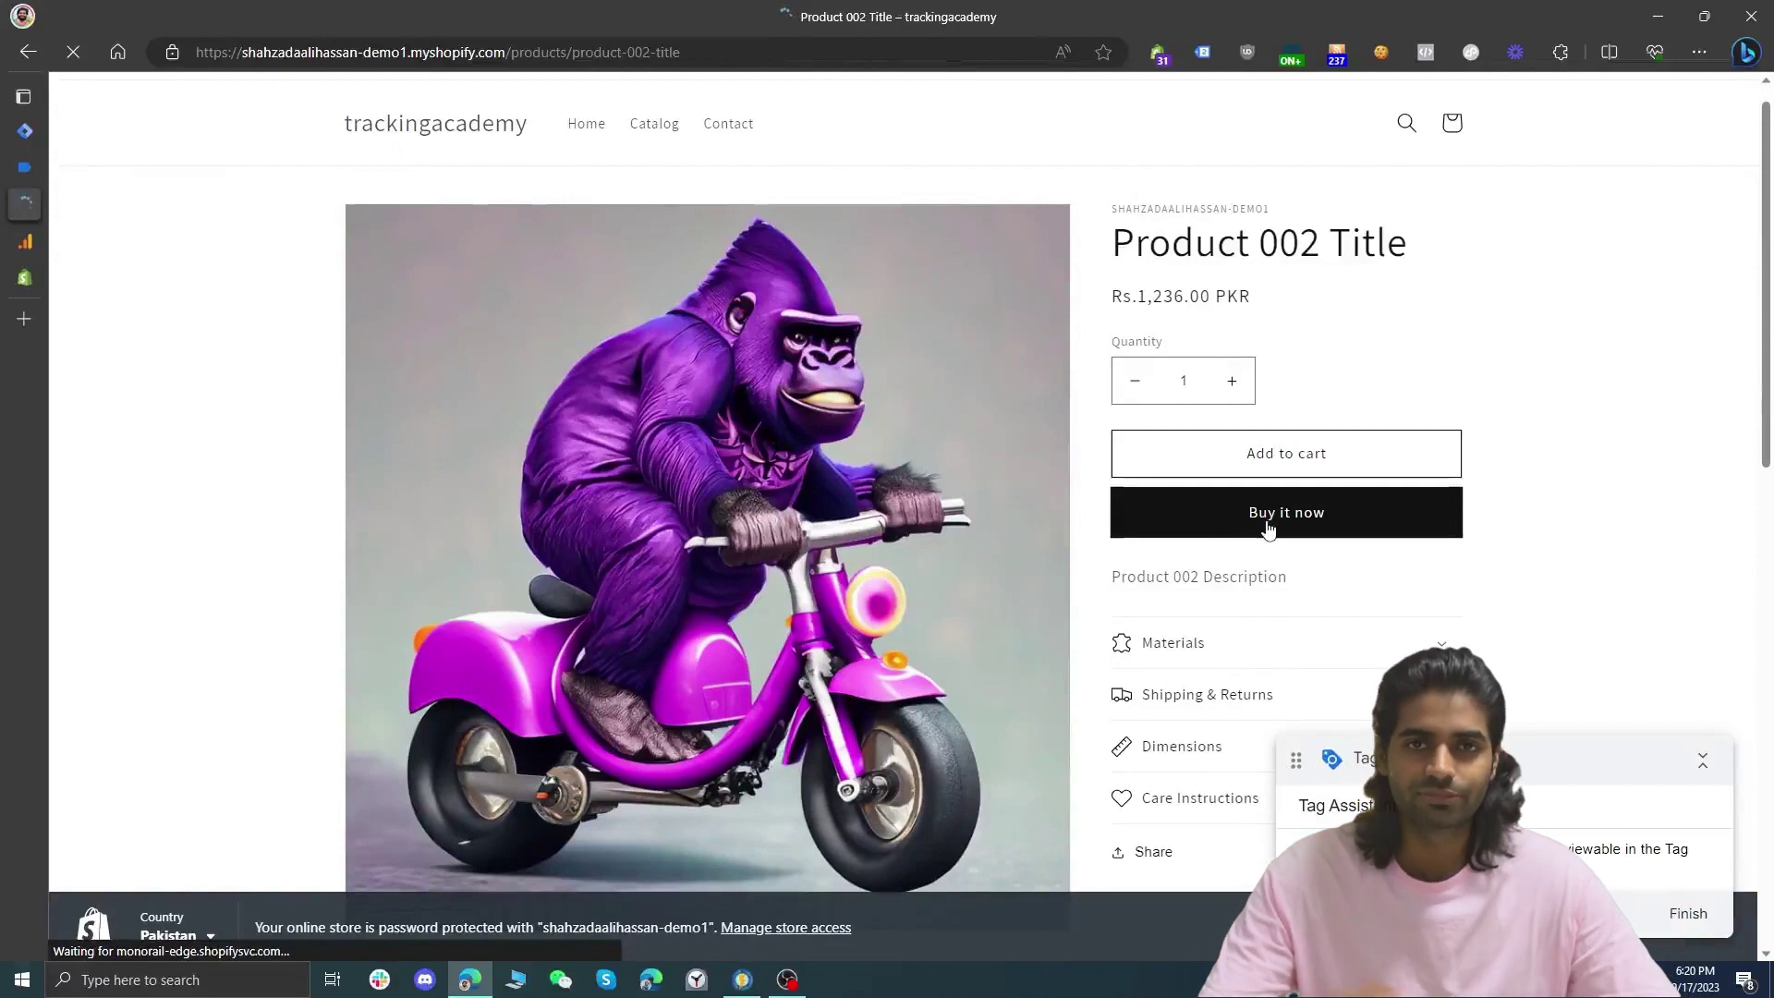
left_click(1269, 528)
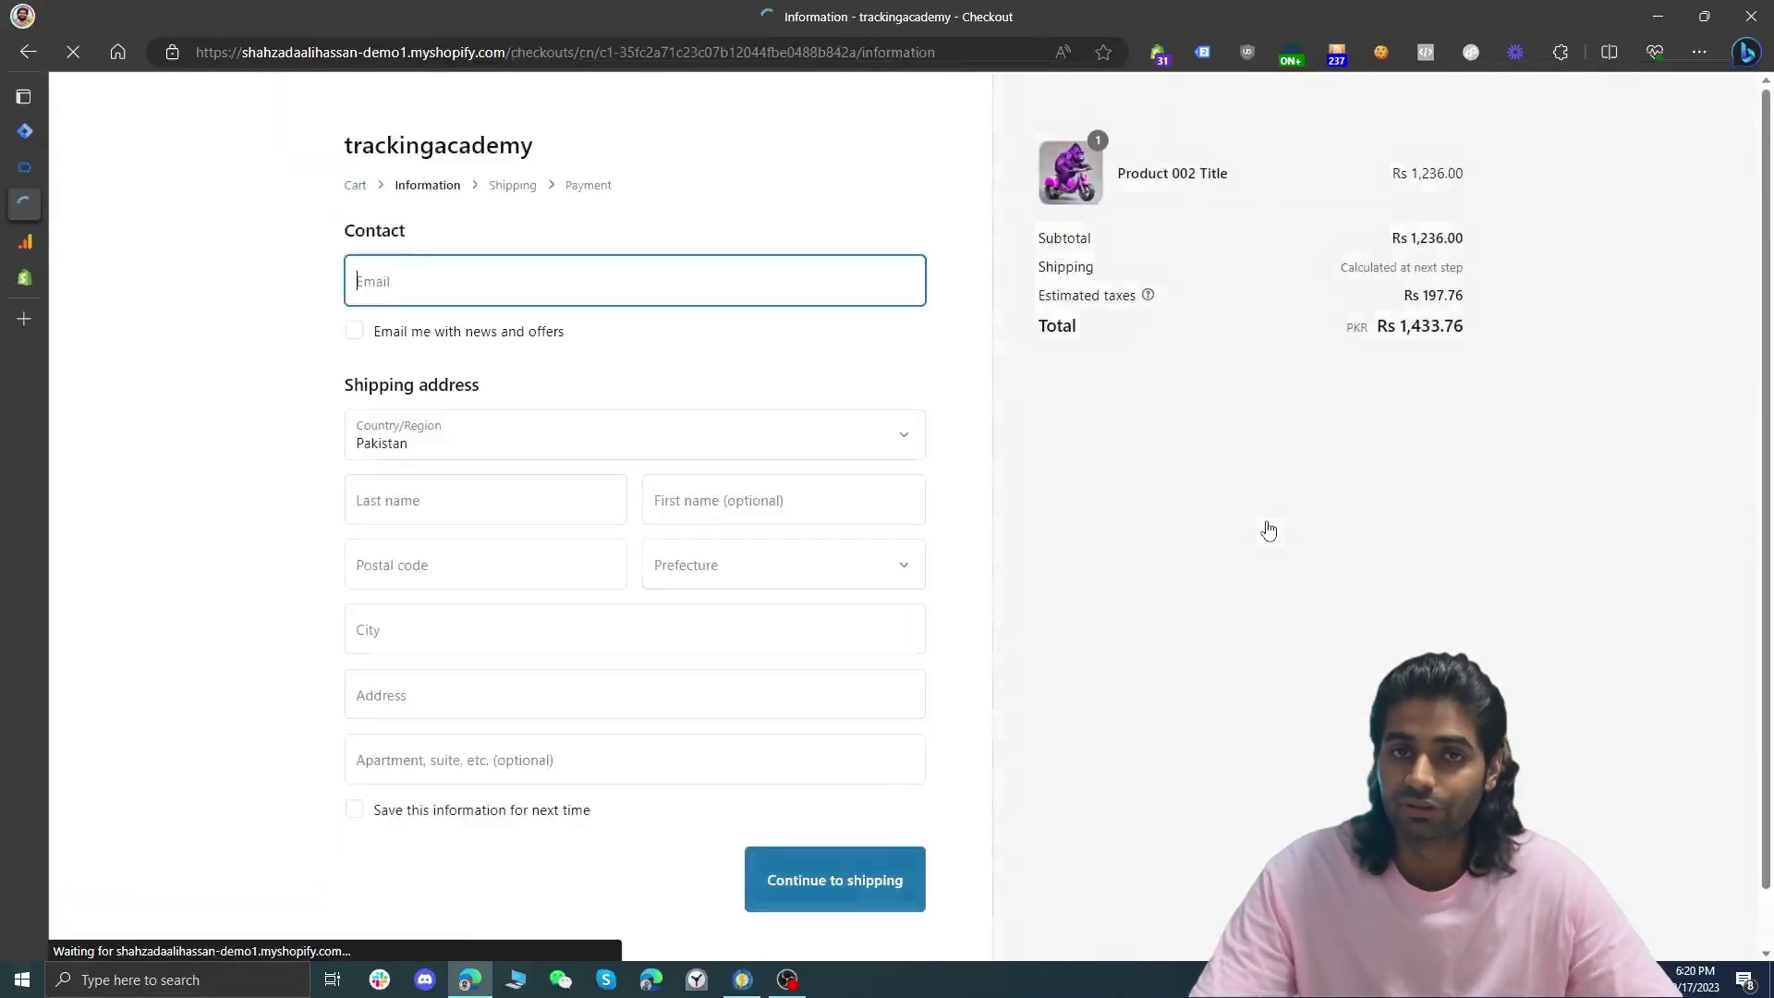
left_click_drag(507, 52, 565, 56)
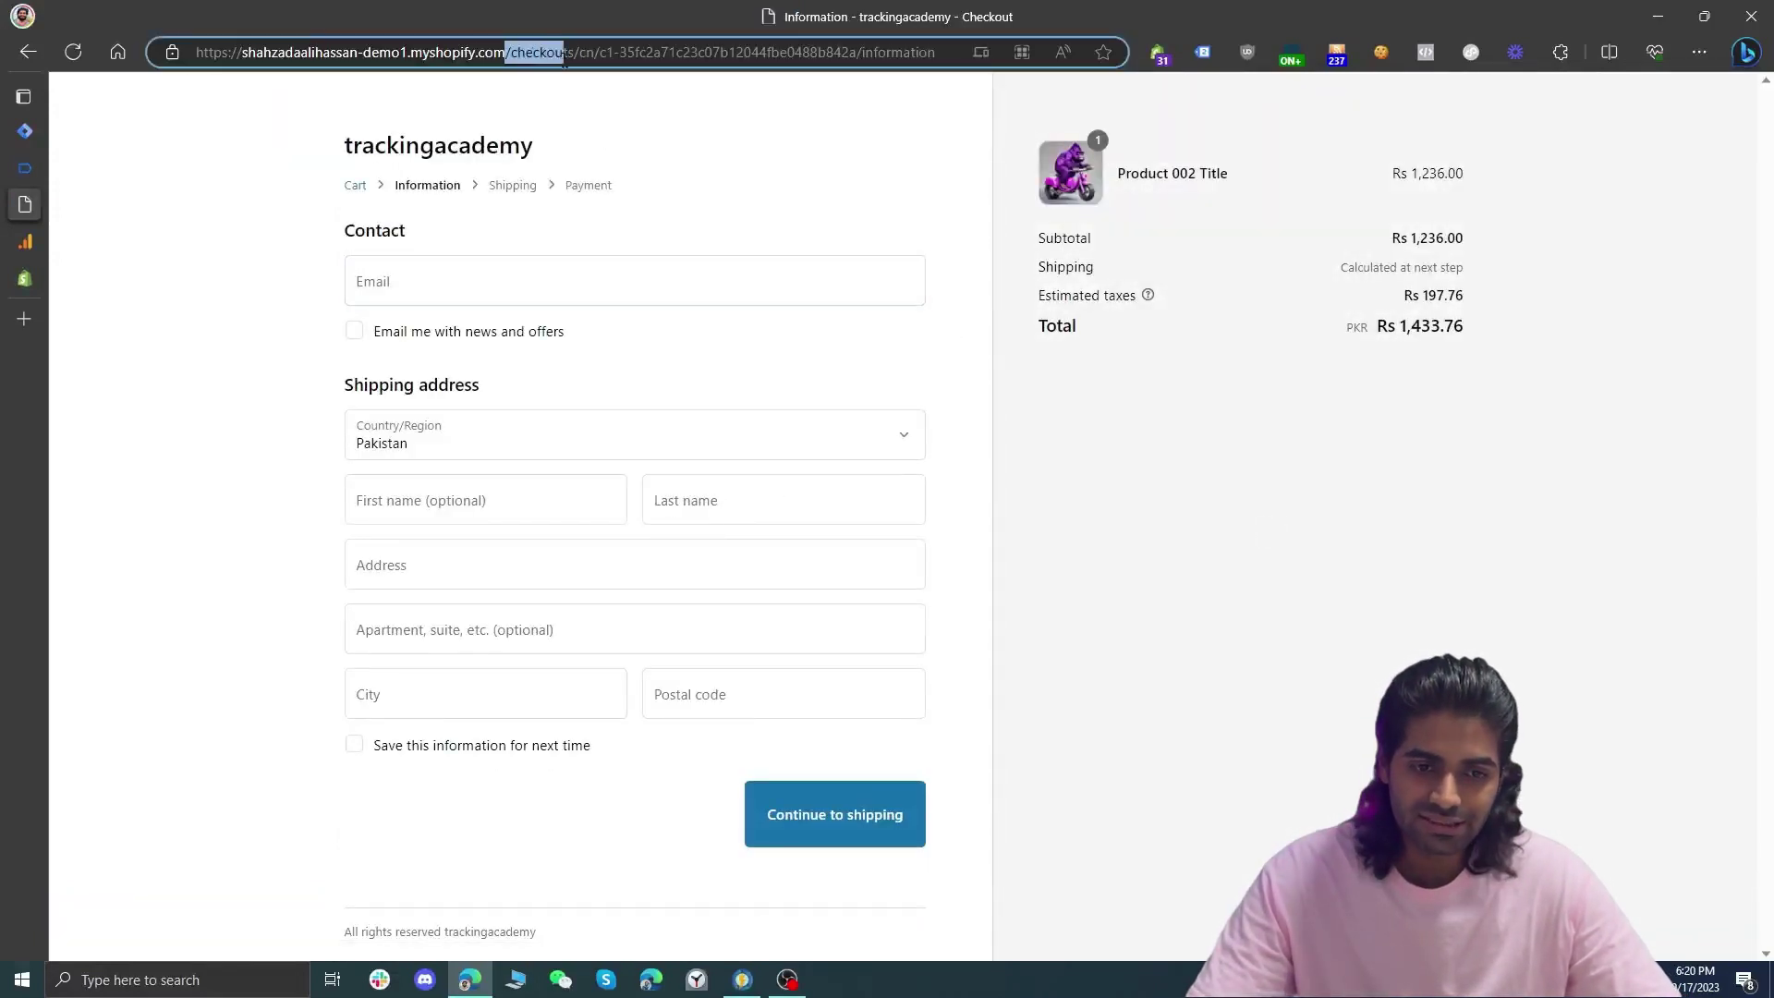
left_click(24, 168)
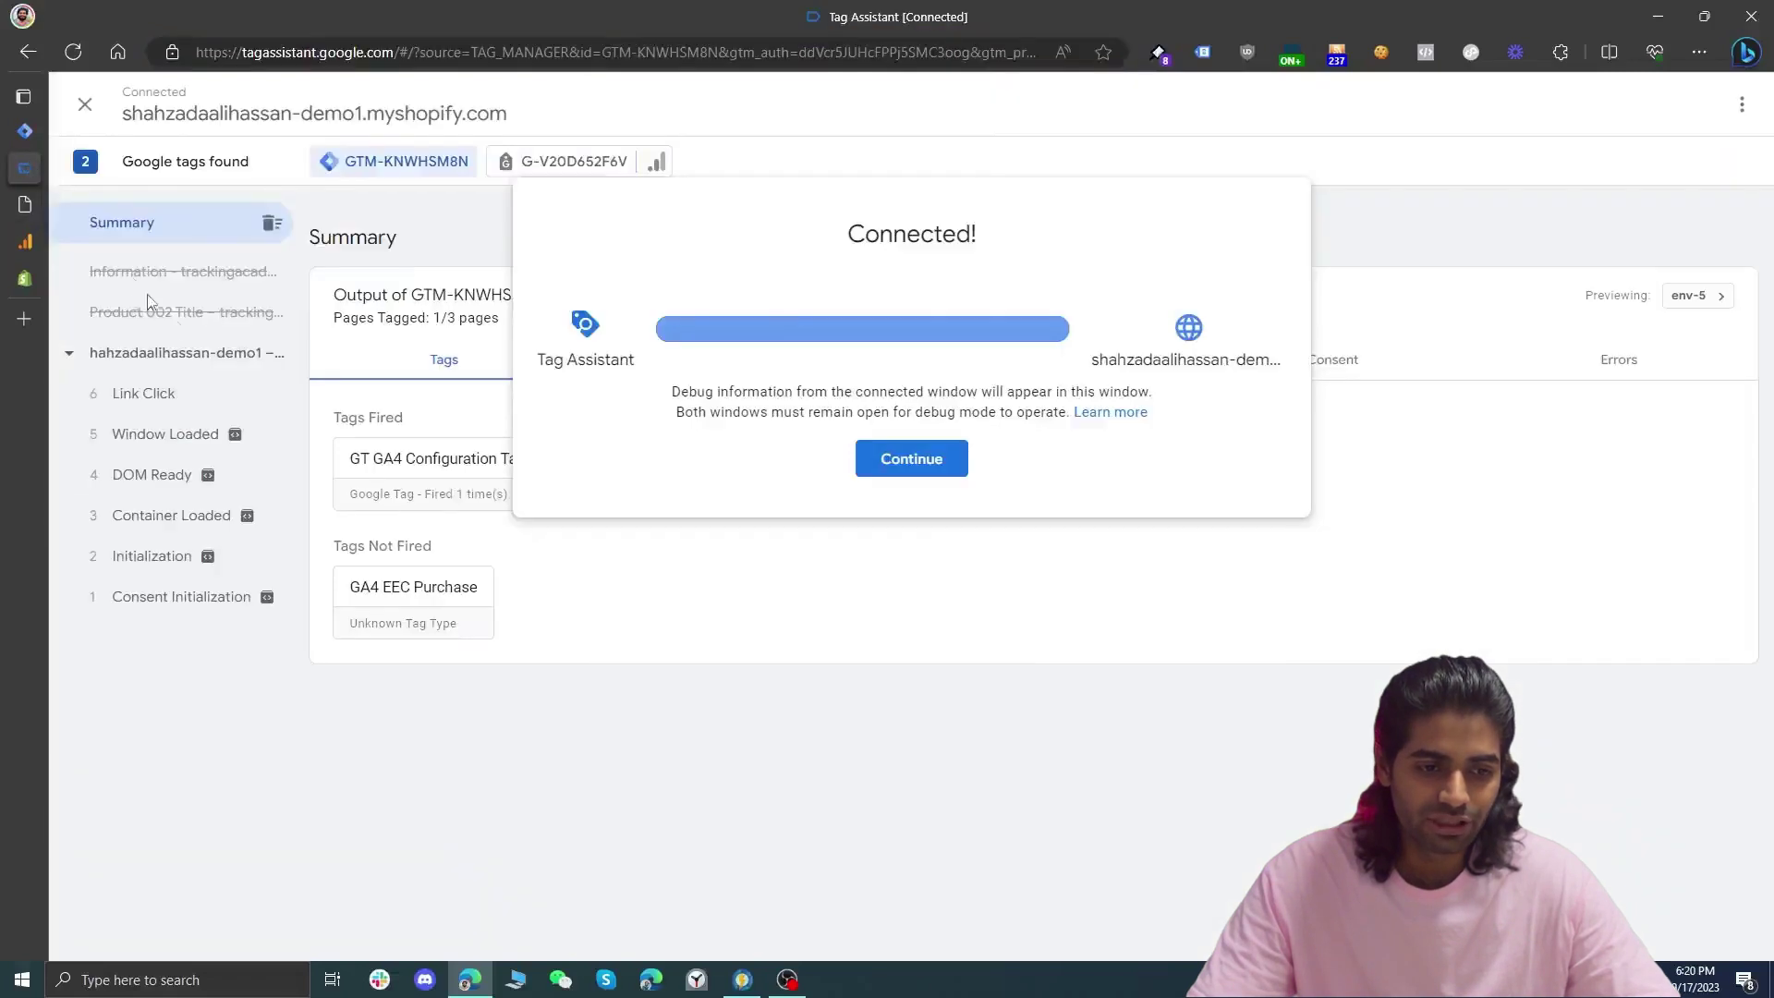
left_click(214, 276)
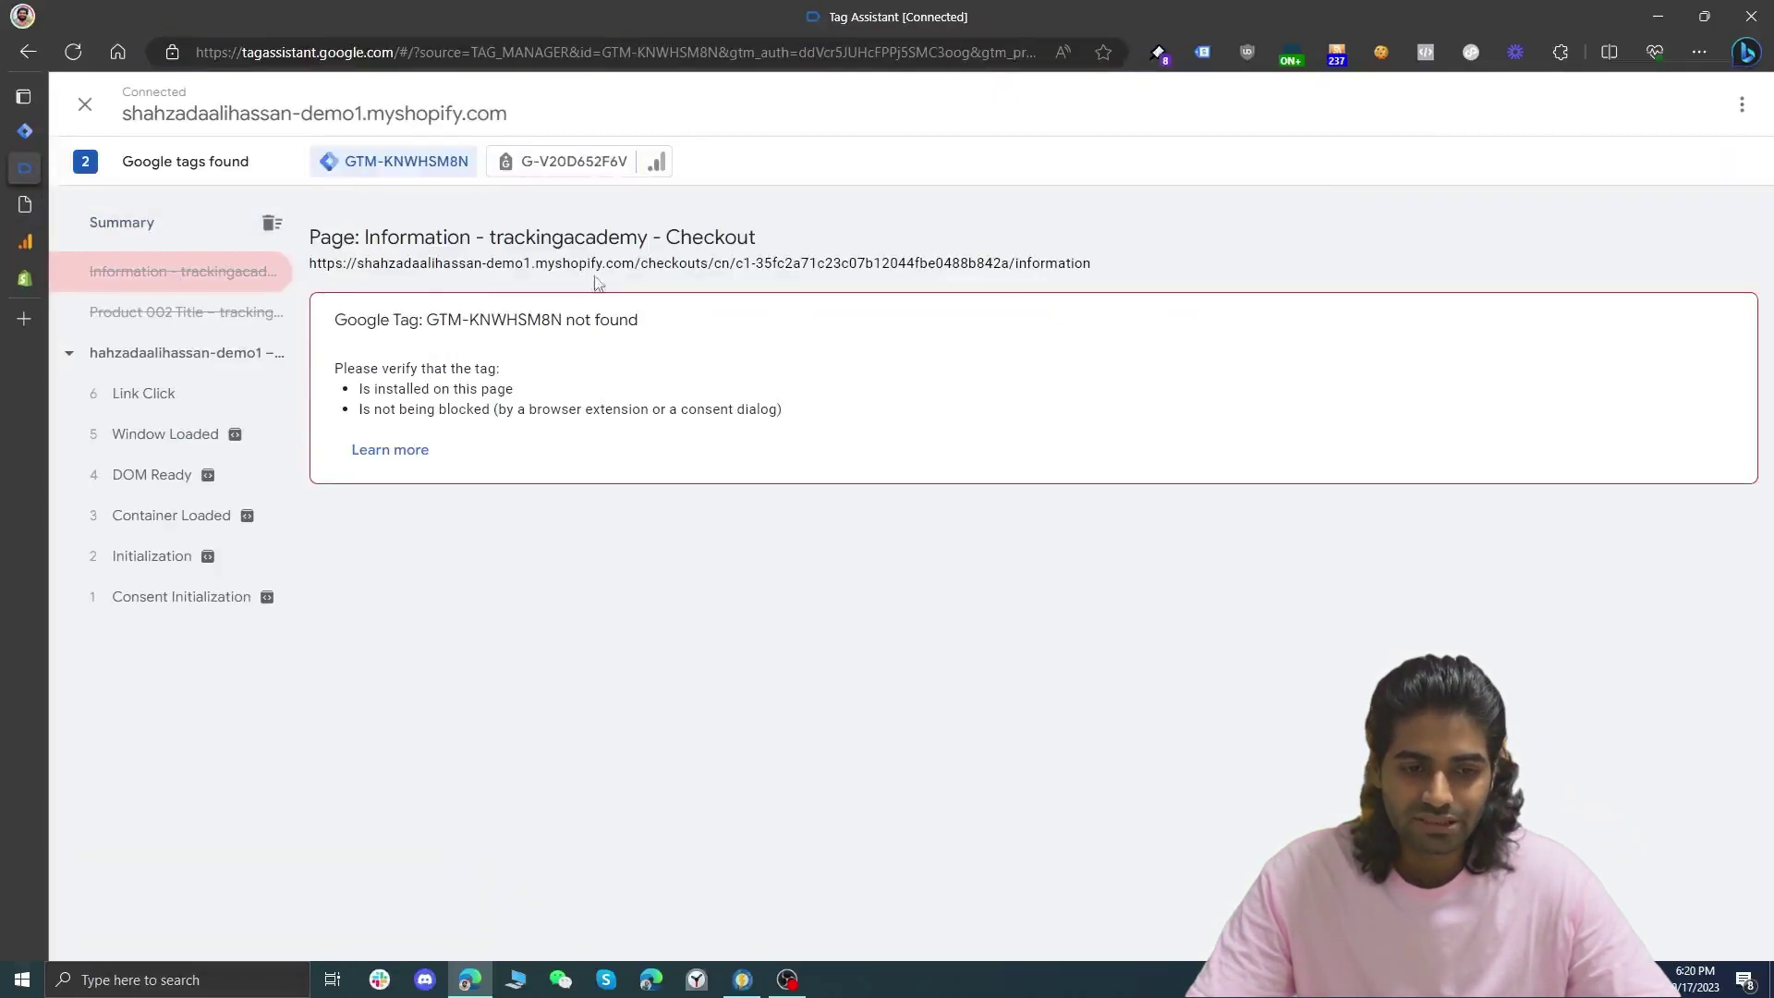
left_click(74, 204)
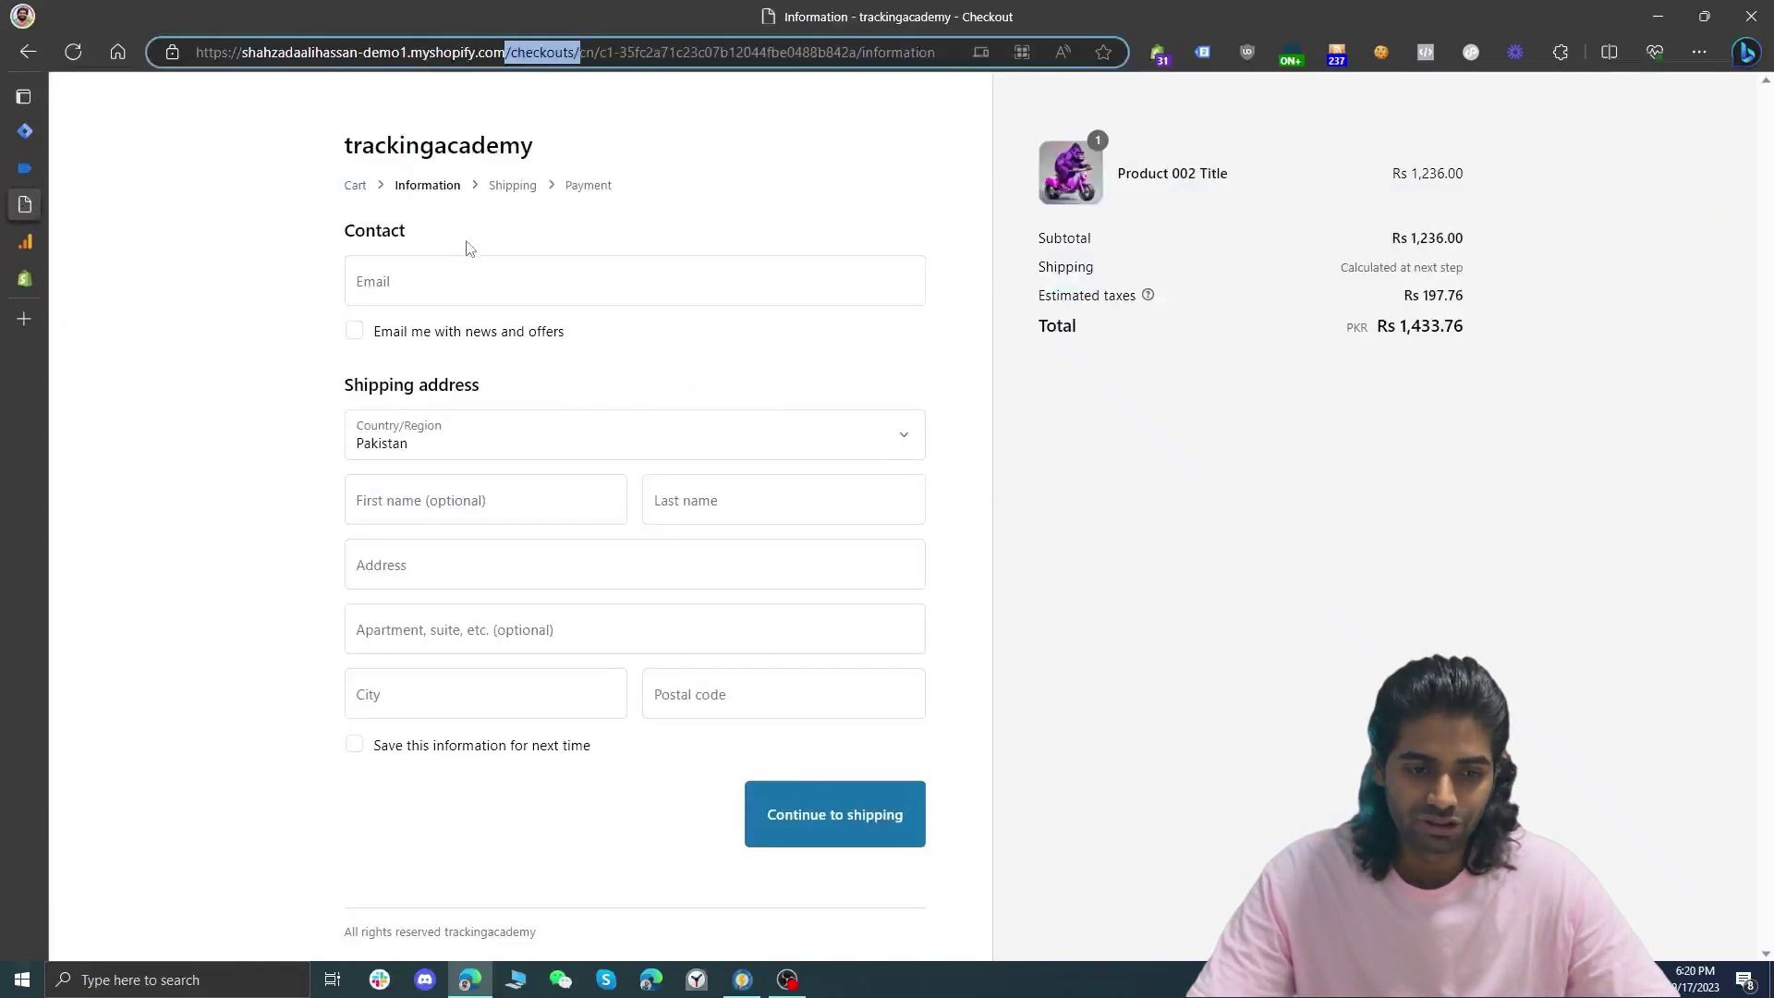
Enter a test contact e-mail and continue through shipping to payment
left_click(452, 280)
type("test004@tester.com")
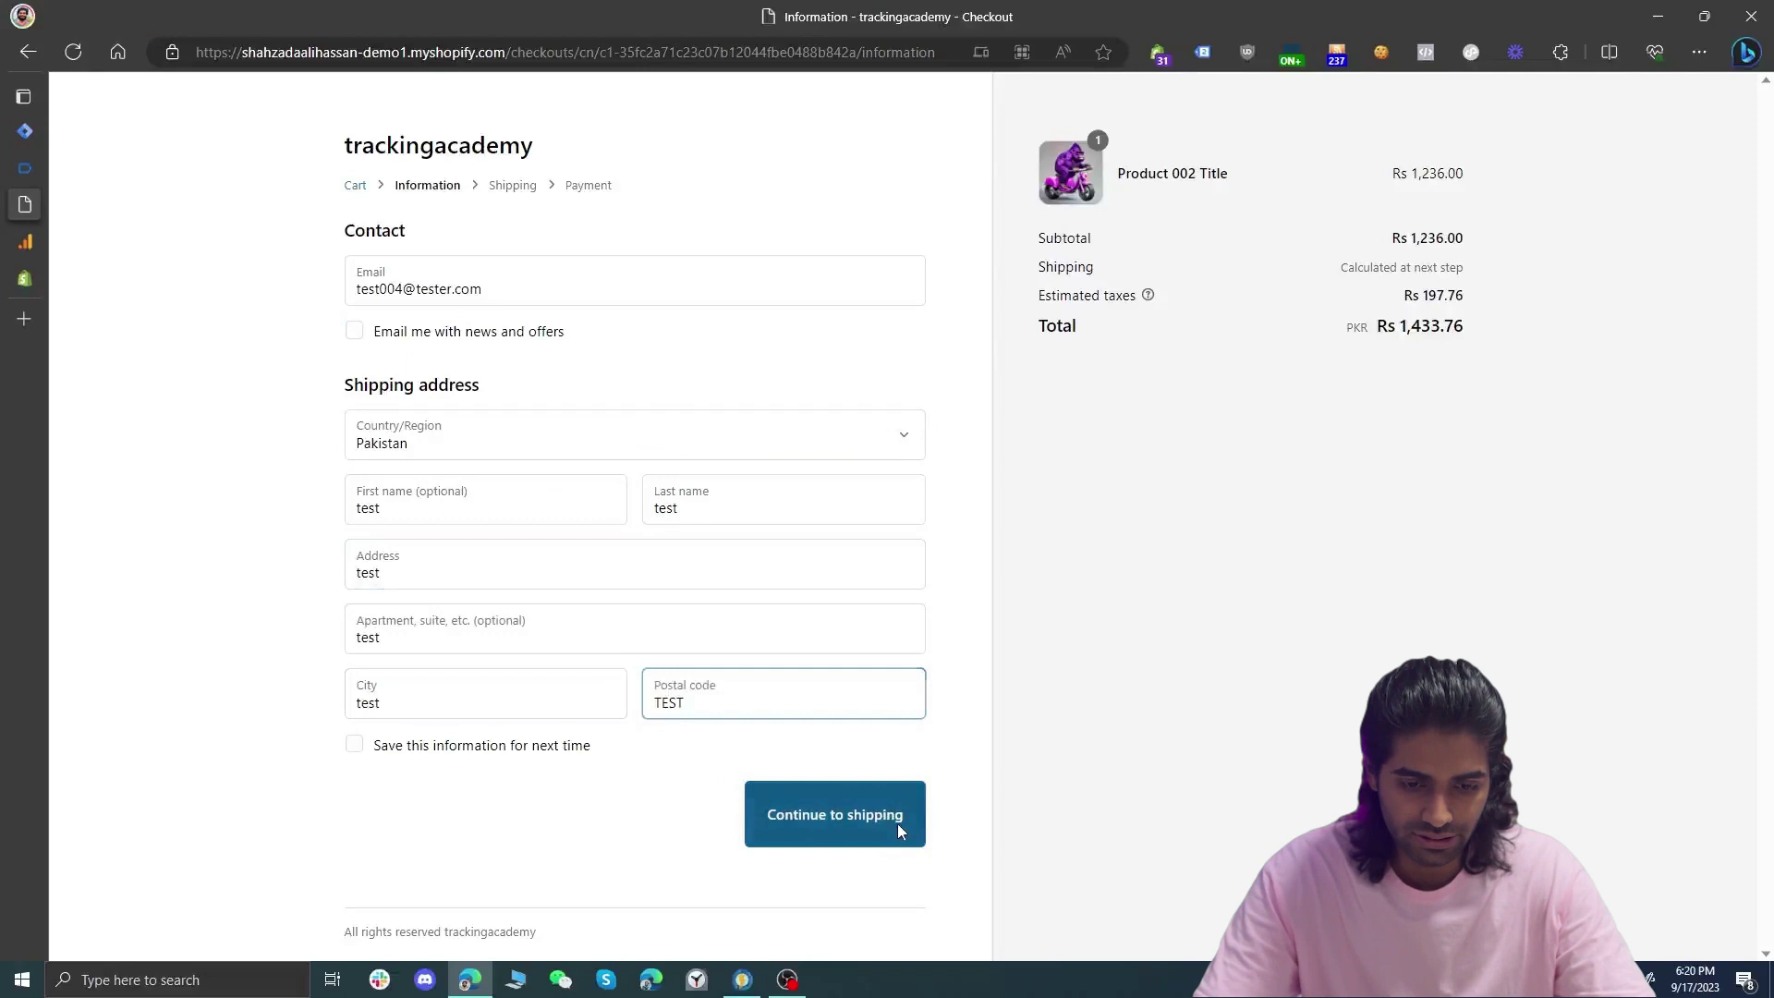
left_click(897, 823)
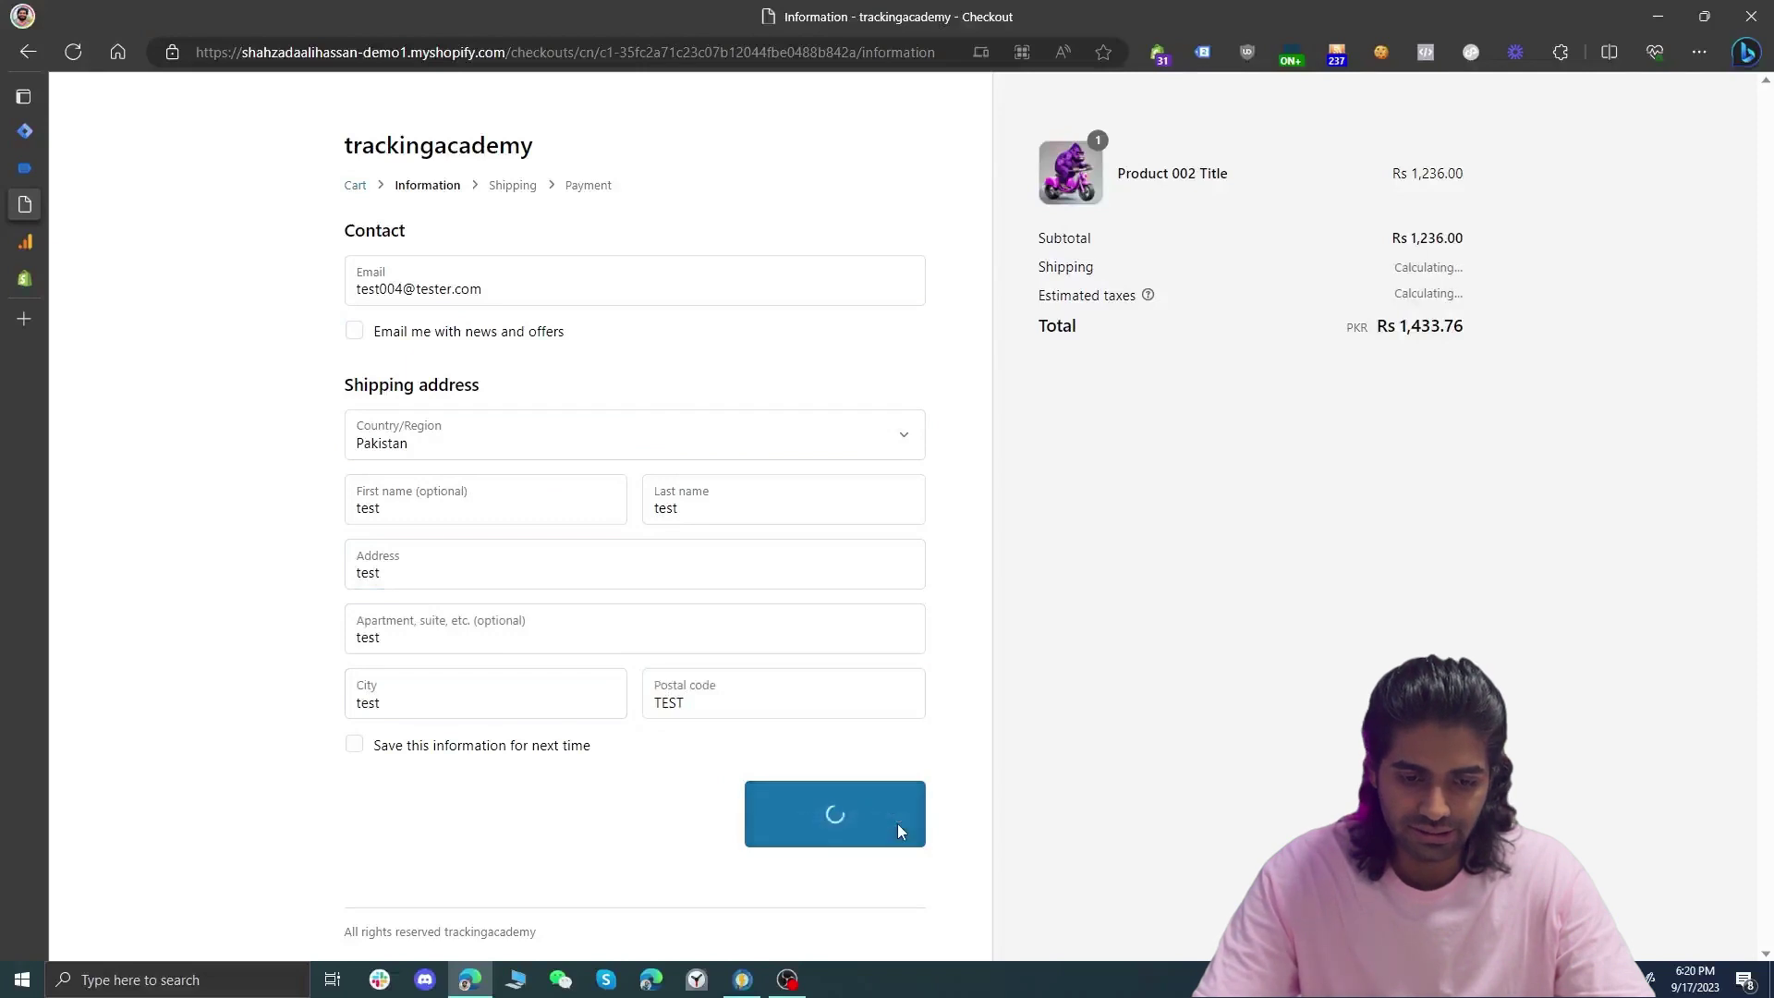
left_click(811, 511)
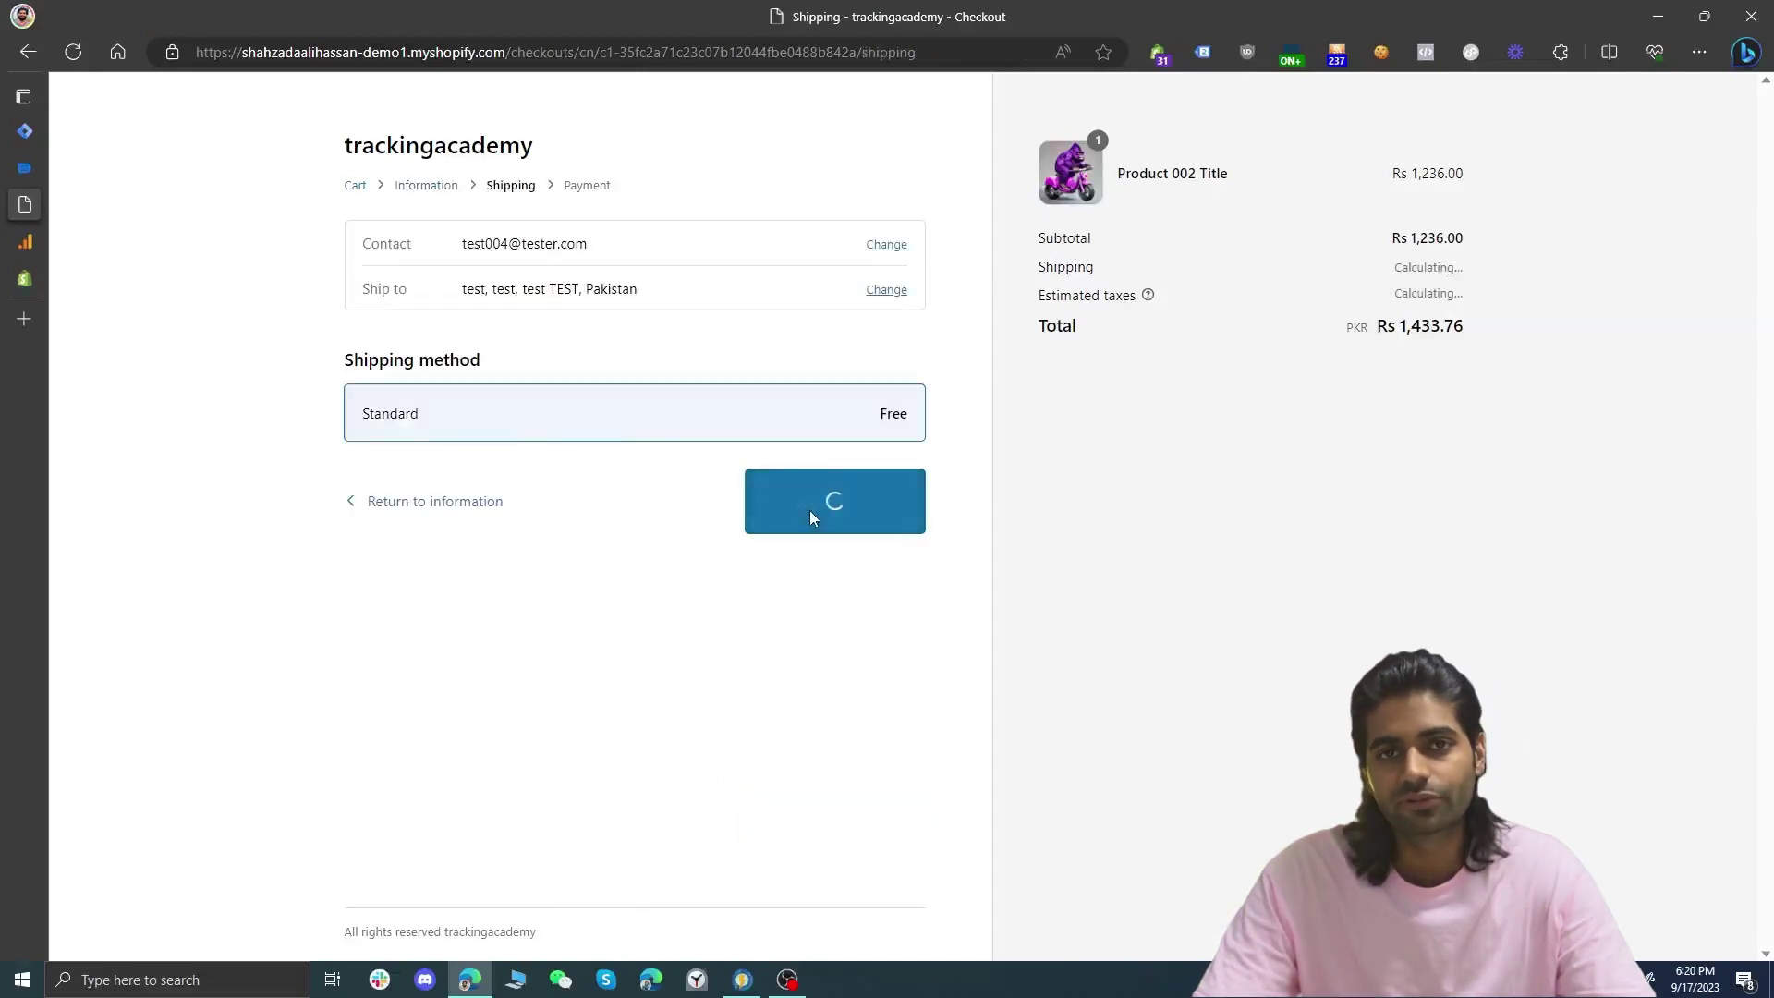
Pay with Bogus Gateway card 1, name Bogus Card, expiry 1234, security code 123
scroll(813, 518, "down", 2)
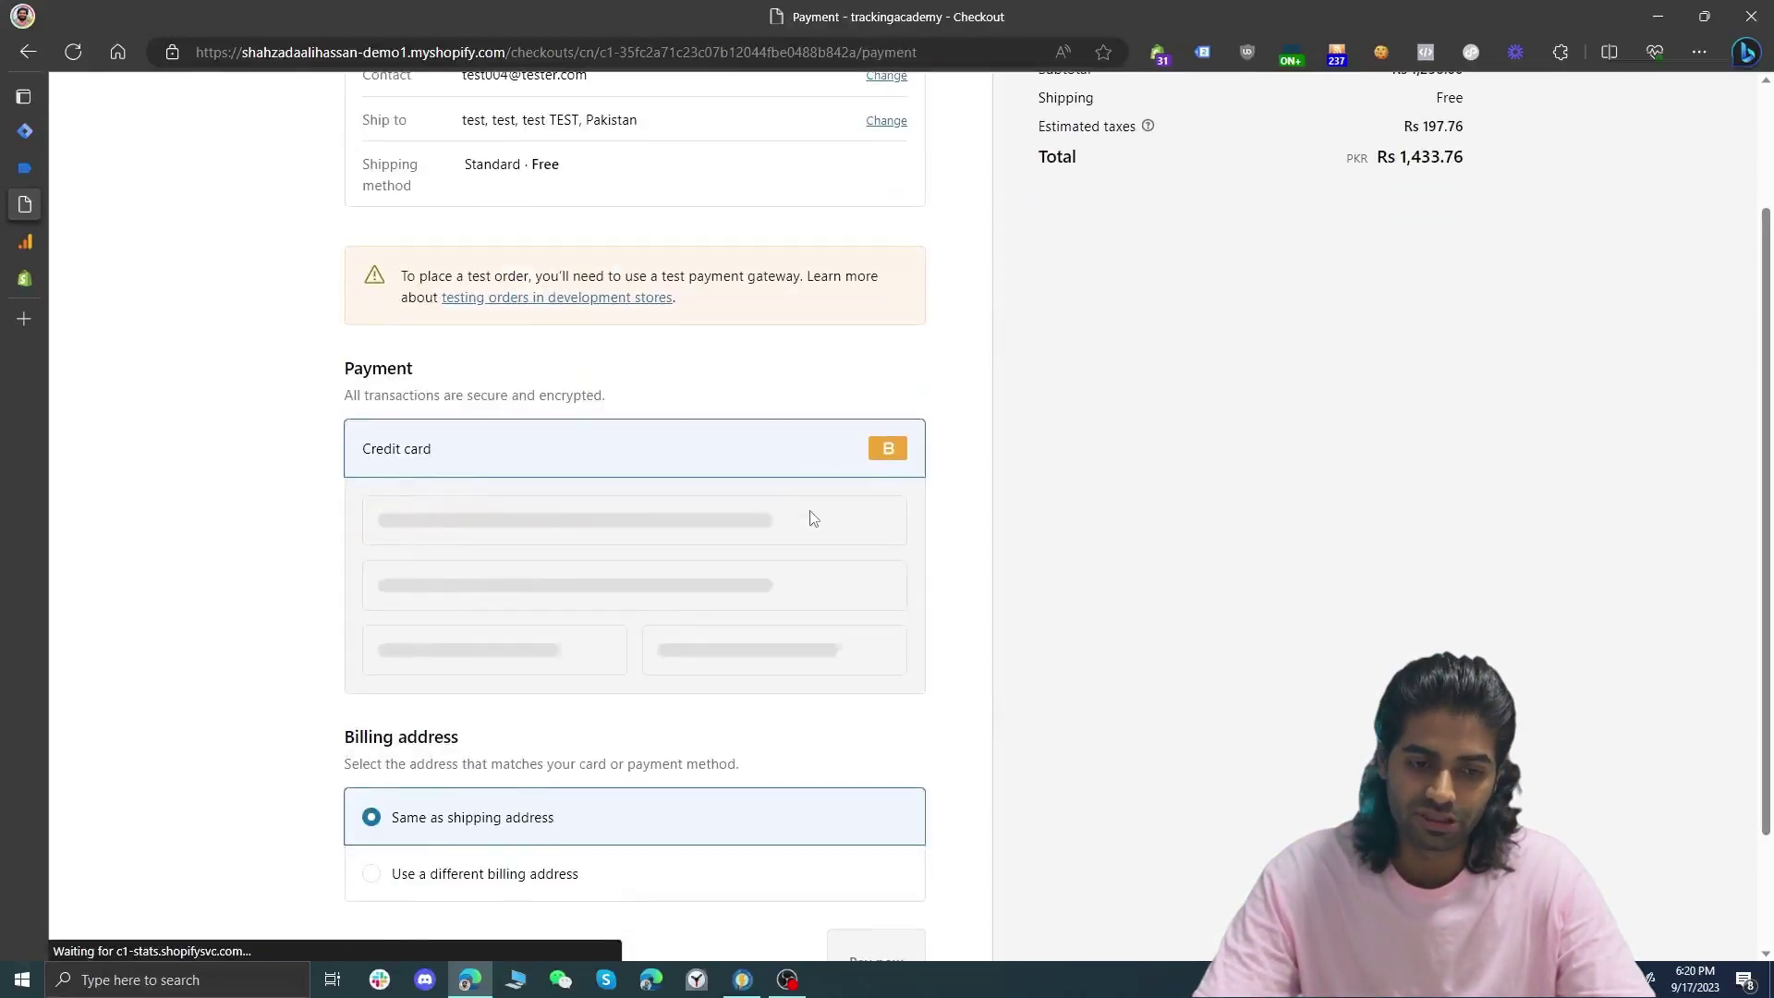
left_click(713, 500)
type("1")
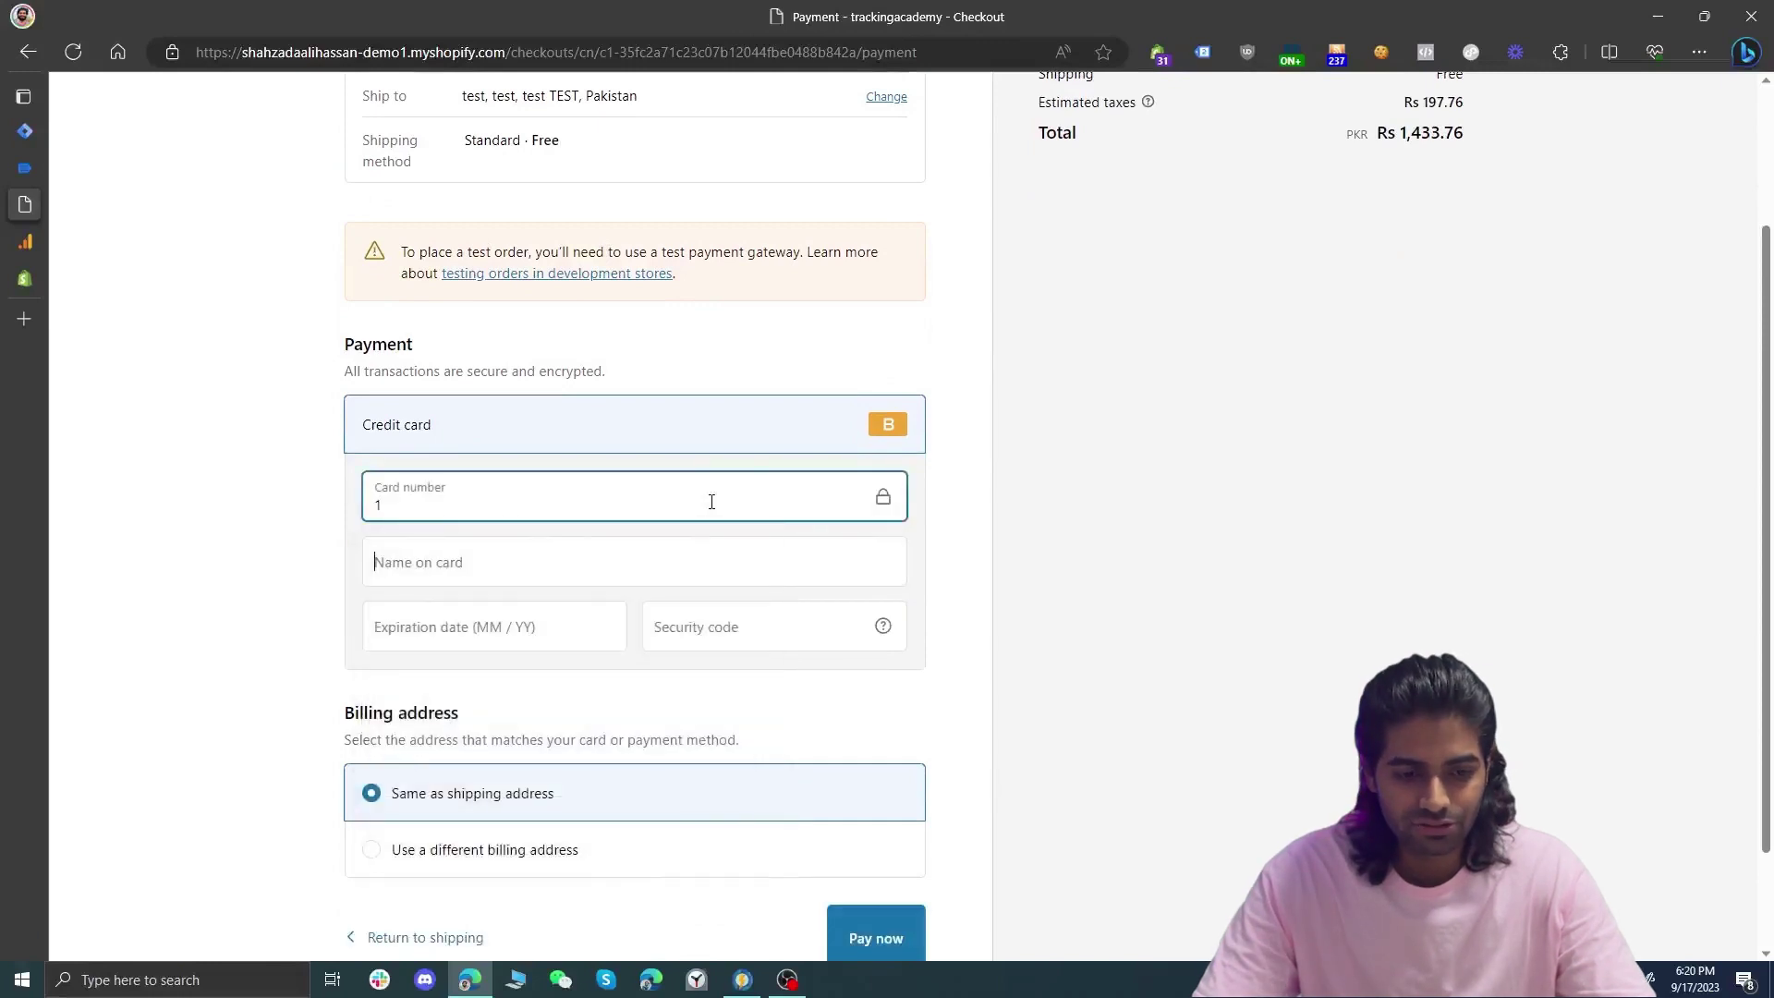
key("Tab")
type("B")
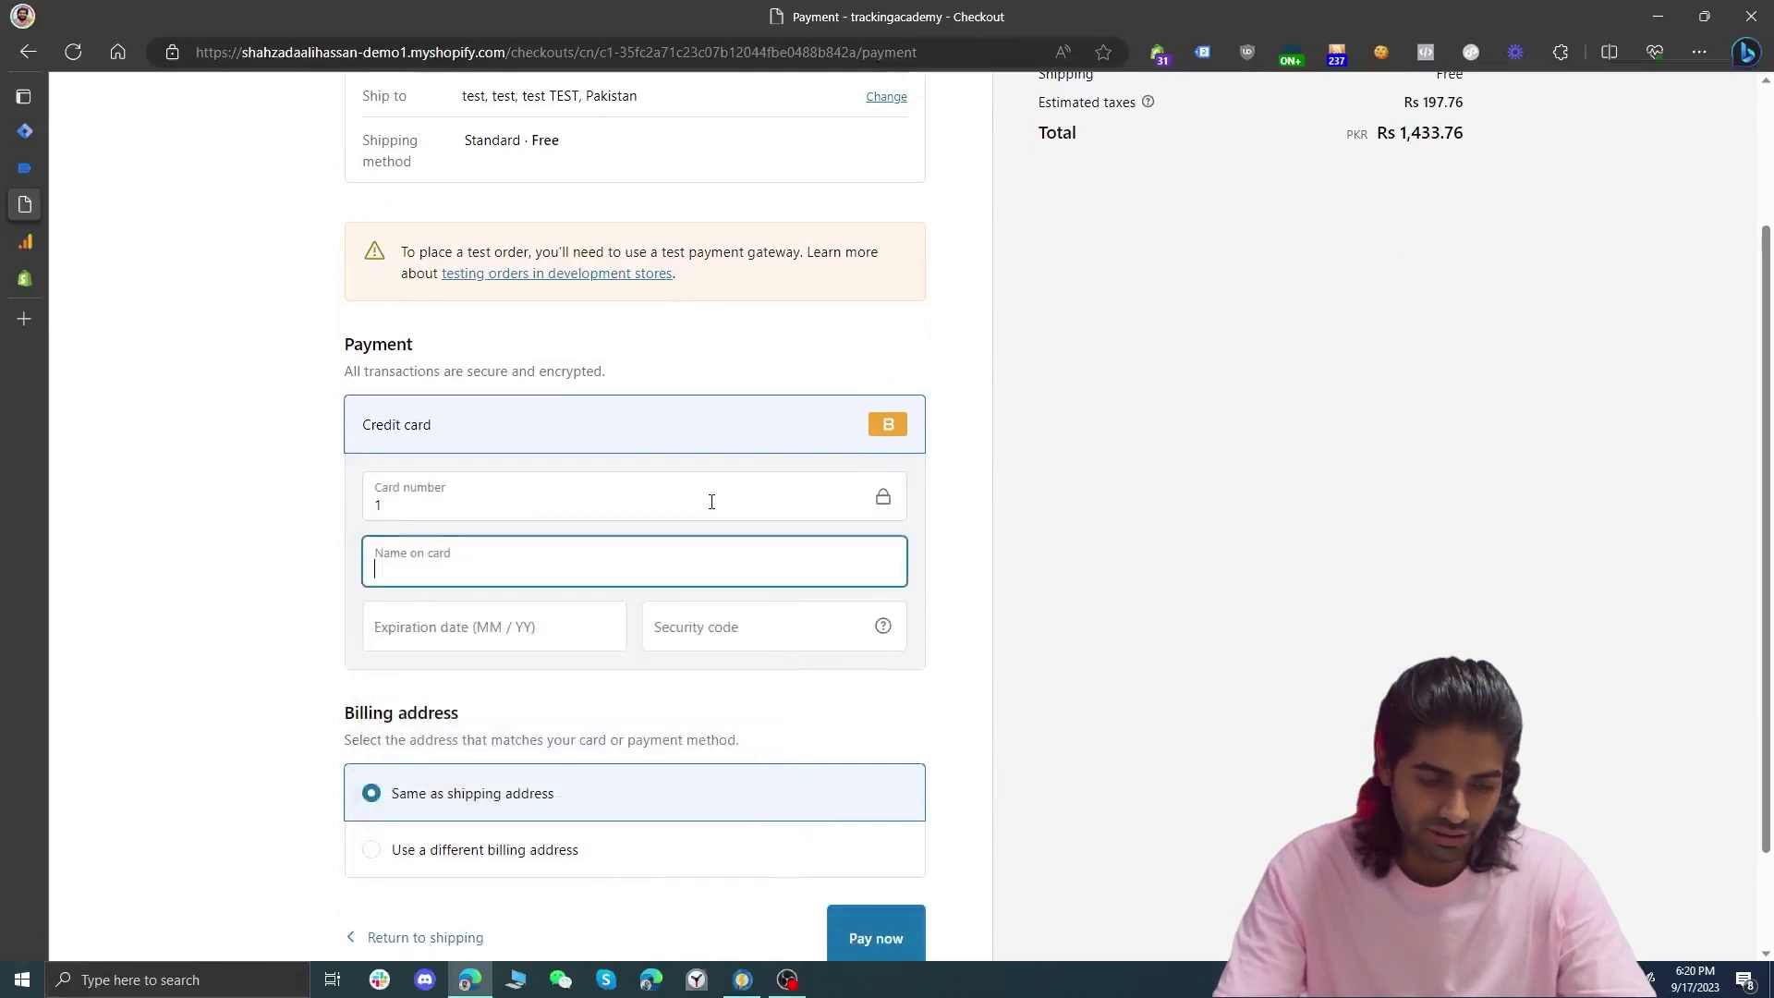
type("ogus Card")
key("Tab")
type("1234")
key("Tab")
type("123")
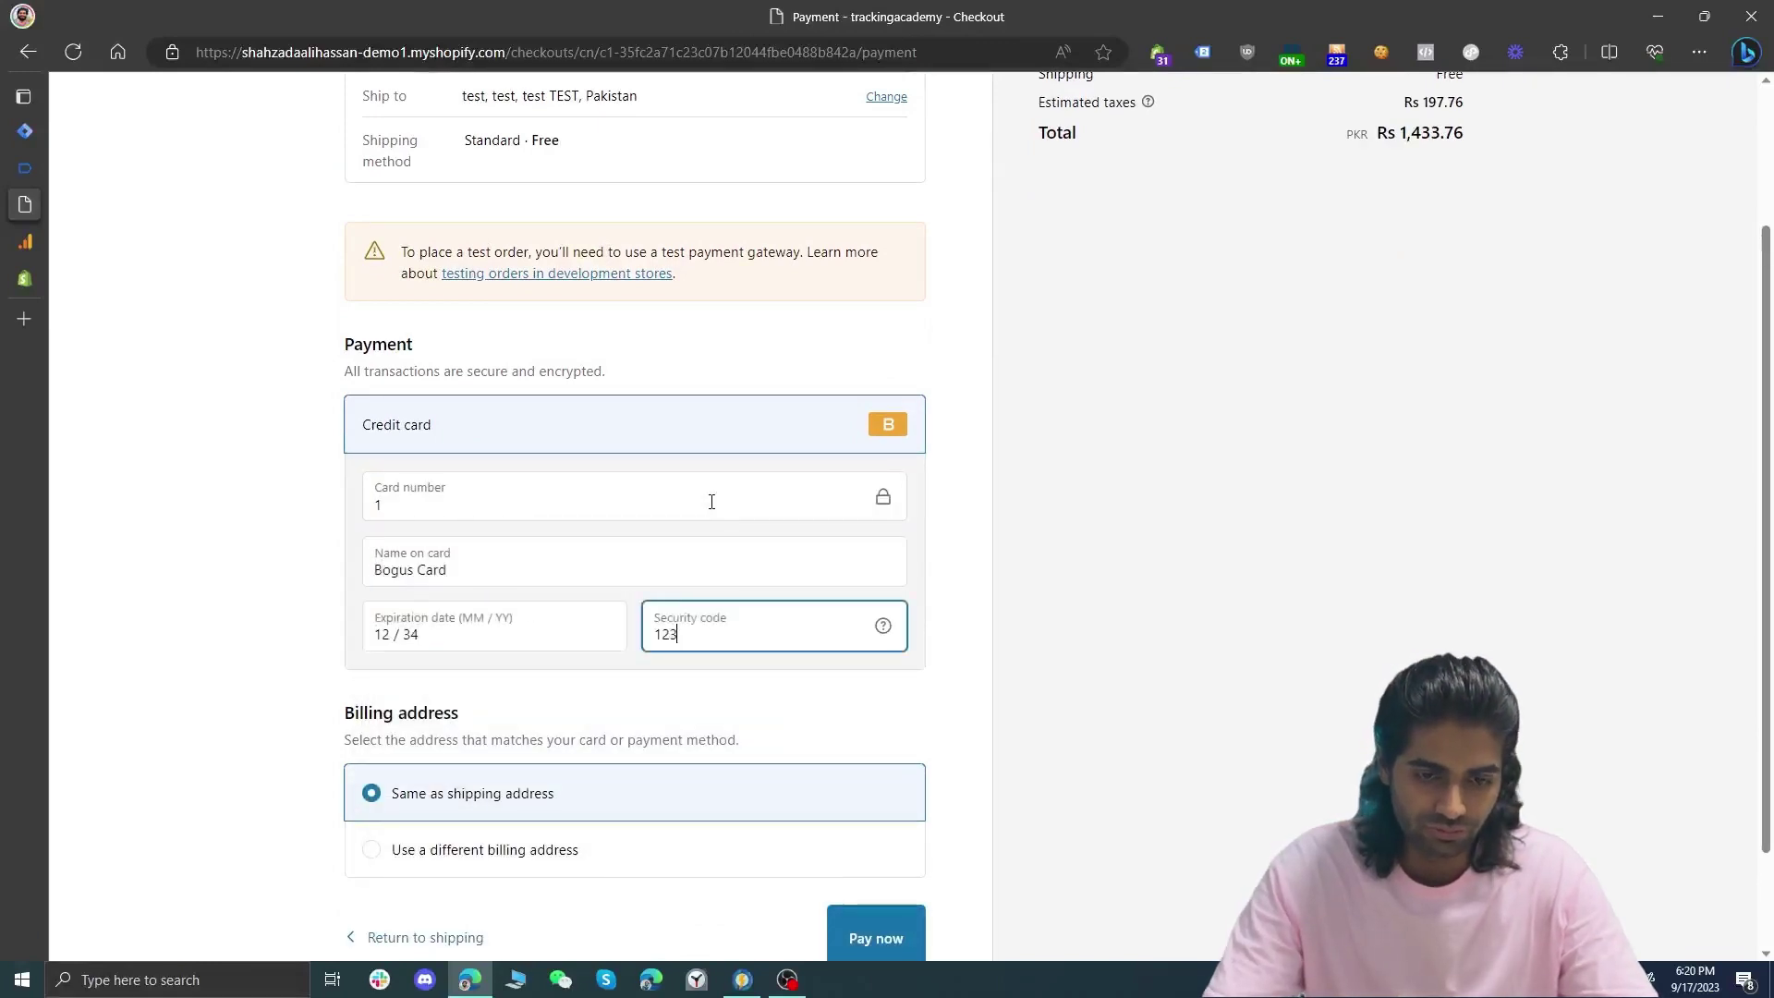
scroll(712, 501, "down", 2)
left_click(901, 815)
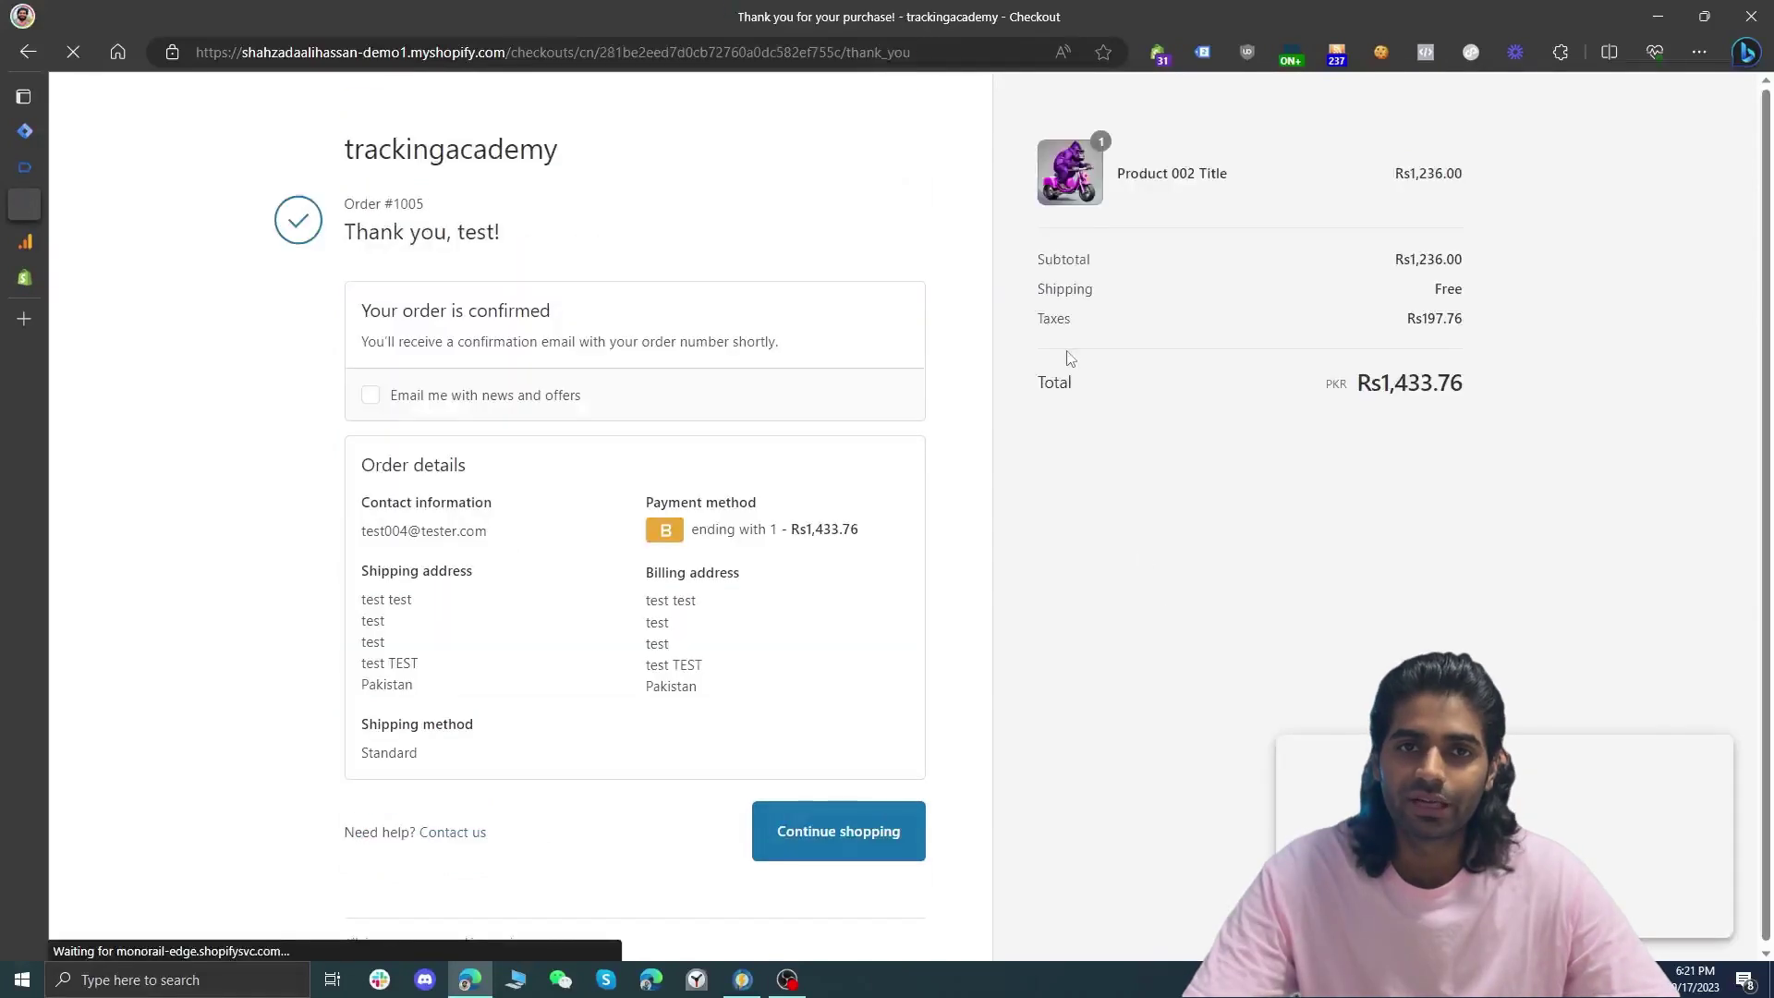
In Tag Assistant, open the custom_purchase event's GA4 purchase hit sent to G-V20D652F6V
left_click(93, 168)
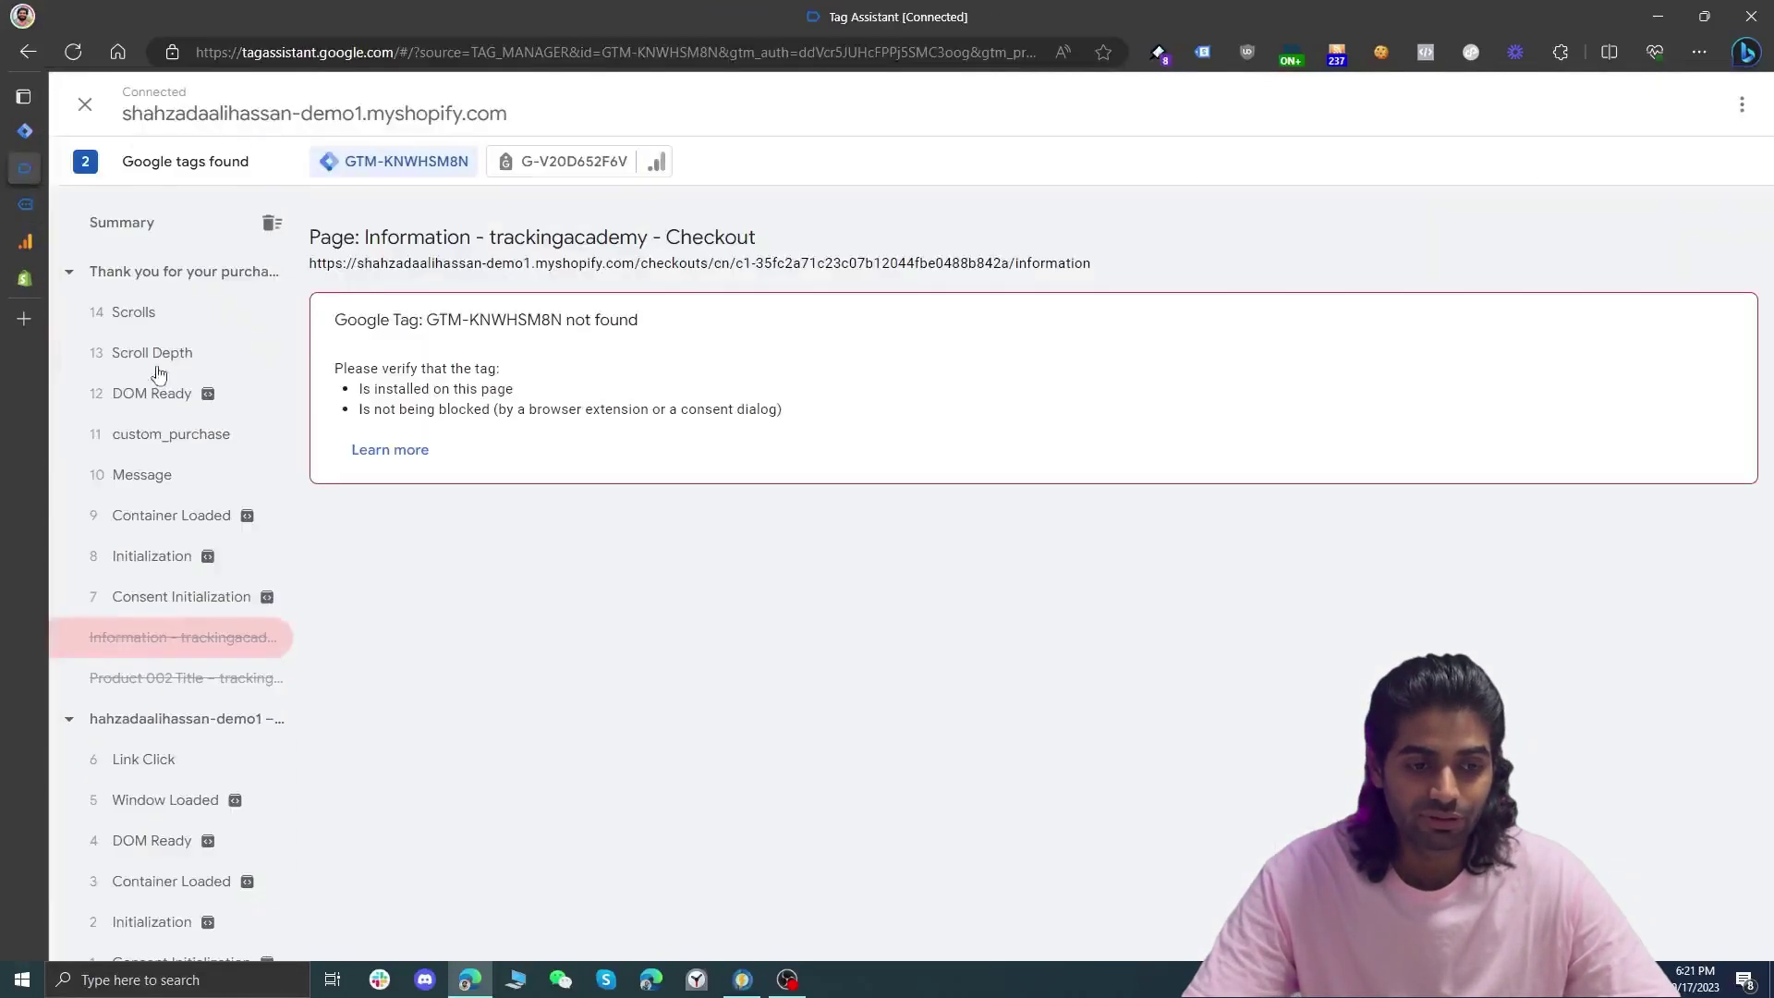
left_click(187, 489)
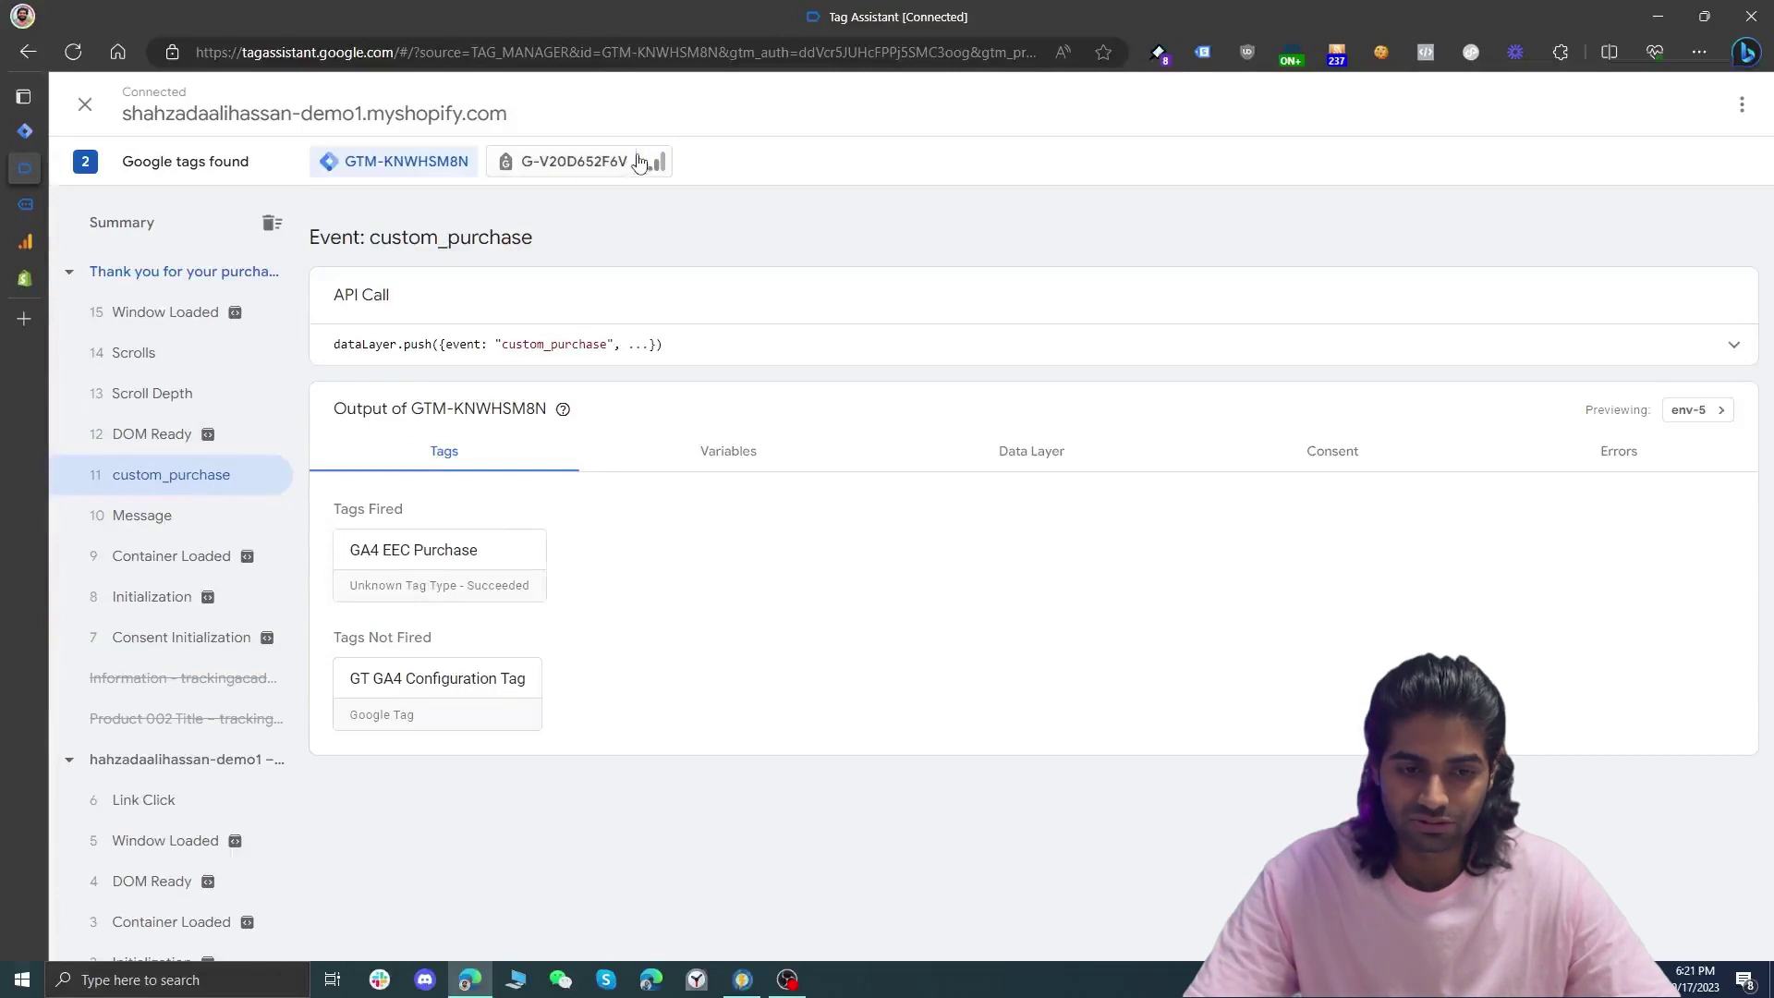
left_click(574, 162)
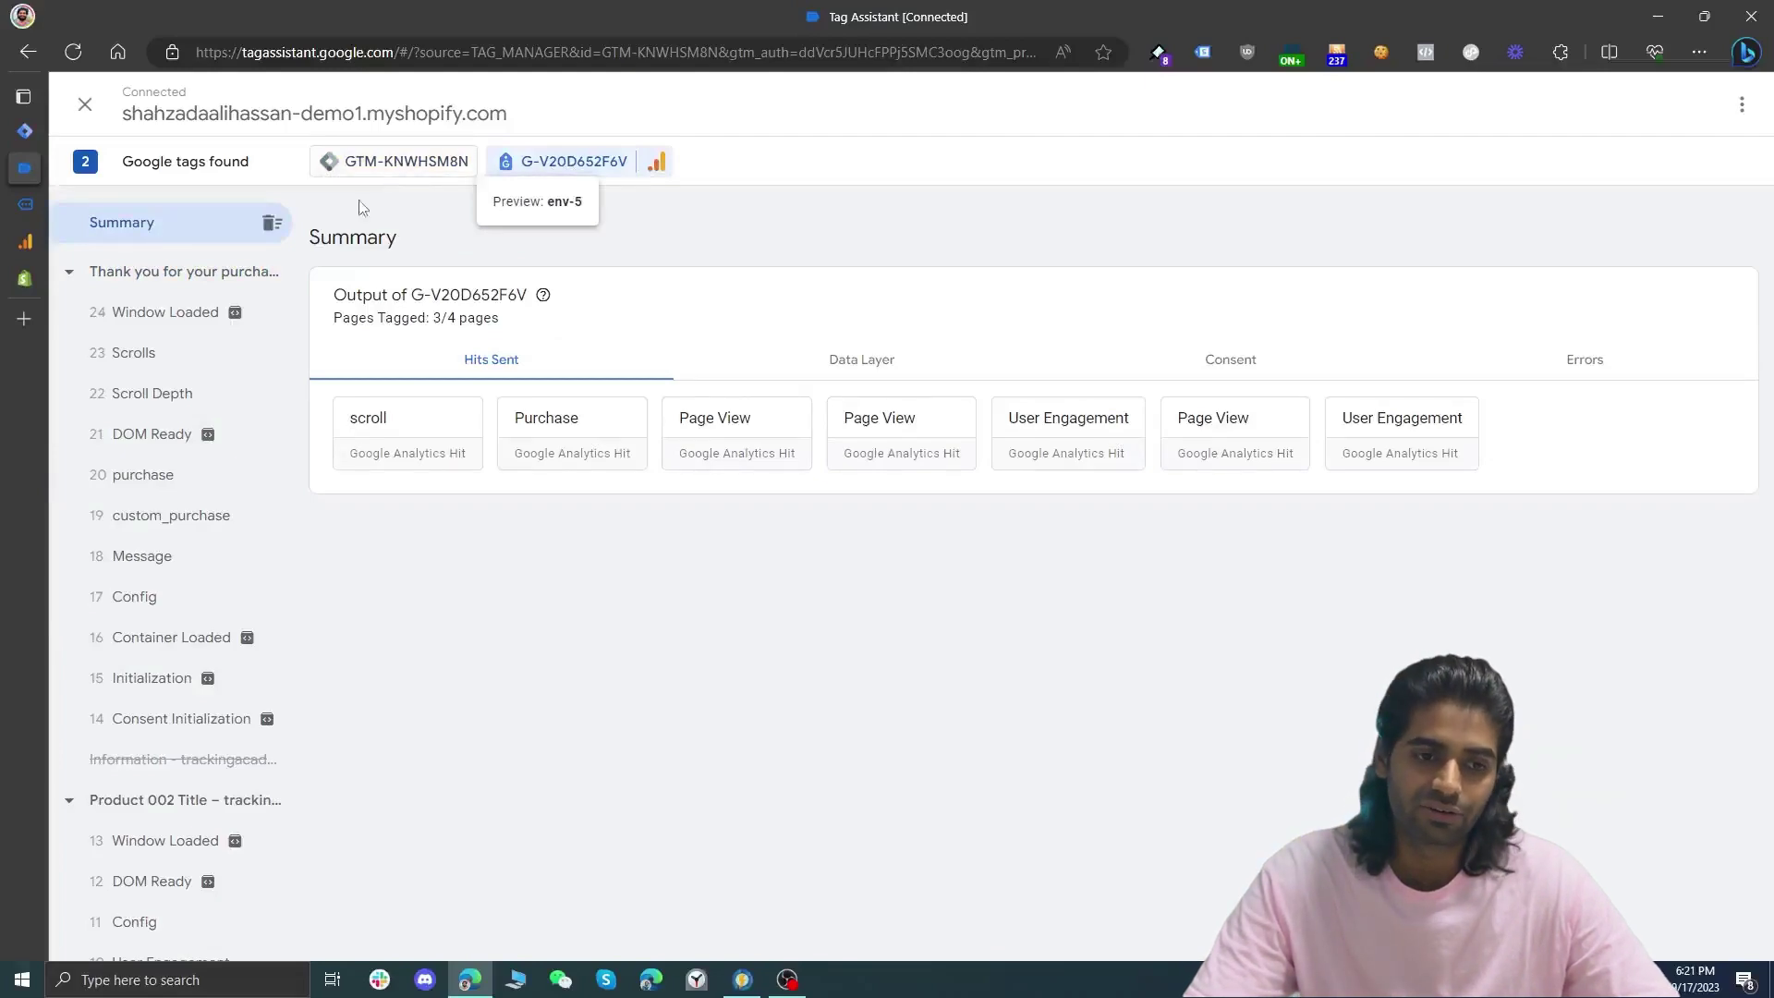
left_click(198, 474)
left_click(378, 527)
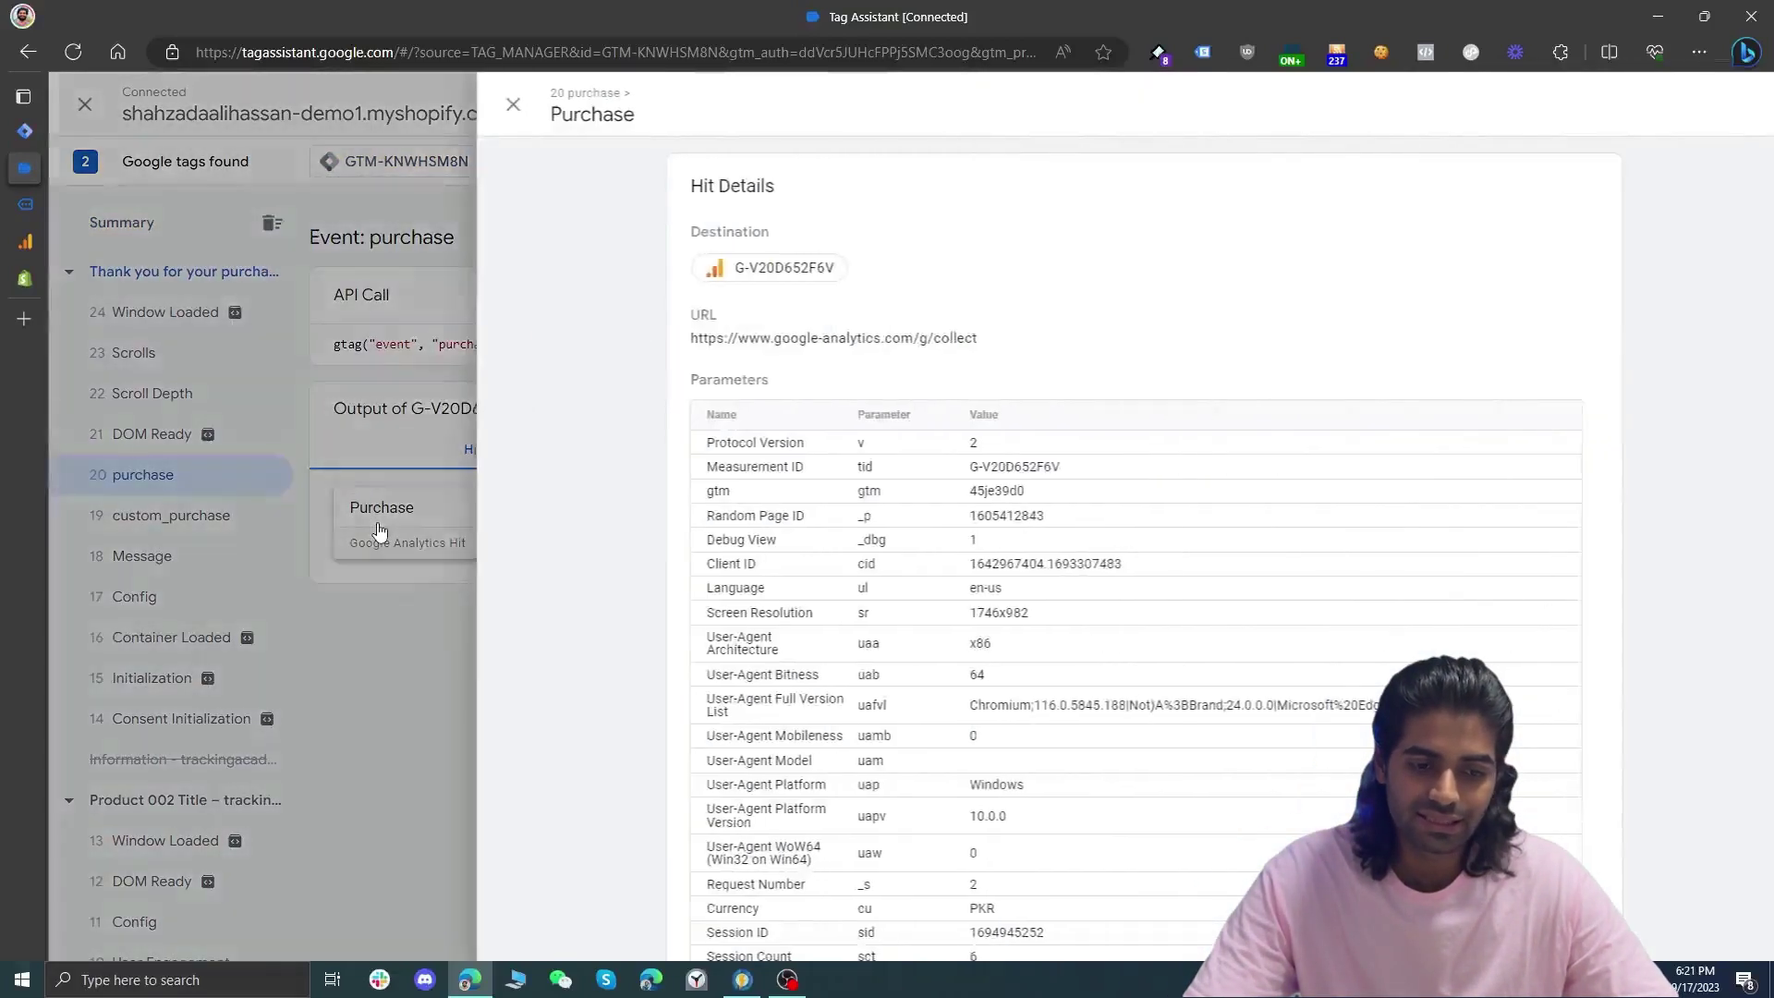
Check the hit's transaction_id 1005, Ecommerce Item and PKR currency values
scroll(1030, 594, "down", 6)
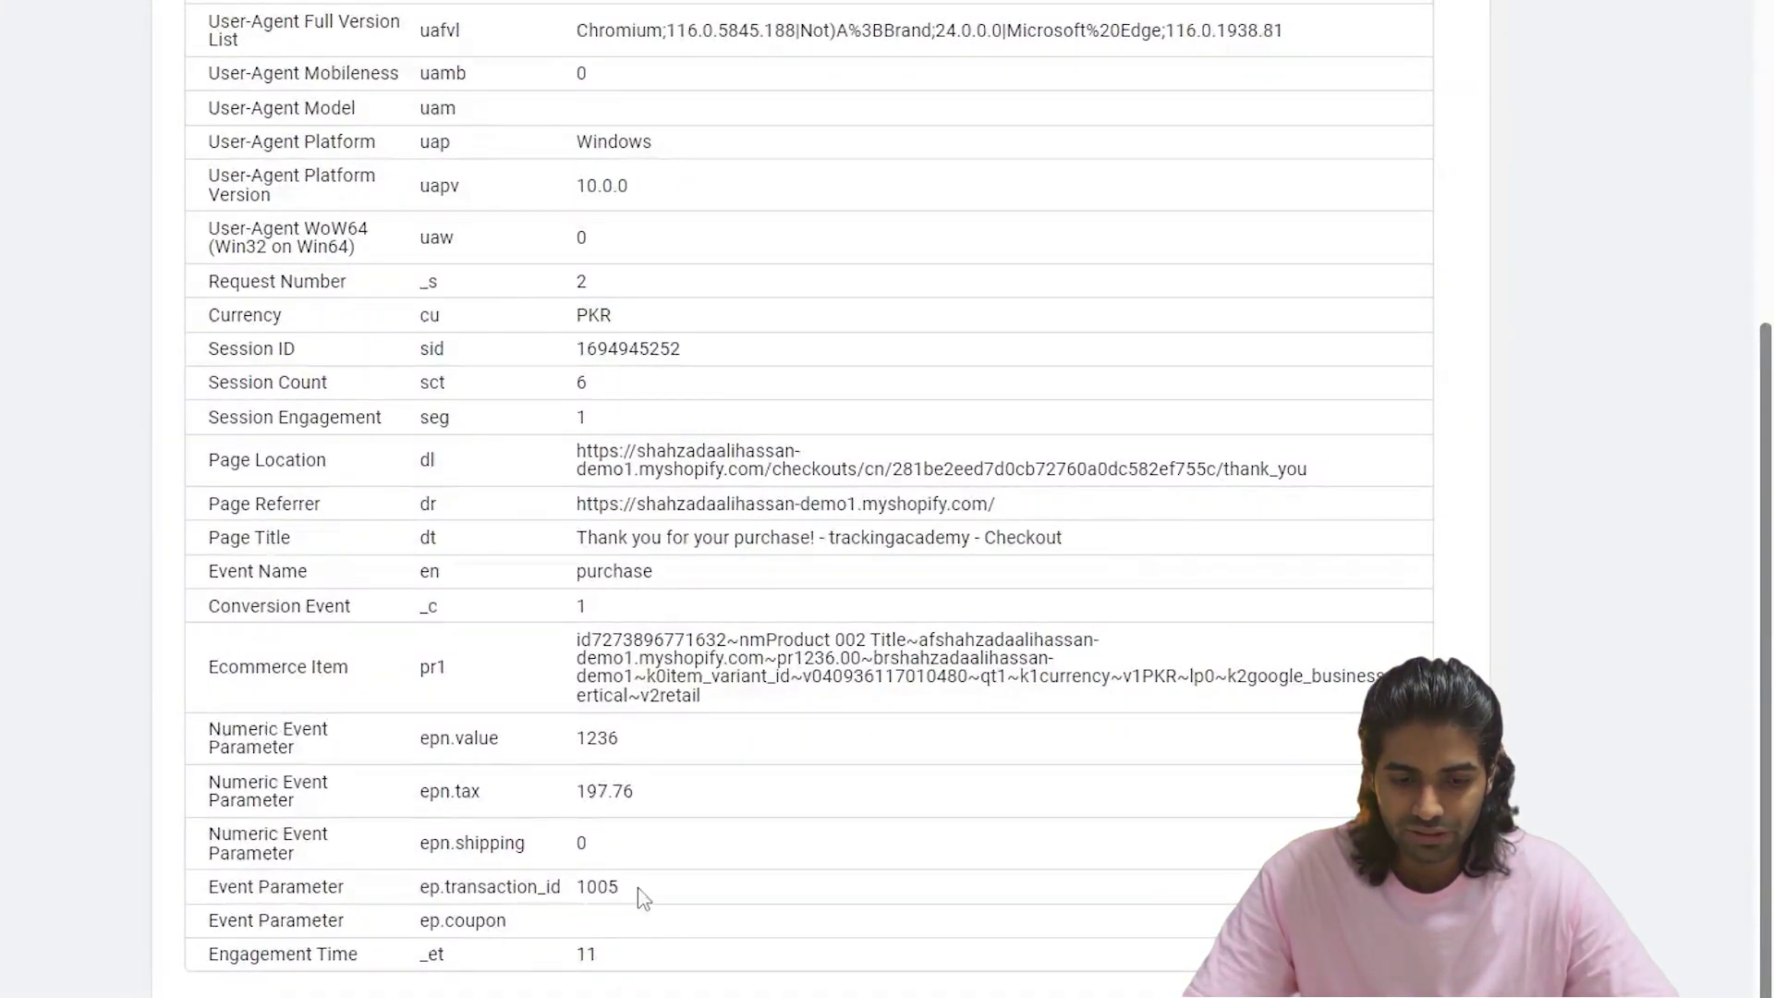
left_click_drag(644, 898, 408, 902)
left_click(666, 779)
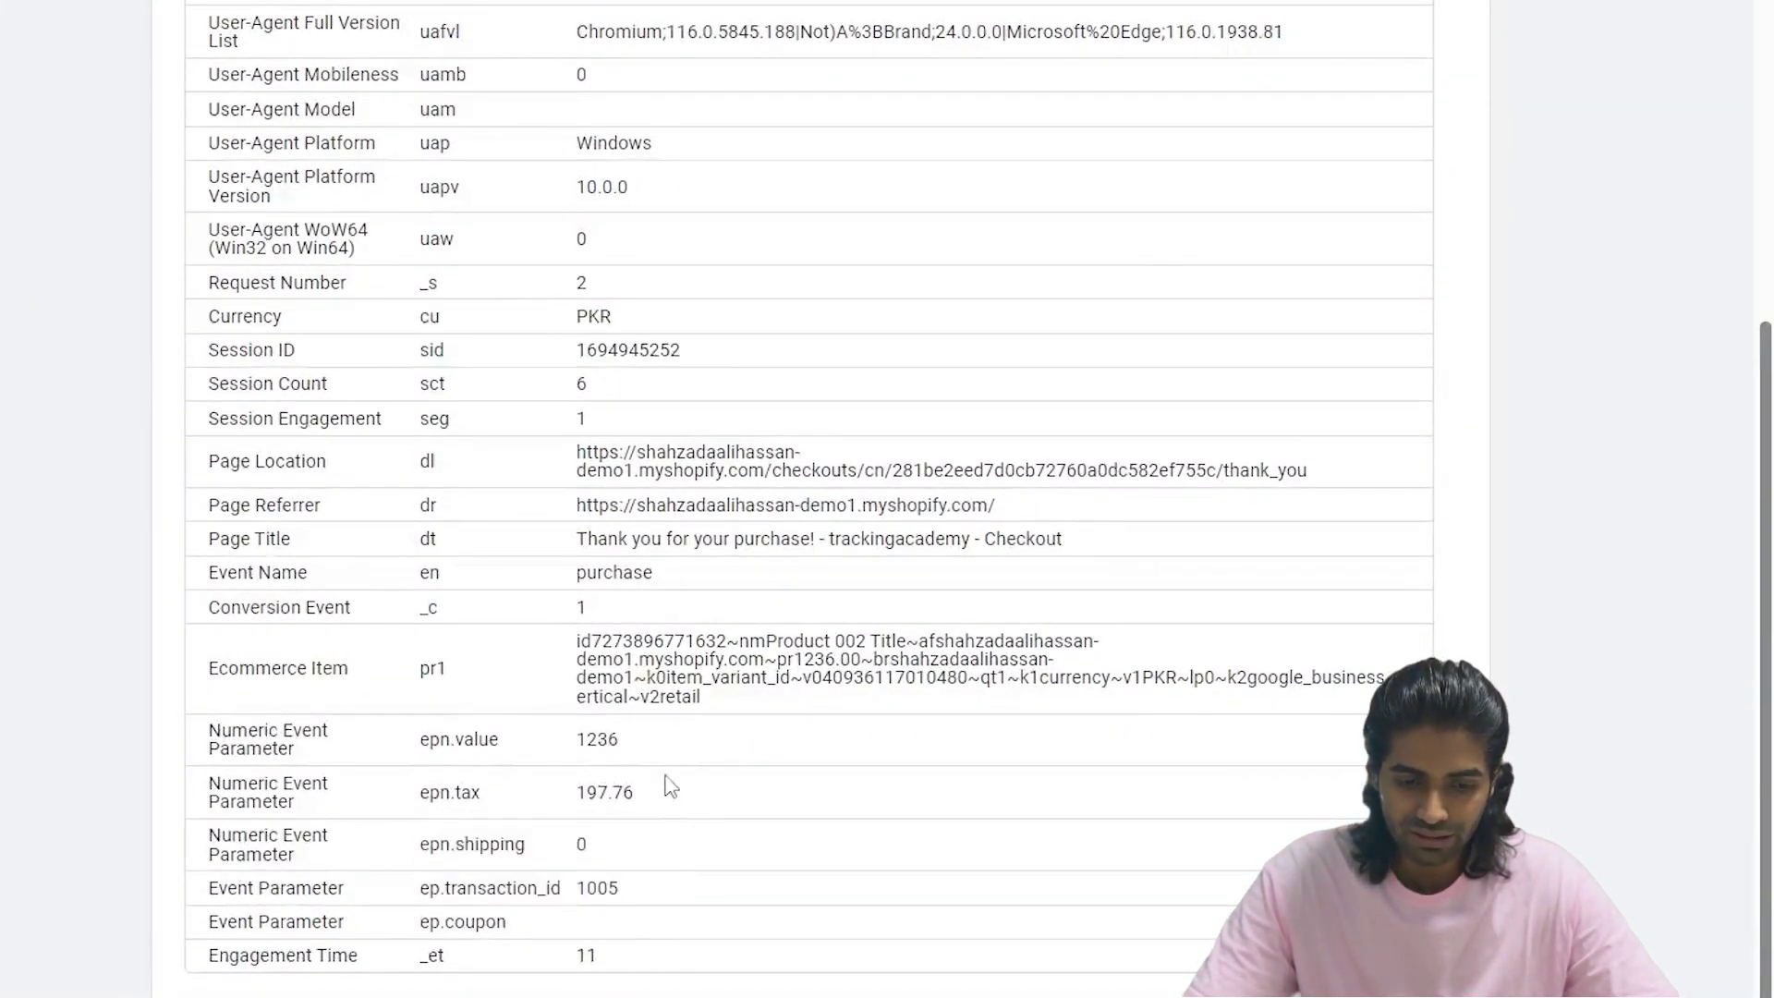
left_click_drag(701, 706, 534, 689)
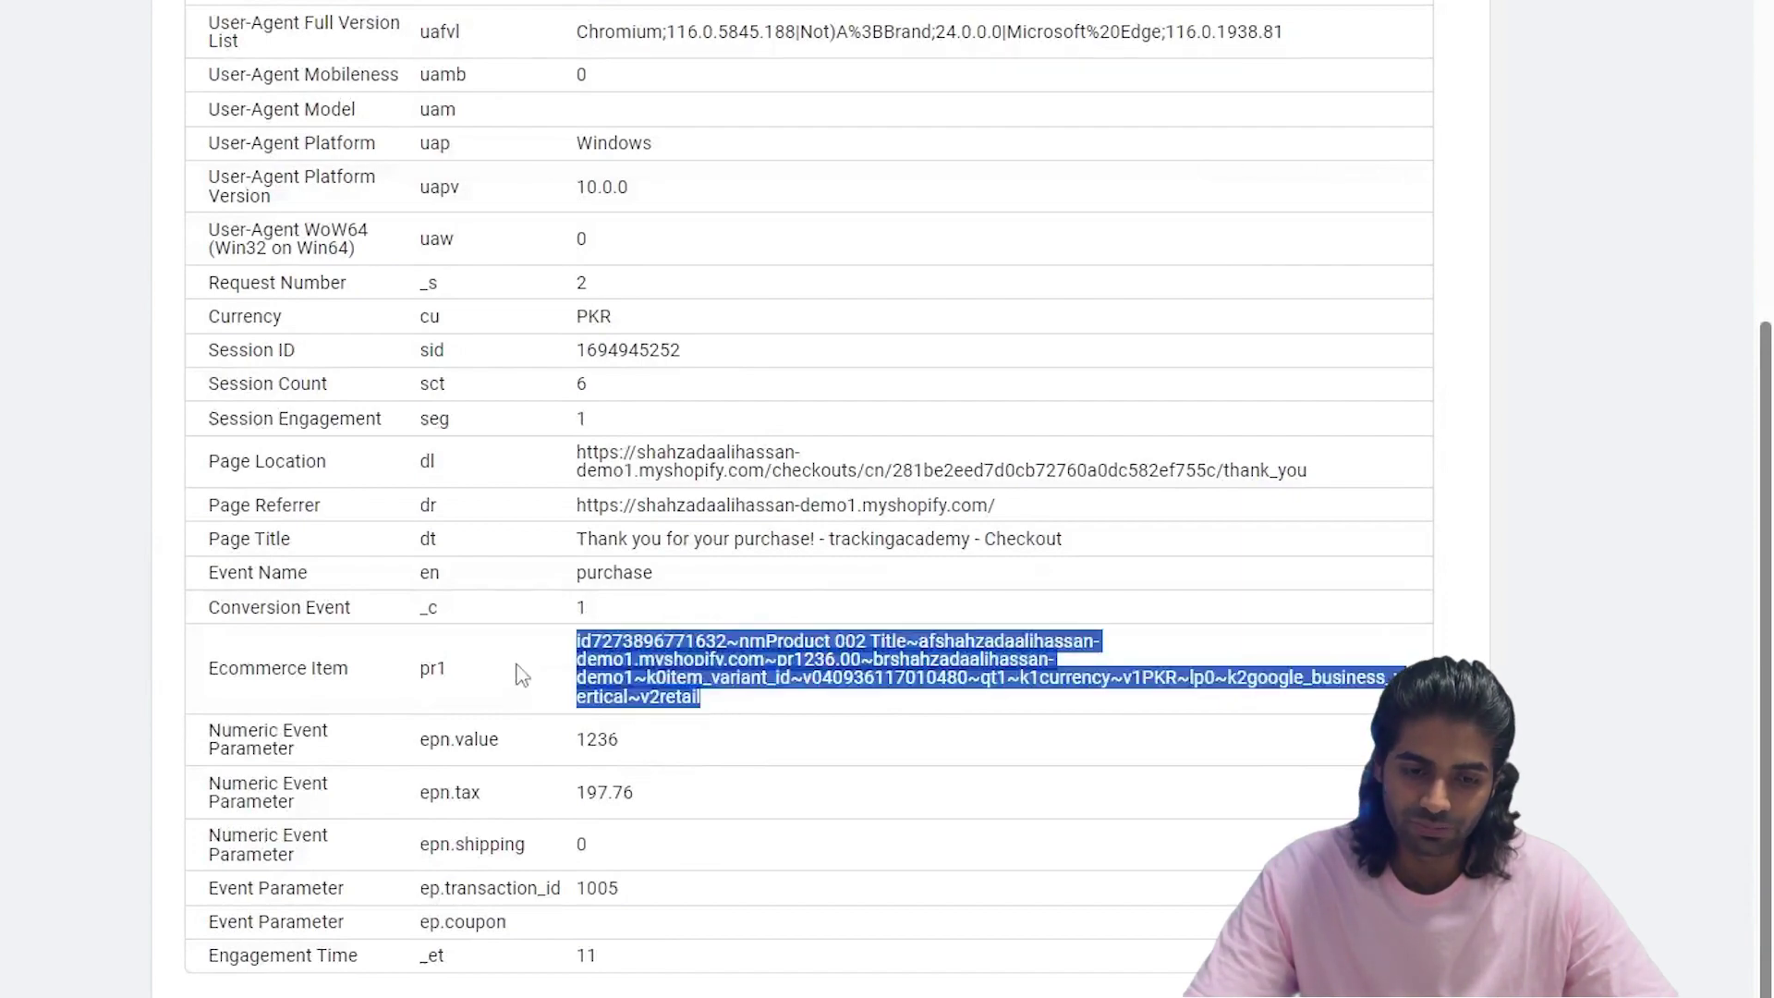
left_click_drag(612, 317, 532, 326)
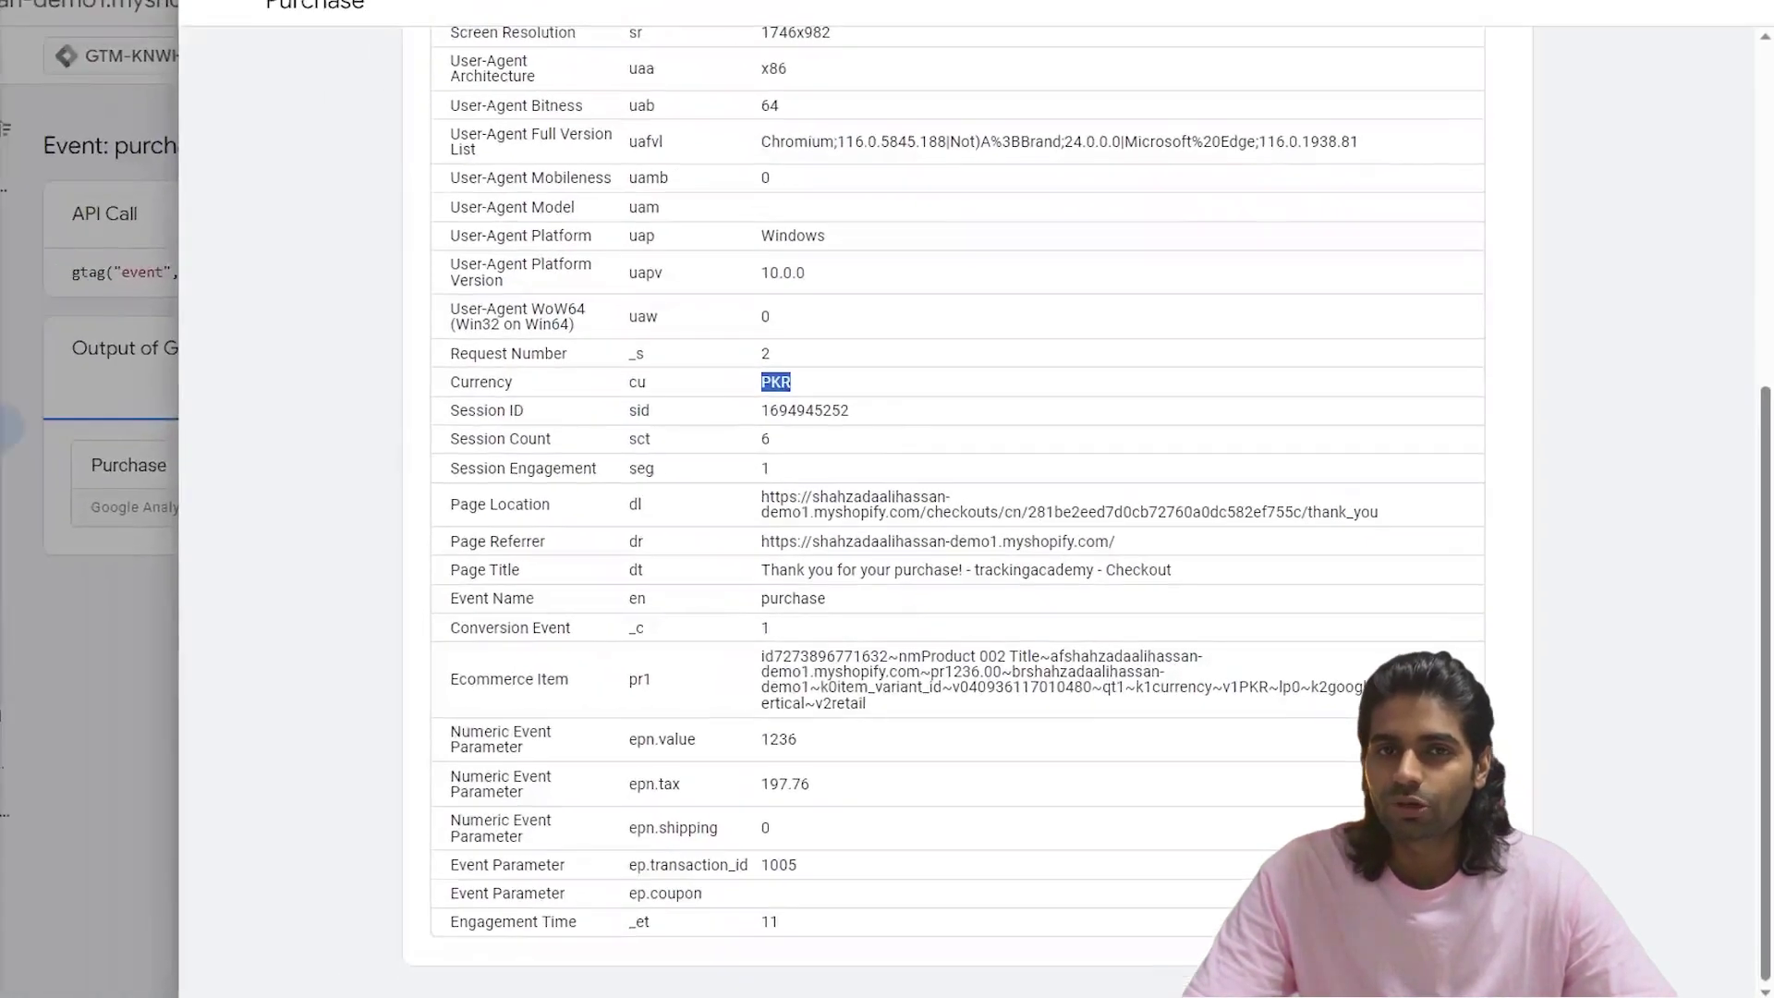
left_click(16, 243)
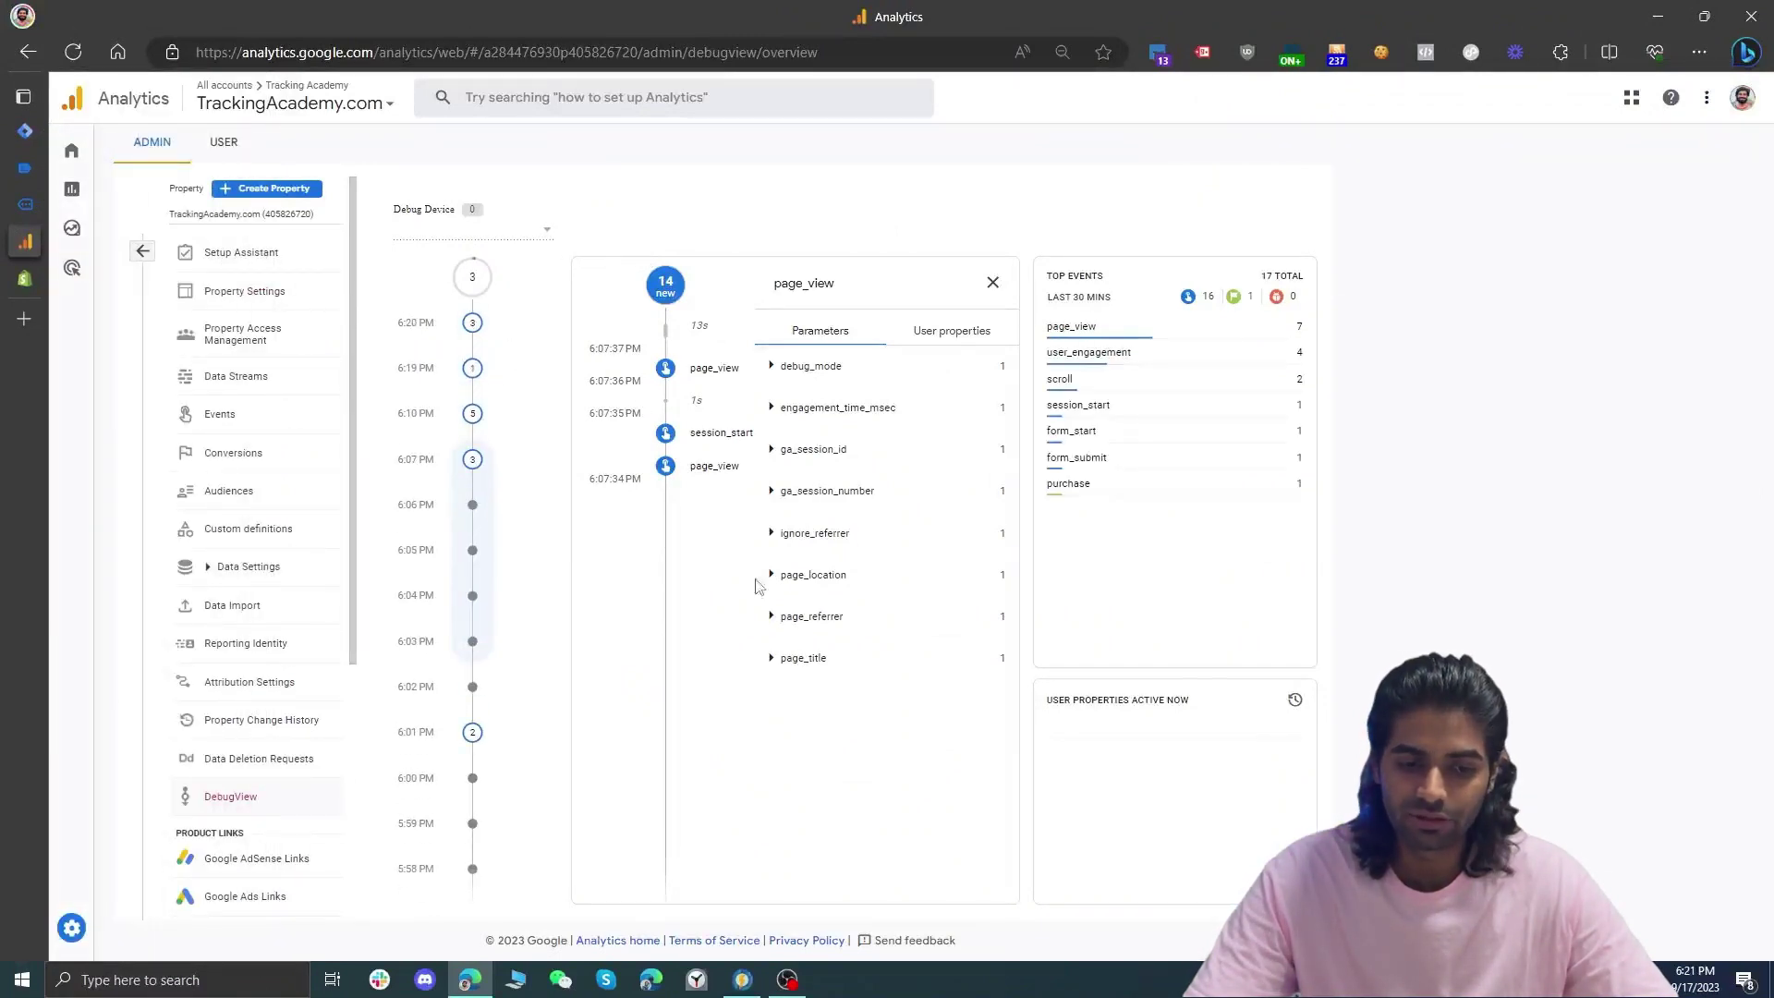
left_click(990, 282)
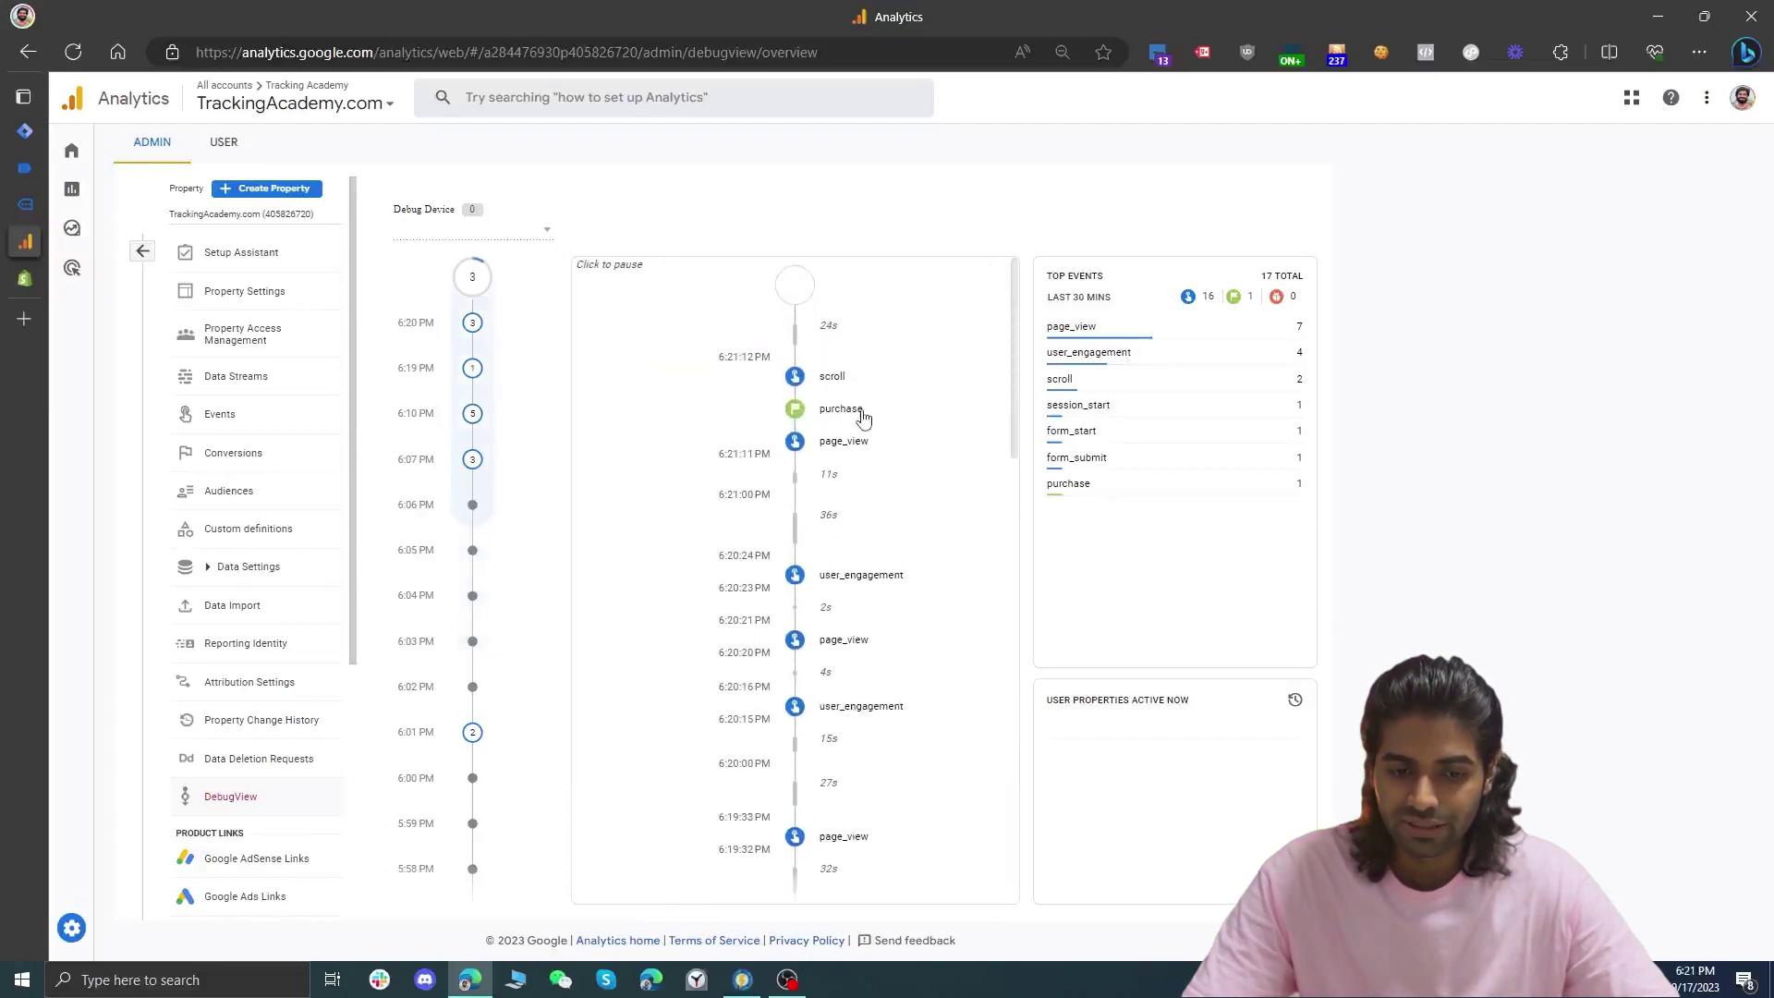
left_click(836, 415)
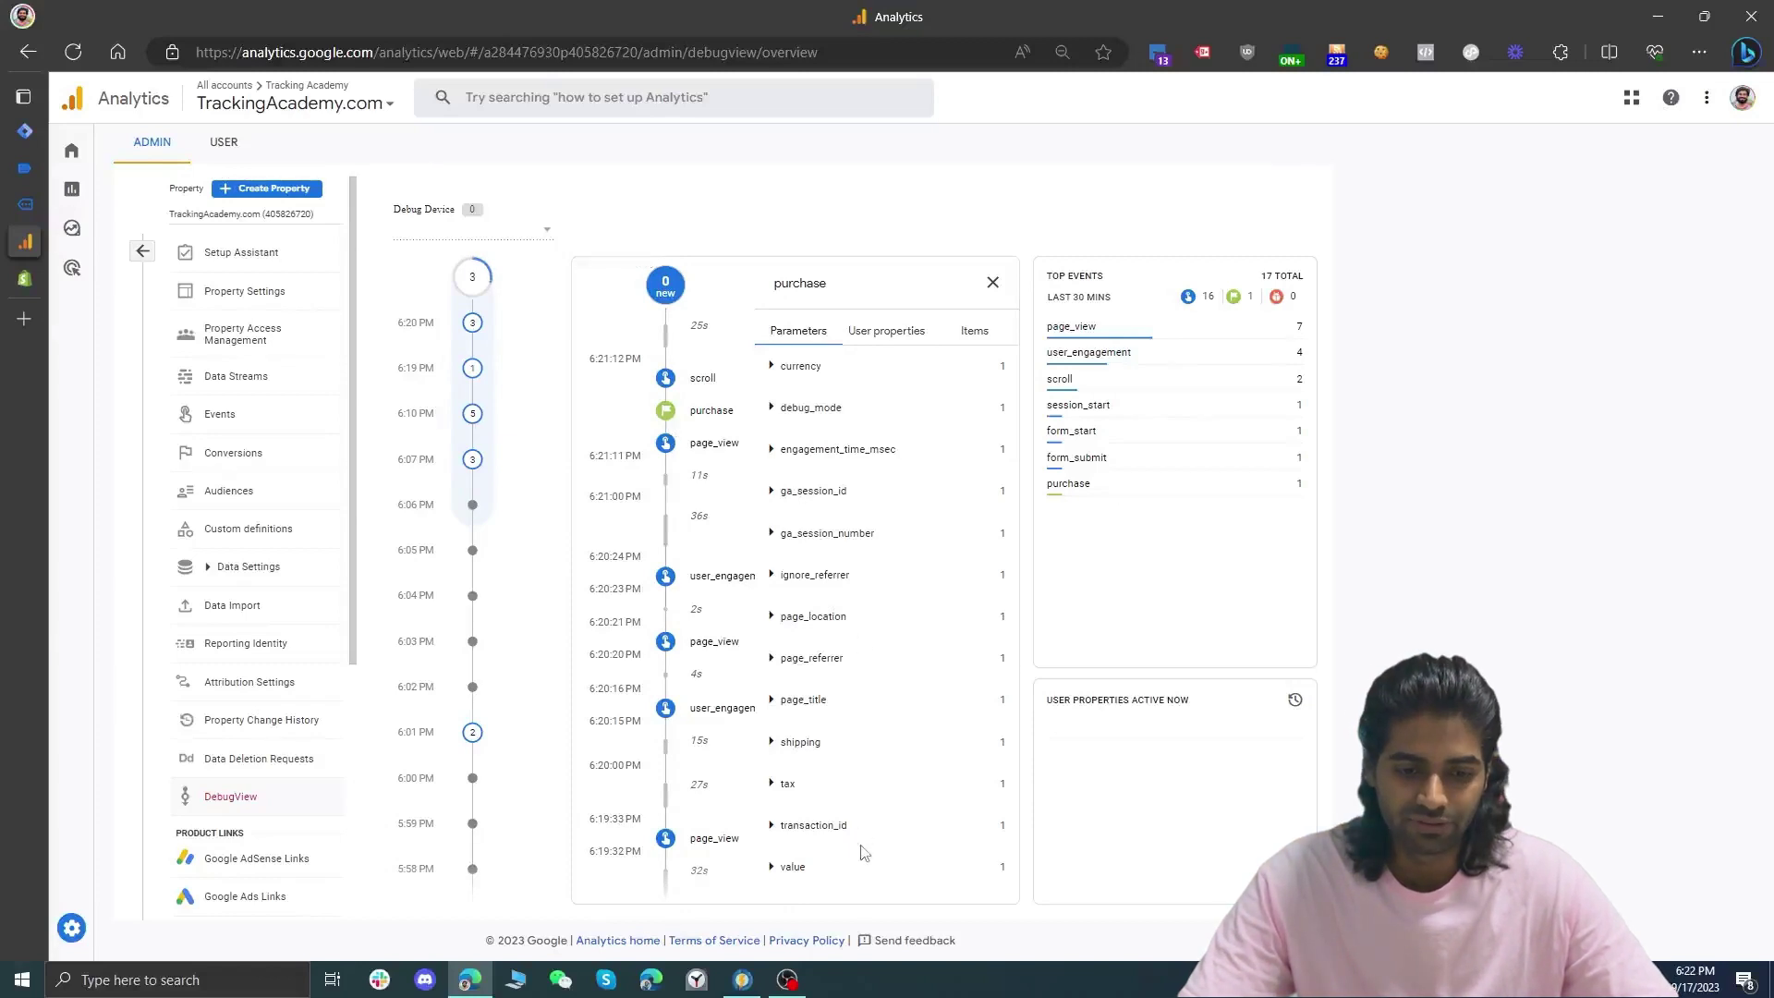
left_click(793, 867)
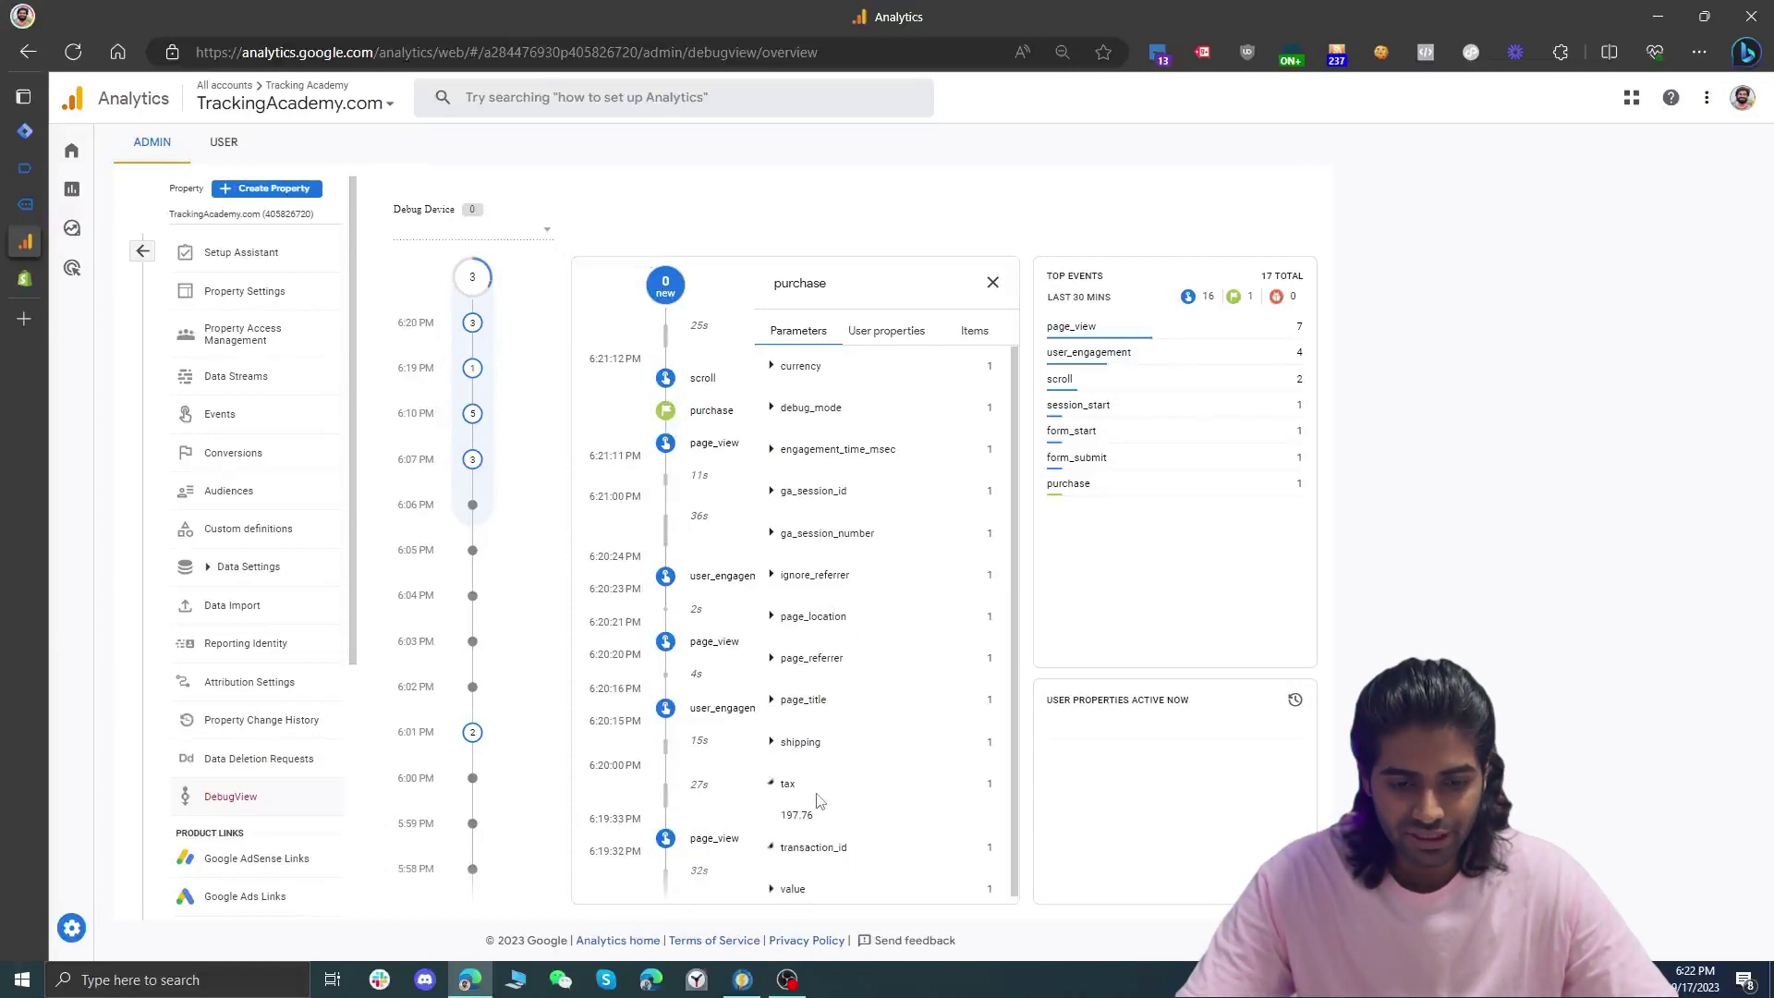
left_click(978, 331)
left_click(910, 366)
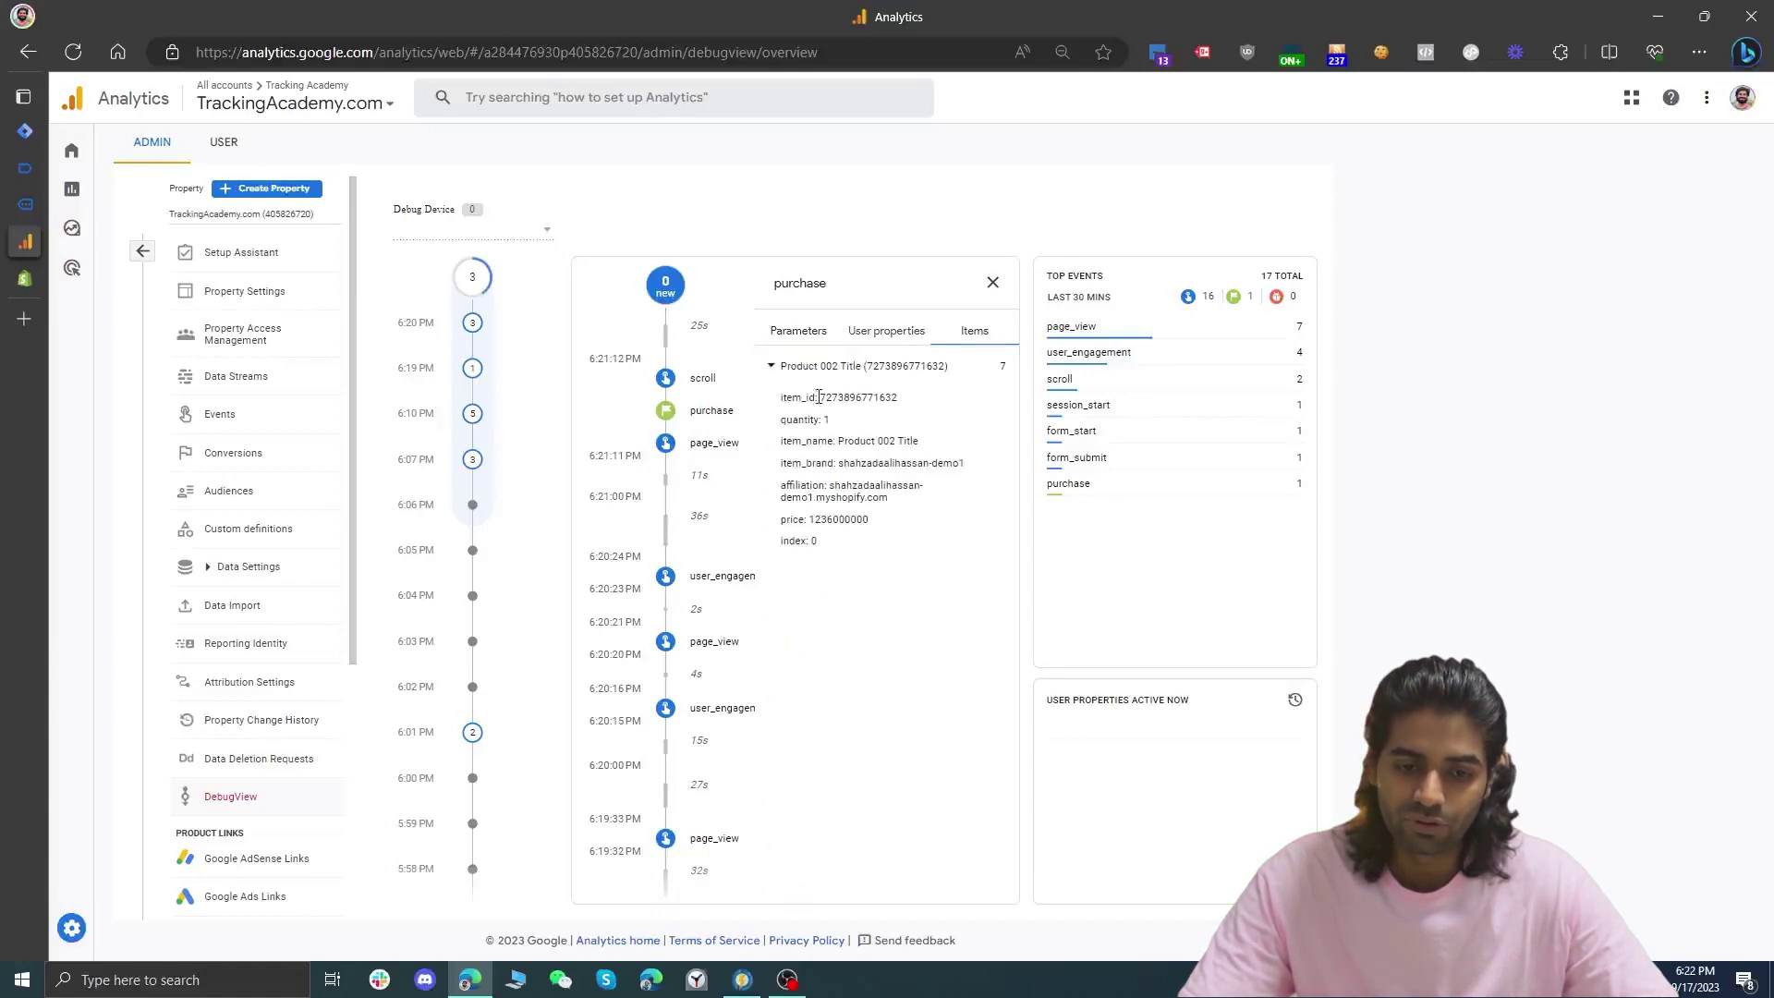
left_click_drag(819, 398, 899, 398)
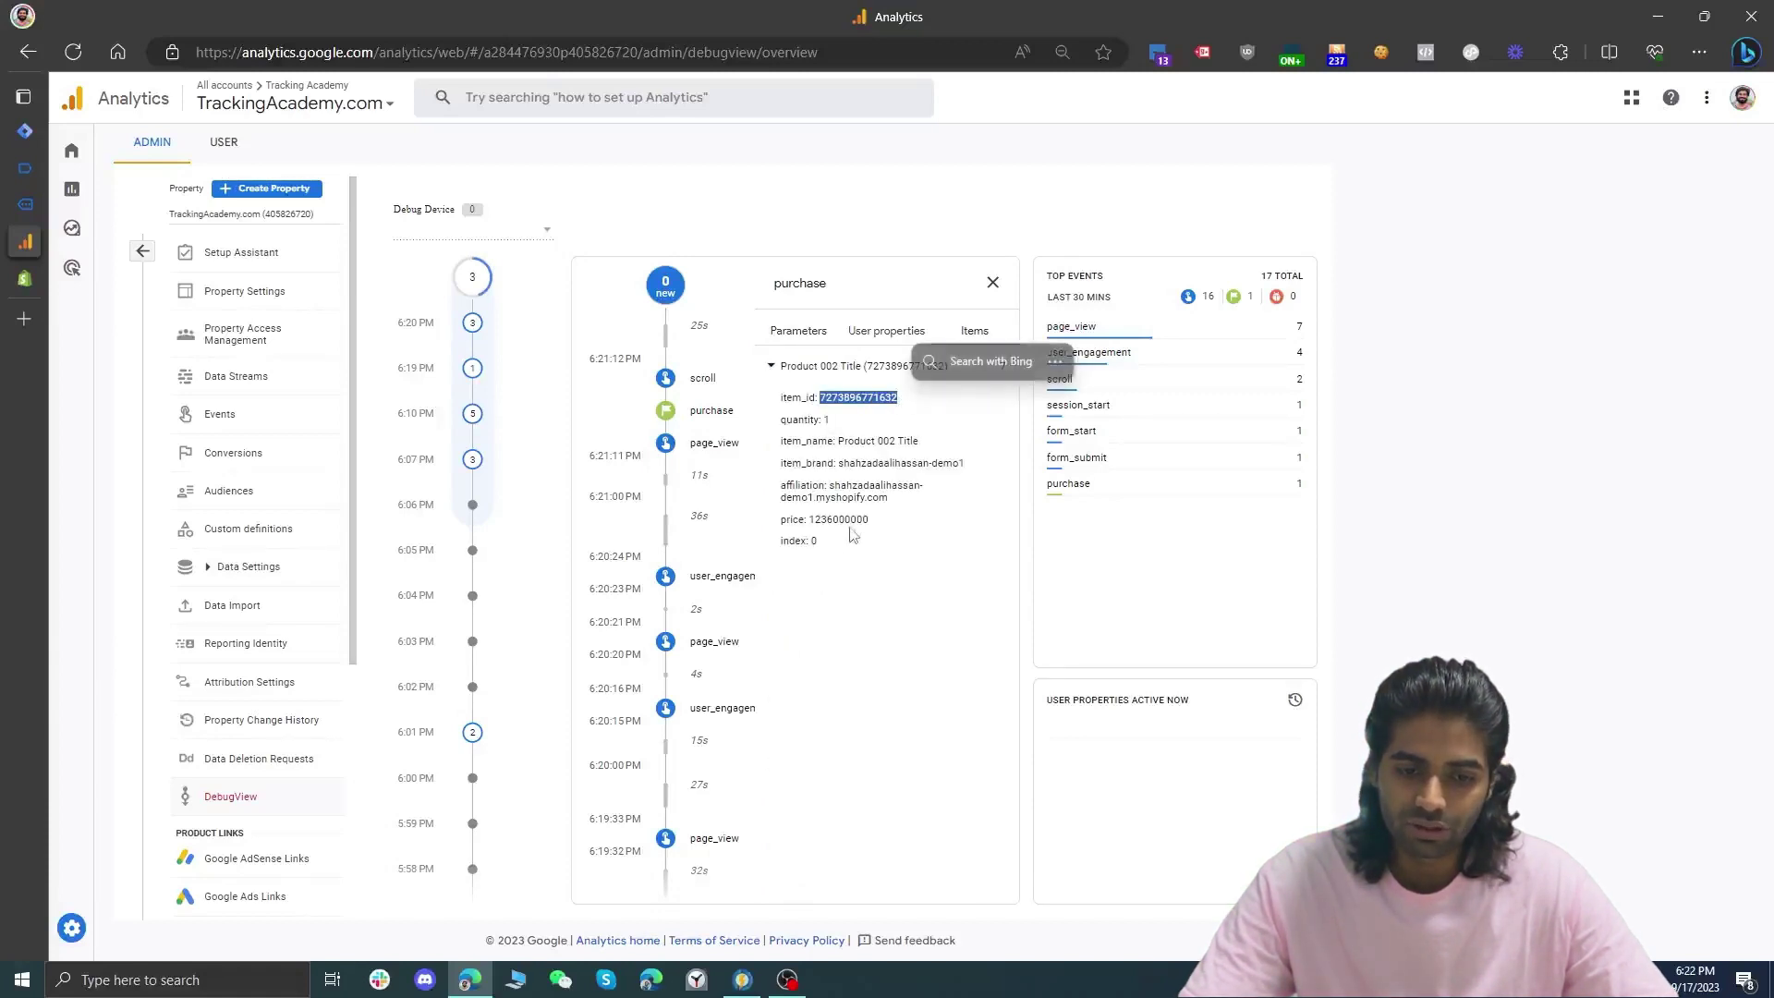
Review the Analytics Reports snapshot and Realtime overview
left_click(76, 212)
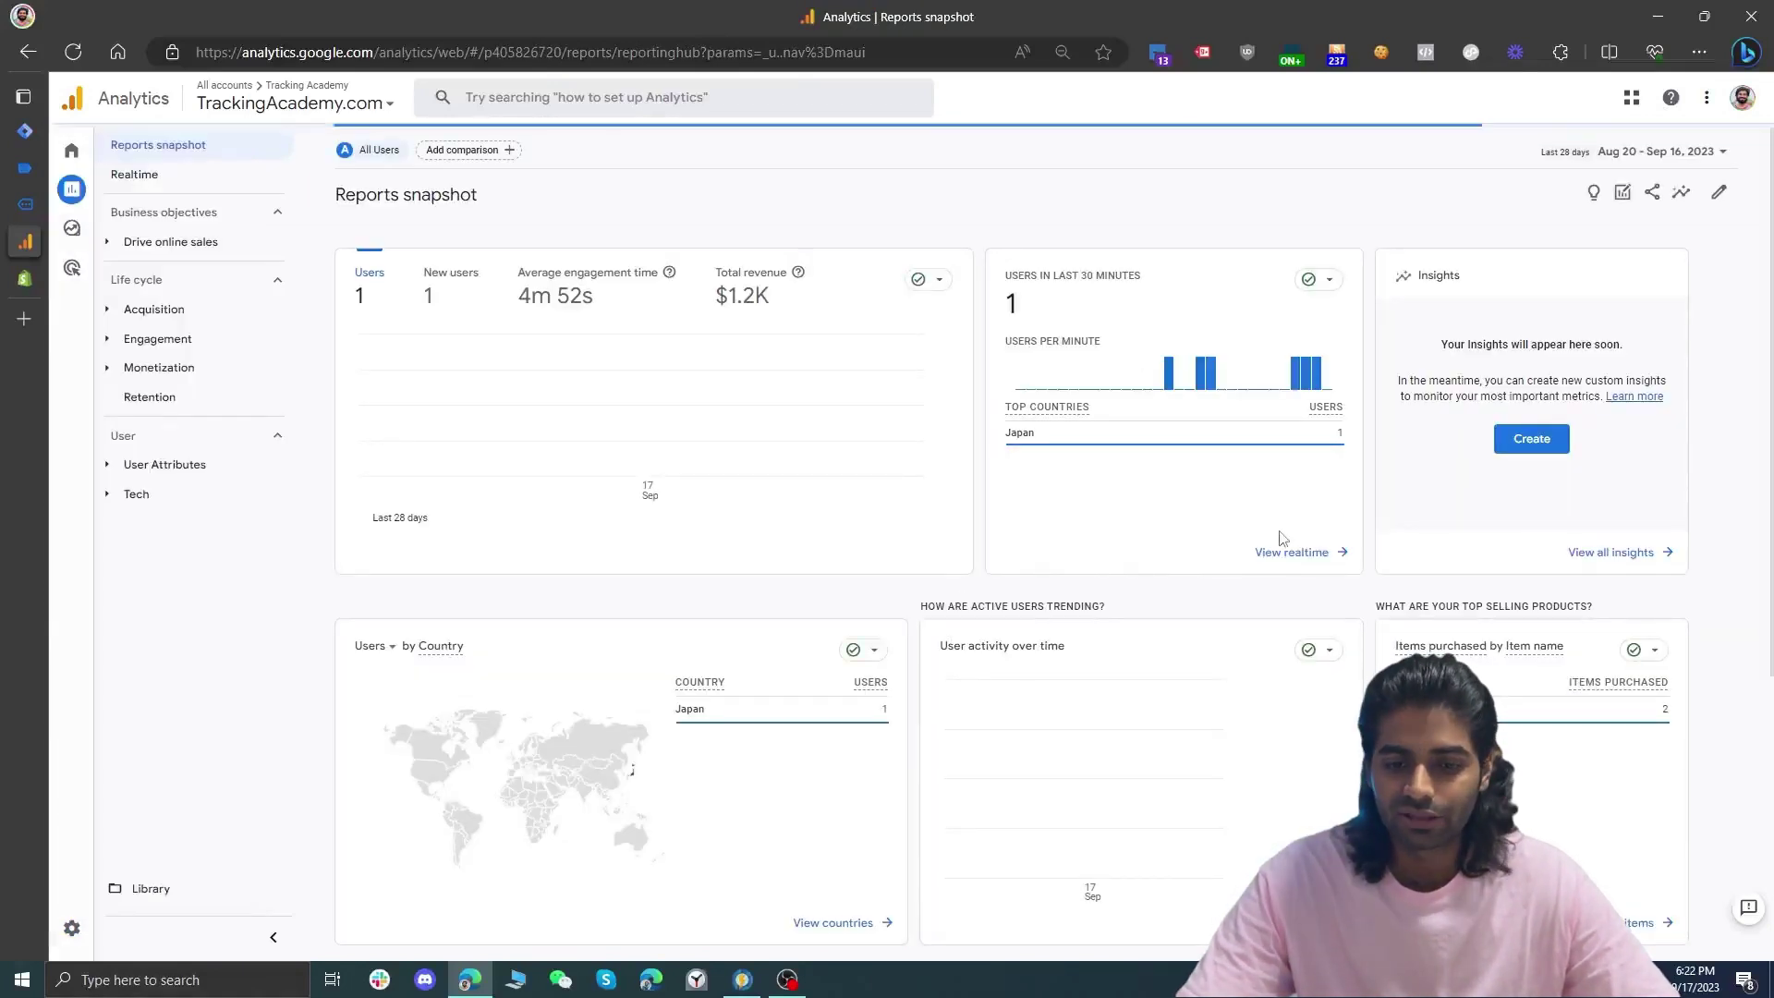
left_click(1292, 554)
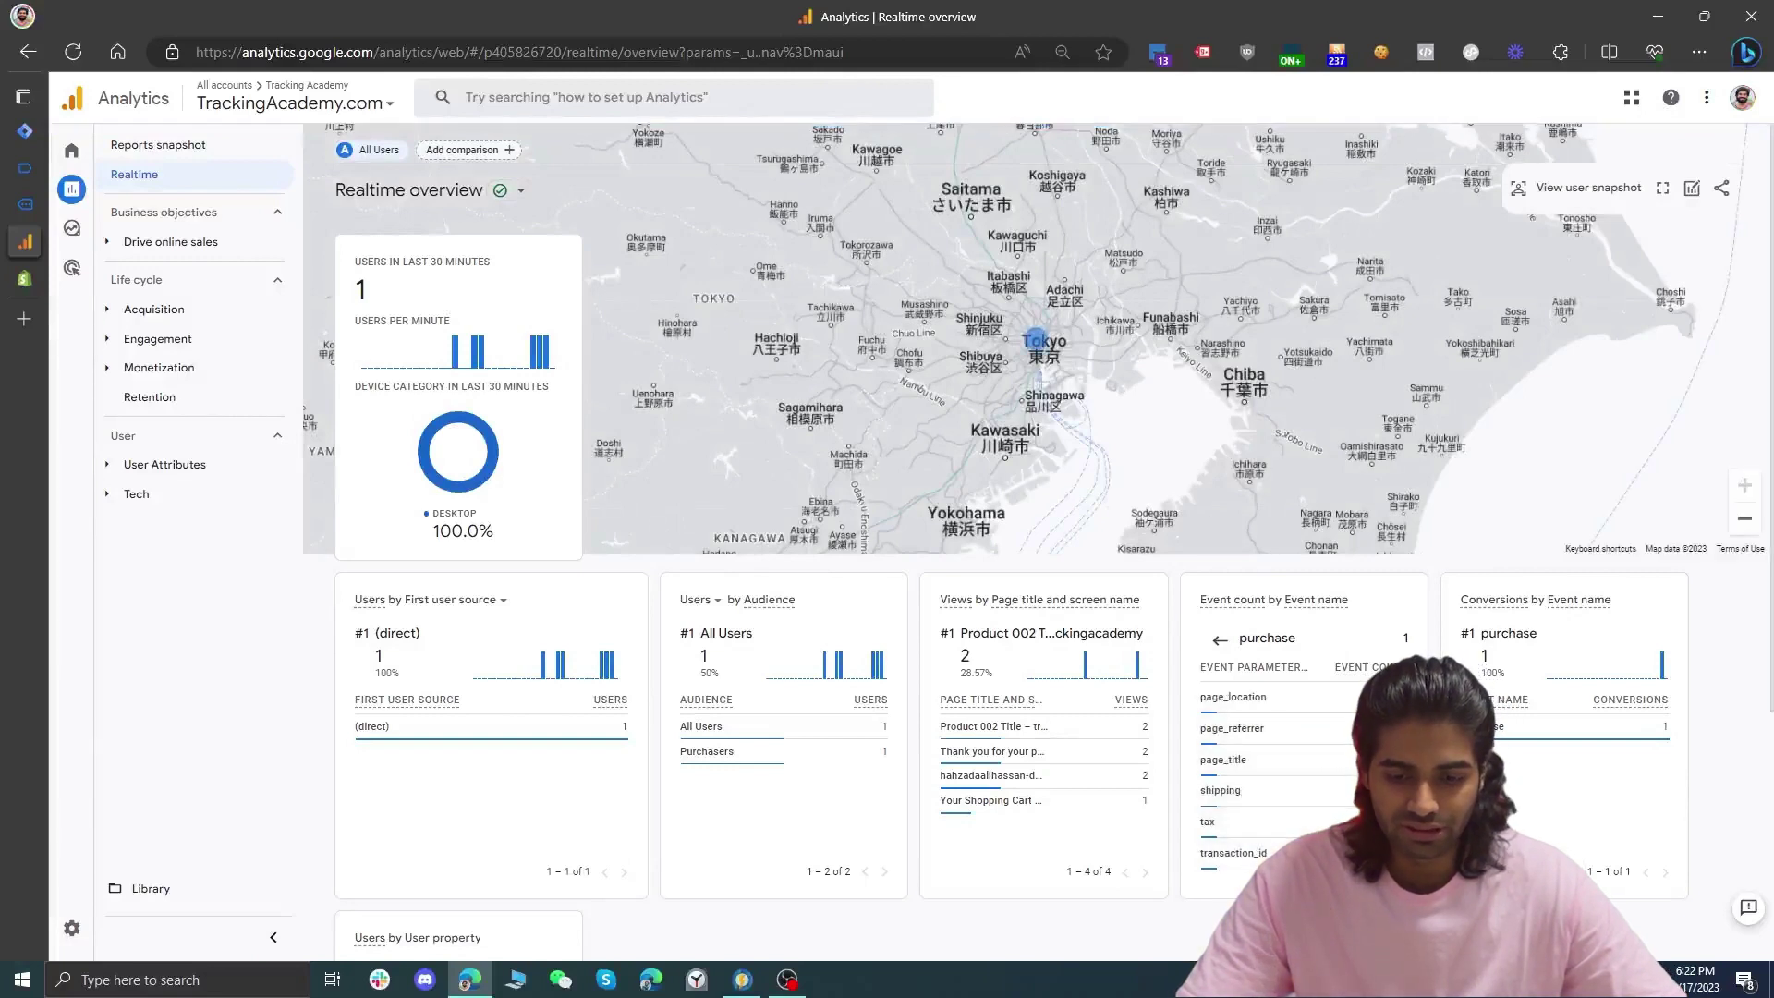
left_click(25, 131)
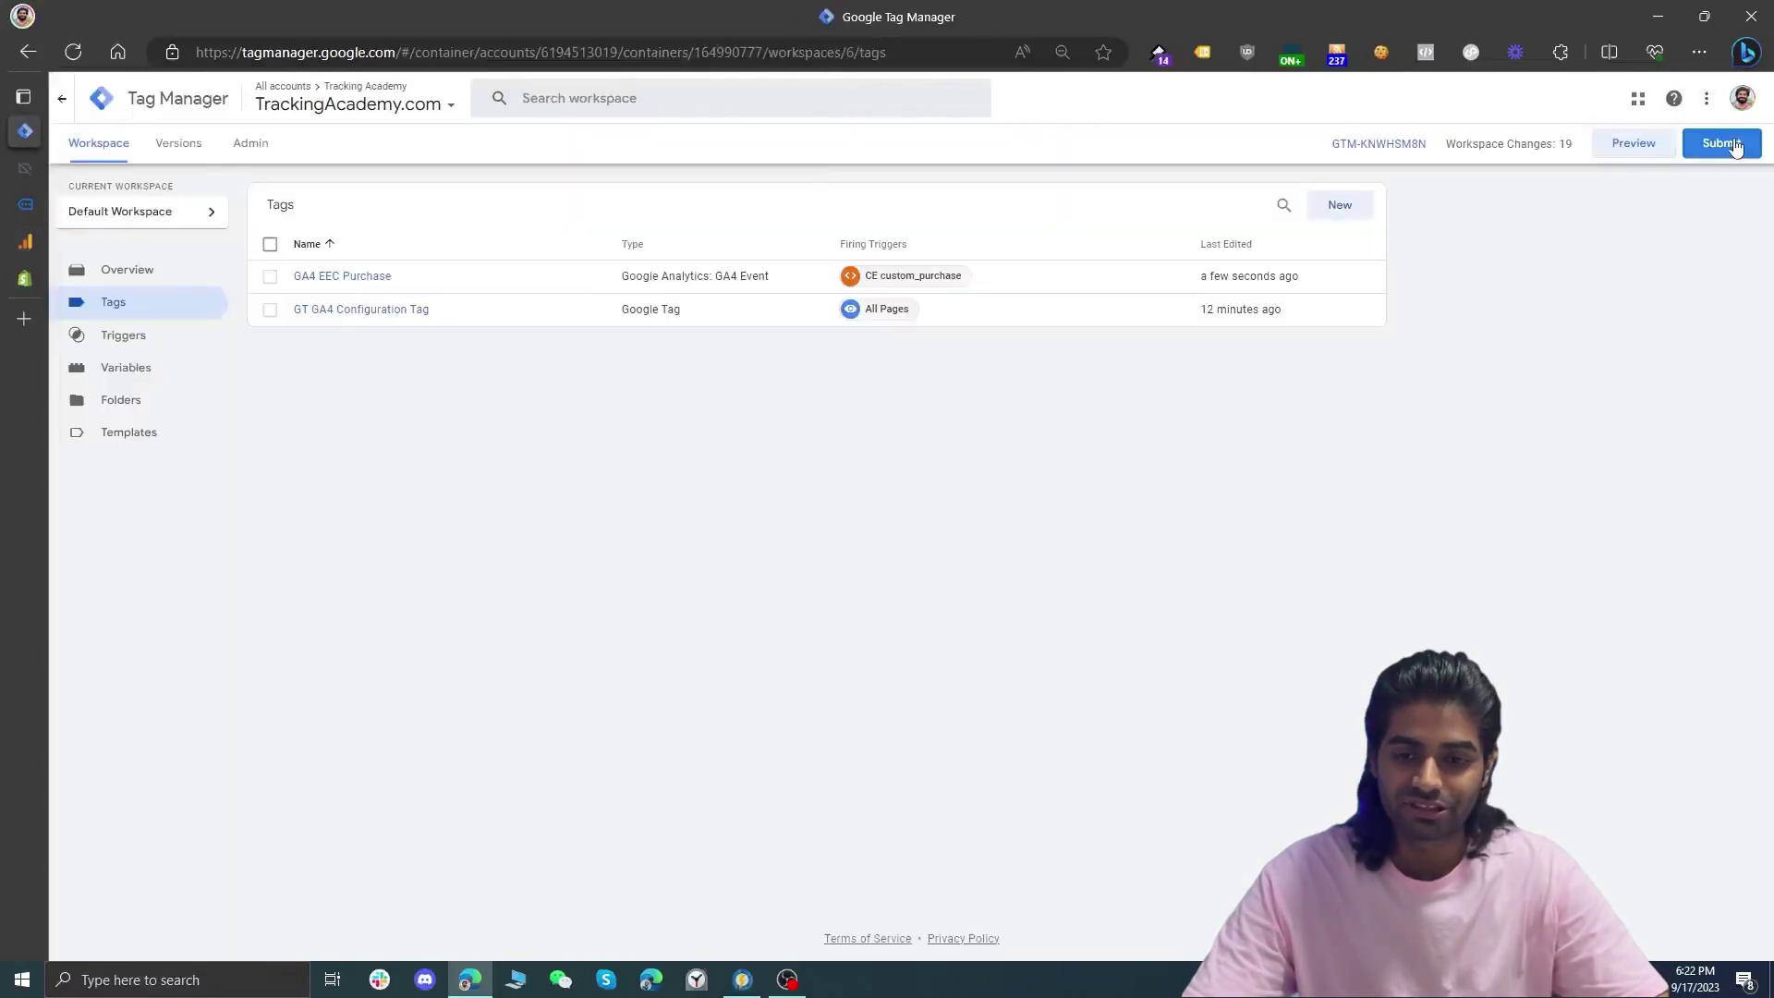
Submit the workspace changes and publish them as a named GA4 live version
left_click(1734, 145)
type("I")
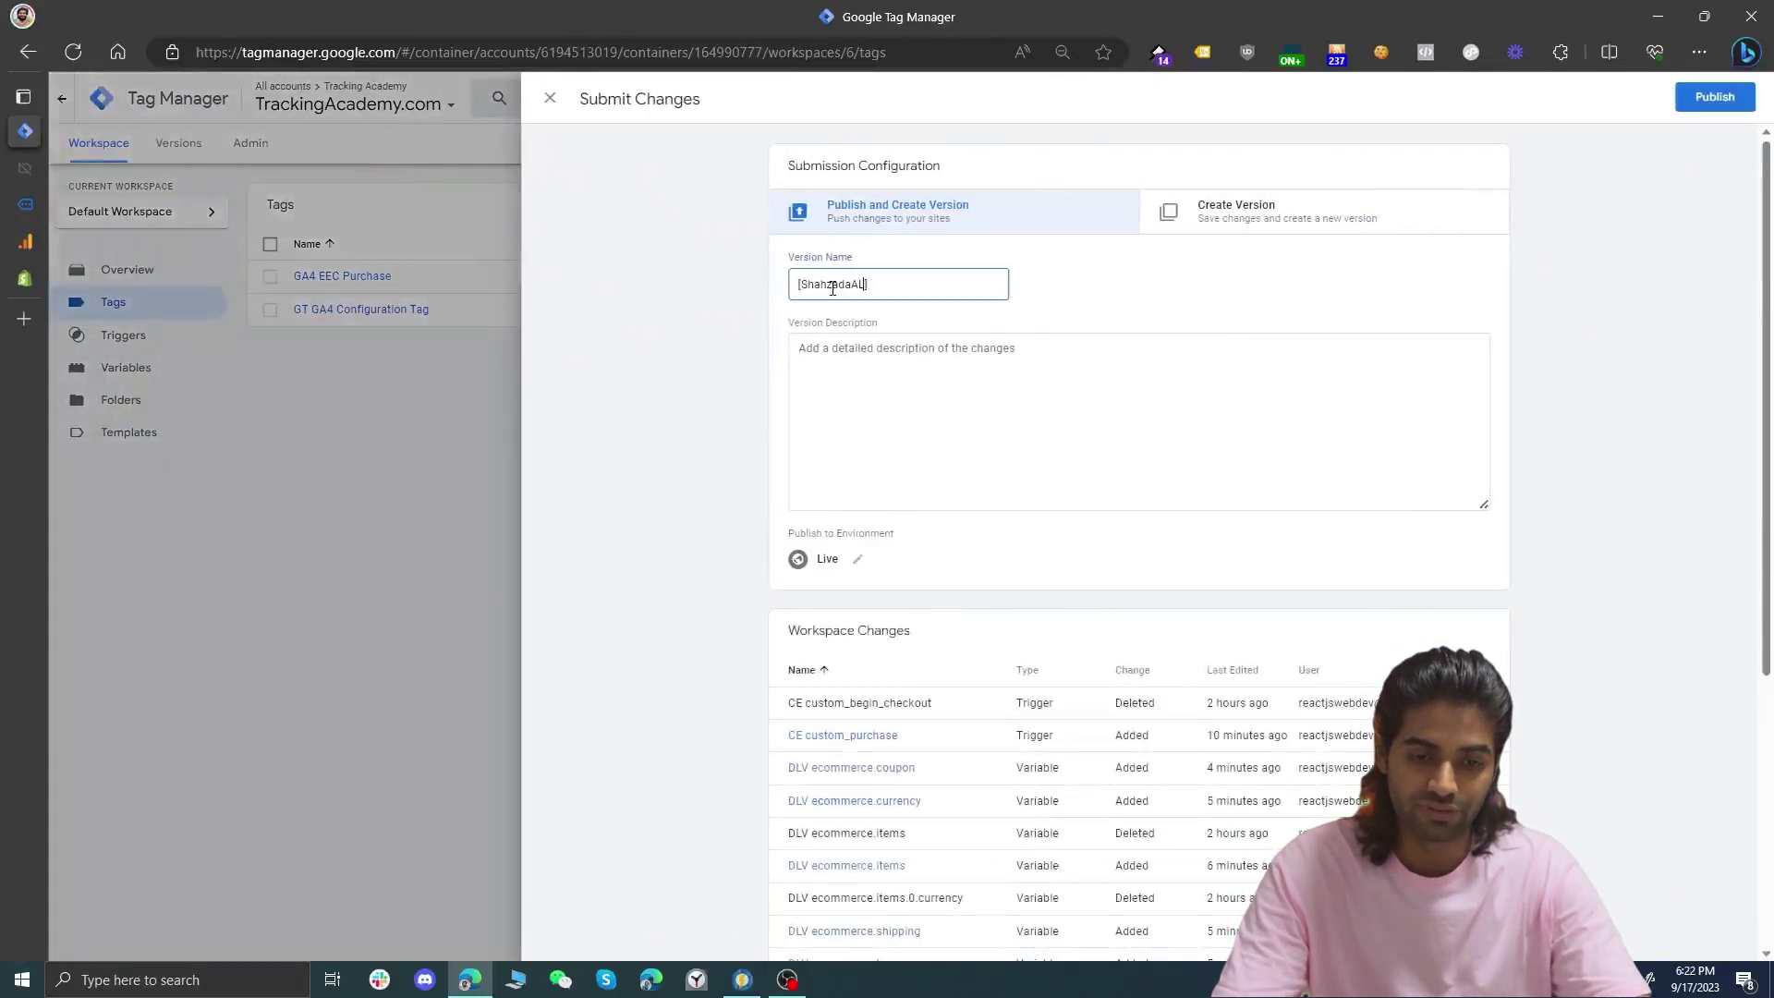
type("ShahzadaALiHAssan] GA4")
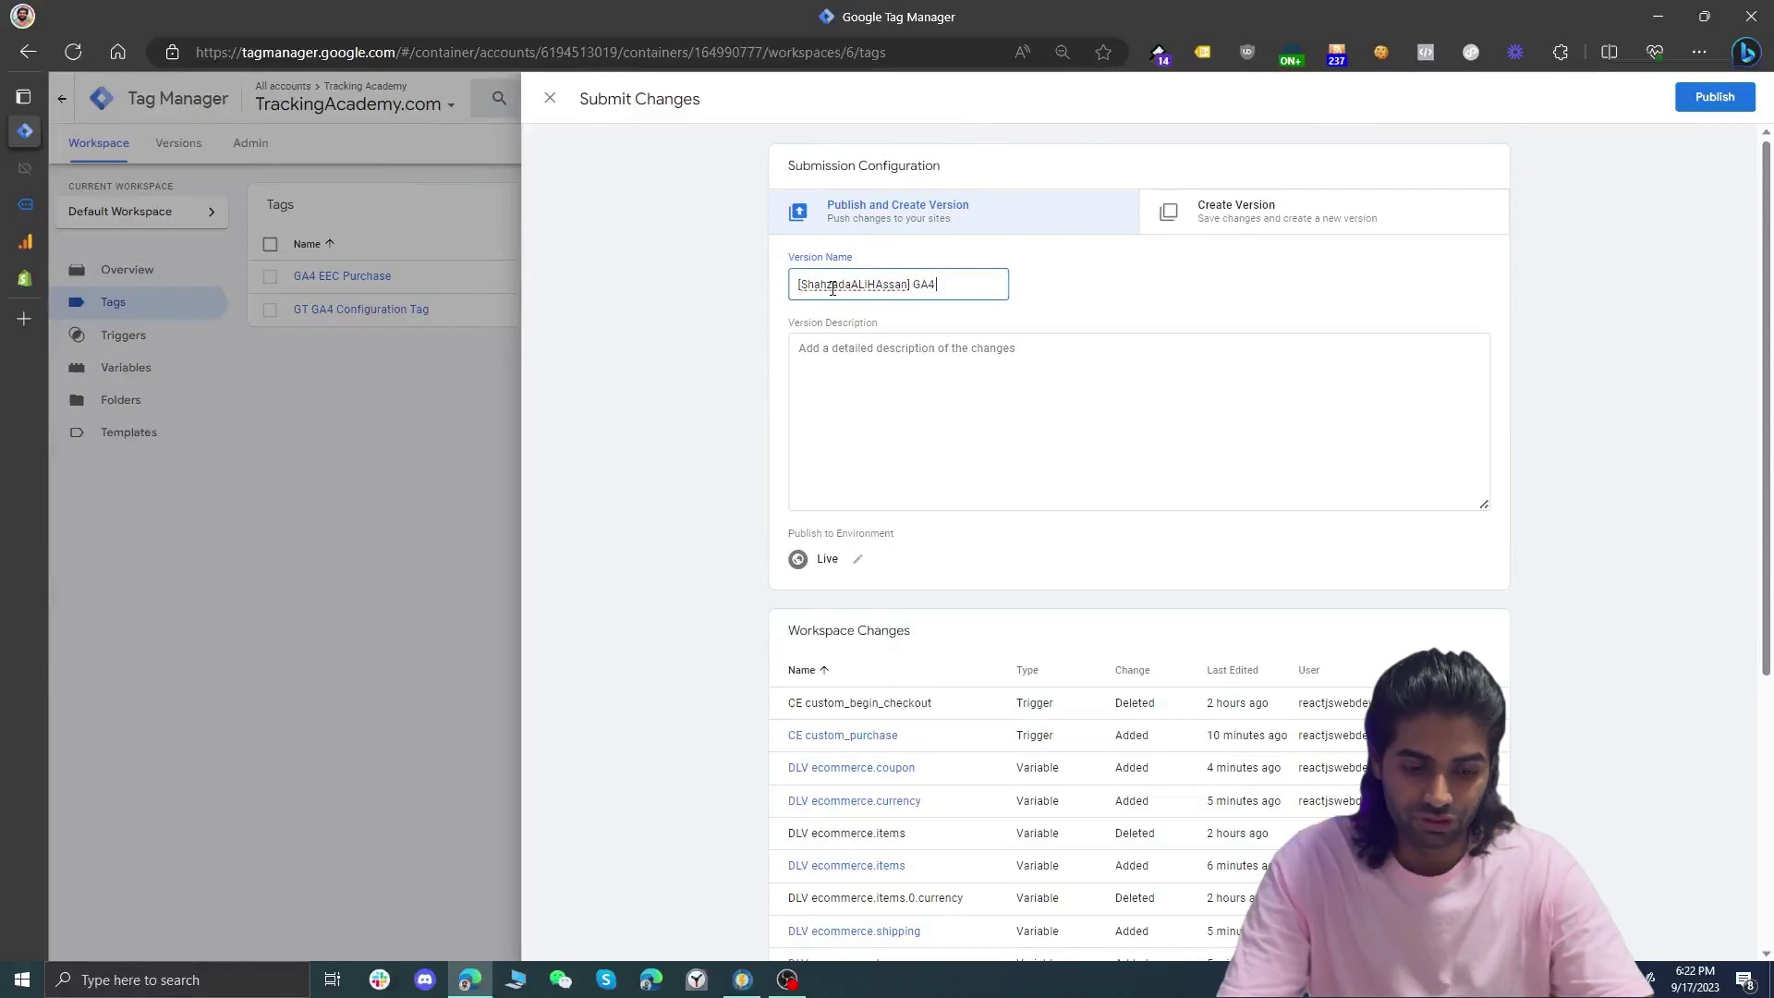
type("t")
key("Return")
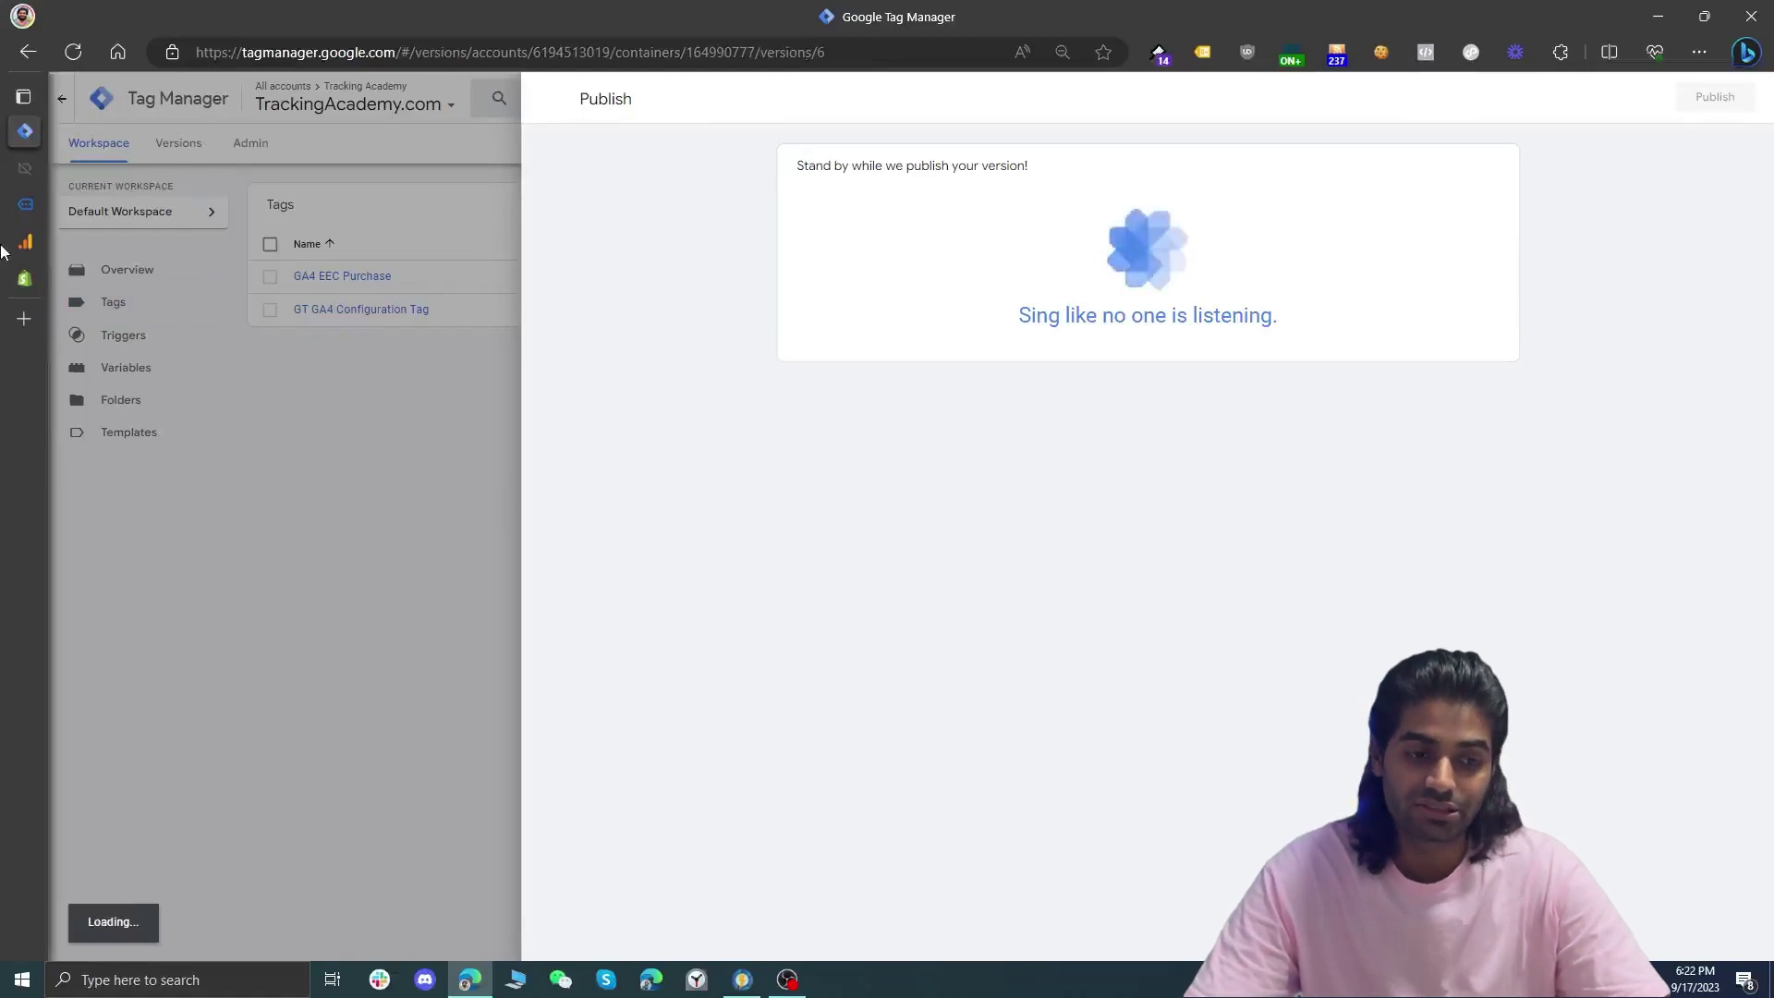
mouse_move(25, 242)
left_click(171, 242)
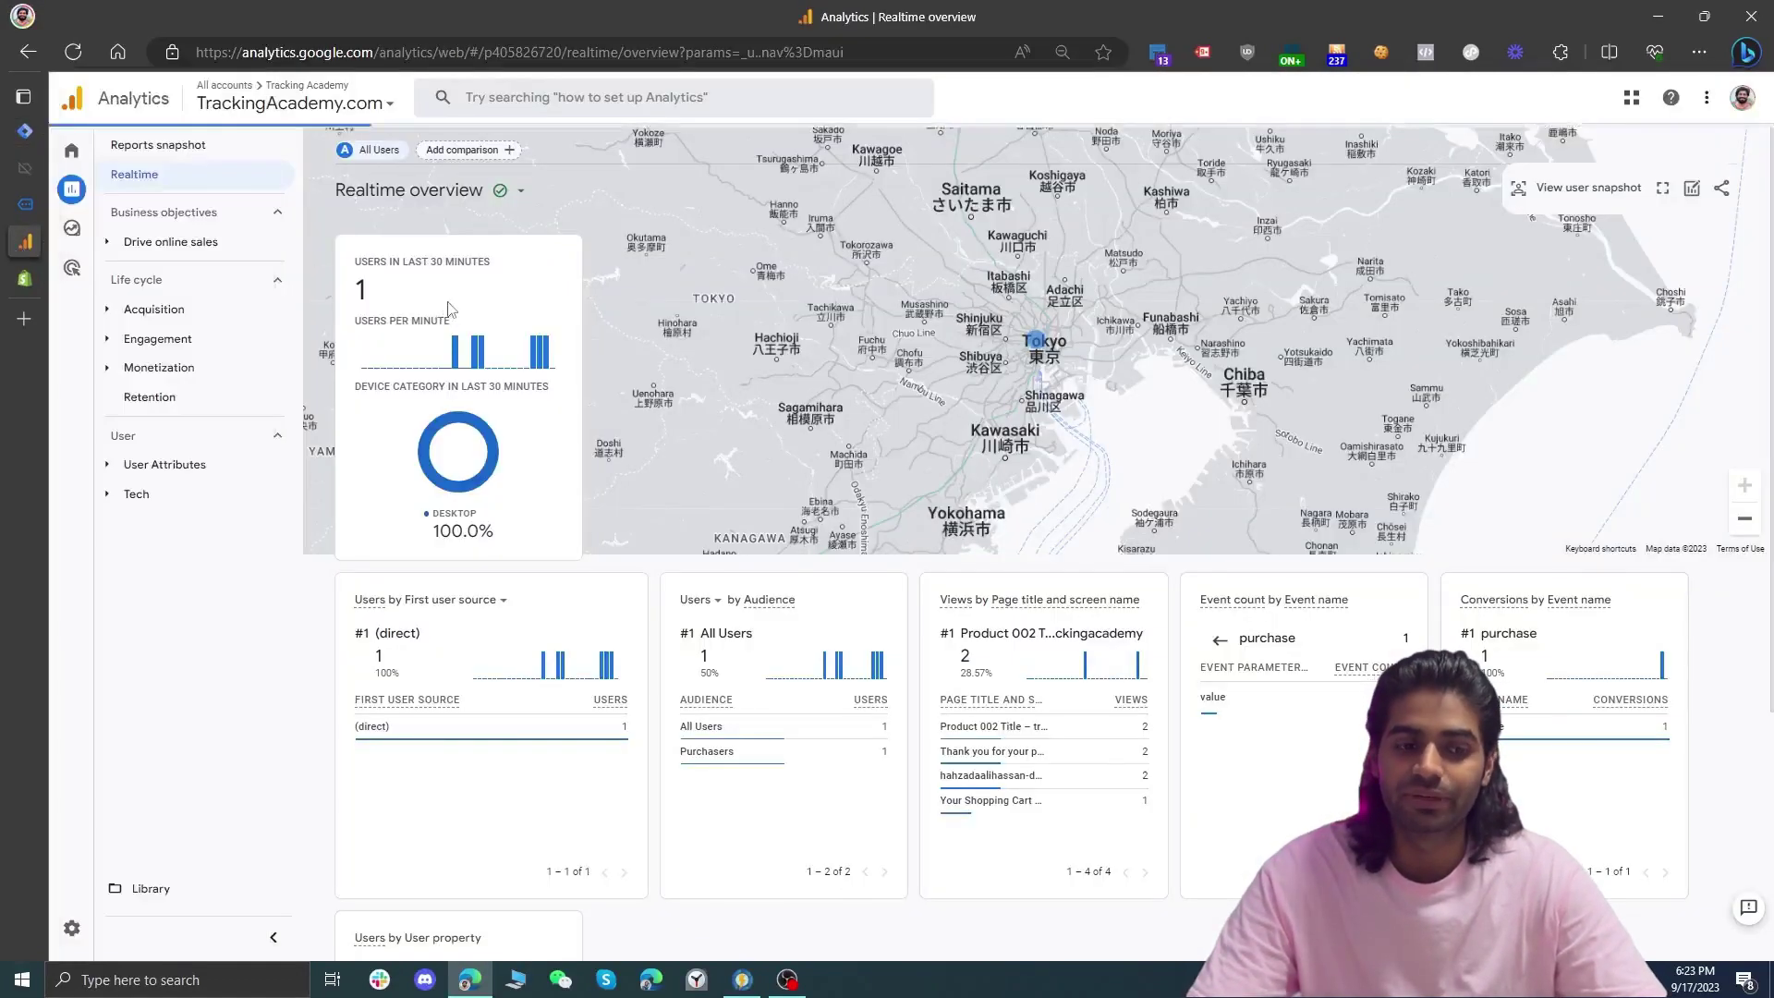
Open Monetization's Ecommerce purchases report and switch its item table dimension to Item ID
left_click(152, 370)
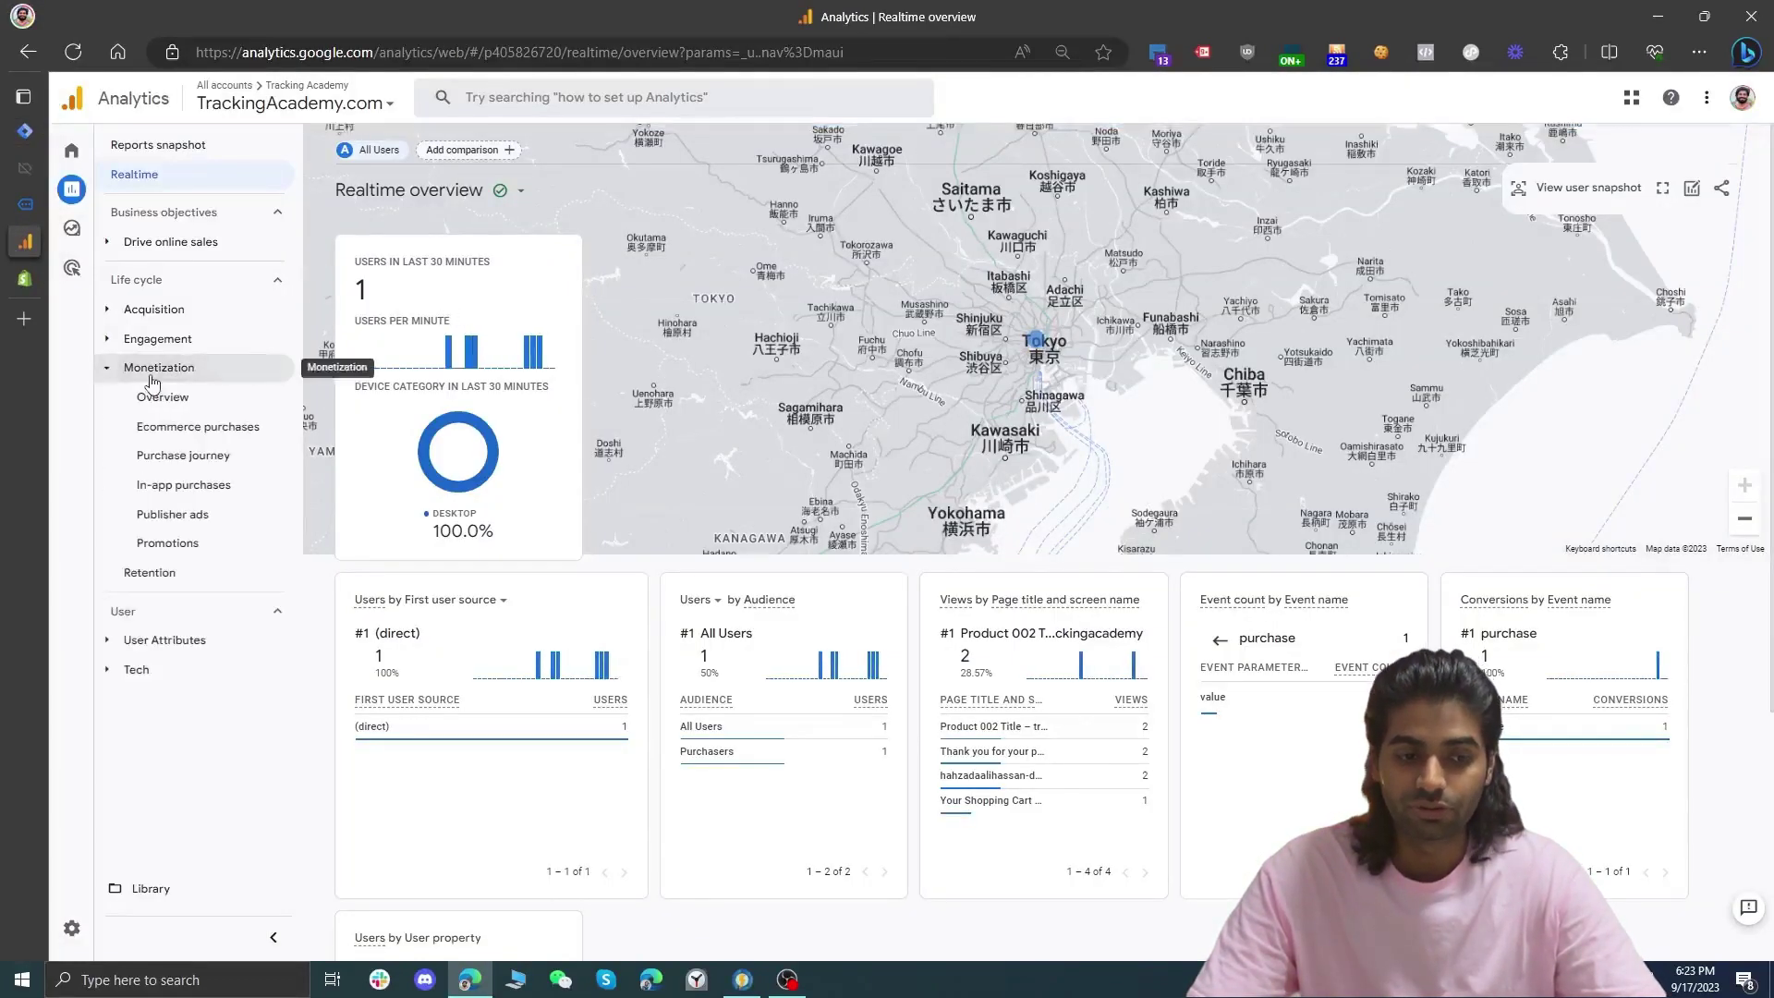
left_click(178, 430)
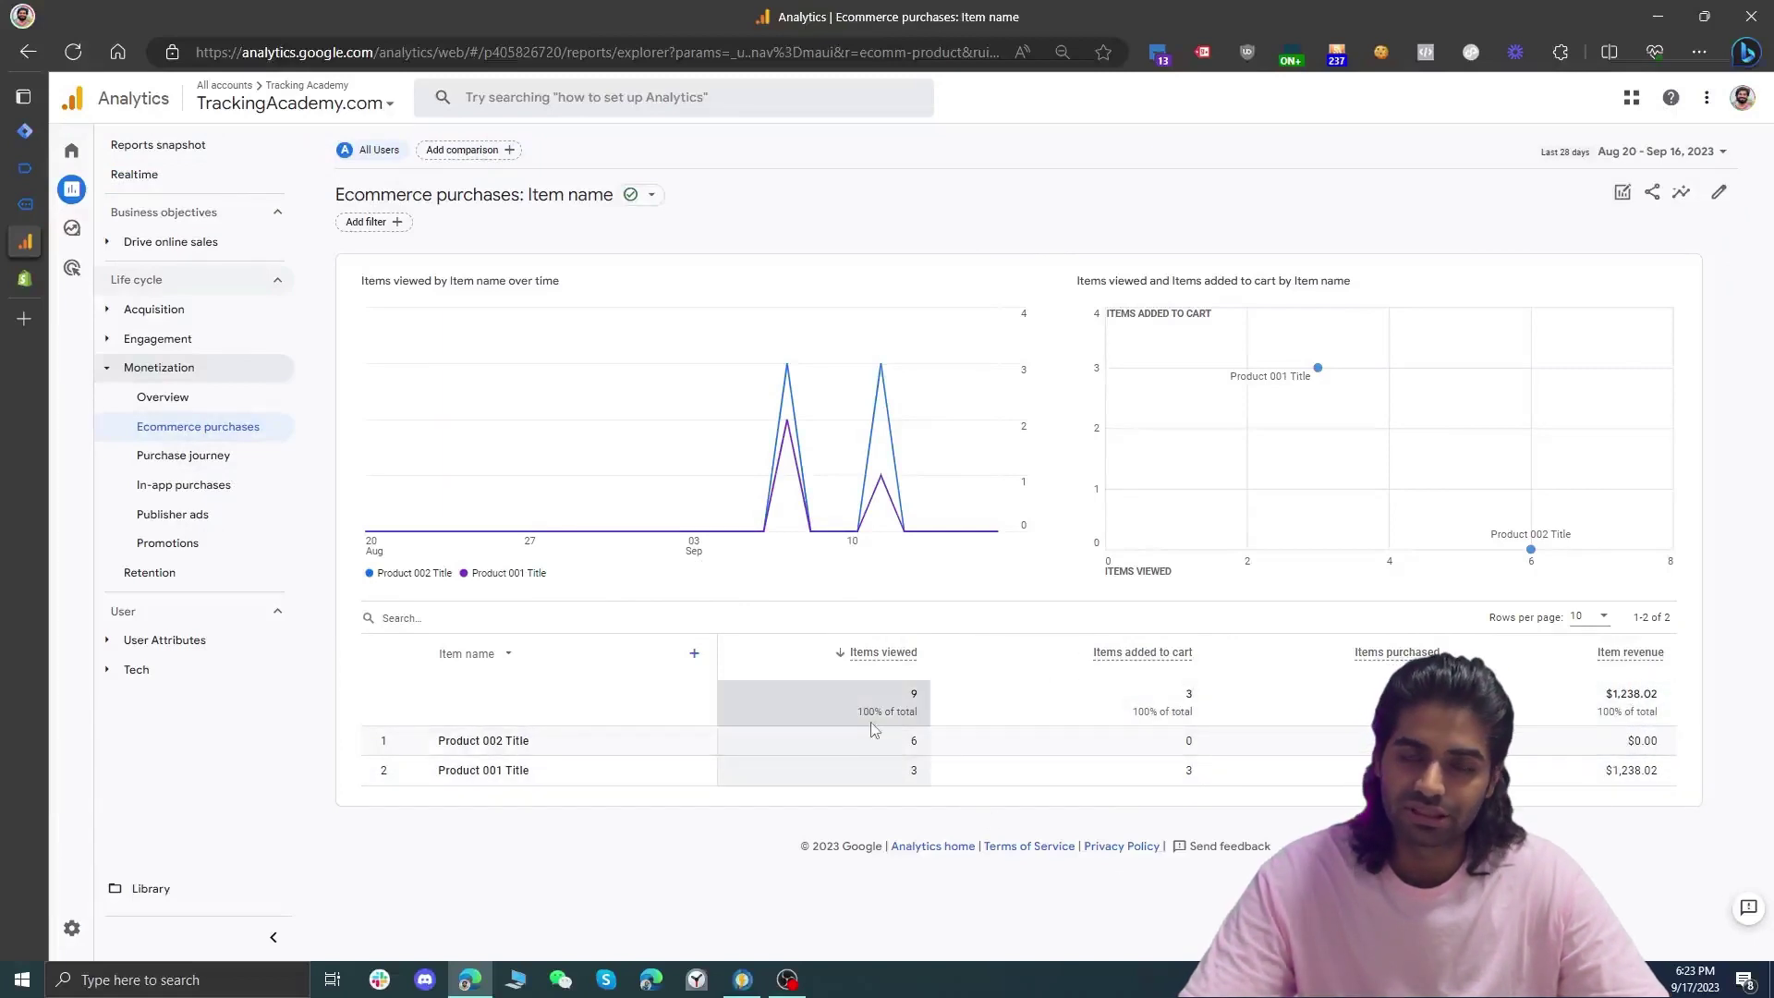
left_click(509, 652)
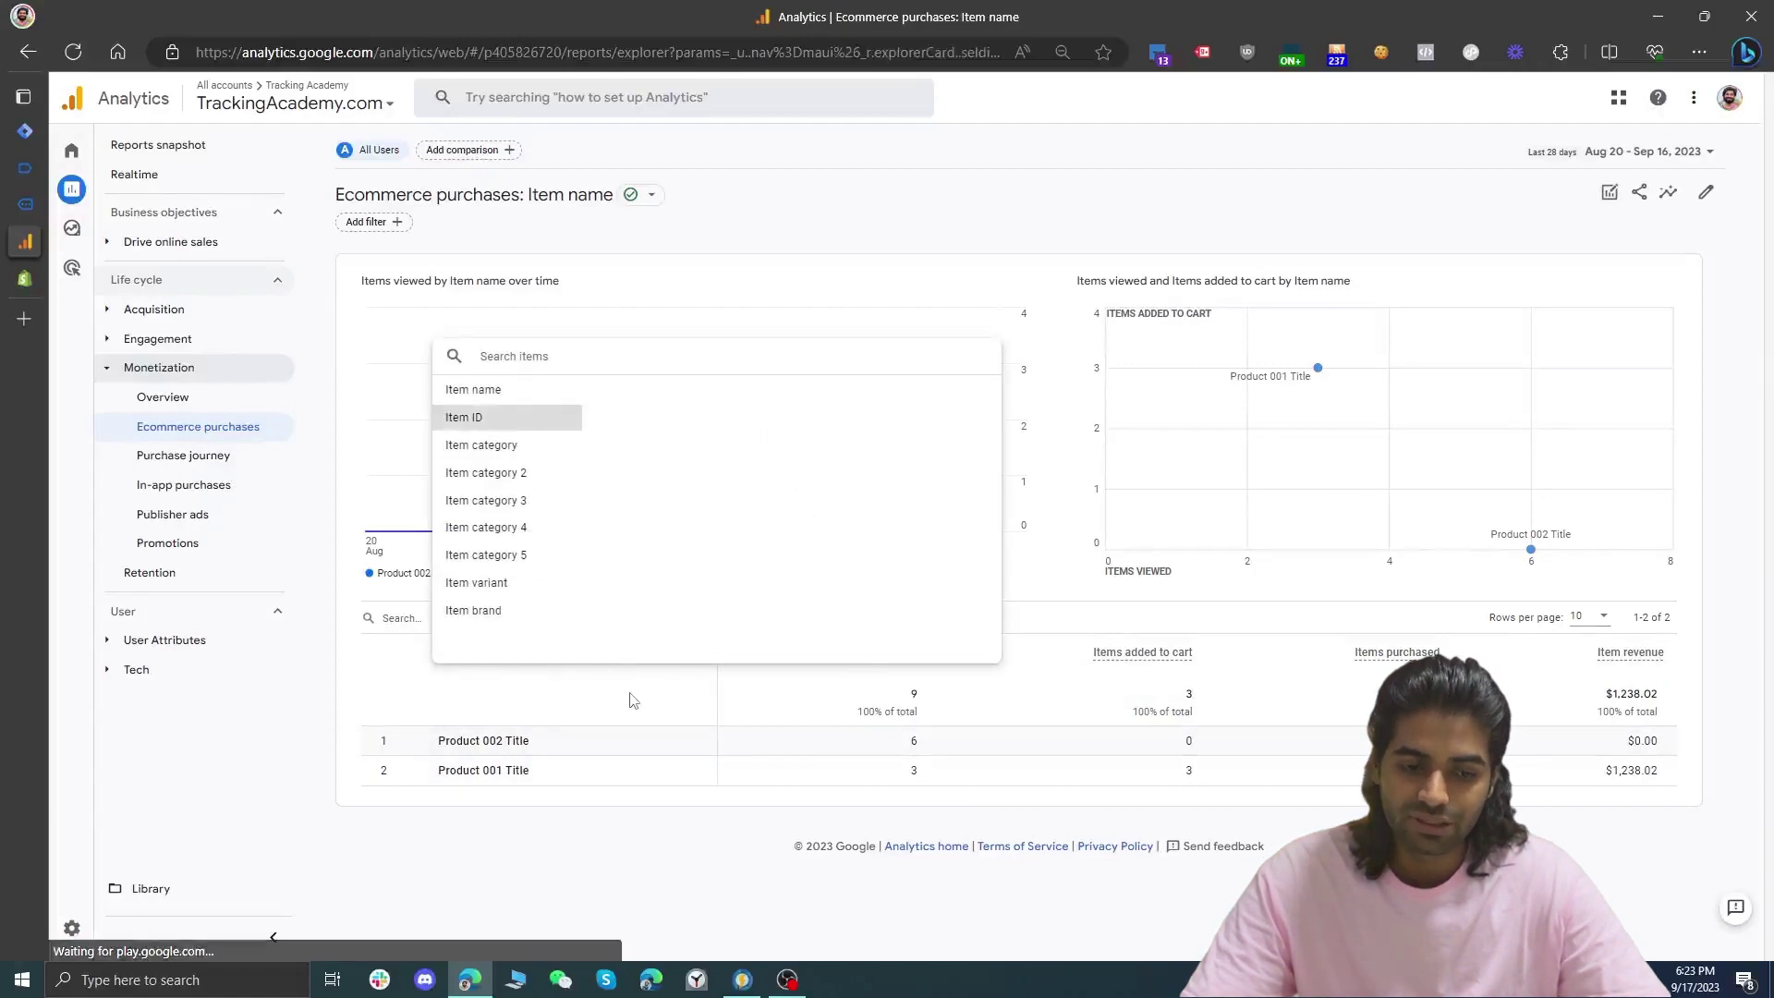
left_click(517, 420)
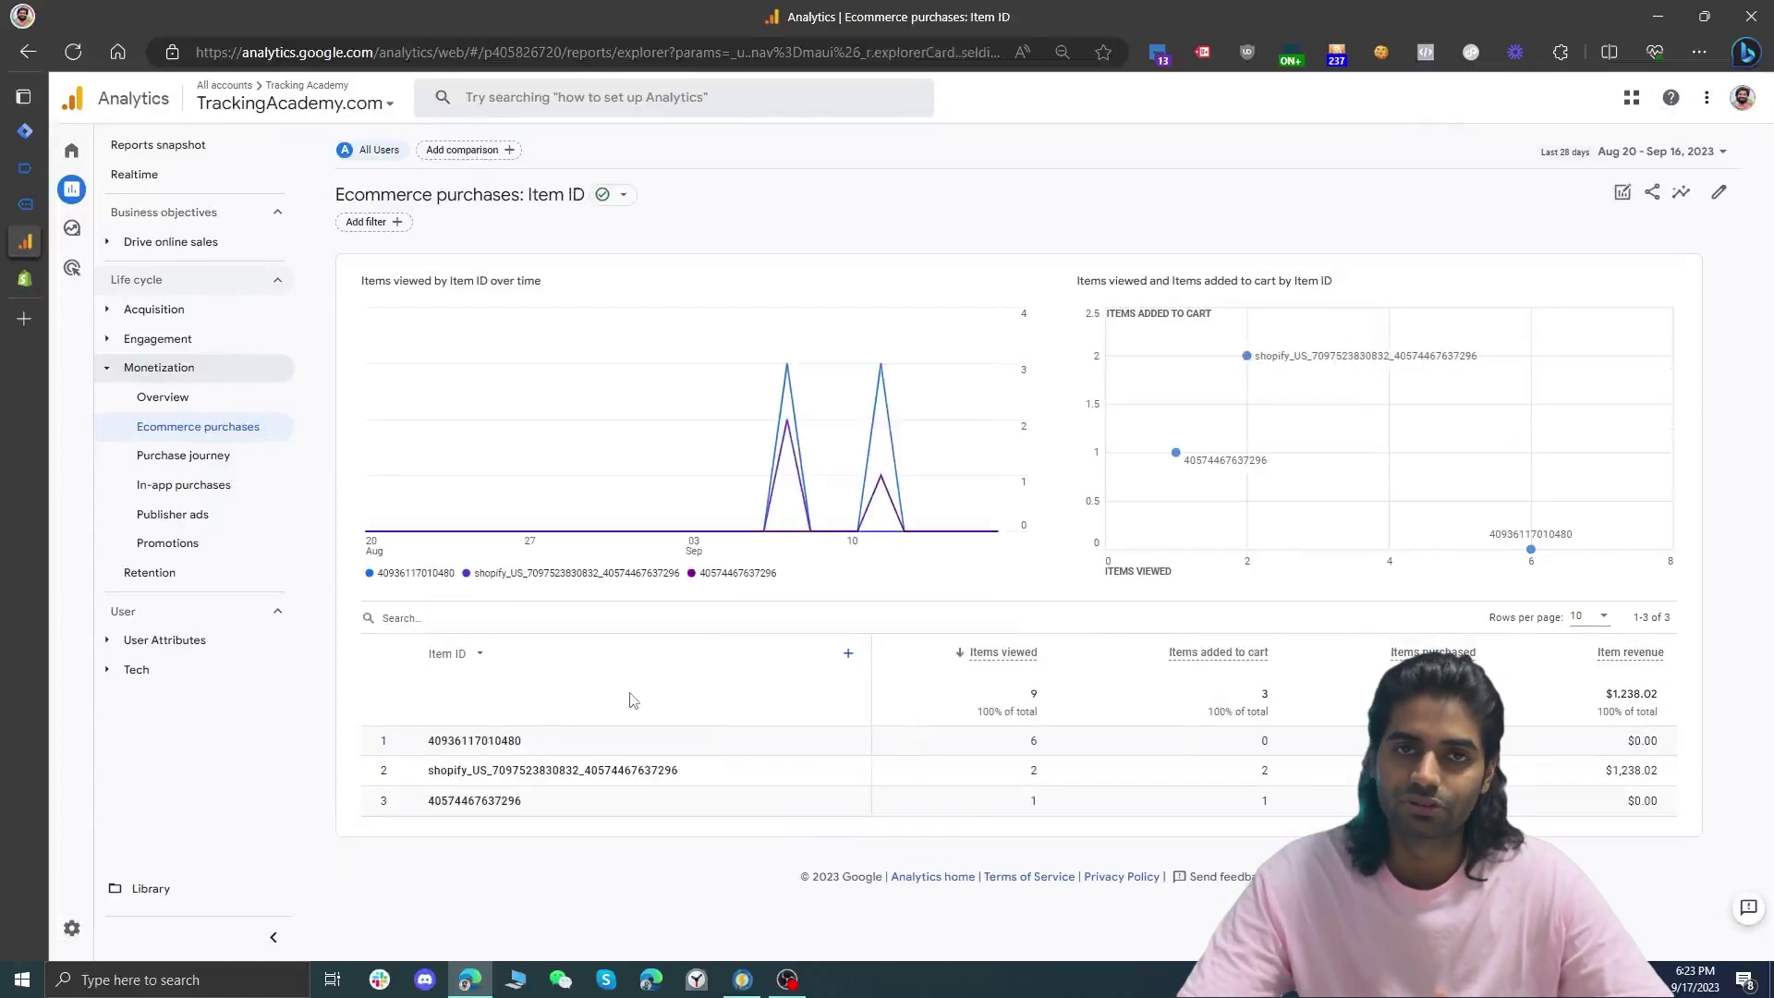
left_click(189, 397)
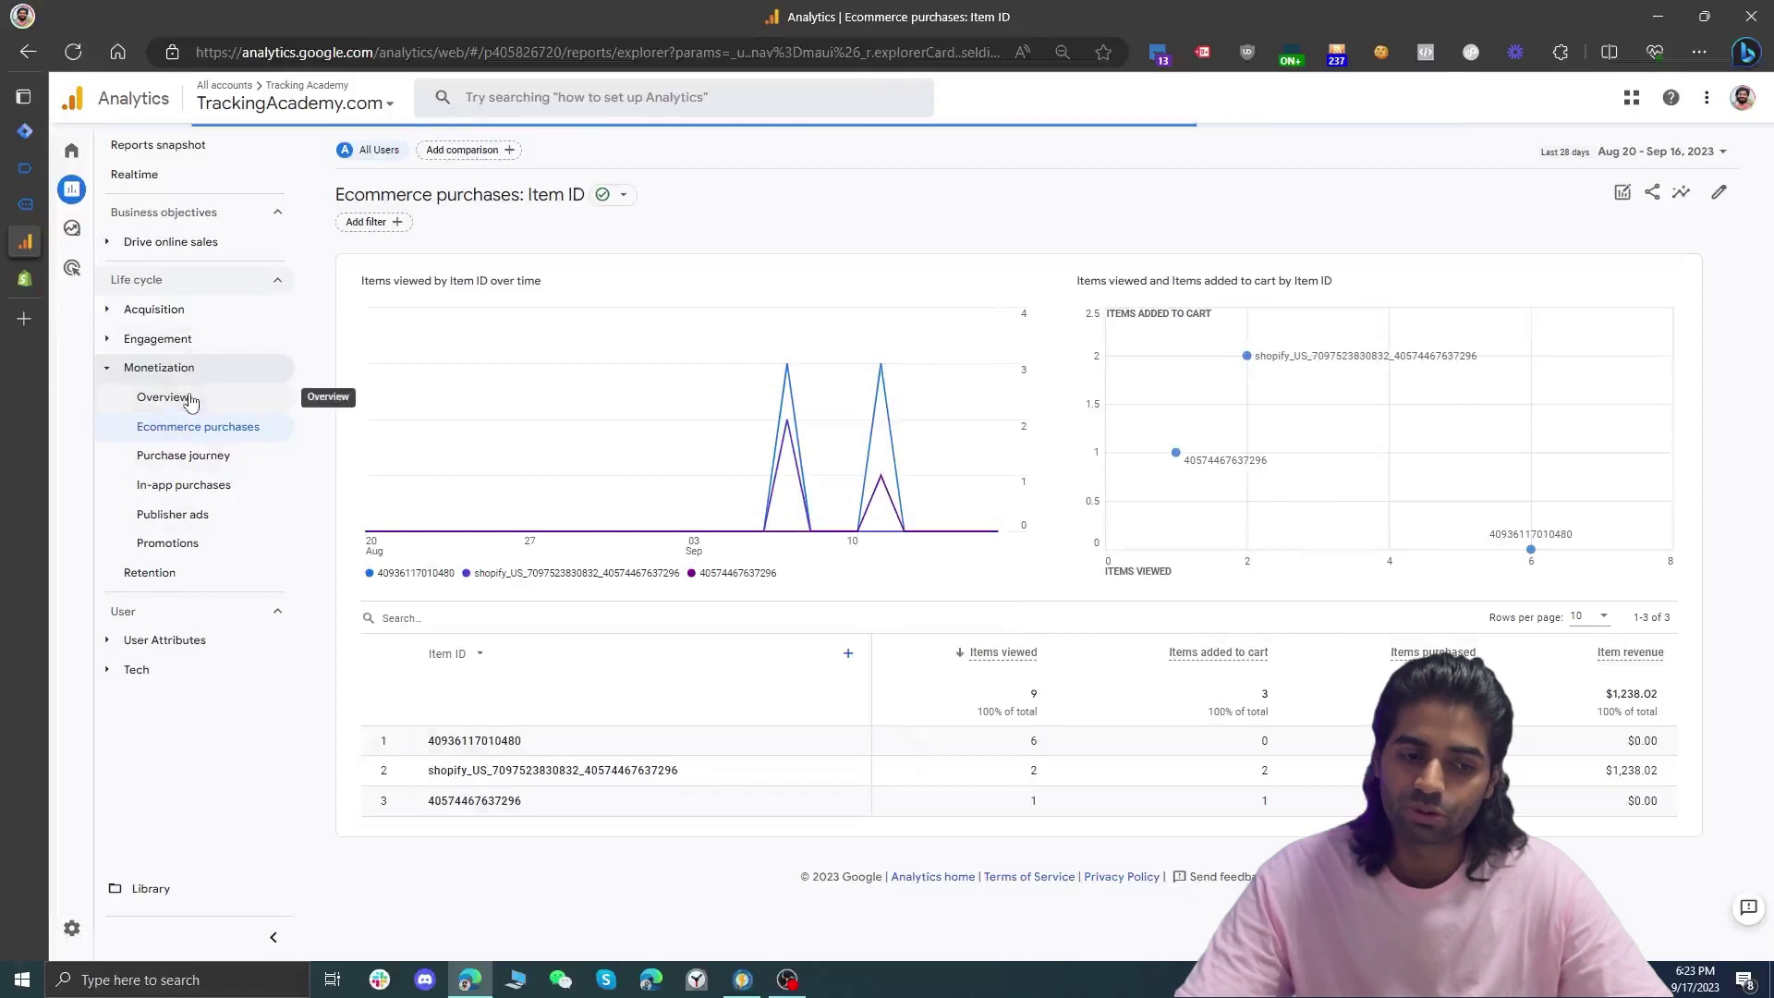